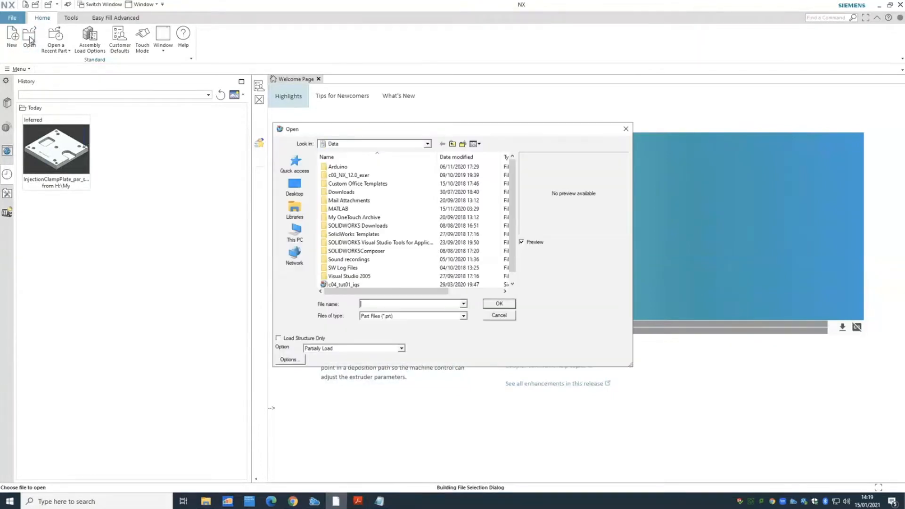
# - Browse to the New File - 2021 folder under My Files, Teaching, ME5013 - NX, NX Classes, NX CAM for opening a part
pyautogui.click(296, 186)
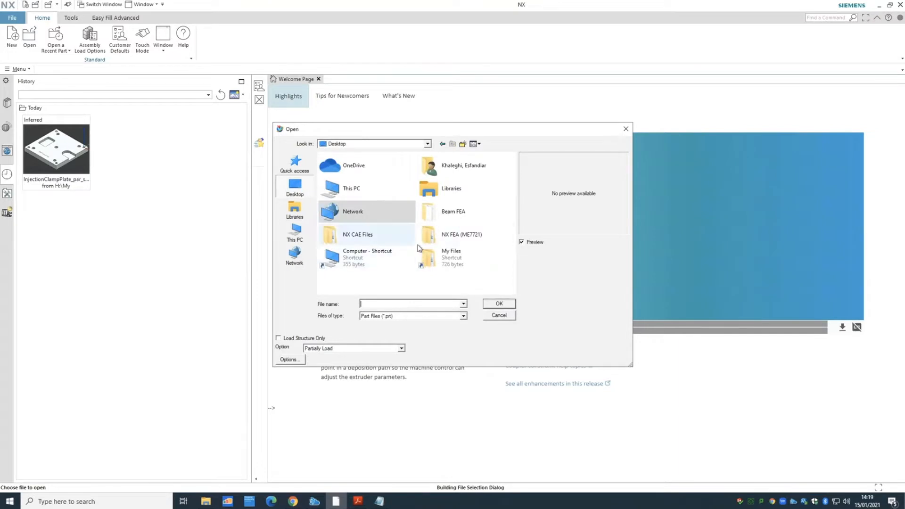
pyautogui.doubleClick(457, 259)
pyautogui.doubleClick(351, 185)
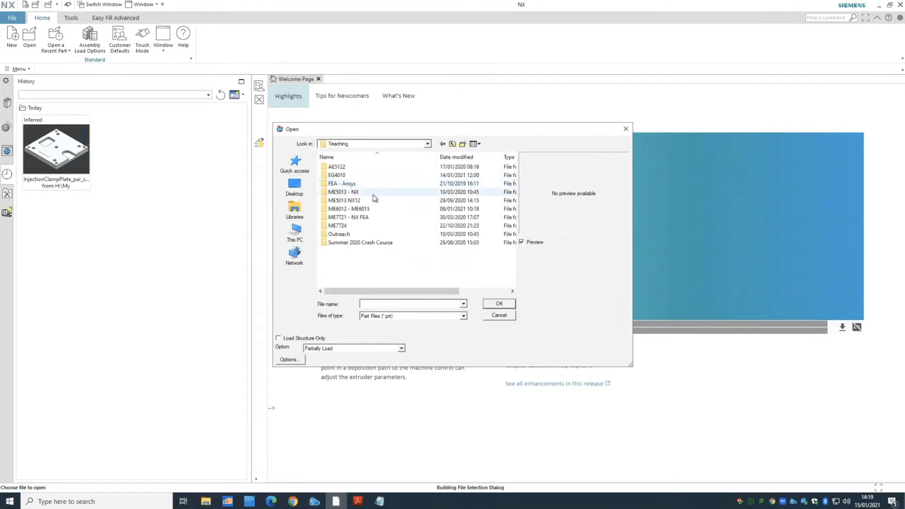
pyautogui.doubleClick(373, 193)
pyautogui.doubleClick(357, 167)
pyautogui.doubleClick(351, 175)
pyautogui.doubleClick(352, 176)
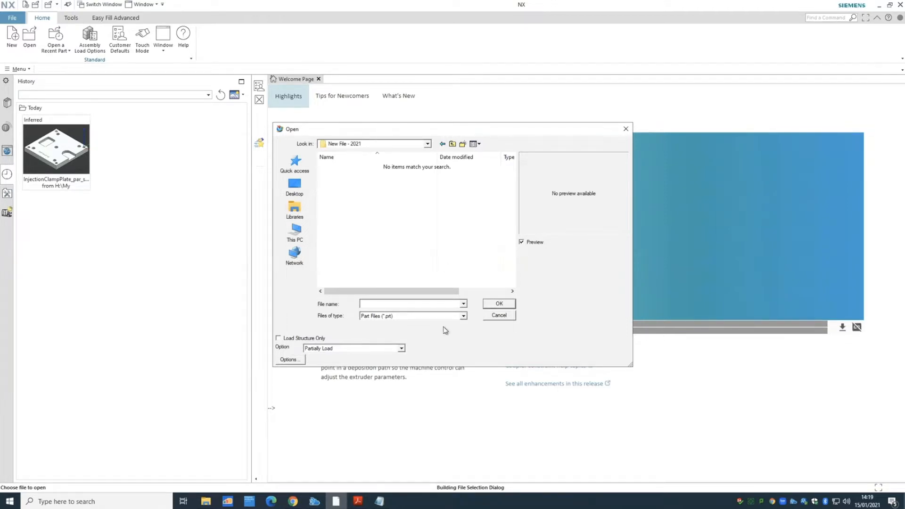
# - Show all file types in the folder and open InjectionClampPlate.par
pyautogui.click(396, 316)
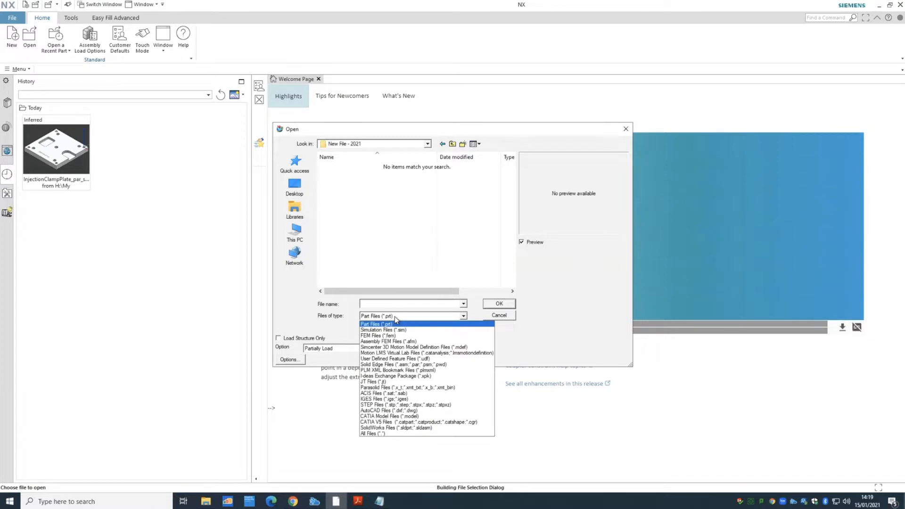
pyautogui.click(396, 434)
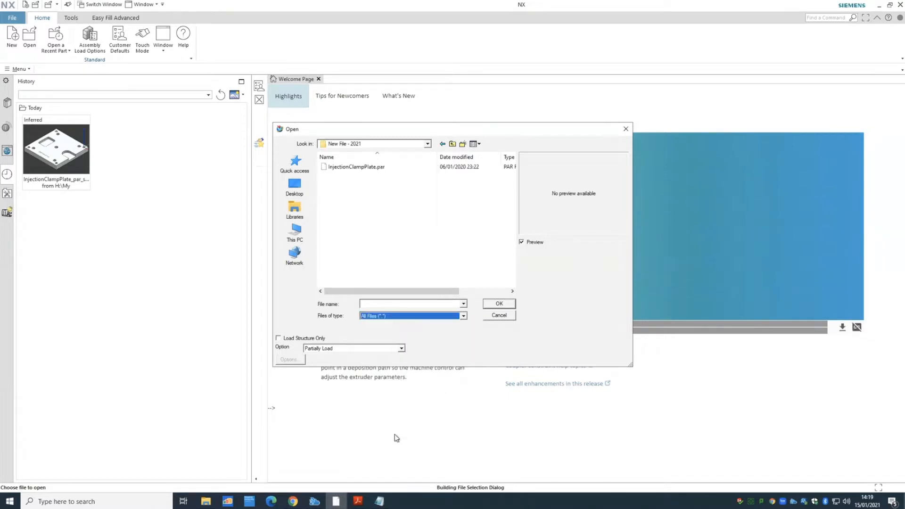
pyautogui.click(351, 167)
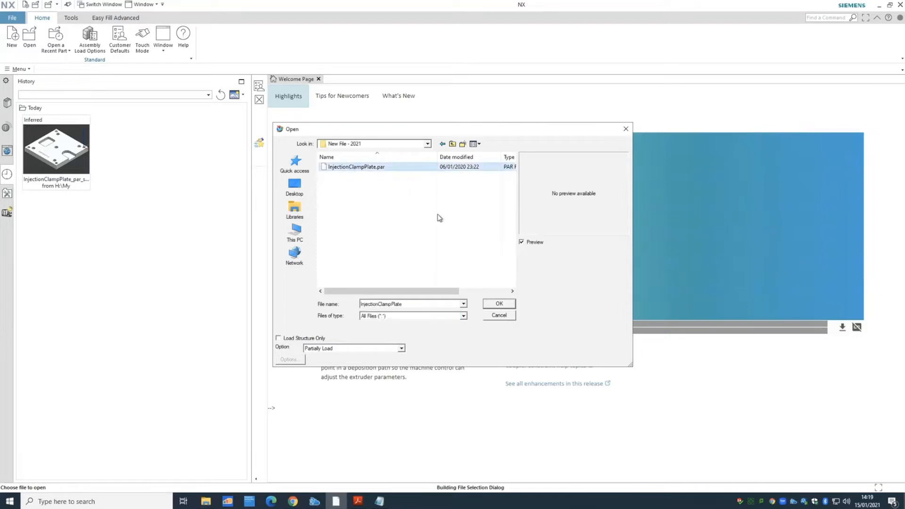
pyautogui.click(491, 306)
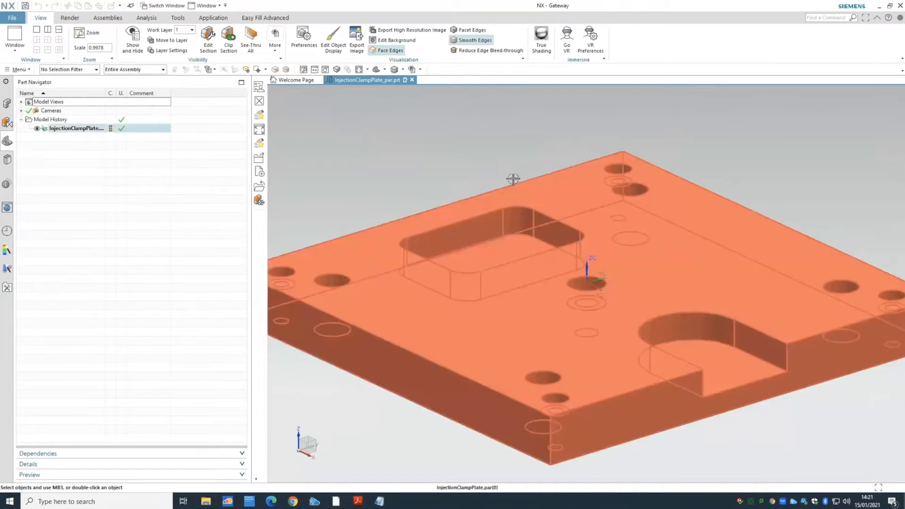
# - Save the imported clamp plate part
pyautogui.scroll(-1, 530, 126)
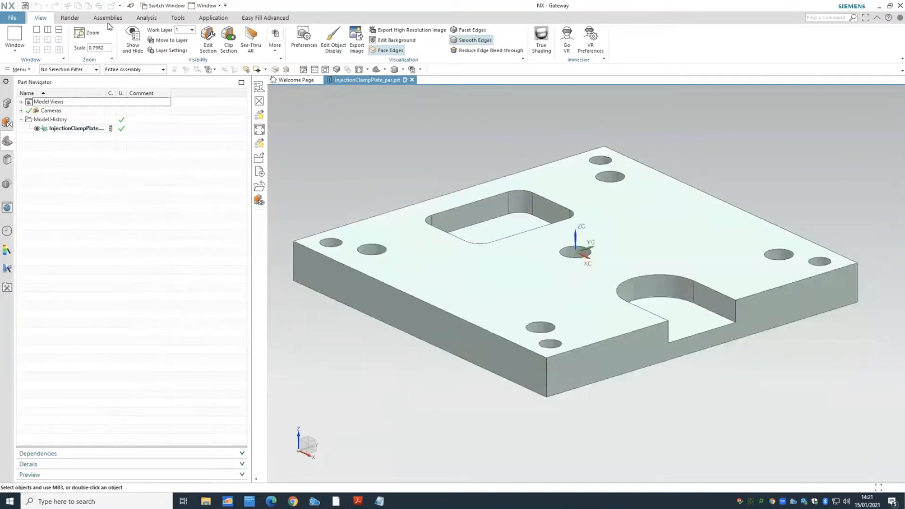
pyautogui.click(13, 18)
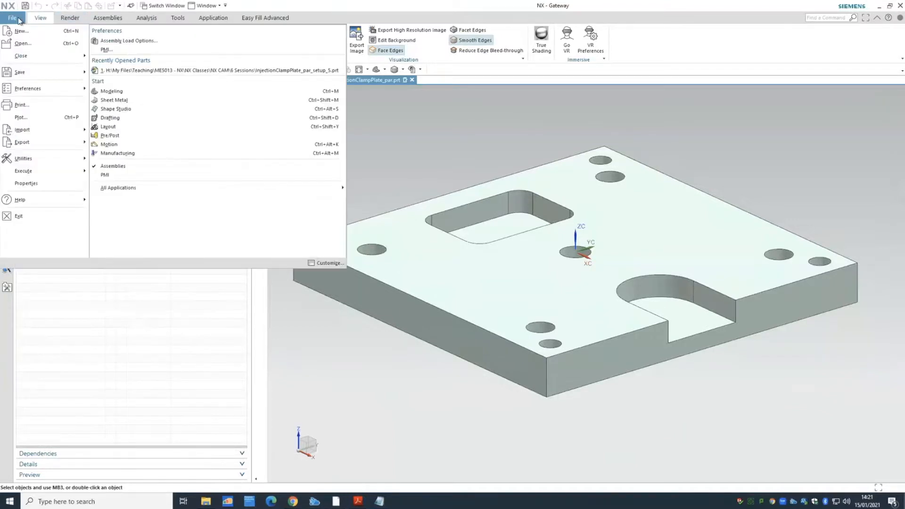
pyautogui.moveTo(48, 75)
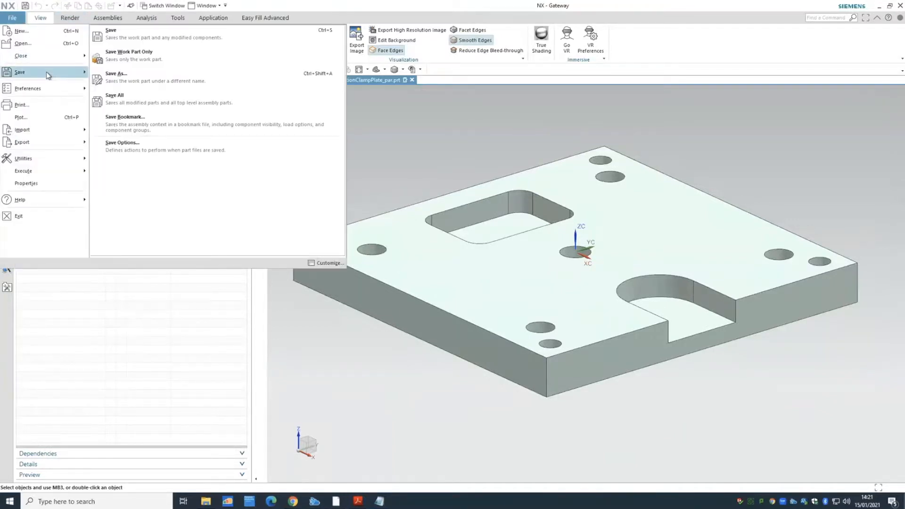
pyautogui.click(168, 39)
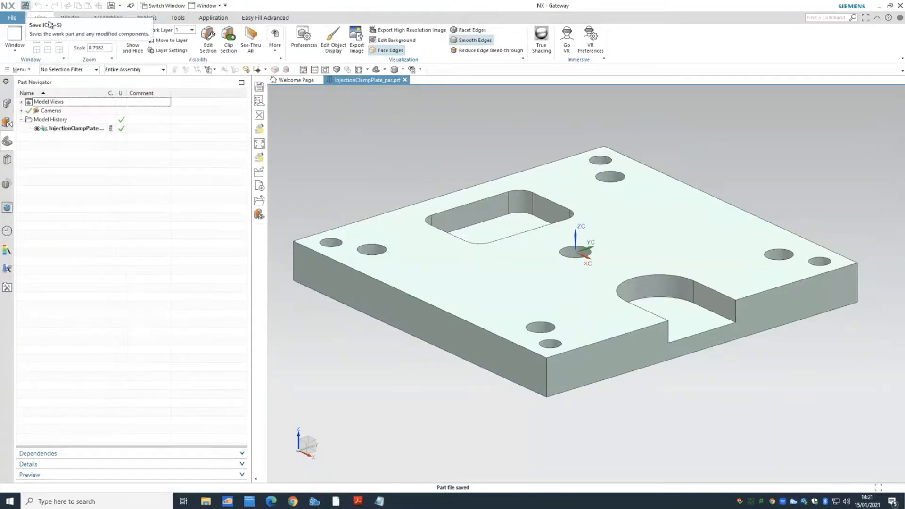
# - Switch to File Explorer and examine the properties of the New File - 2021 folder and the saved InjectionClampPlate_par part file
pyautogui.click(205, 501)
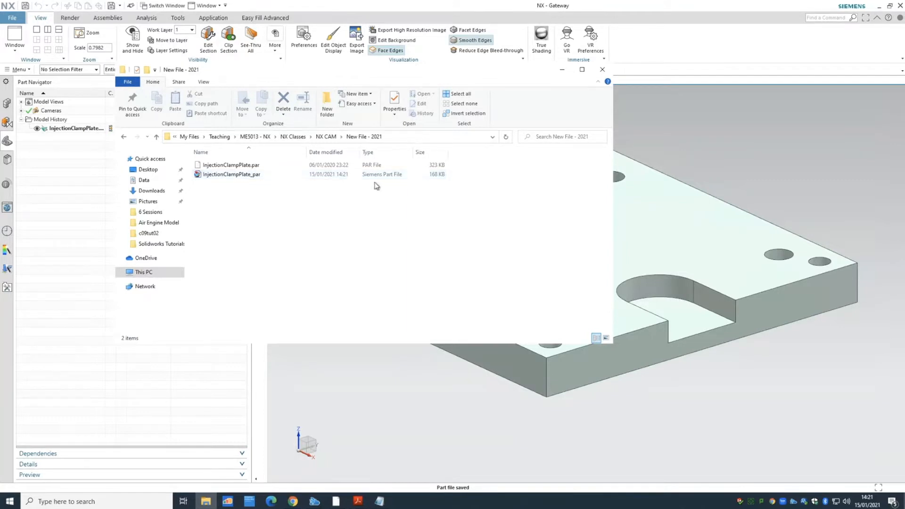
pyautogui.rightClick(273, 175)
pyautogui.click(302, 281)
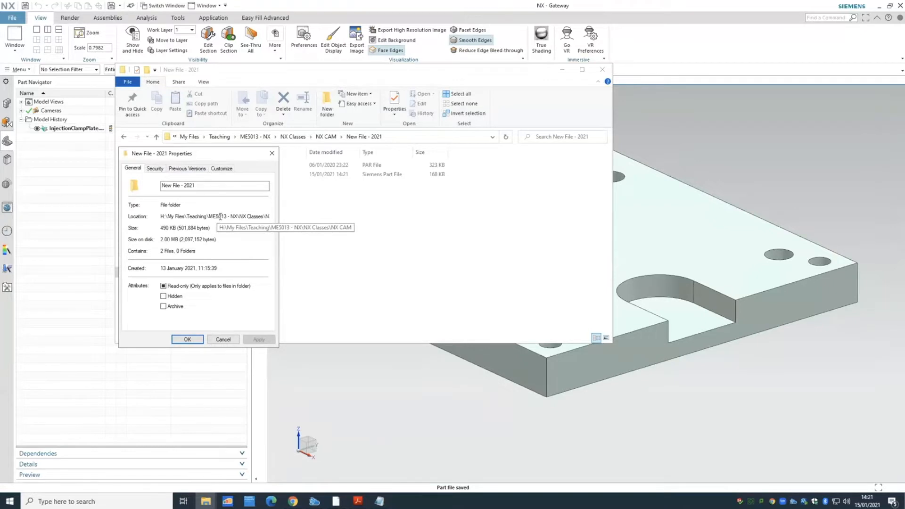
pyautogui.click(223, 339)
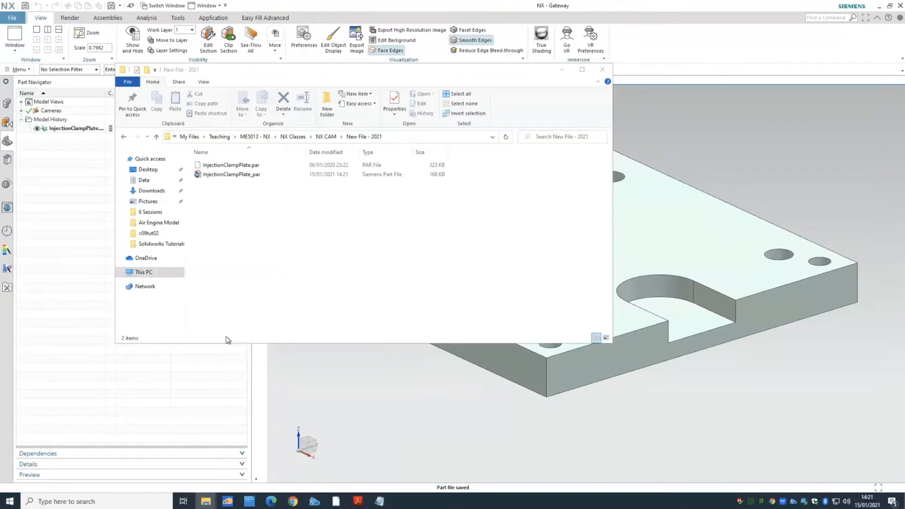
pyautogui.rightClick(233, 175)
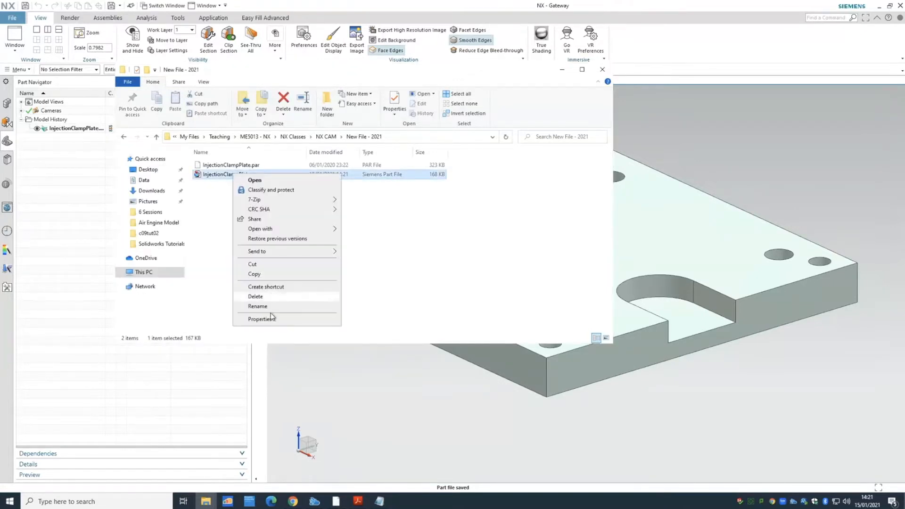
pyautogui.click(273, 320)
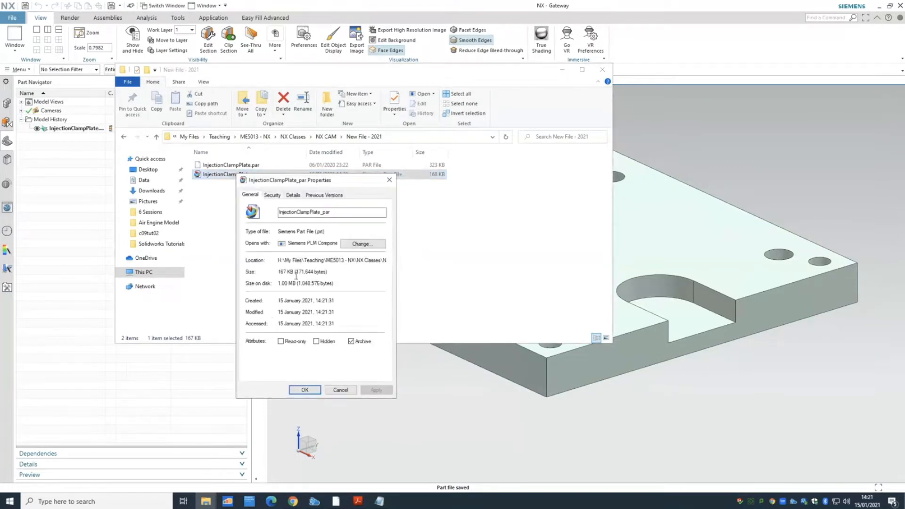
pyautogui.moveTo(326, 232); pyautogui.dragTo(273, 232)
pyautogui.click(305, 390)
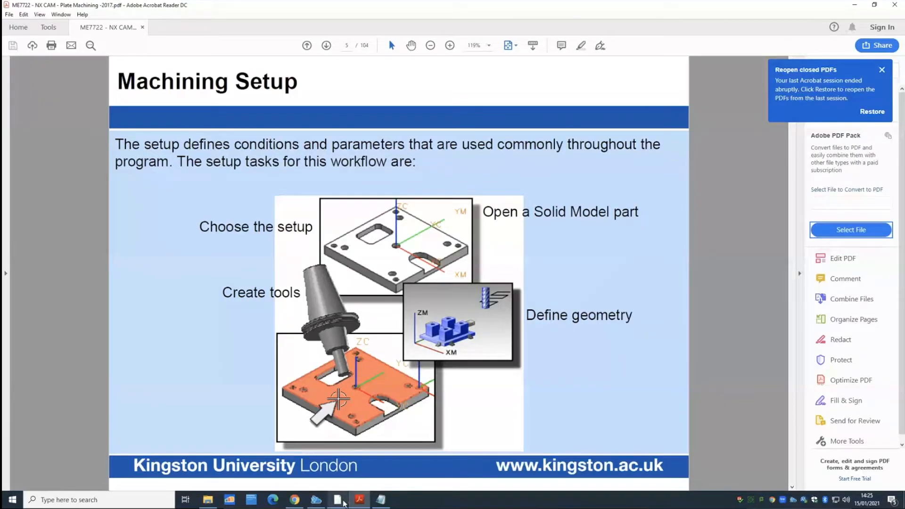
# - Switch back to NX and begin a new file based on the manufacturing templates
pyautogui.click(341, 501)
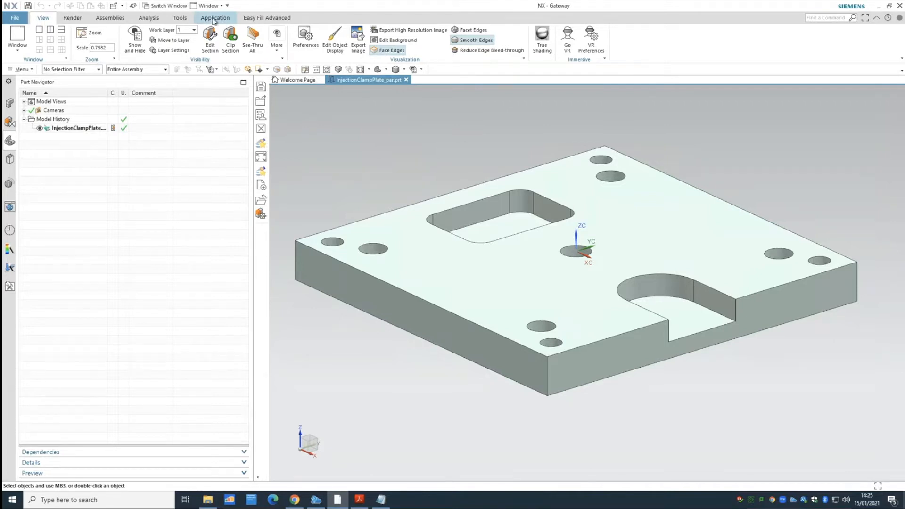
pyautogui.click(214, 19)
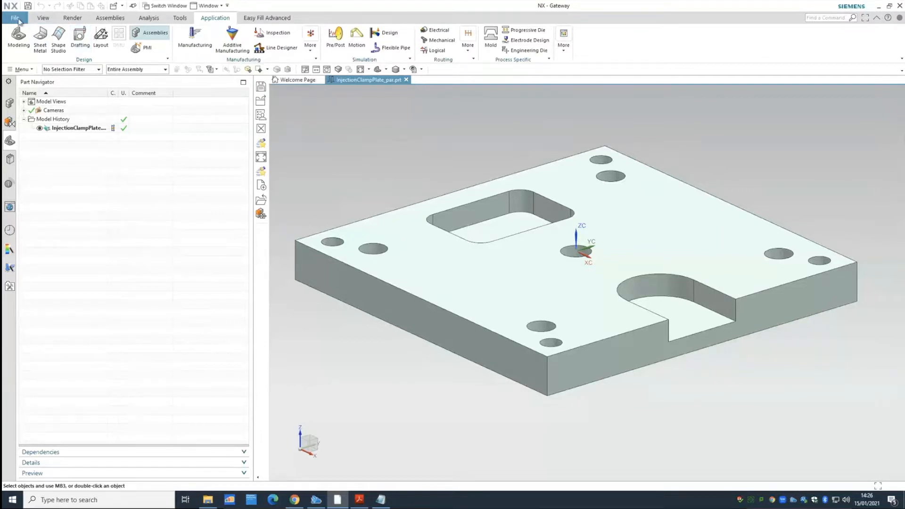
pyautogui.click(37, 21)
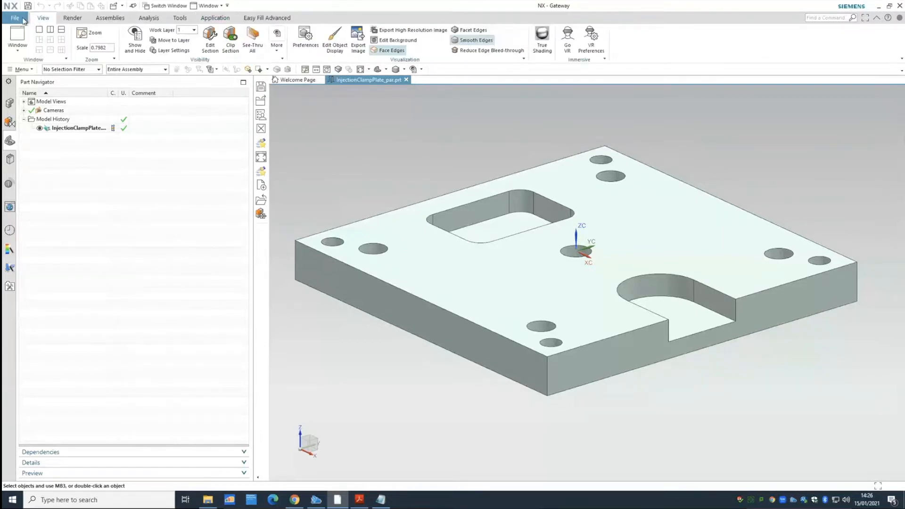
pyautogui.click(20, 19)
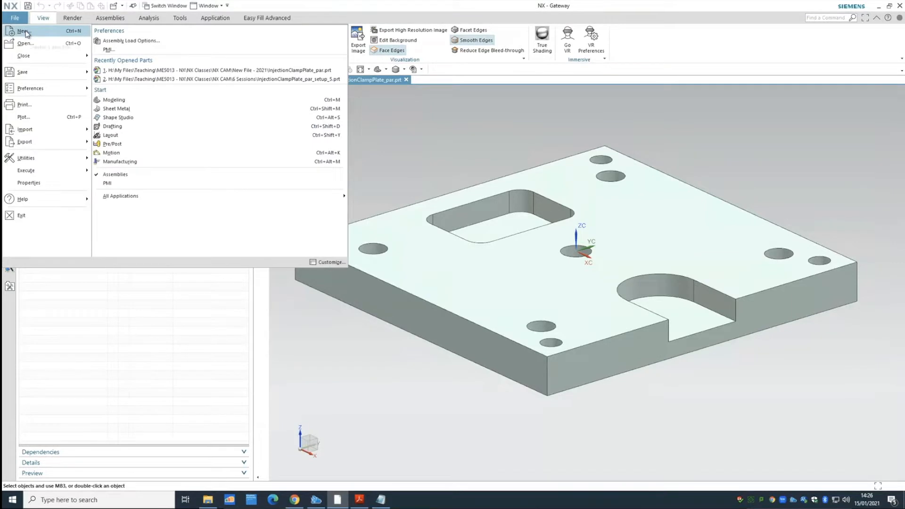
pyautogui.click(25, 31)
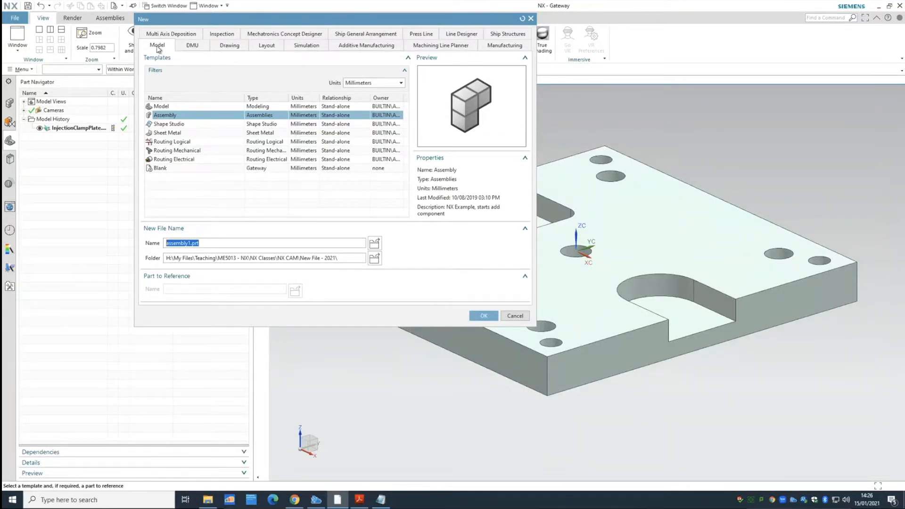
pyautogui.click(504, 47)
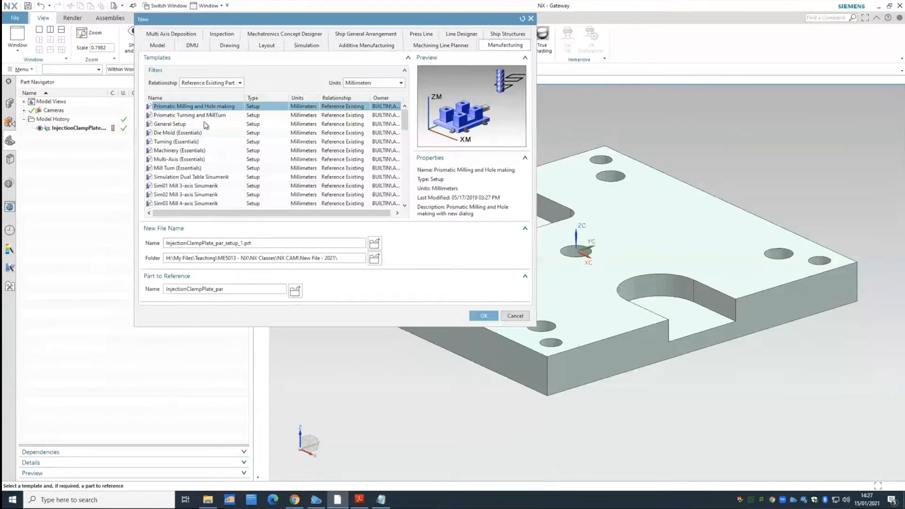
# - Choose the General Setup template in millimetres, referencing the existing part
pyautogui.click(204, 125)
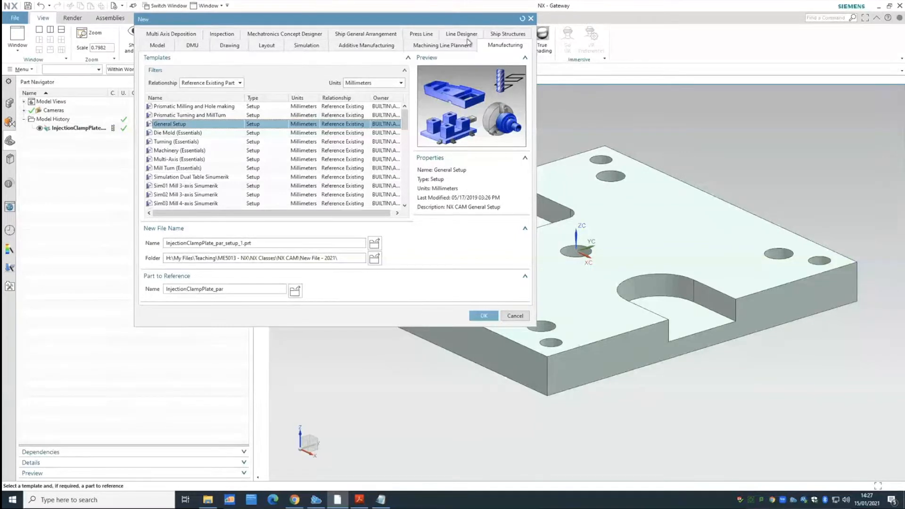
pyautogui.moveTo(462, 23); pyautogui.dragTo(366, 27)
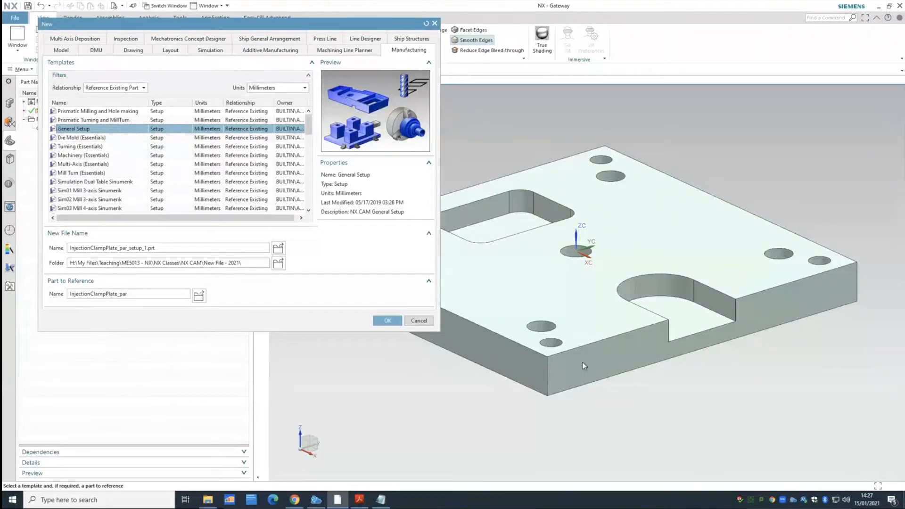
pyautogui.click(99, 113)
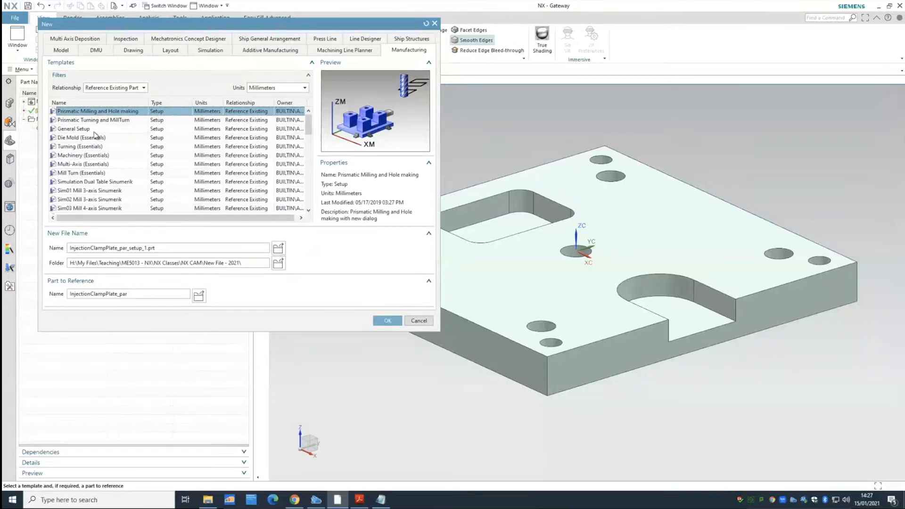
pyautogui.click(97, 130)
pyautogui.moveTo(219, 26); pyautogui.dragTo(390, 31)
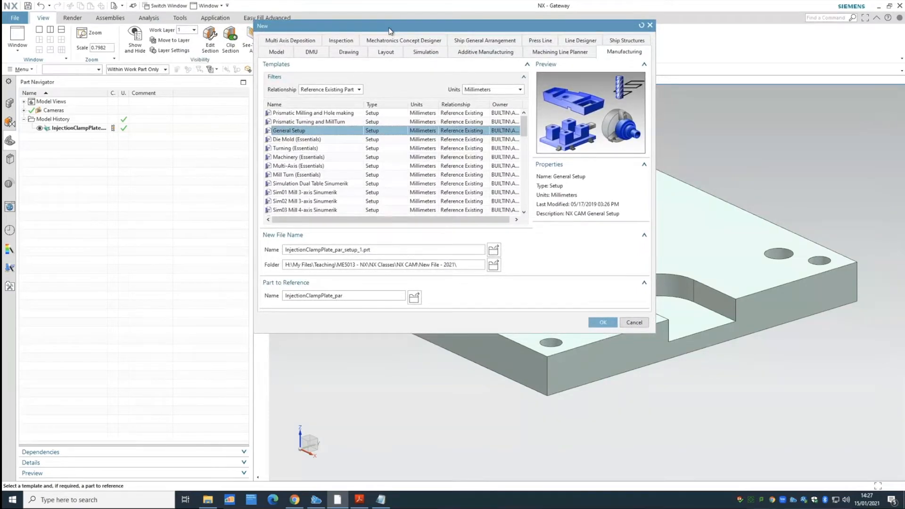
# - Check the new file's name and folder, and create the setup as InjectionClampPlate_par_setup_1.prt in New File - 2021
pyautogui.click(411, 249)
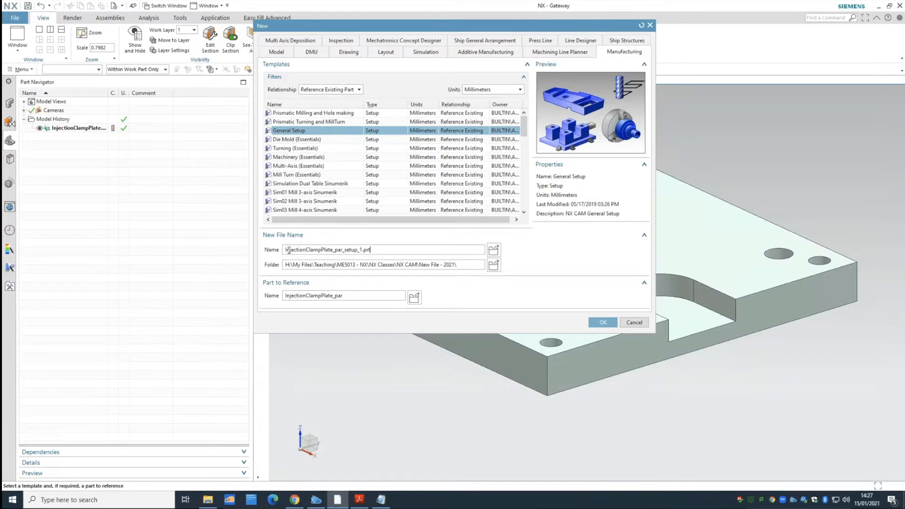
pyautogui.click(494, 251)
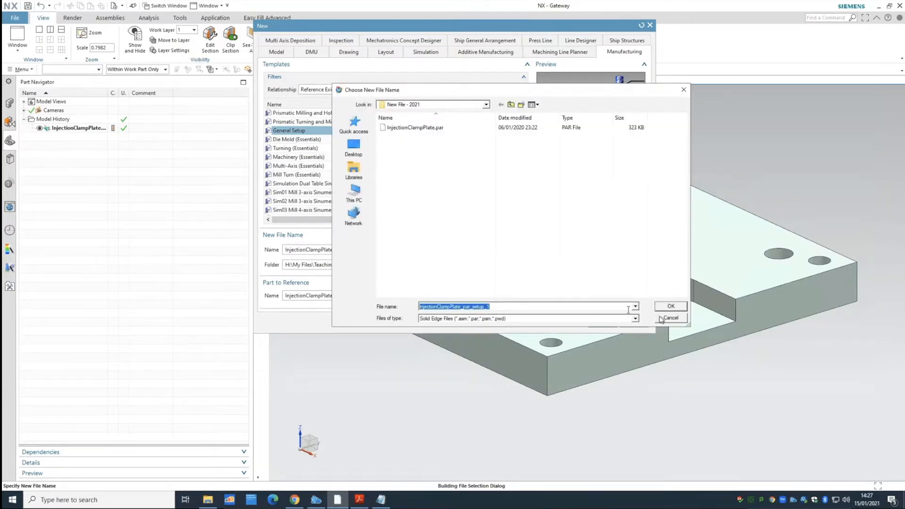
pyautogui.click(678, 319)
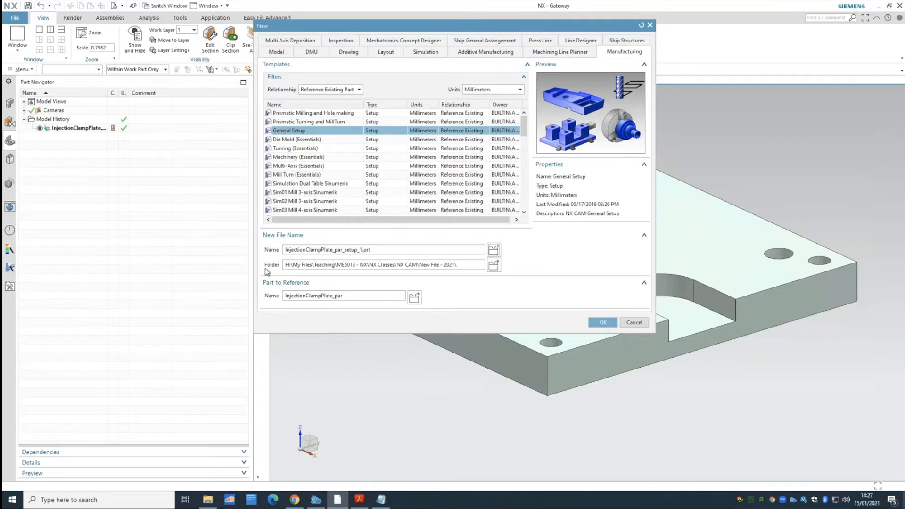
pyautogui.moveTo(286, 265); pyautogui.dragTo(472, 264)
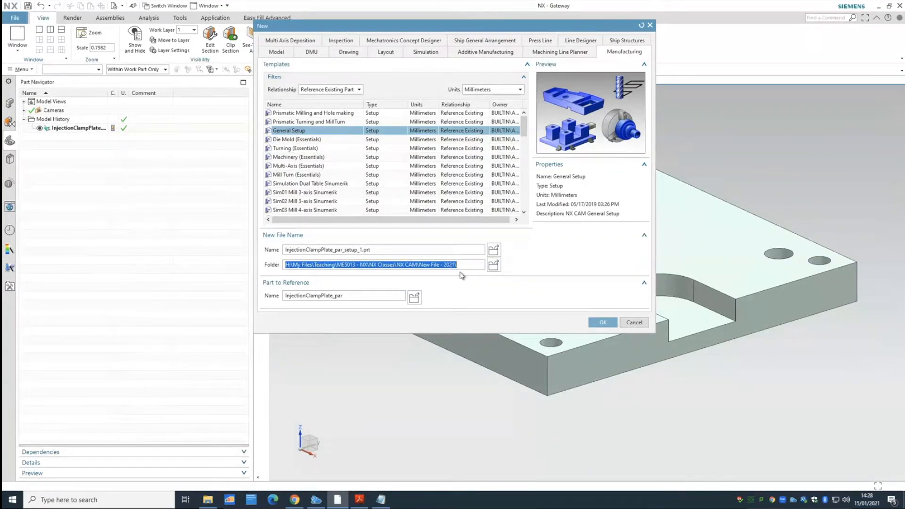
pyautogui.click(603, 323)
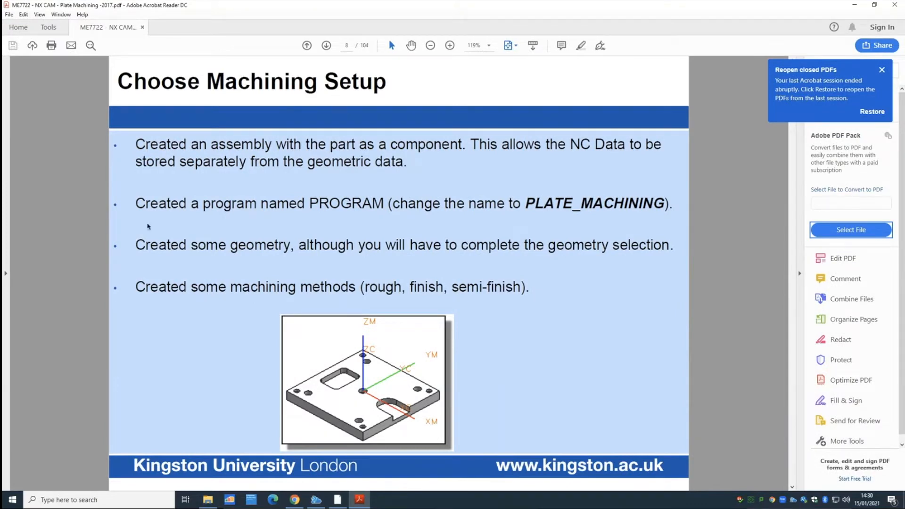
# - Look at the program list in NX, and switch to the PDF guide in Acrobat Reader to highlight the program name PLATE_MACHINING
pyautogui.click(339, 500)
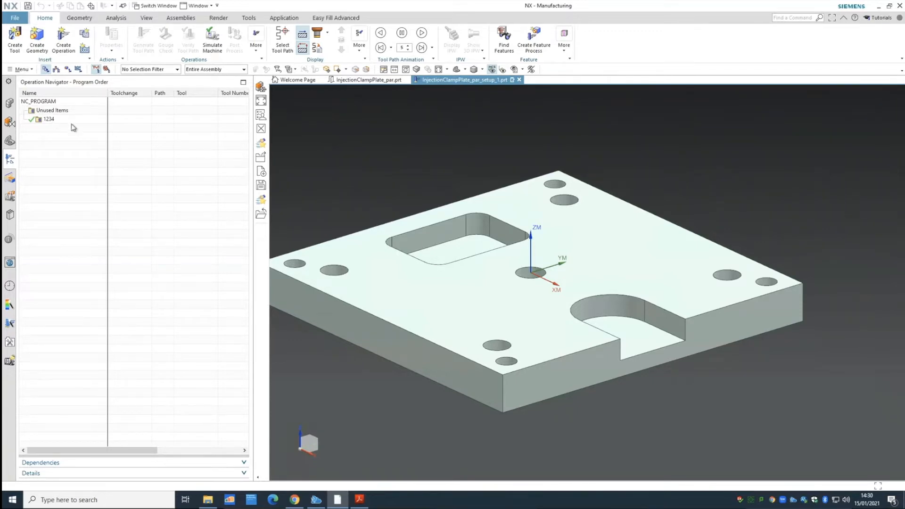
pyautogui.click(361, 503)
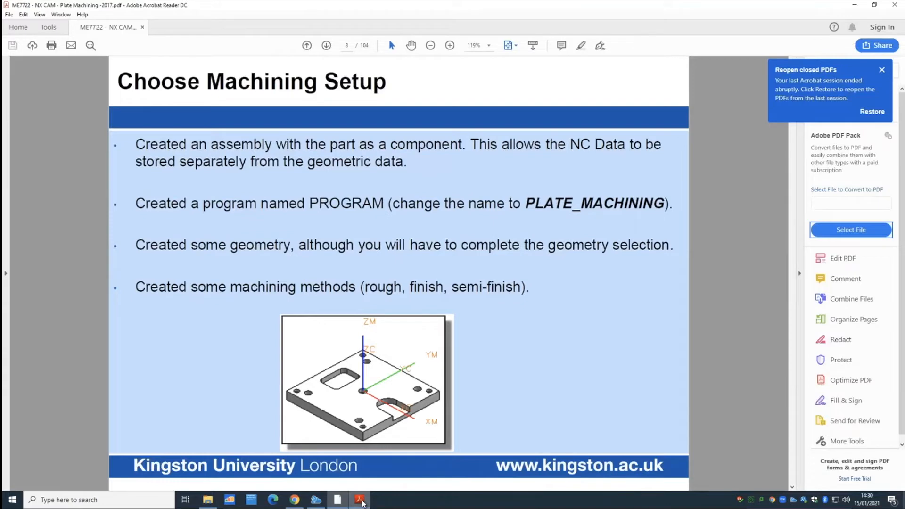
pyautogui.moveTo(530, 203); pyautogui.dragTo(642, 206)
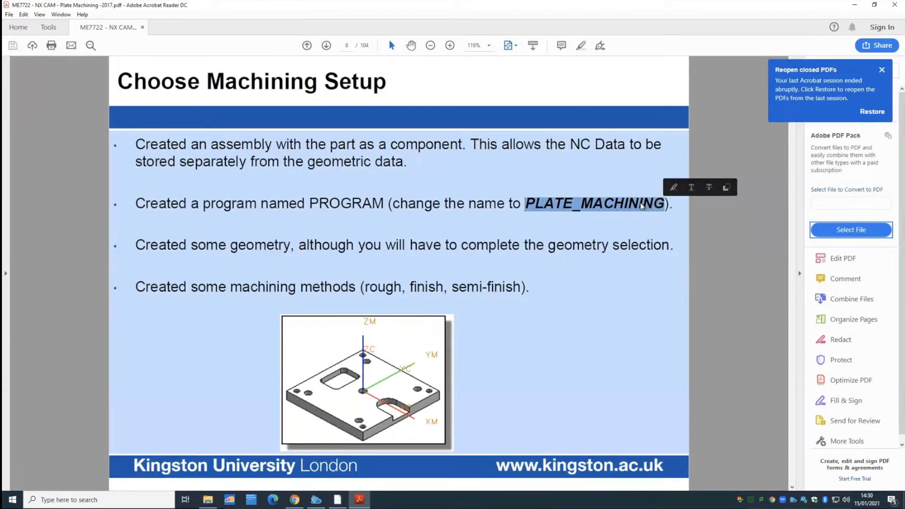
# - Copy the highlighted program name PLATE_MACHINING from the PDF guide and switch back to NX
pyautogui.rightClick(642, 206)
pyautogui.click(653, 209)
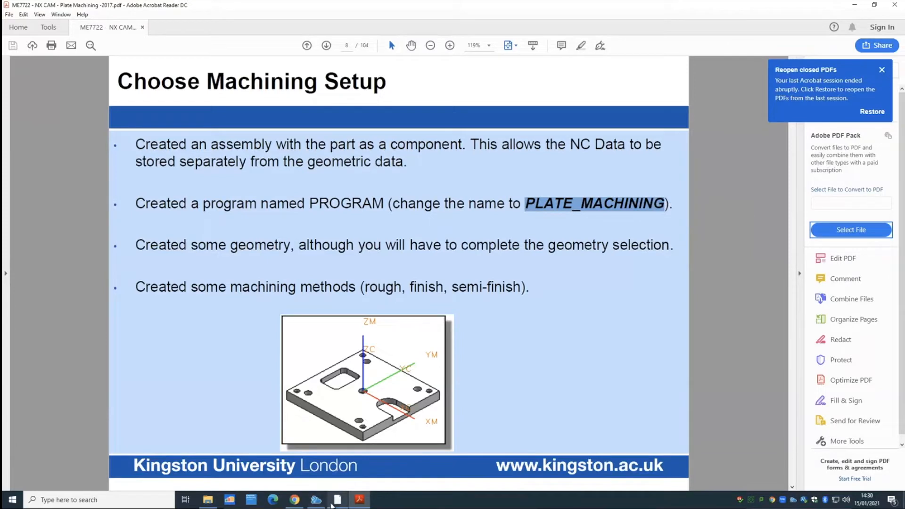
pyautogui.click(332, 503)
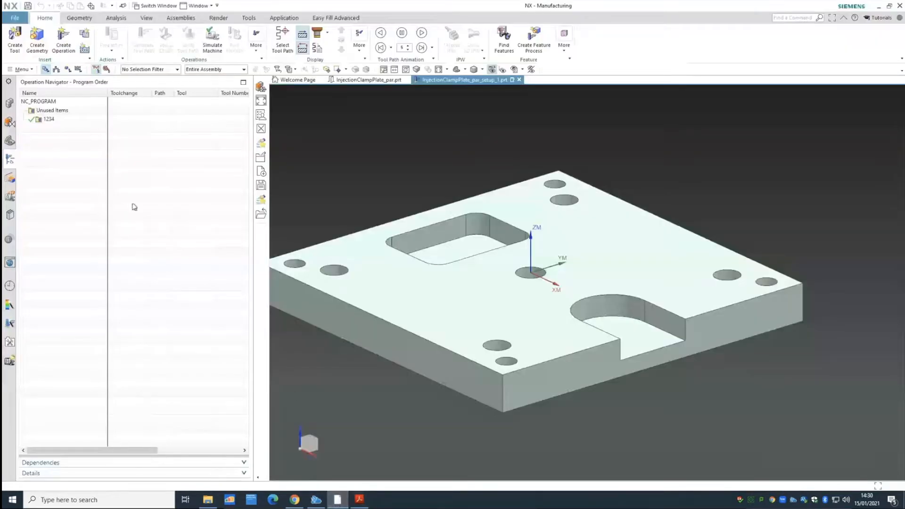
# - Rename the program 1234 as PLATE_MACHINING by pasting the copied name
pyautogui.click(49, 120)
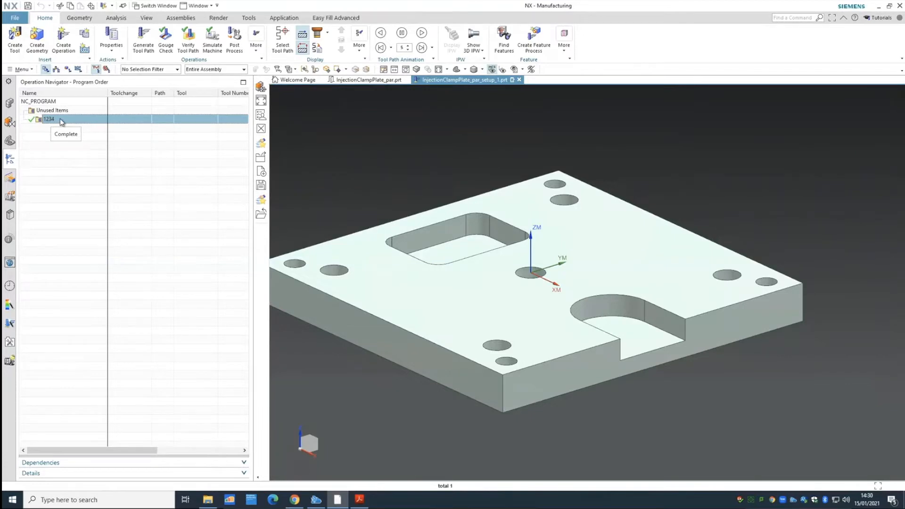
pyautogui.rightClick(60, 120)
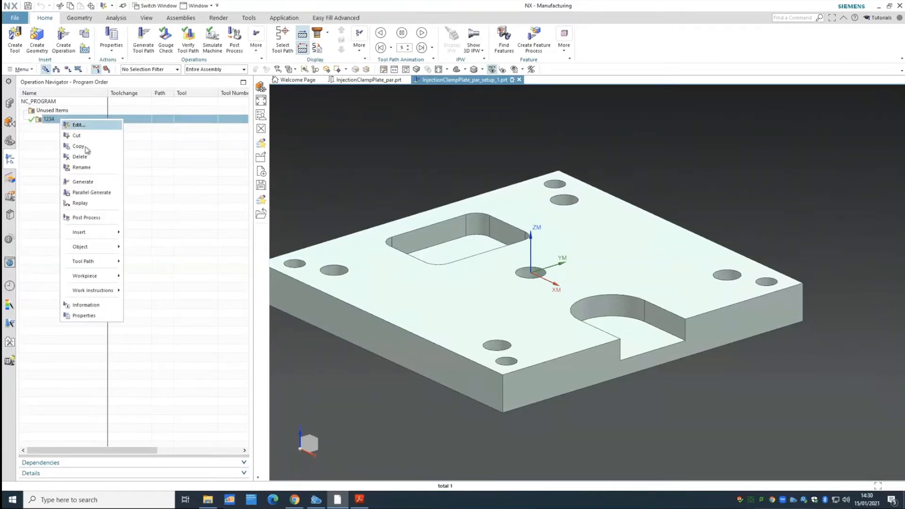
pyautogui.click(88, 168)
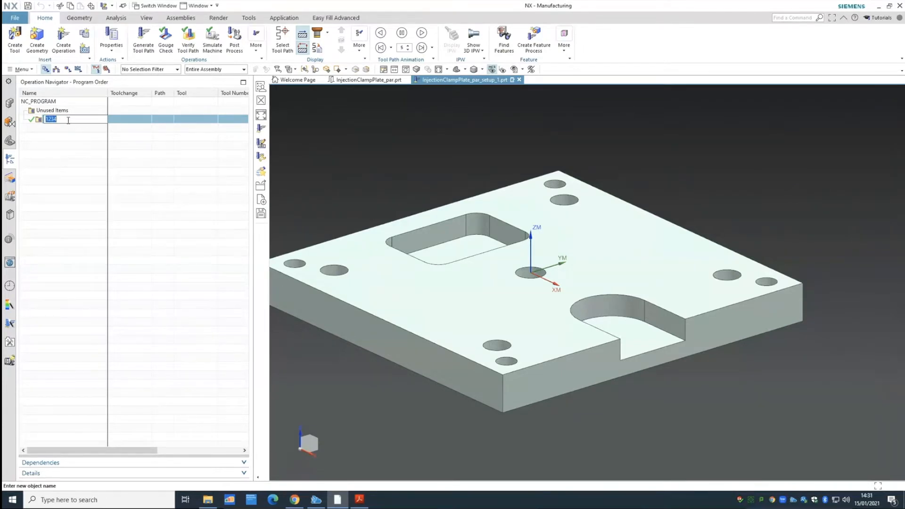
pyautogui.write('v')
pyautogui.press('BackSpace')
pyautogui.hotkey('ctrl', 'v')
pyautogui.press('Return')
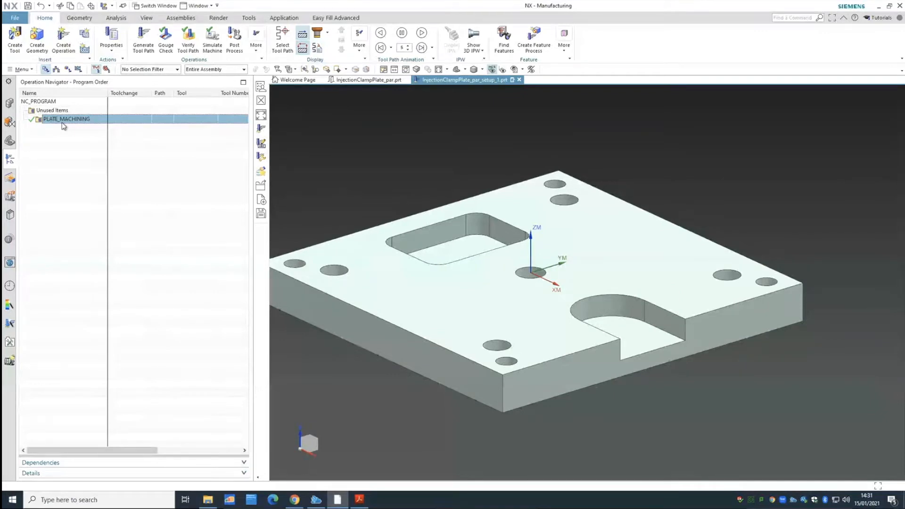
# - Try to rename the PLATE_MACHINING program without the underscore between the two words
pyautogui.rightClick(63, 125)
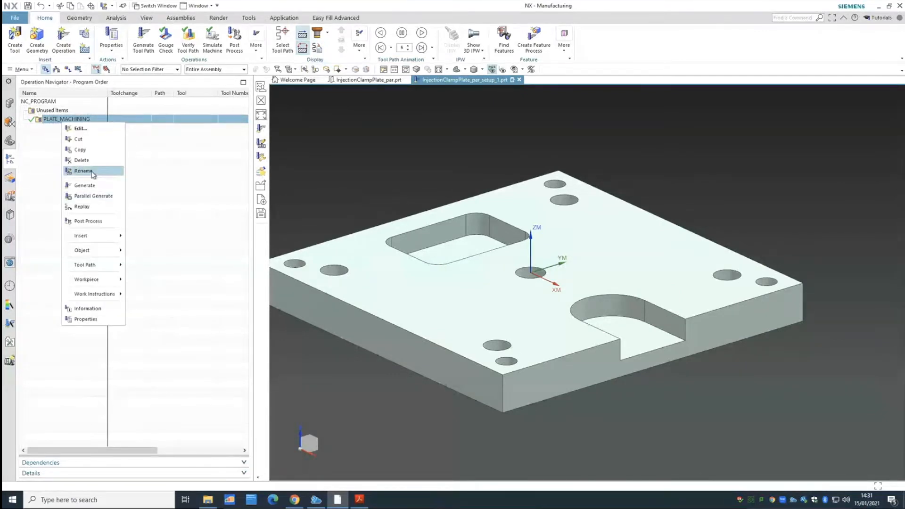
pyautogui.click(92, 172)
pyautogui.click(62, 119)
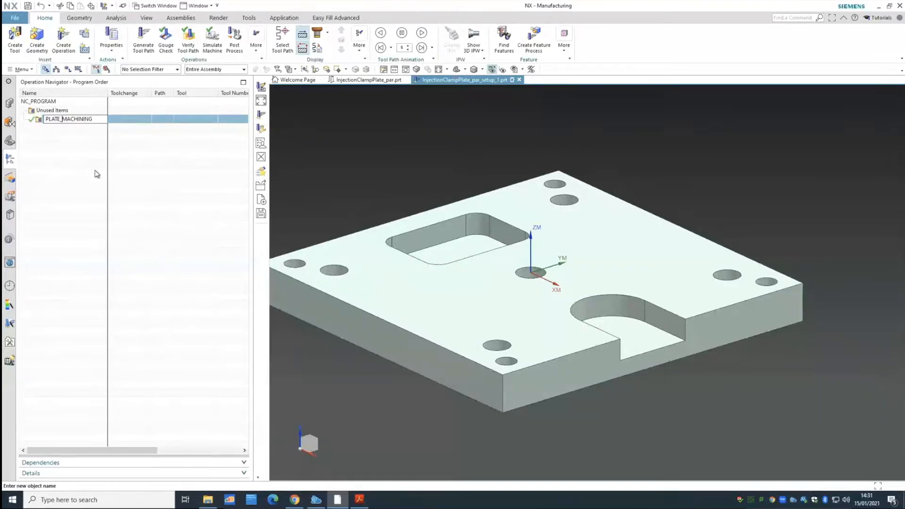
pyautogui.press('BackSpace')
pyautogui.press('Return')
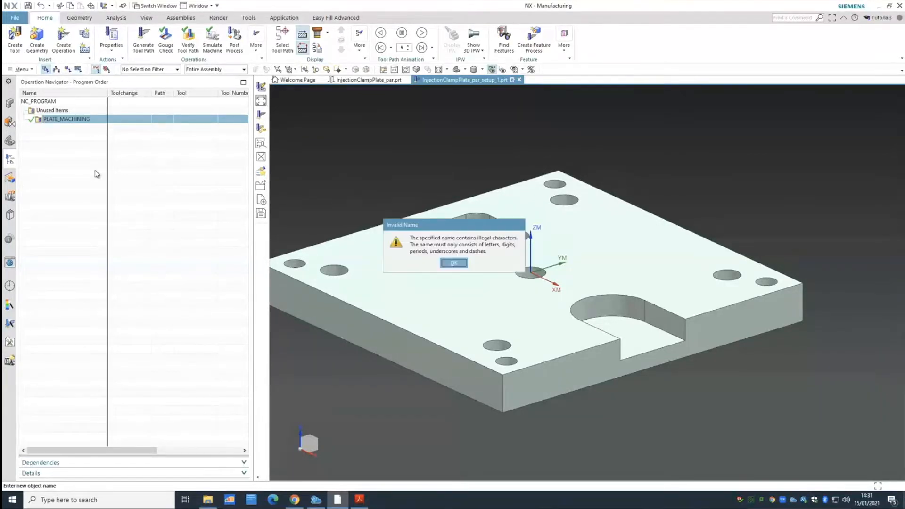
pyautogui.press('Return')
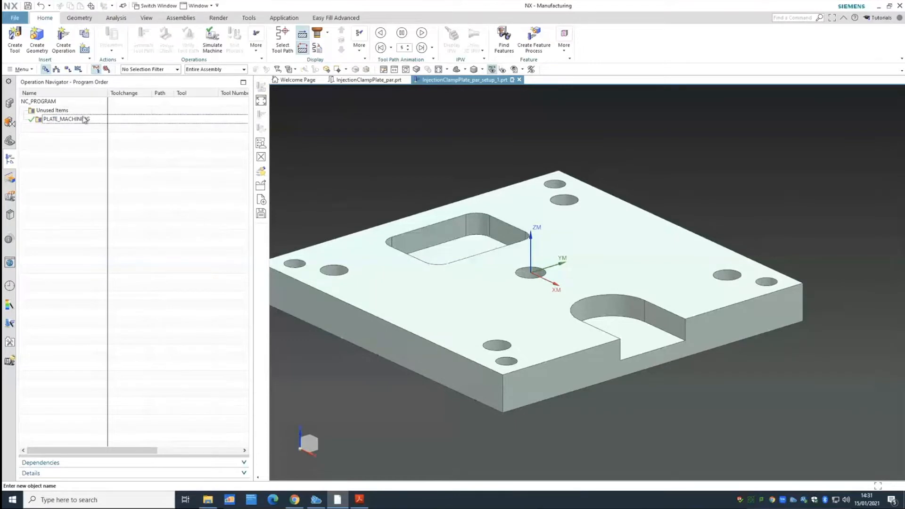
# - Repeat the attempt to rename the program without its underscore, and move the message box away from the model's centre
pyautogui.rightClick(59, 119)
pyautogui.click(108, 164)
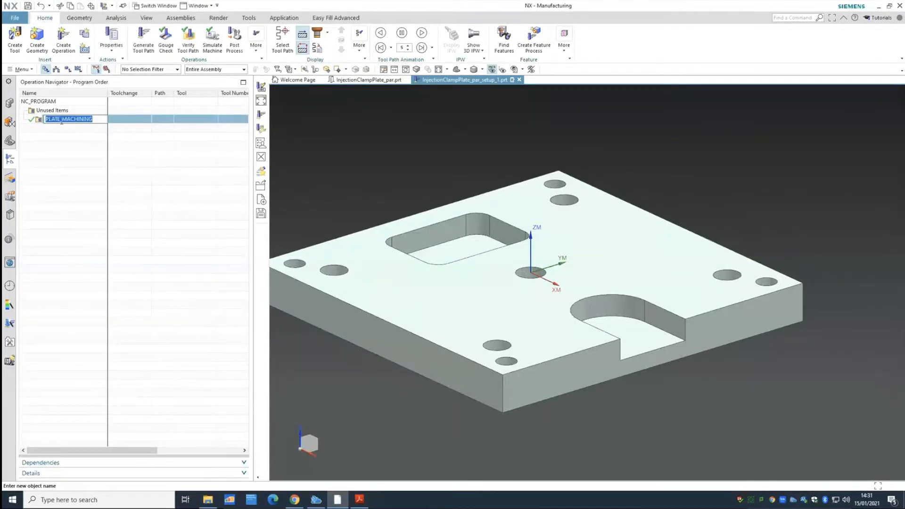
pyautogui.click(63, 119)
pyautogui.press('BackSpace')
pyautogui.press('Return')
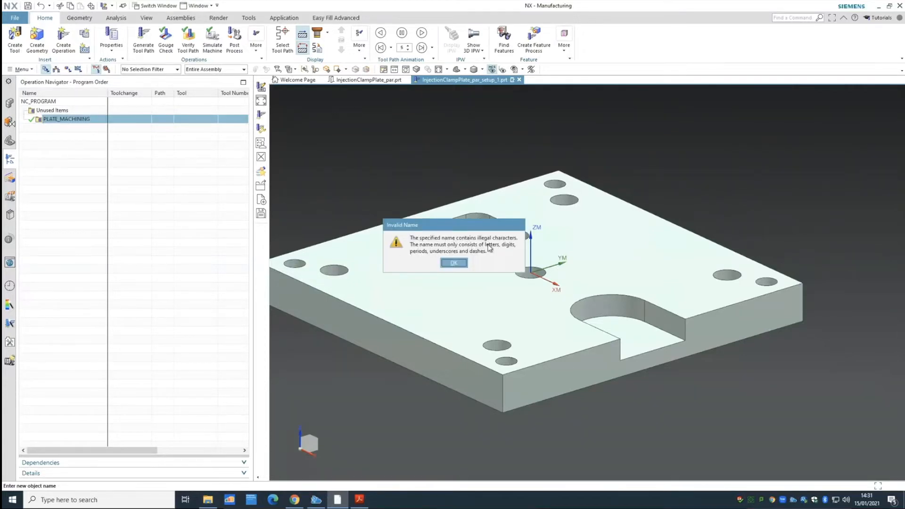
pyautogui.moveTo(465, 227); pyautogui.dragTo(367, 116)
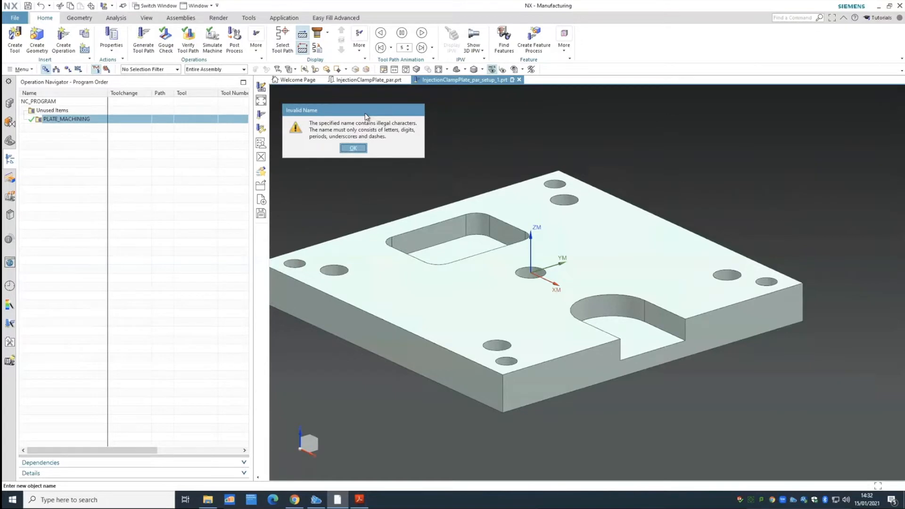
# - Switch to File Explorer, open the G Code text file from the 6 Sessions folder, examine its first command line, and close it
pyautogui.click(208, 499)
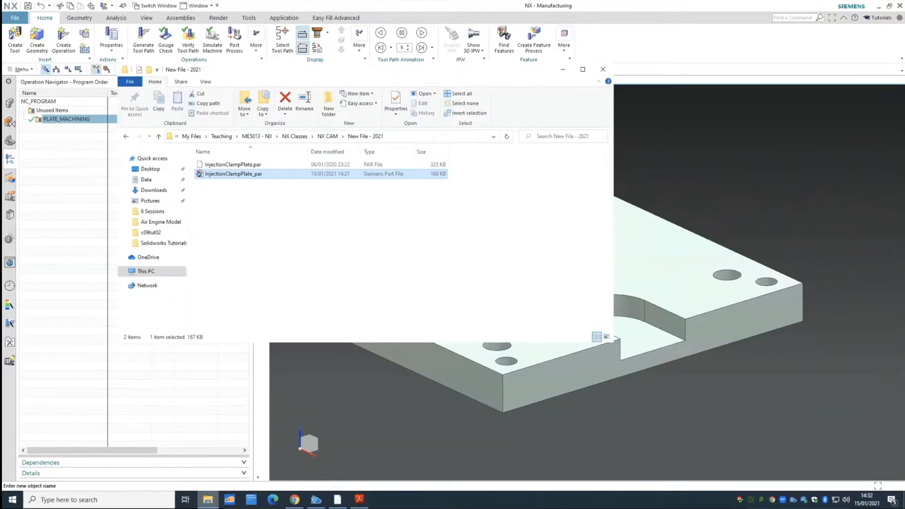
pyautogui.click(125, 136)
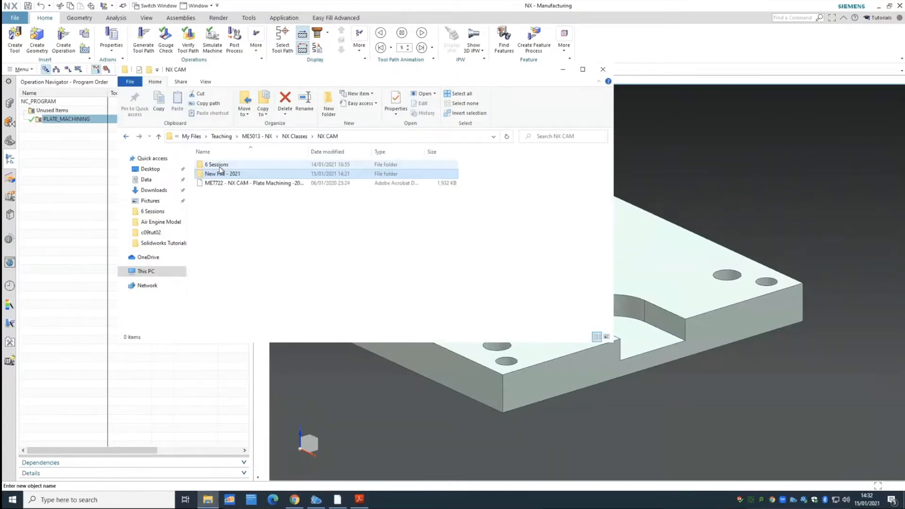
pyautogui.doubleClick(218, 165)
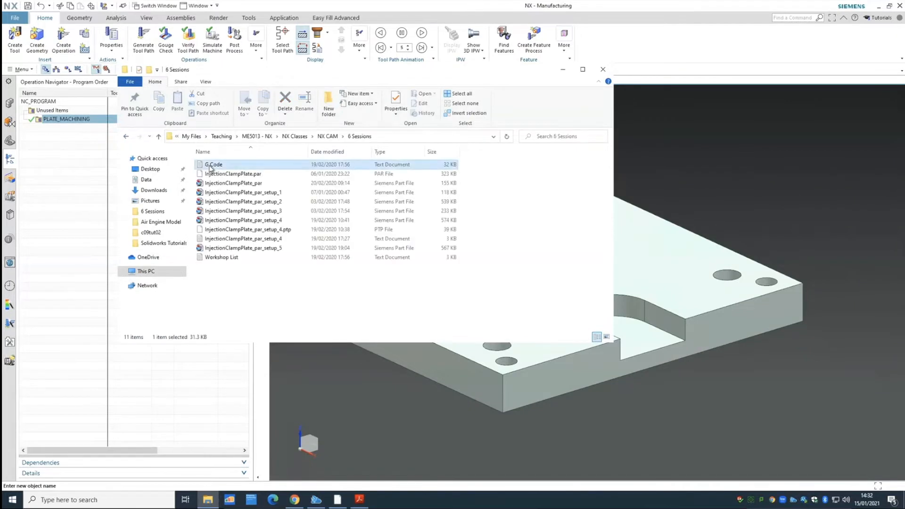
pyautogui.doubleClick(210, 165)
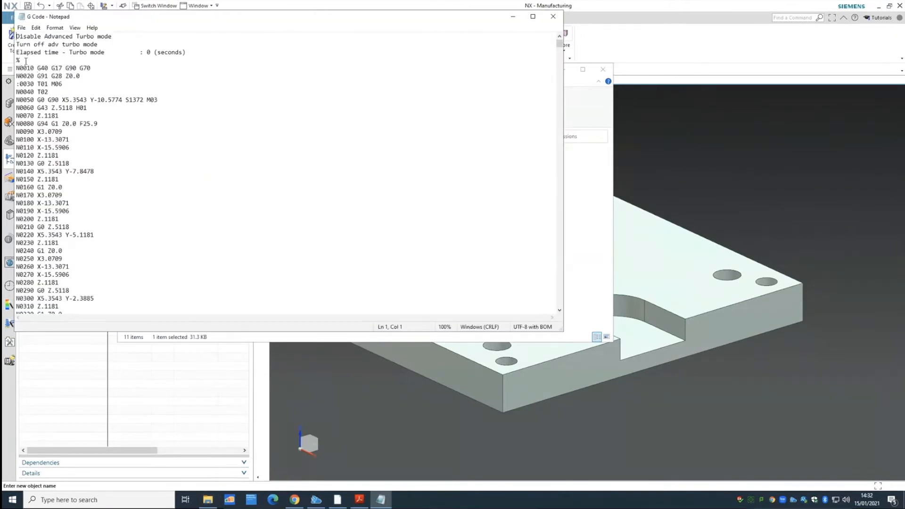
pyautogui.doubleClick(35, 68)
pyautogui.doubleClick(51, 68)
pyautogui.click(551, 17)
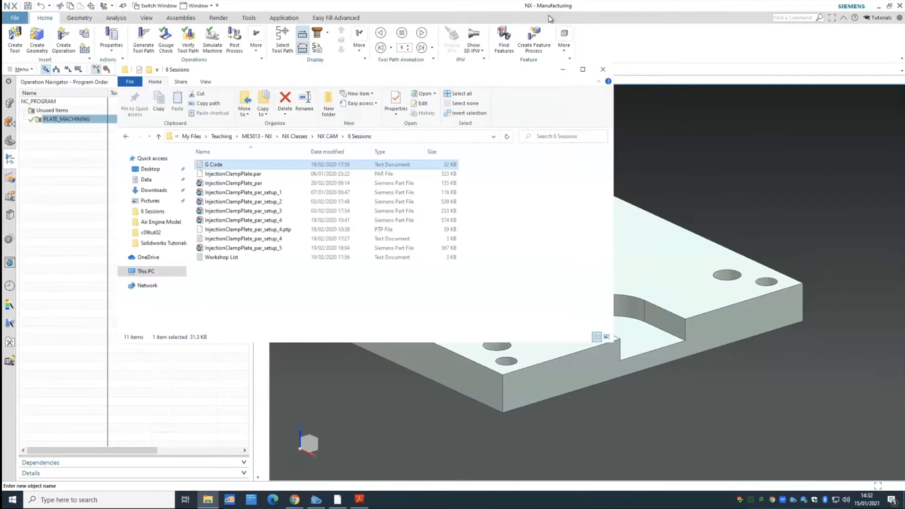
# - Return to the New File - 2021 folder, minimise File Explorer, and dismiss the Invalid Name message in NX
pyautogui.click(126, 136)
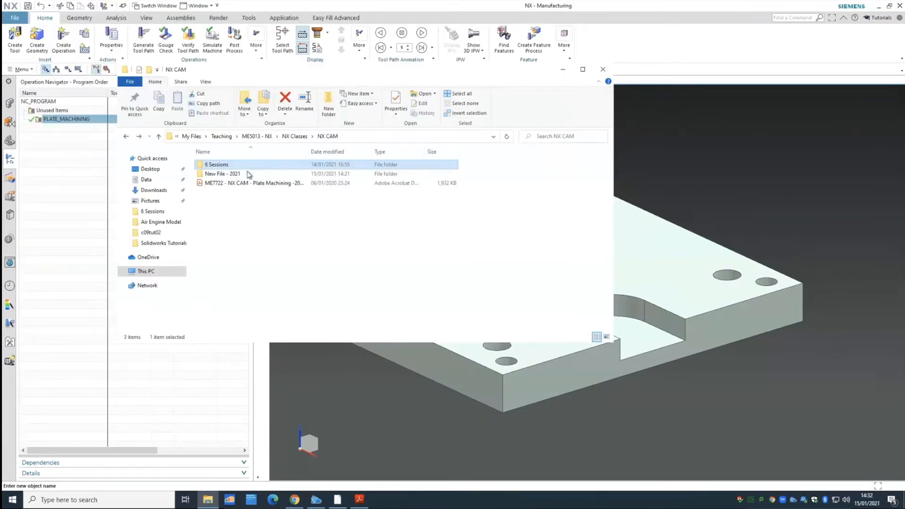
pyautogui.doubleClick(248, 174)
pyautogui.click(563, 69)
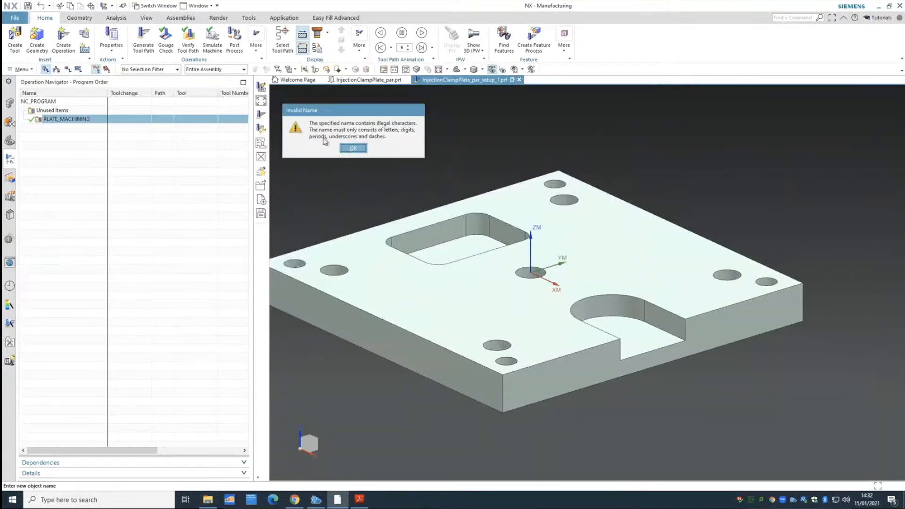
pyautogui.click(352, 149)
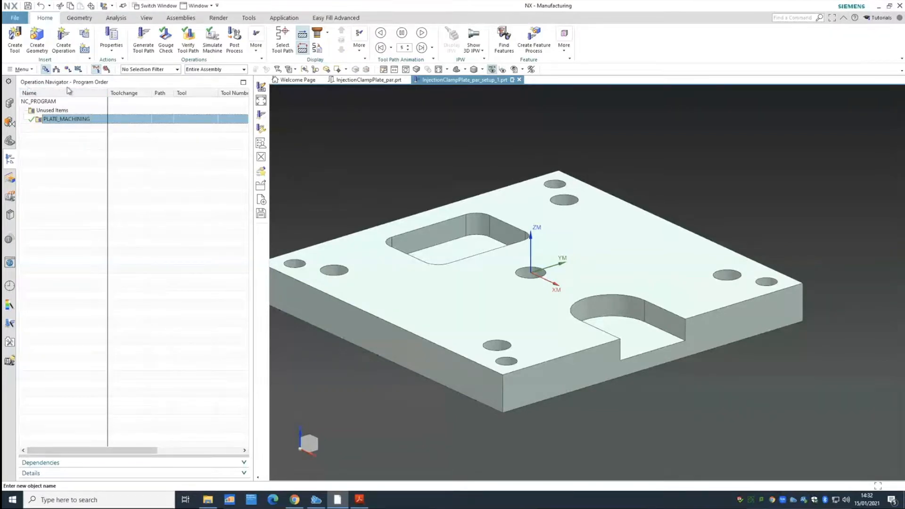
# - Look through the Assembly, Constraint and Part Navigators, and return to the Operation Navigator
pyautogui.click(9, 103)
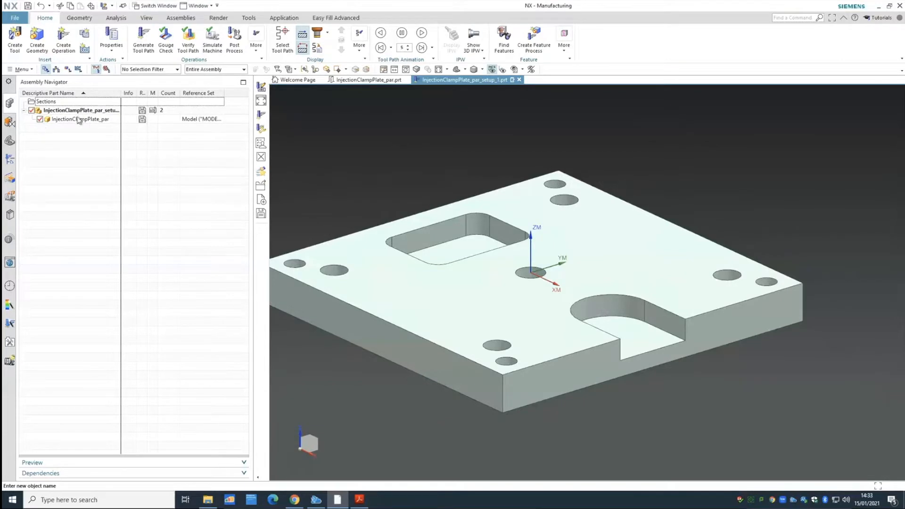
pyautogui.click(9, 123)
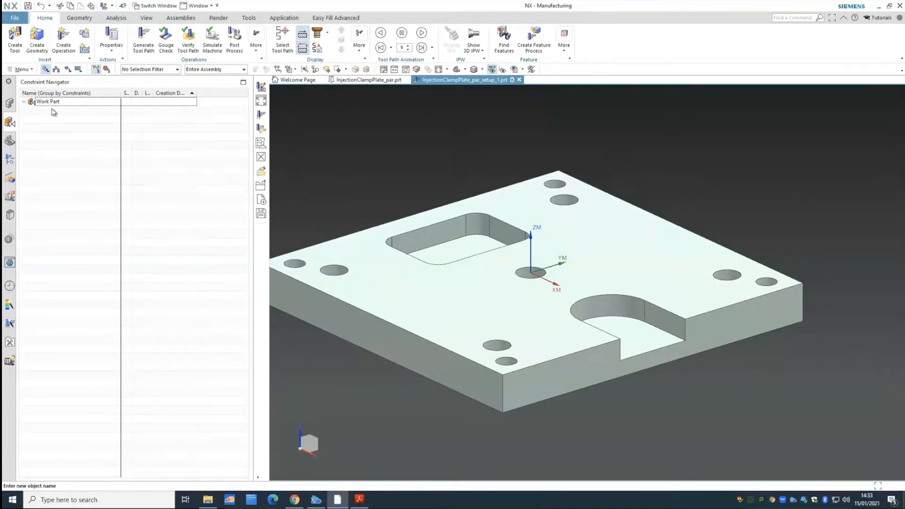
pyautogui.click(14, 144)
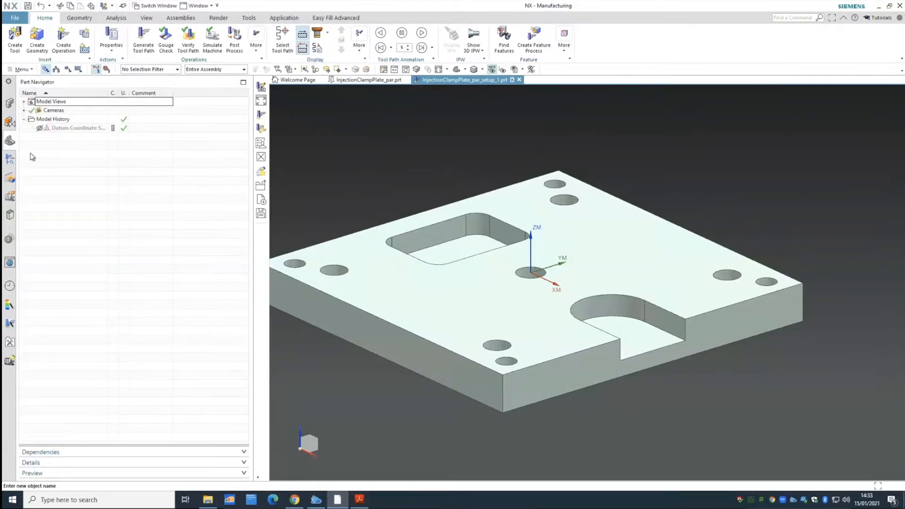
pyautogui.click(9, 159)
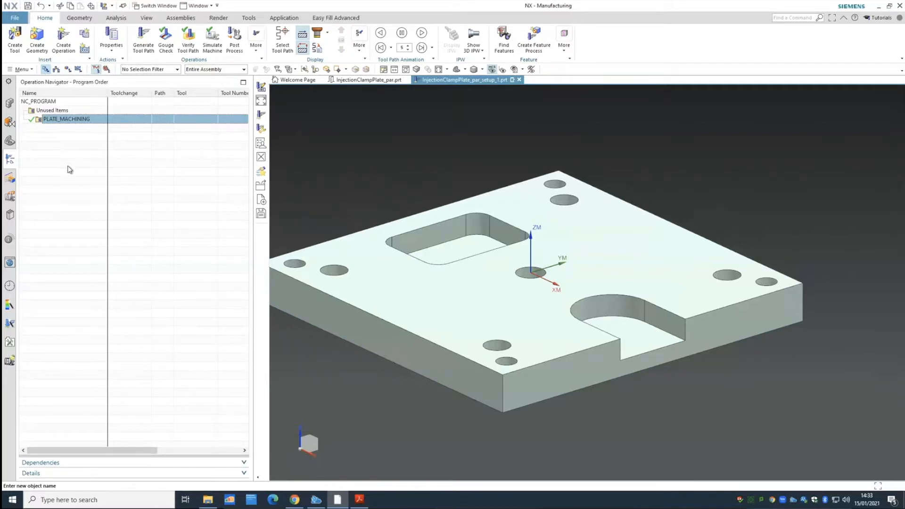
# - Look through the machine tool, geometry and machining method views of the Operation Navigator, ending on the geometry view
pyautogui.click(57, 69)
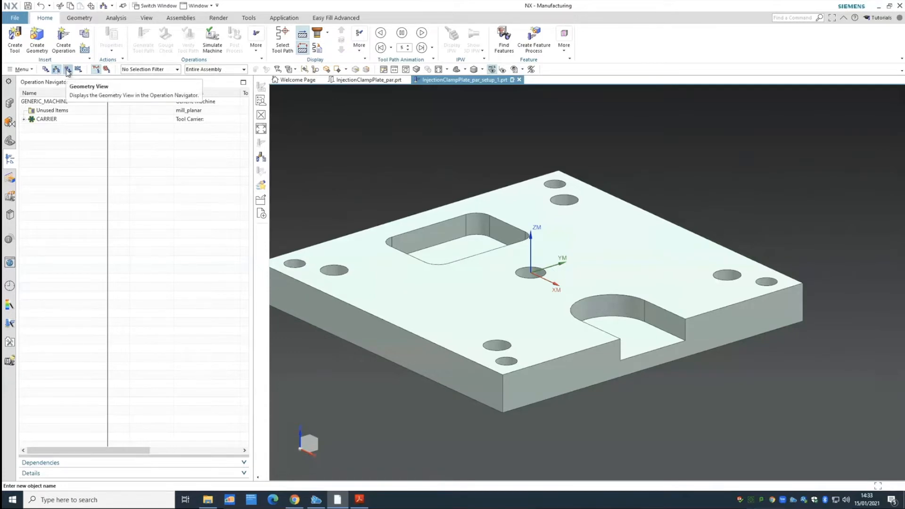
pyautogui.click(67, 70)
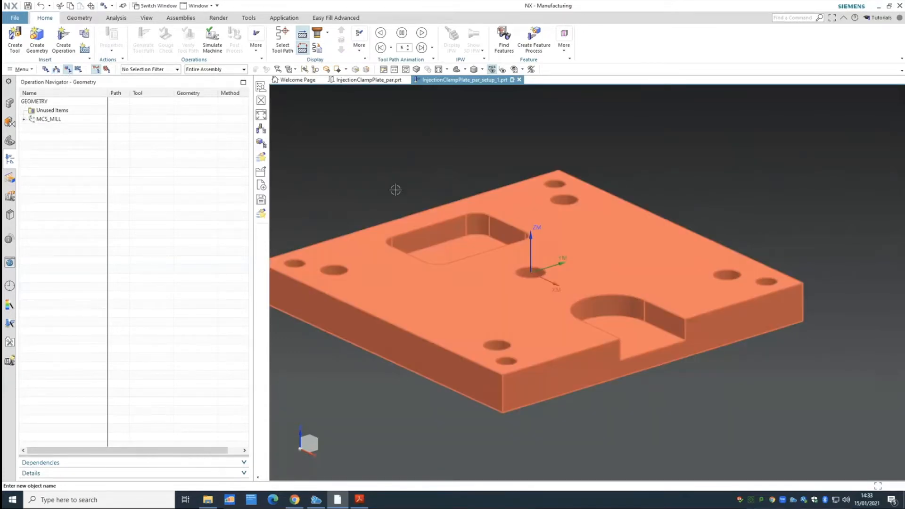
pyautogui.click(78, 70)
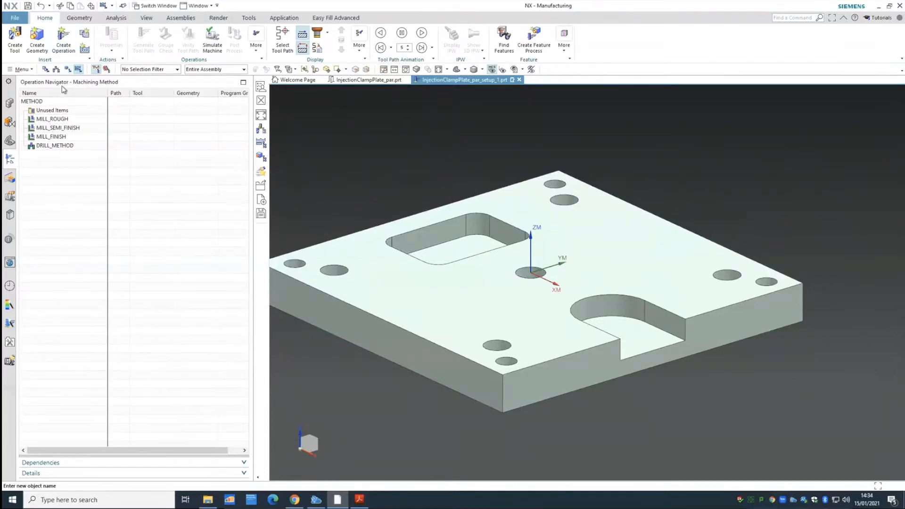
pyautogui.click(67, 70)
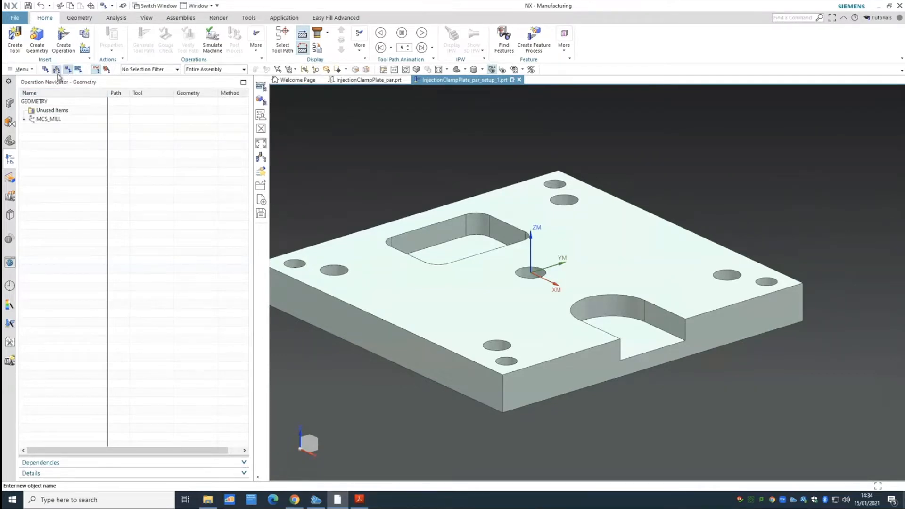
# - Examine the pockets under CARRIER in the machine tool view, collapse them, and return to the program order view
pyautogui.click(57, 69)
pyautogui.click(24, 120)
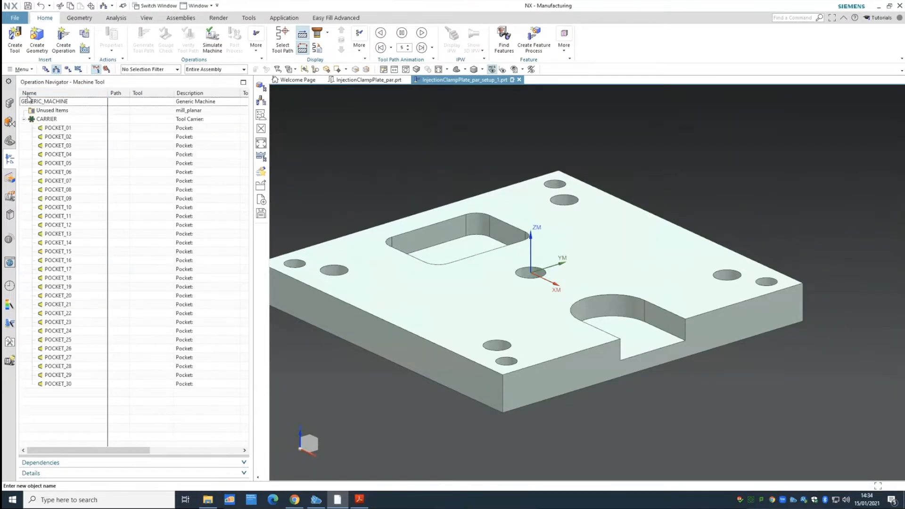
pyautogui.click(24, 119)
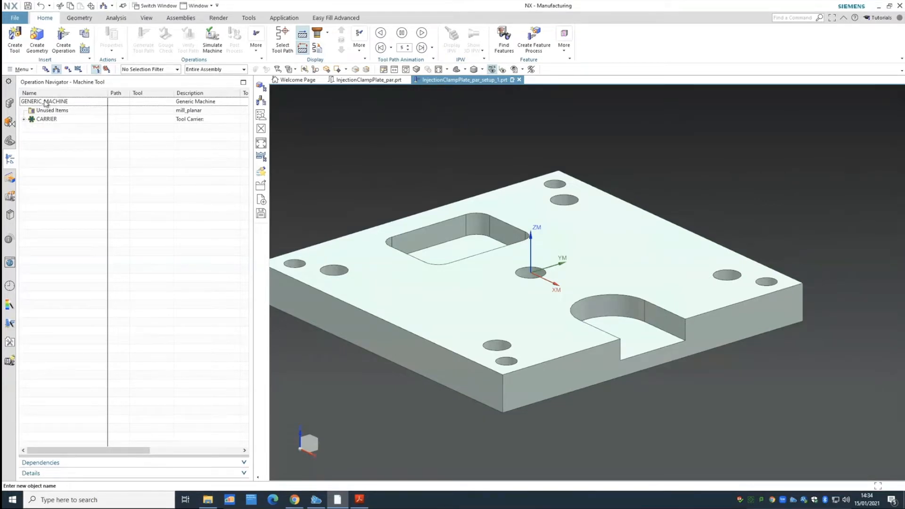
pyautogui.click(47, 71)
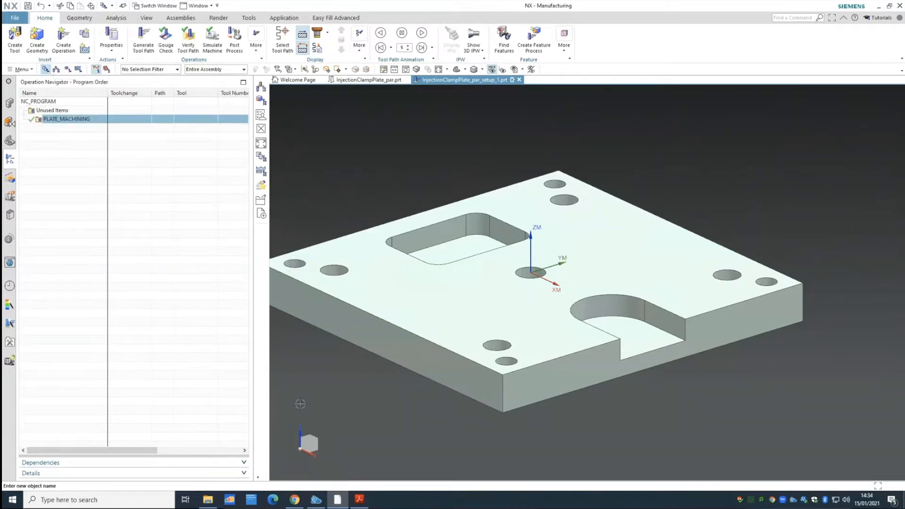
# - Switch to the PDF guide in Acrobat Reader and go back to the Machining Setup page listing the setup tasks
pyautogui.click(361, 498)
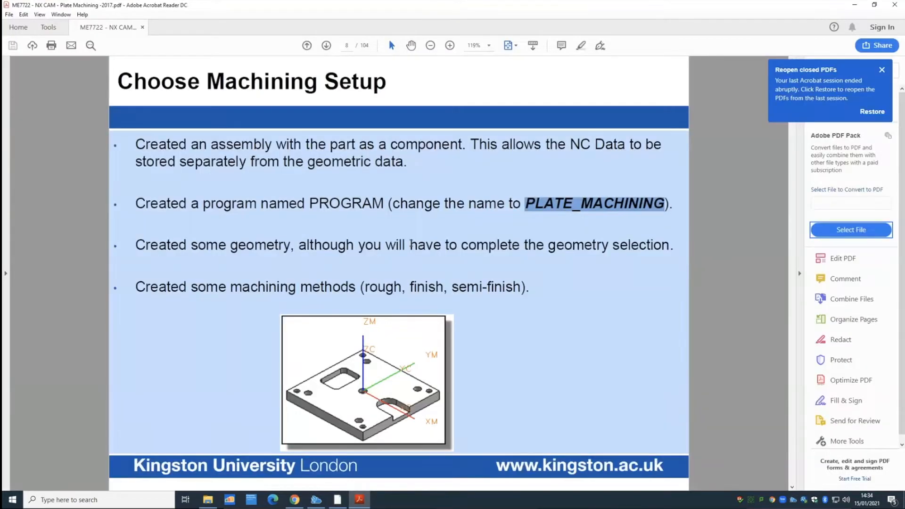
pyautogui.scroll(3, 411, 244)
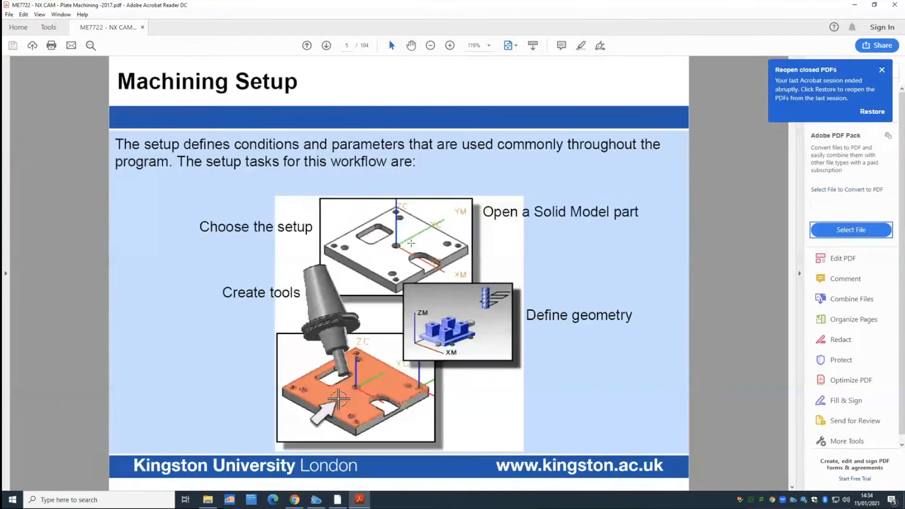
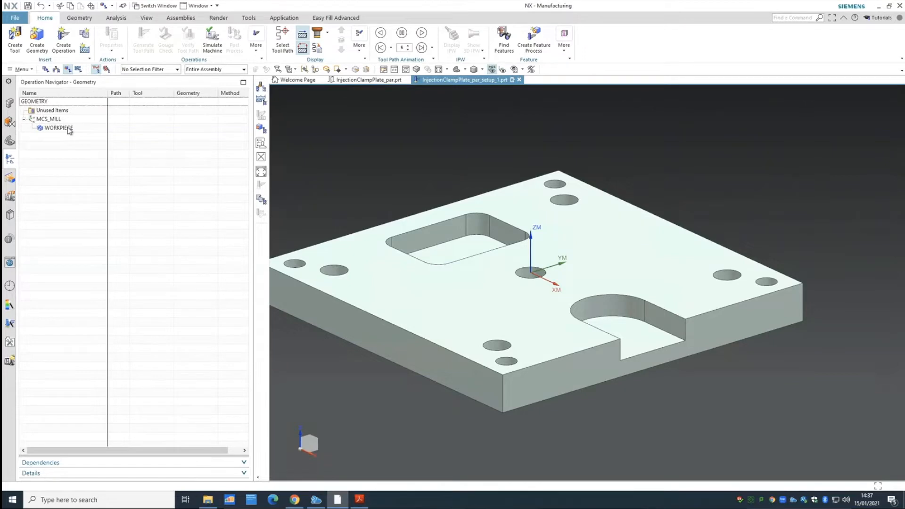
pyautogui.click(390, 199)
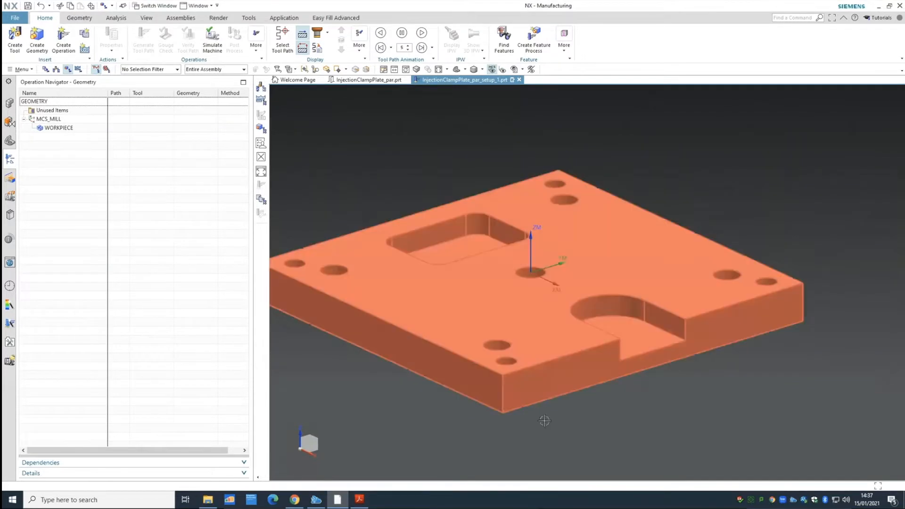
pyautogui.click(473, 456)
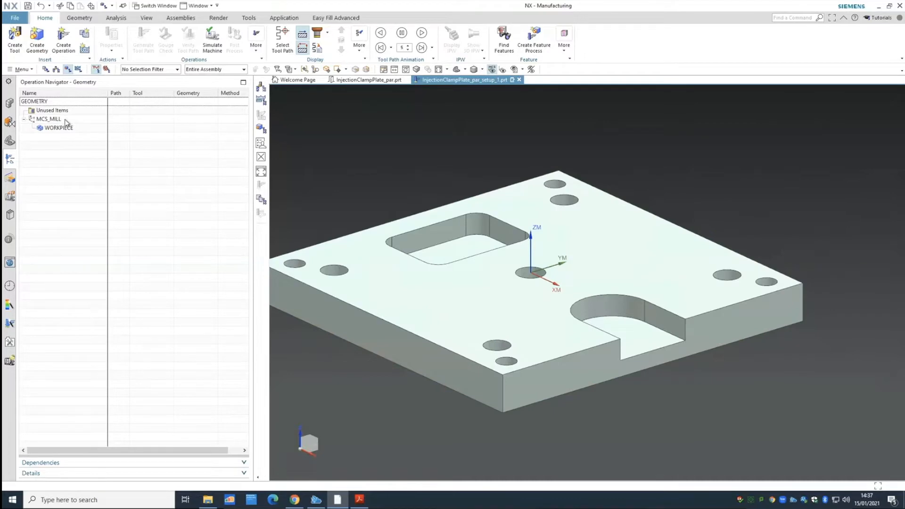
# - Edit MCS_MILL to move the machine coordinate system origin to the corner hole centre at X 130, Y 130, keeping Z at 0
pyautogui.rightClick(66, 121)
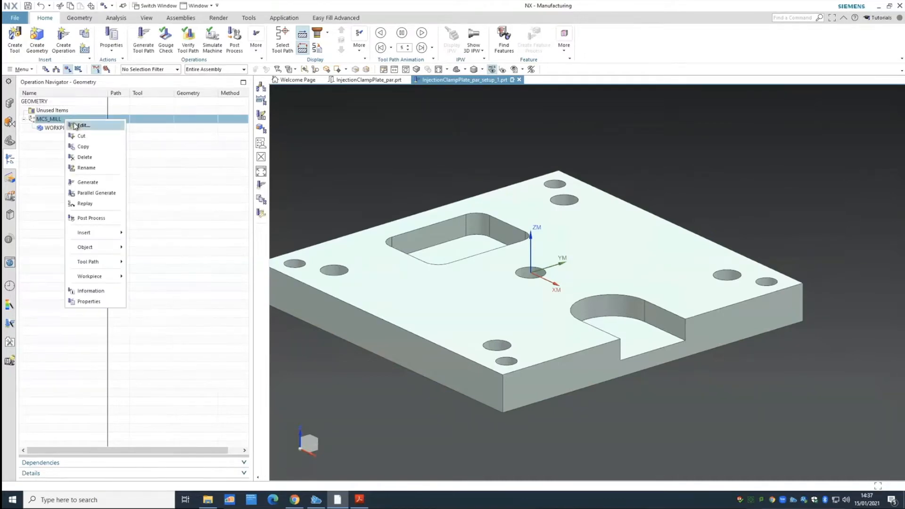
pyautogui.click(78, 126)
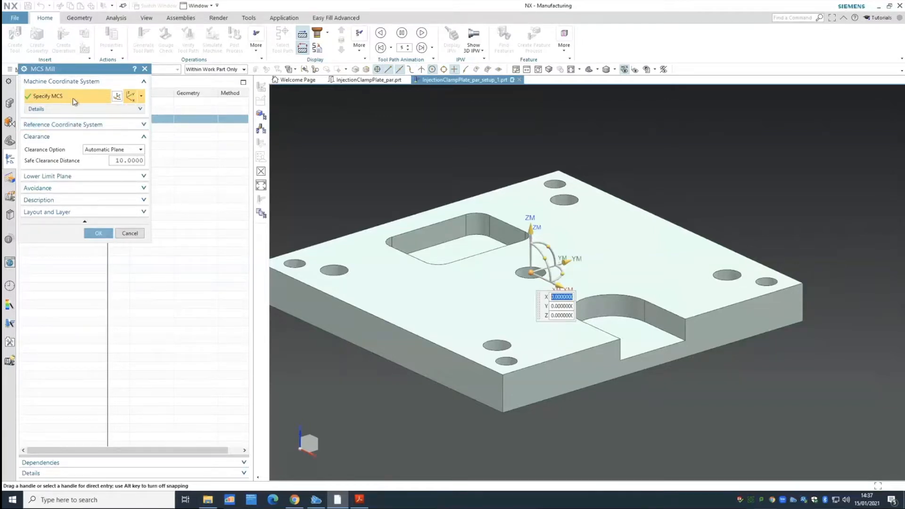
pyautogui.moveTo(560, 284)
pyautogui.mouseDown()
pyautogui.moveTo(636, 321)
pyautogui.moveTo(552, 282)
pyautogui.moveTo(559, 290)
pyautogui.mouseUp()
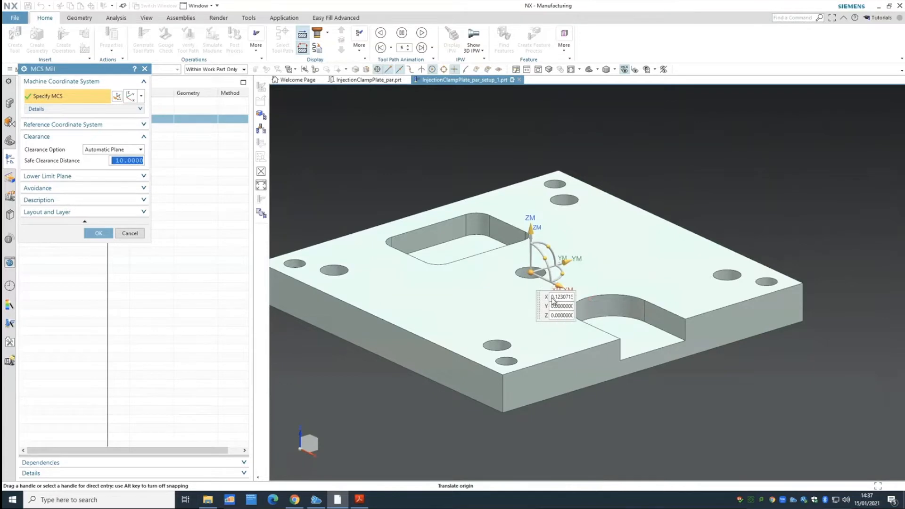
pyautogui.moveTo(551, 298); pyautogui.dragTo(623, 301)
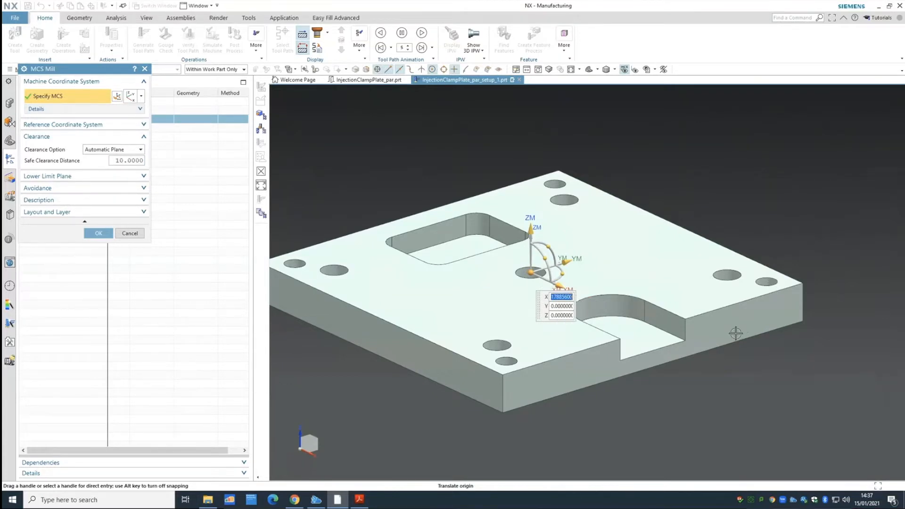
pyautogui.write('130')
pyautogui.press('Tab')
pyautogui.write('130')
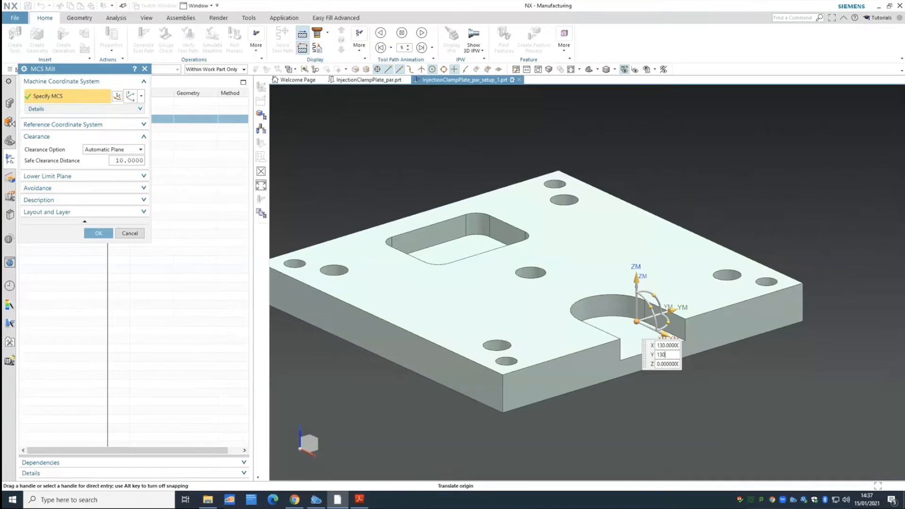
pyautogui.press('Tab')
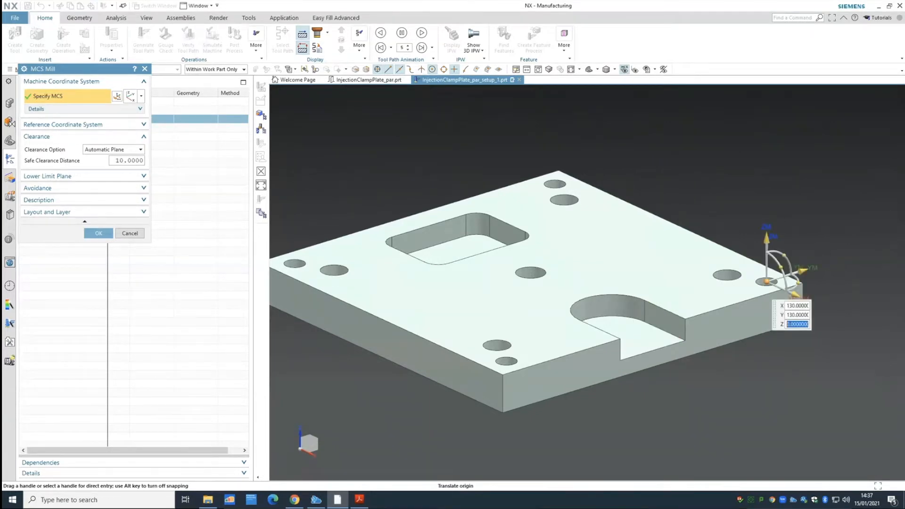
pyautogui.press('Return')
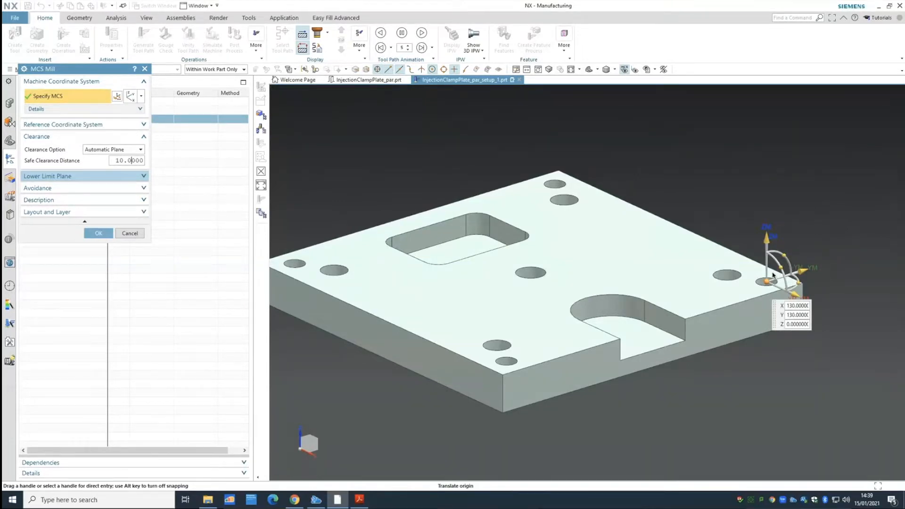
pyautogui.click(97, 233)
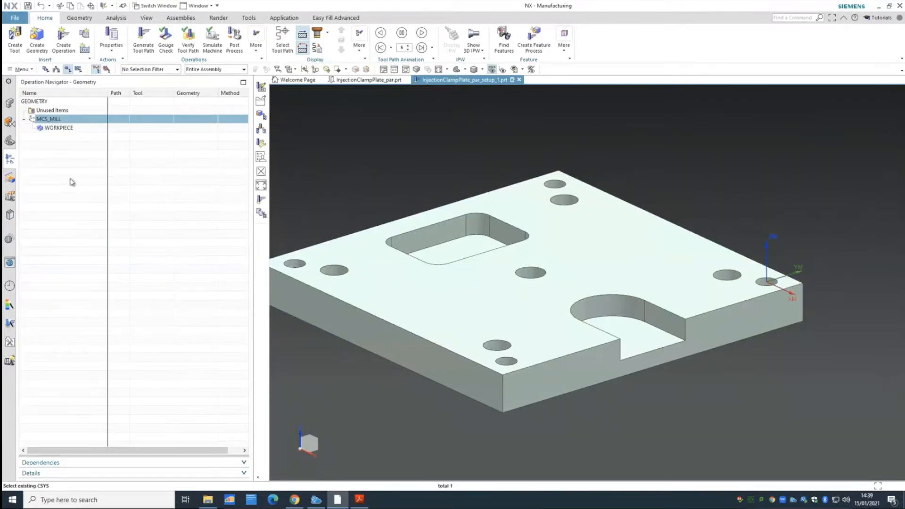
# - Look at the program order view, return to the geometry view, and check the clearance settings of MCS_MILL
pyautogui.click(46, 69)
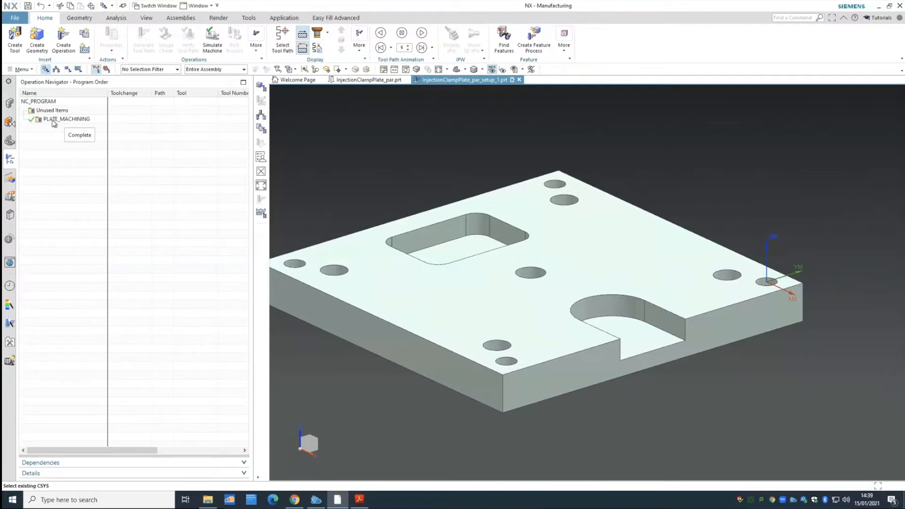
pyautogui.click(67, 69)
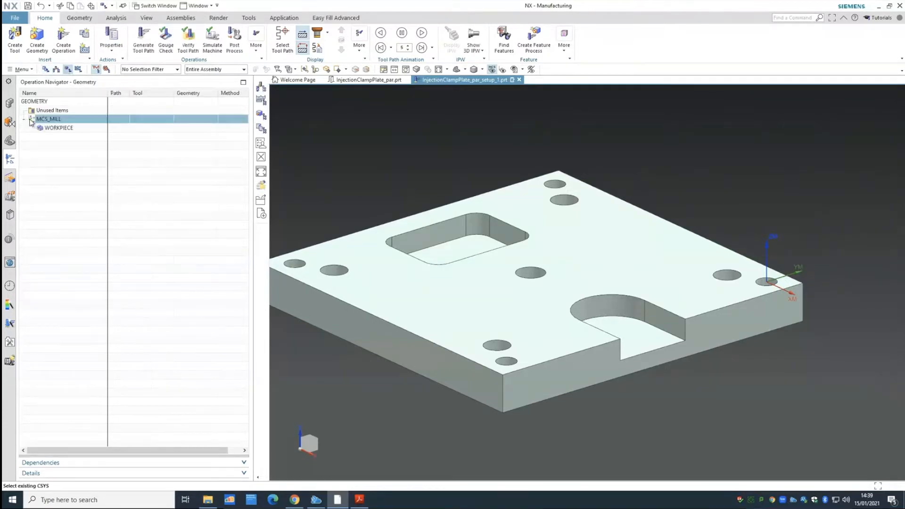
pyautogui.rightClick(62, 123)
pyautogui.click(74, 124)
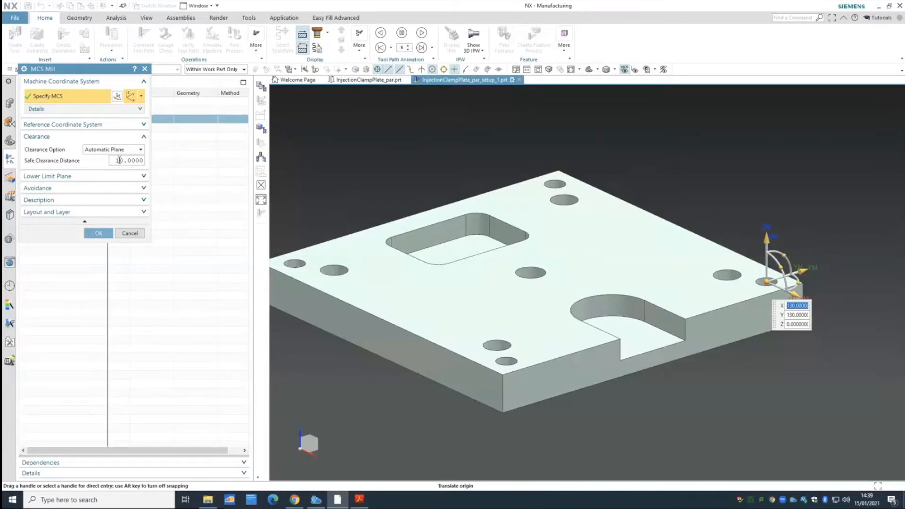
pyautogui.click(98, 233)
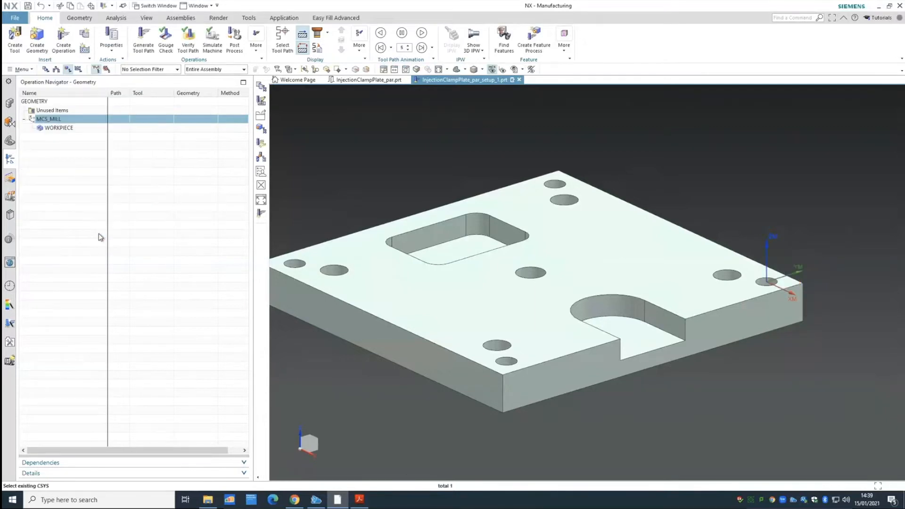
# - Switch to the PDF guide in Acrobat Reader and read from the Define Geometry page through to Define Part Geometry
pyautogui.click(360, 500)
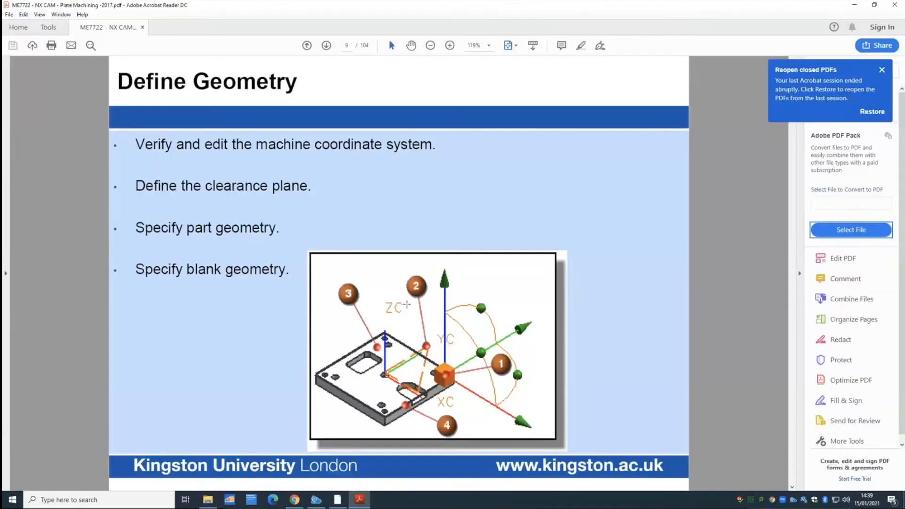
pyautogui.scroll(-7, 403, 323)
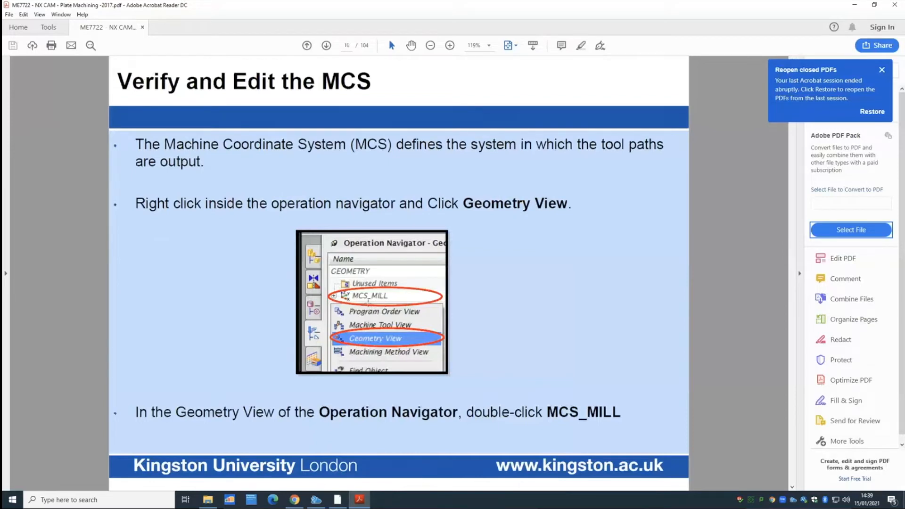
pyautogui.scroll(-1, 410, 322)
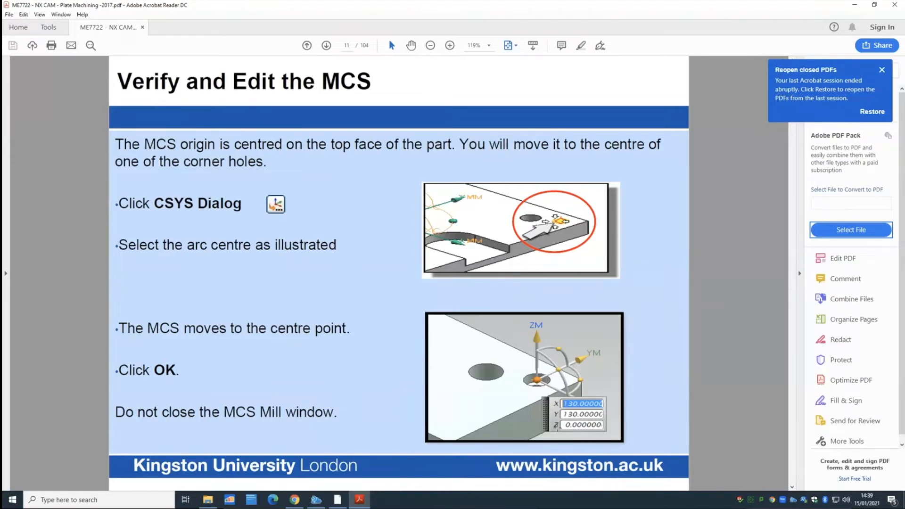
pyautogui.scroll(-1, 557, 429)
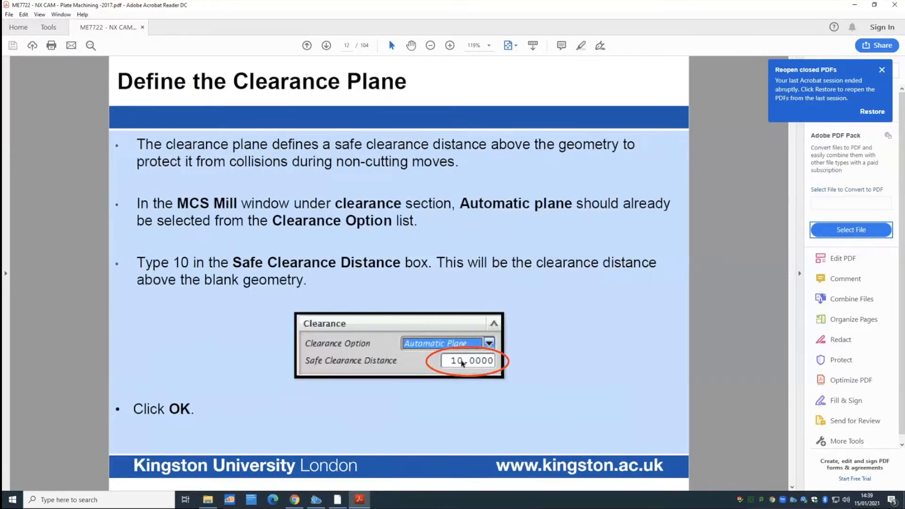
pyautogui.scroll(-1, 462, 362)
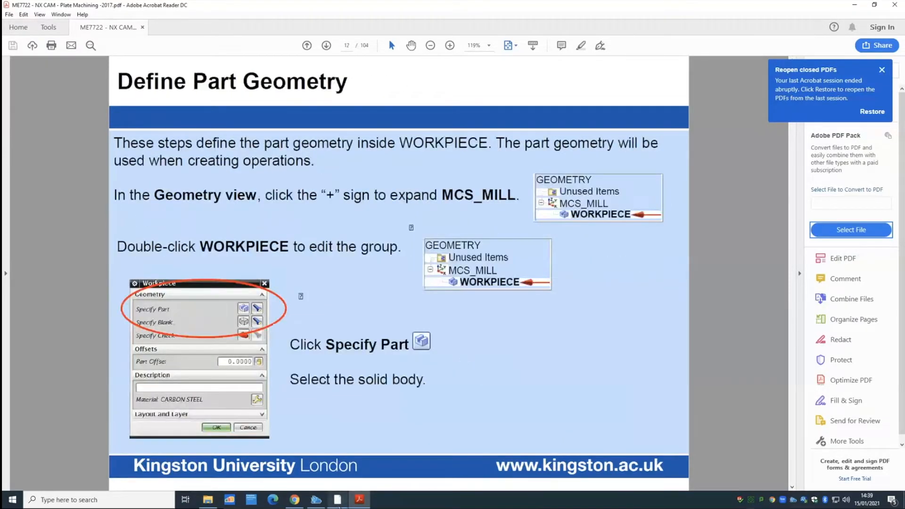
# - Switch back to NX and edit WORKPIECE to specify the clamp plate's solid body as the part geometry
pyautogui.hotkey('alt', 'Tab')
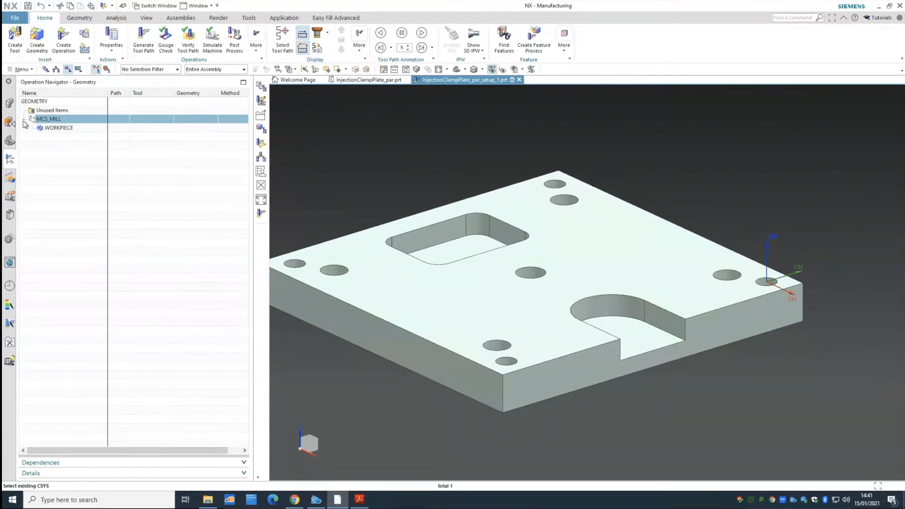
pyautogui.click(64, 132)
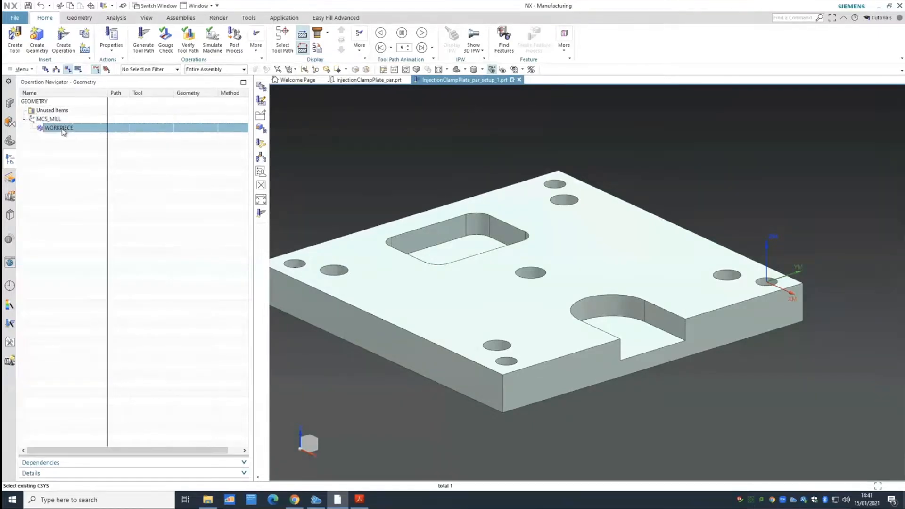
pyautogui.rightClick(61, 131)
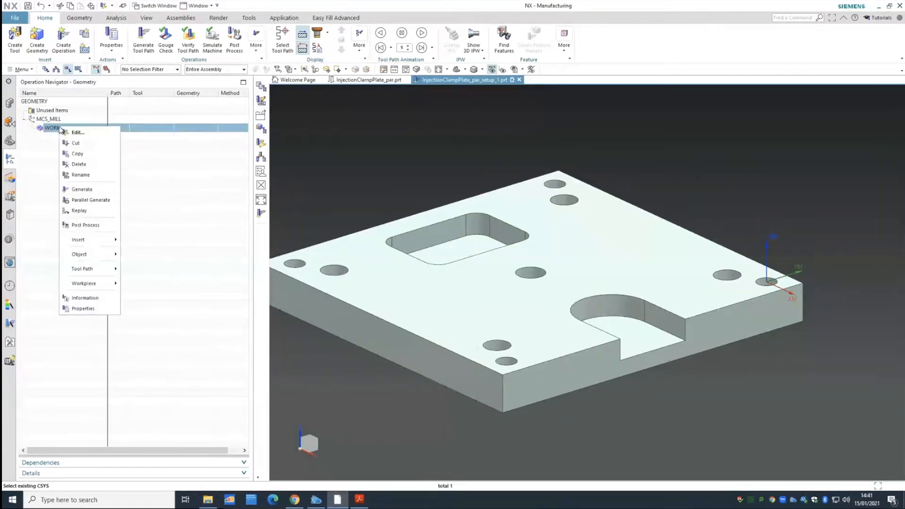
pyautogui.click(80, 134)
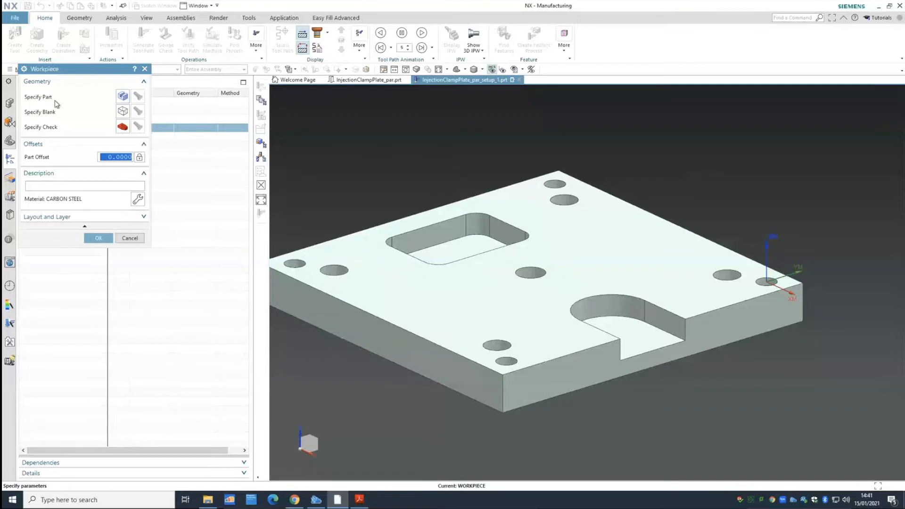
pyautogui.click(123, 98)
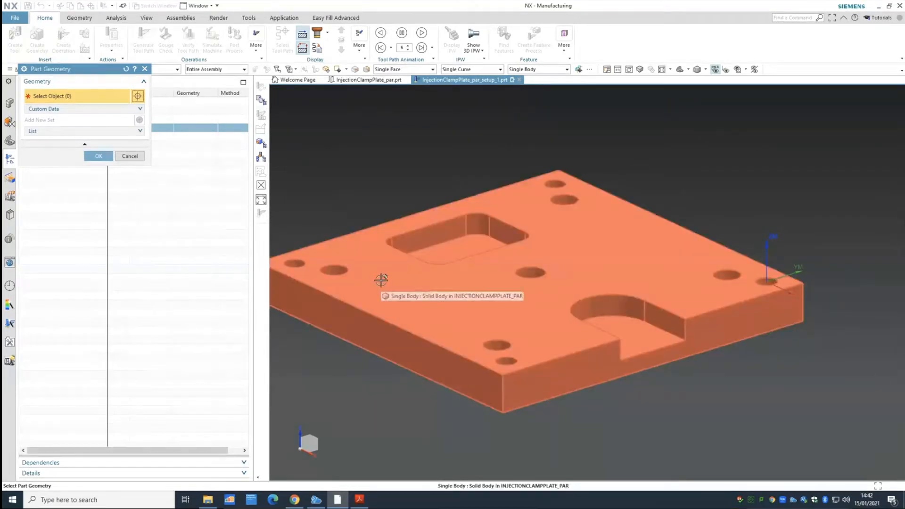
pyautogui.click(381, 280)
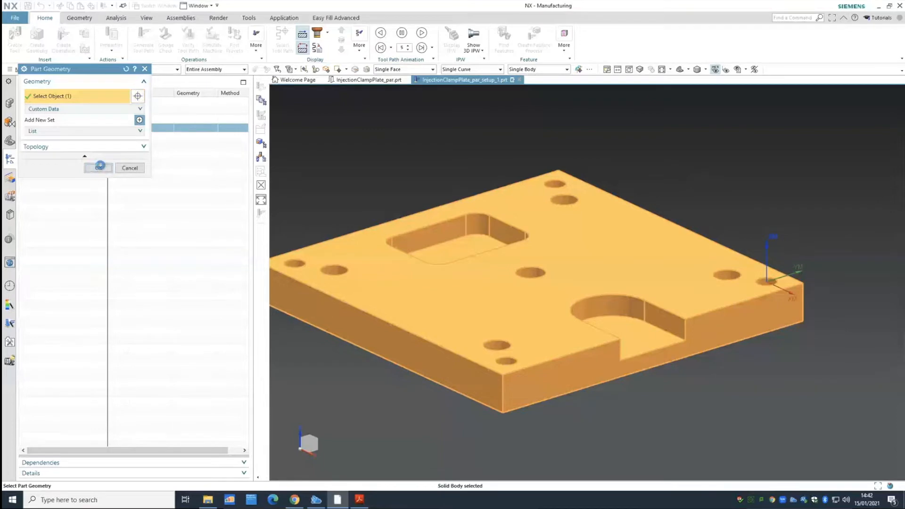
pyautogui.click(98, 168)
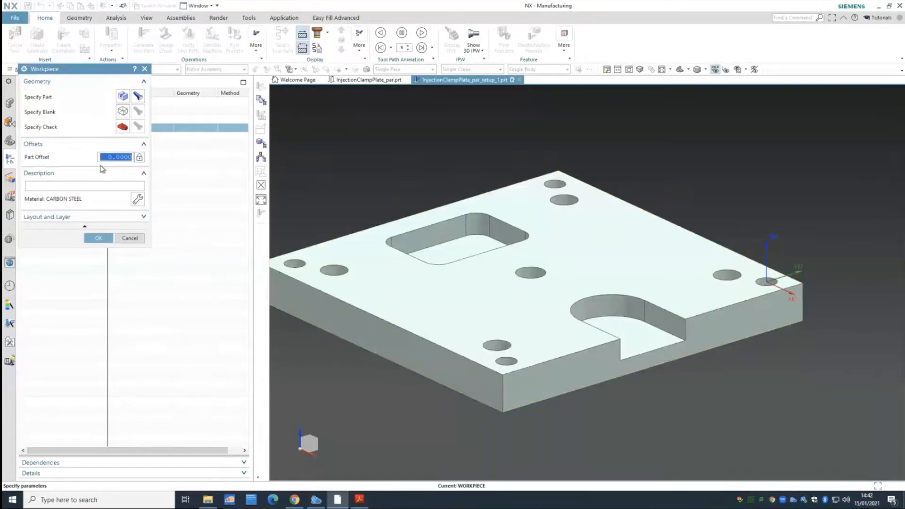
# - Review the part geometry selection of the workpiece and display the specified part body in the model
pyautogui.click(124, 96)
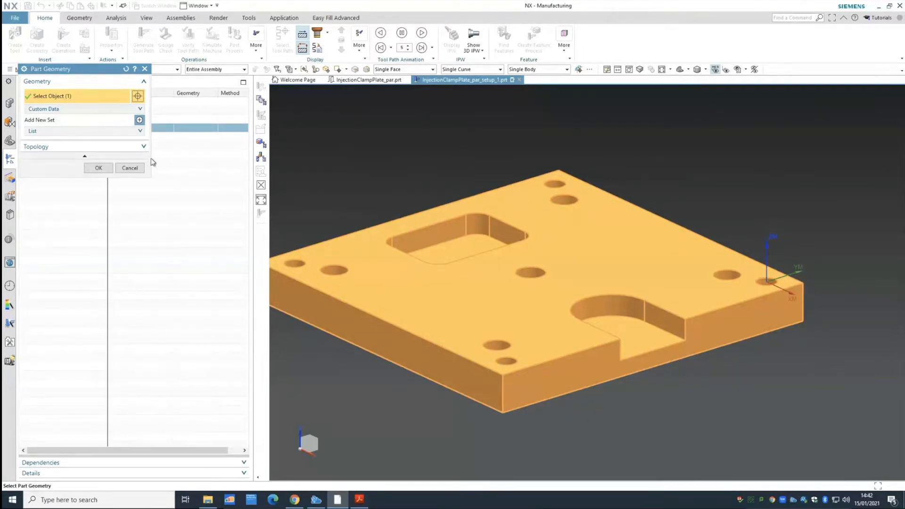
pyautogui.click(99, 168)
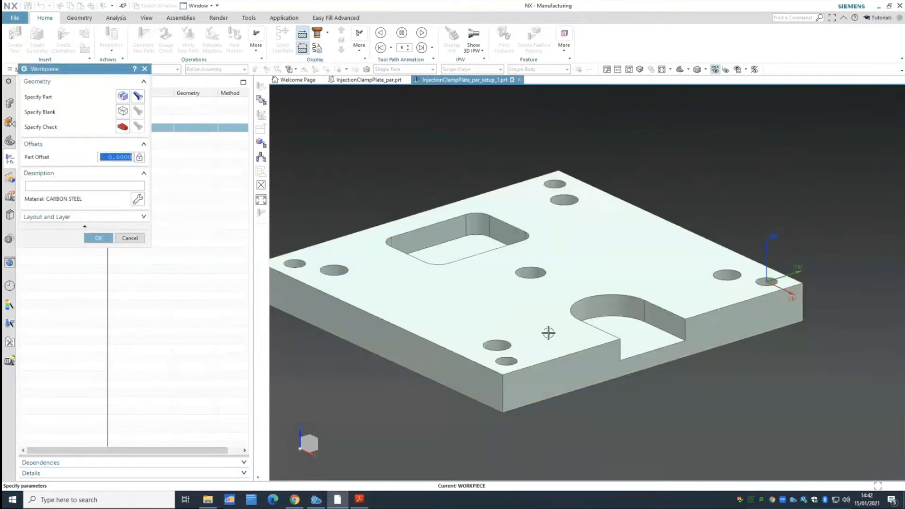
pyautogui.click(138, 97)
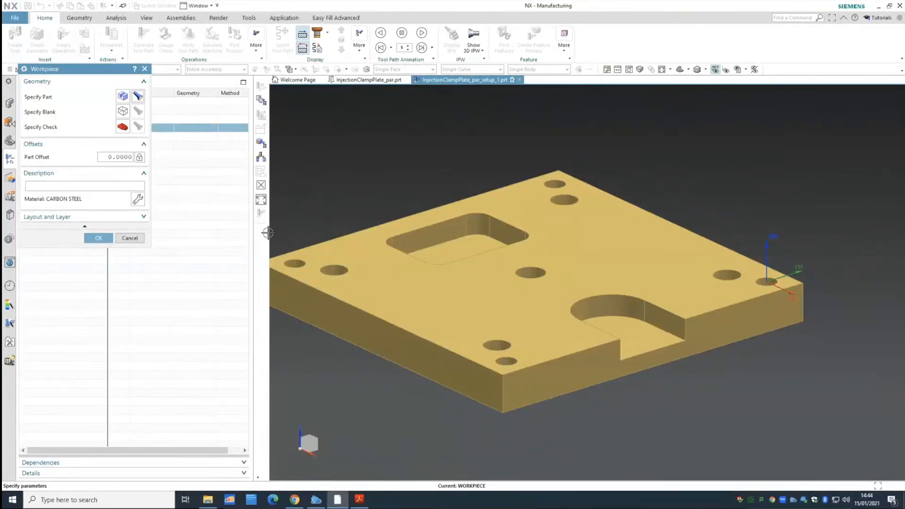
# - Specify the workpiece's blank geometry, previewing the Bounding Cylinder type and settling on Bounding Block
pyautogui.click(122, 114)
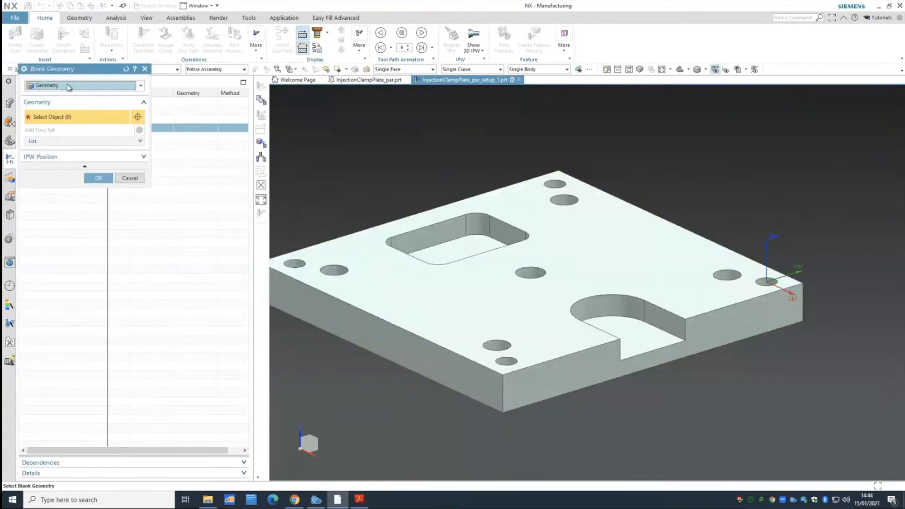
pyautogui.click(68, 86)
pyautogui.click(84, 122)
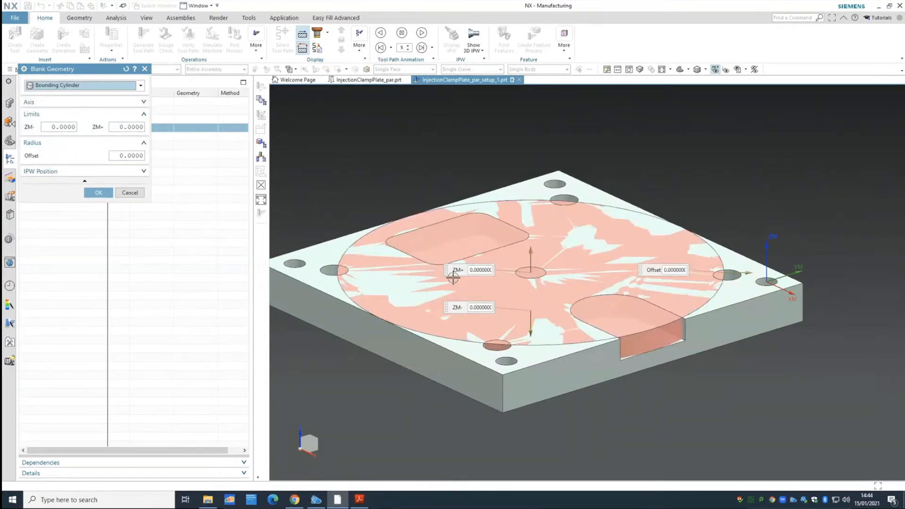
pyautogui.click(97, 88)
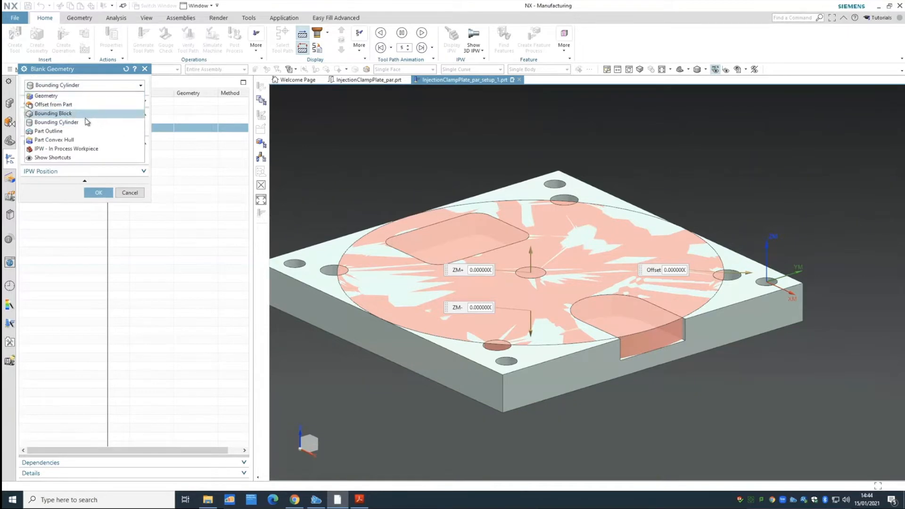
pyautogui.click(86, 119)
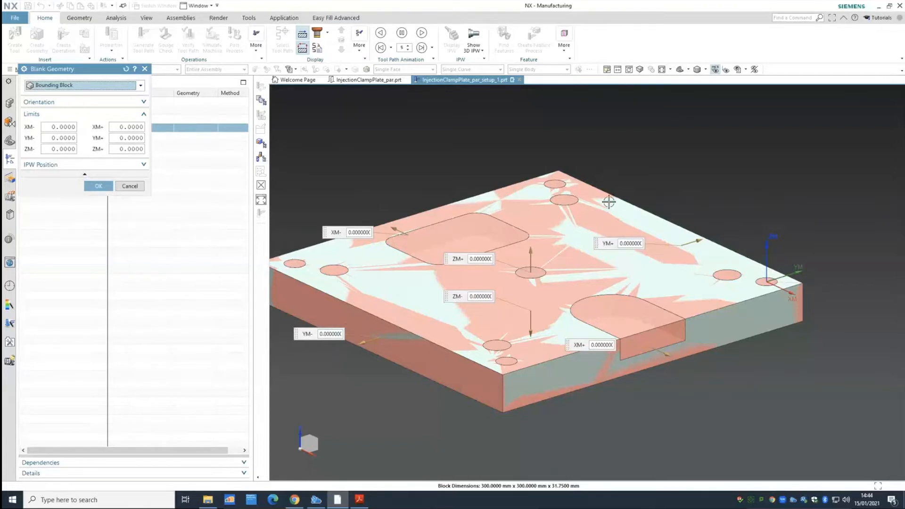
# - Set the ZM+ limit of the bounding block blank to 5 mm
pyautogui.click(121, 149)
pyautogui.moveTo(132, 149); pyautogui.dragTo(198, 149)
pyautogui.write('5')
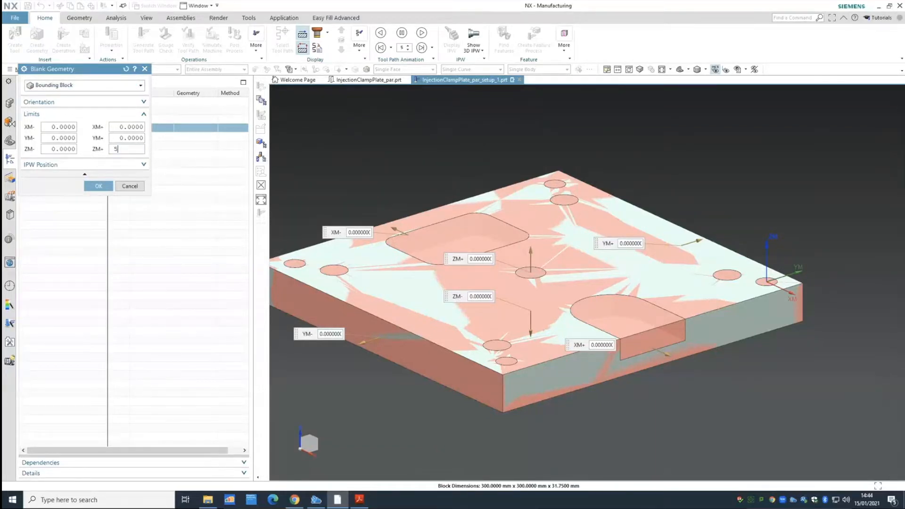
pyautogui.click(136, 138)
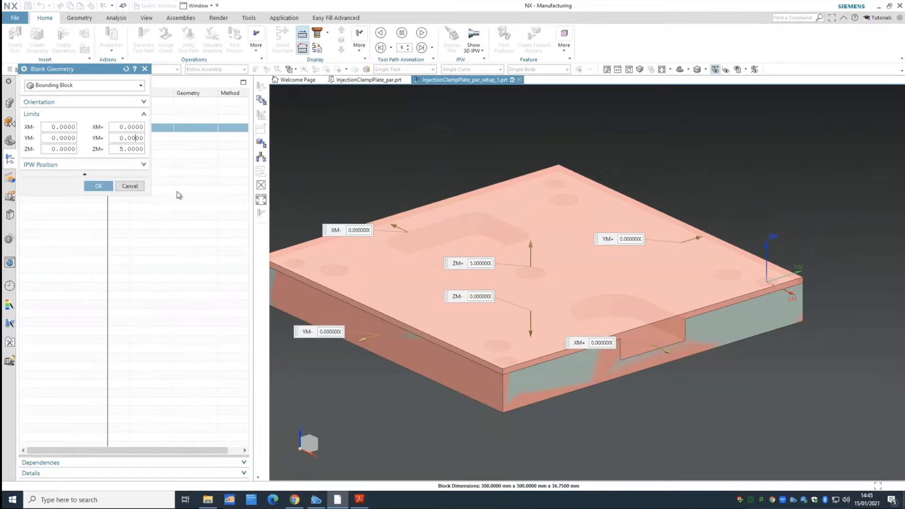
# - Try a YM+ limit of 5 mm on the bounding block blank and return it to 0
pyautogui.doubleClick(123, 138)
pyautogui.write('5')
pyautogui.press('Return')
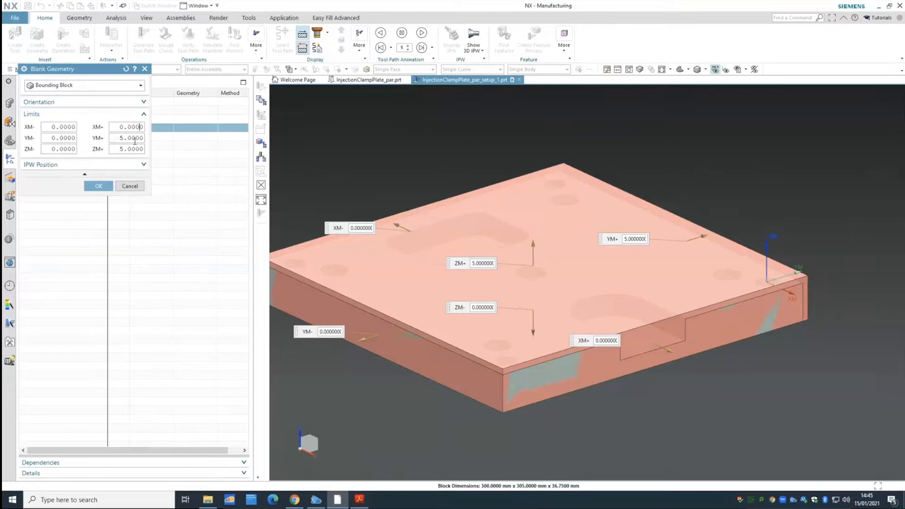
pyautogui.doubleClick(120, 139)
pyautogui.write('0')
pyautogui.click(131, 149)
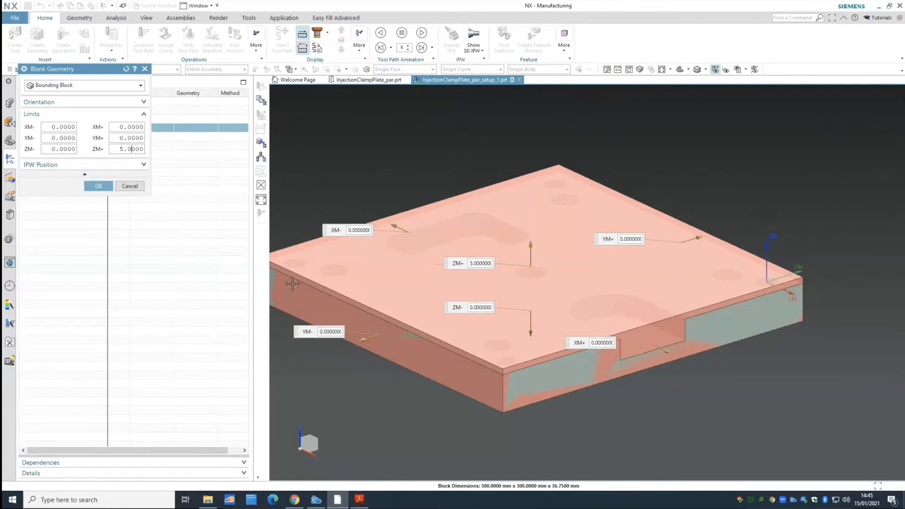
# - Try a ZM+ limit of 50 mm on the bounding block blank and restore it to 5 mm
pyautogui.doubleClick(121, 149)
pyautogui.write('50')
pyautogui.click(122, 138)
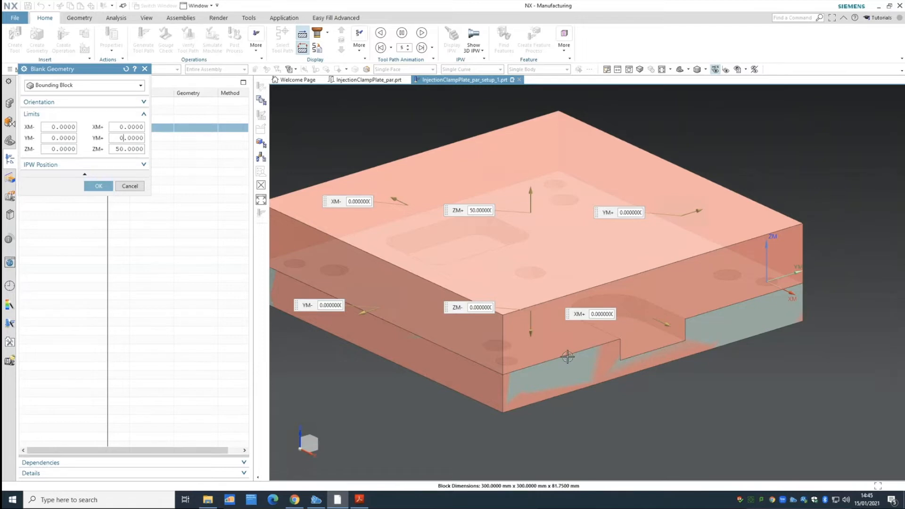
pyautogui.moveTo(113, 149); pyautogui.dragTo(219, 148)
pyautogui.write('5')
pyautogui.press('Return')
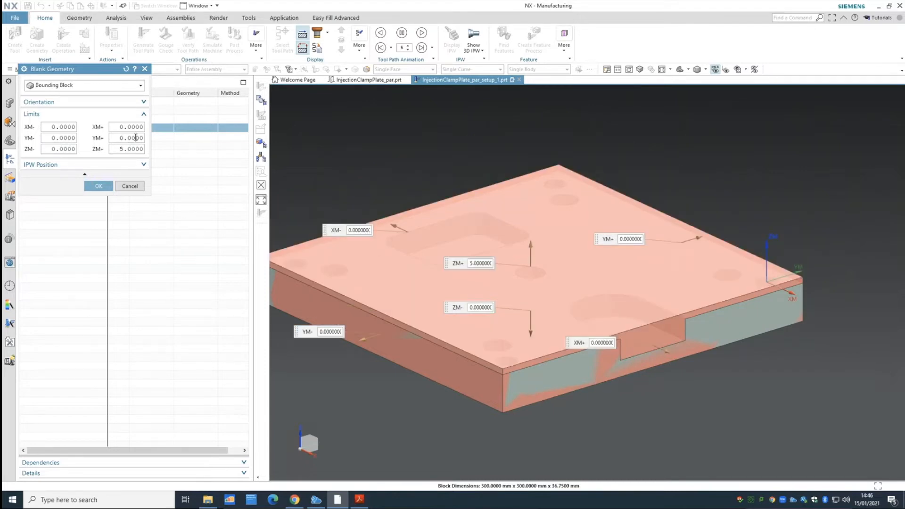
# - Accept the bounding block as the workpiece's blank geometry and display the blank on the model
pyautogui.click(98, 186)
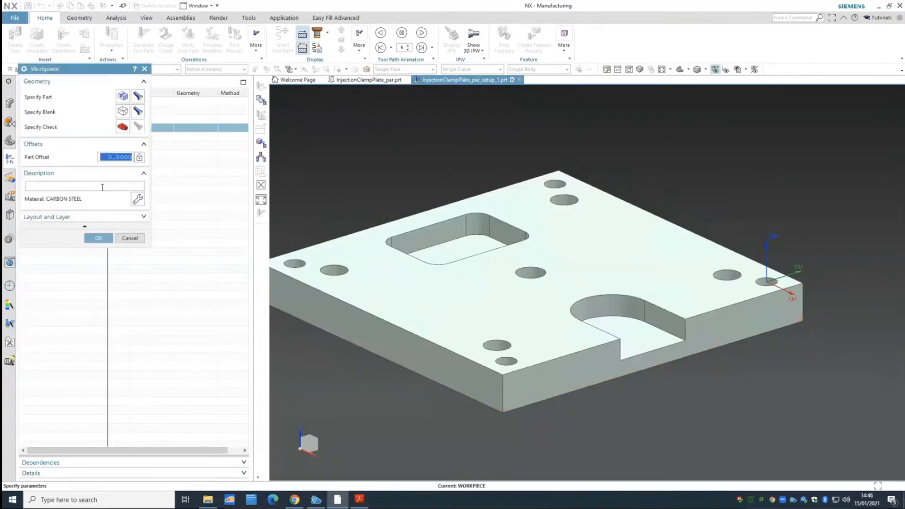
pyautogui.click(138, 112)
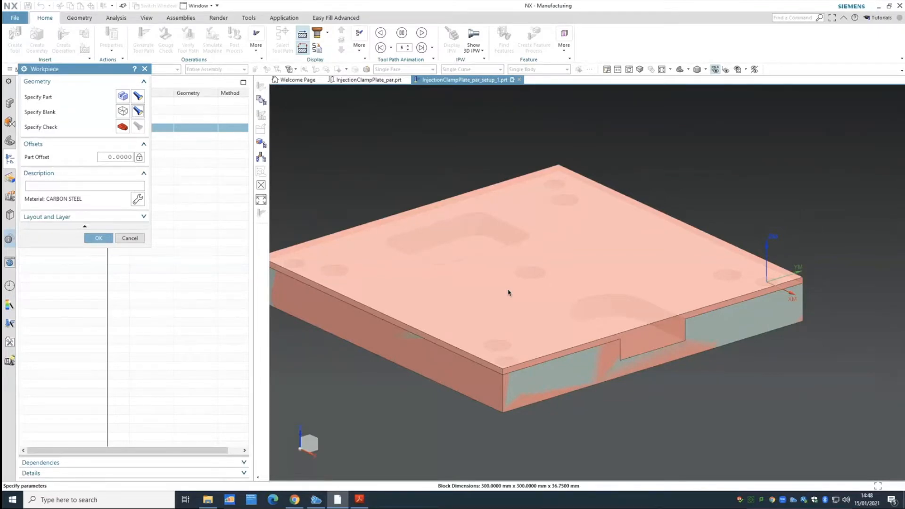
# - Assign the part material ALUMINUM (MAT0_00266, code 7050) from the library to the workpiece and accept the workpiece settings
pyautogui.click(138, 202)
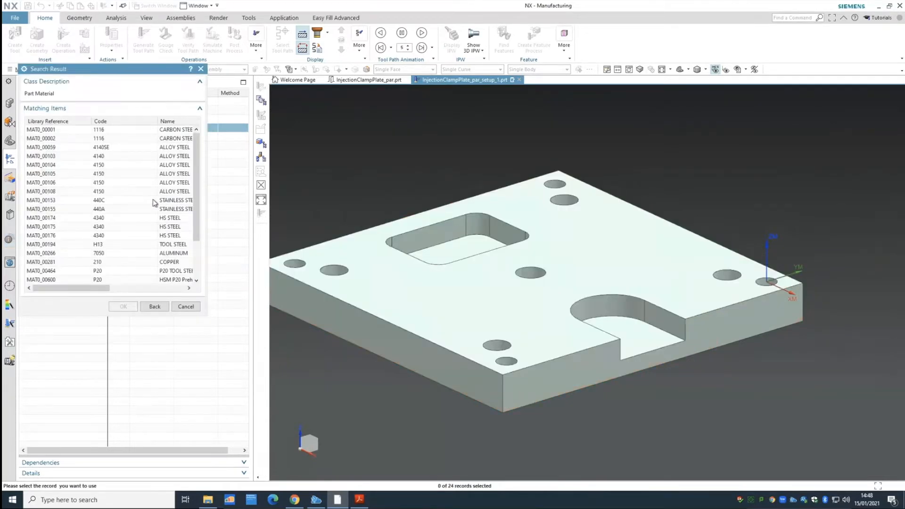
pyautogui.click(114, 254)
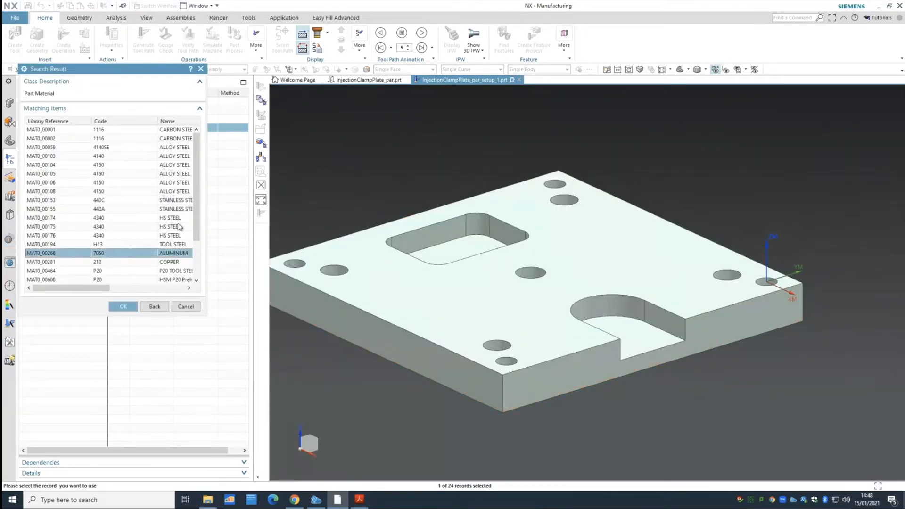
pyautogui.moveTo(193, 211); pyautogui.dragTo(200, 264)
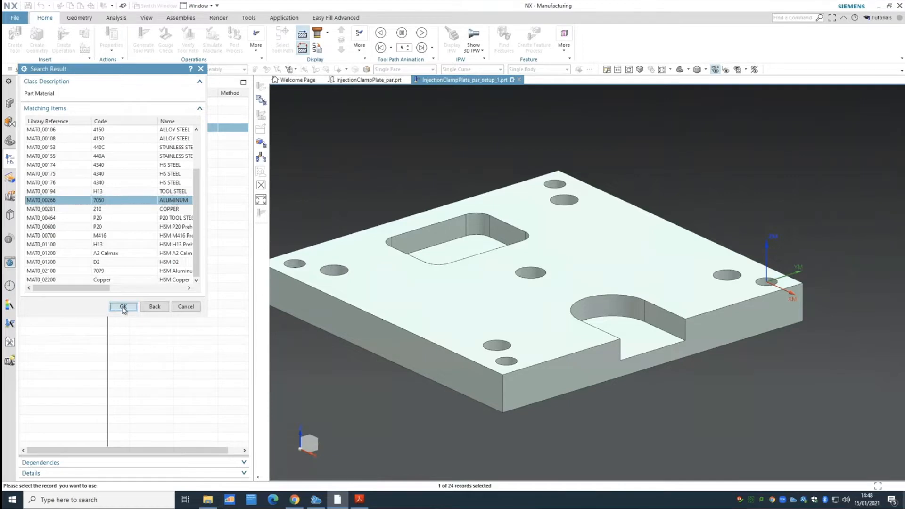
pyautogui.click(123, 307)
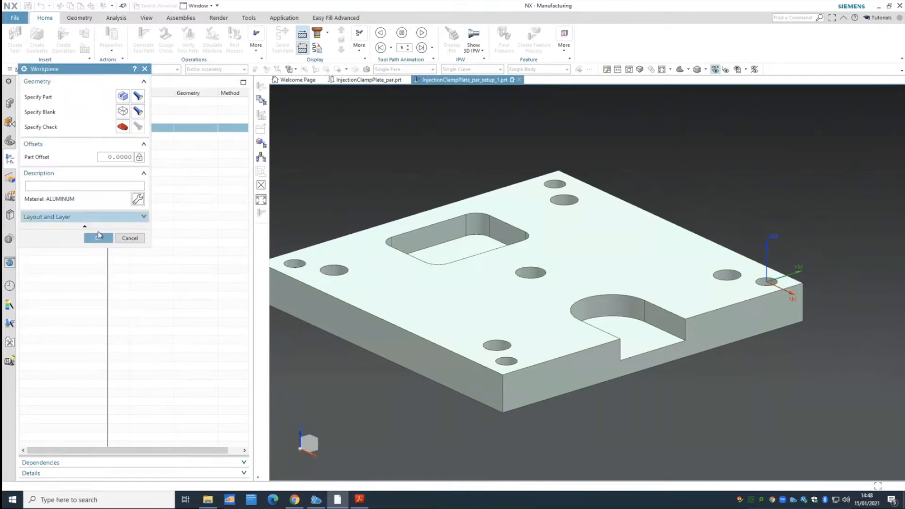
pyautogui.click(98, 238)
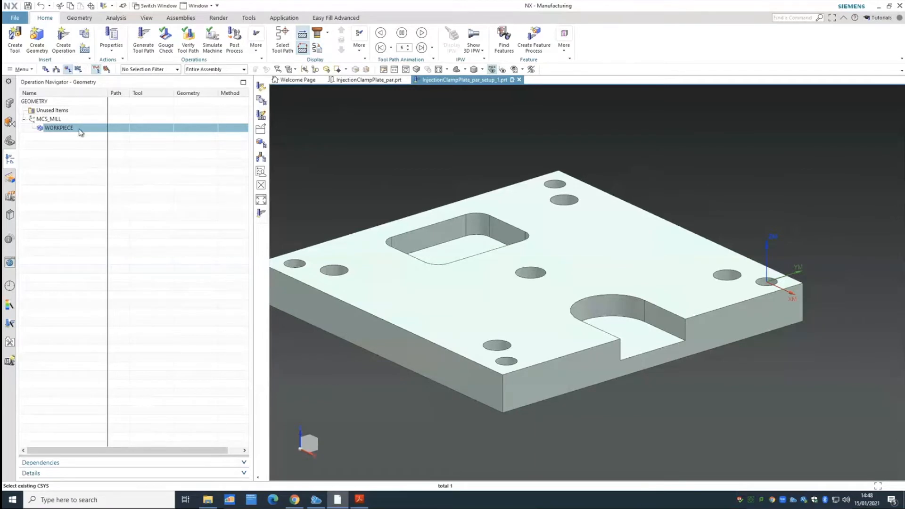
# - Check the program order view, return to the geometry view and review the coordinate system and clearance settings of MCS_MILL
pyautogui.click(45, 70)
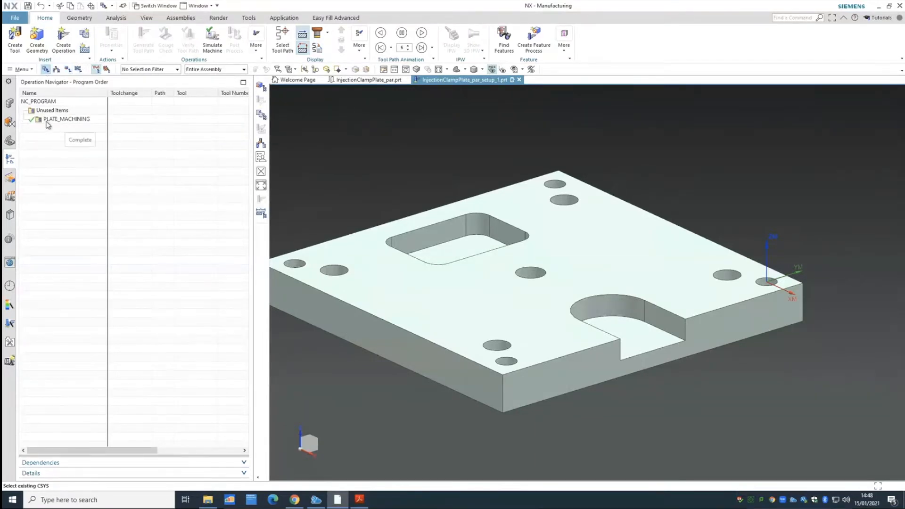
pyautogui.click(67, 70)
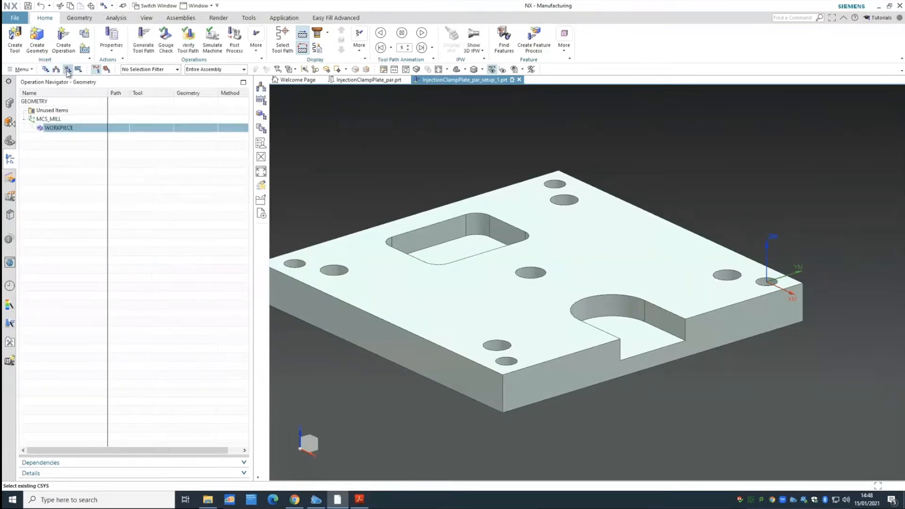
pyautogui.rightClick(55, 119)
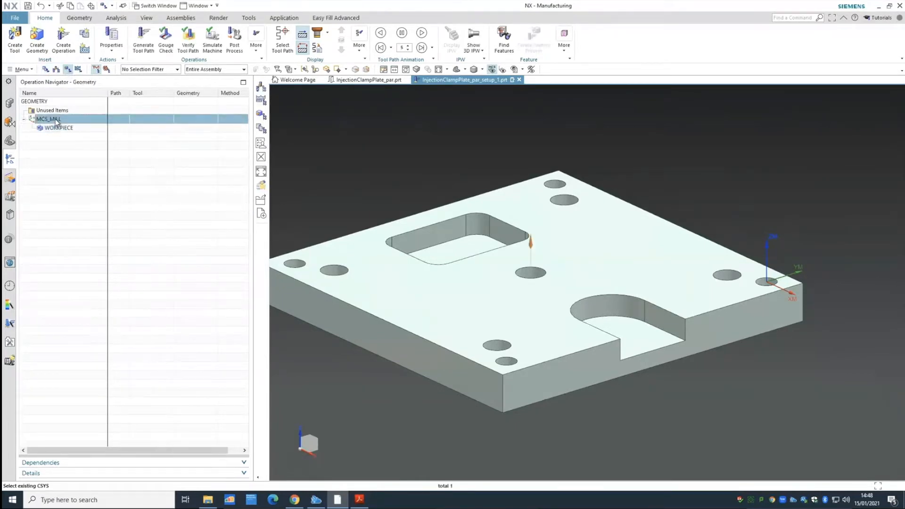
pyautogui.click(71, 125)
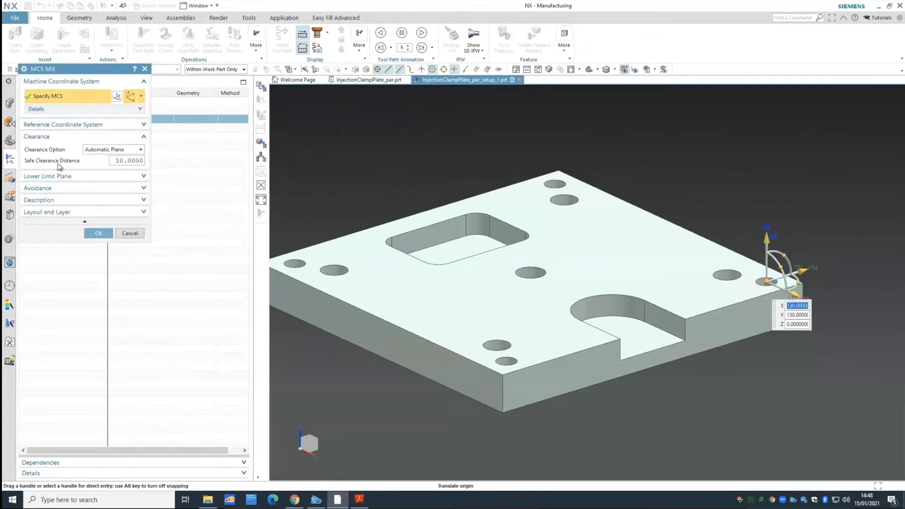
pyautogui.click(96, 233)
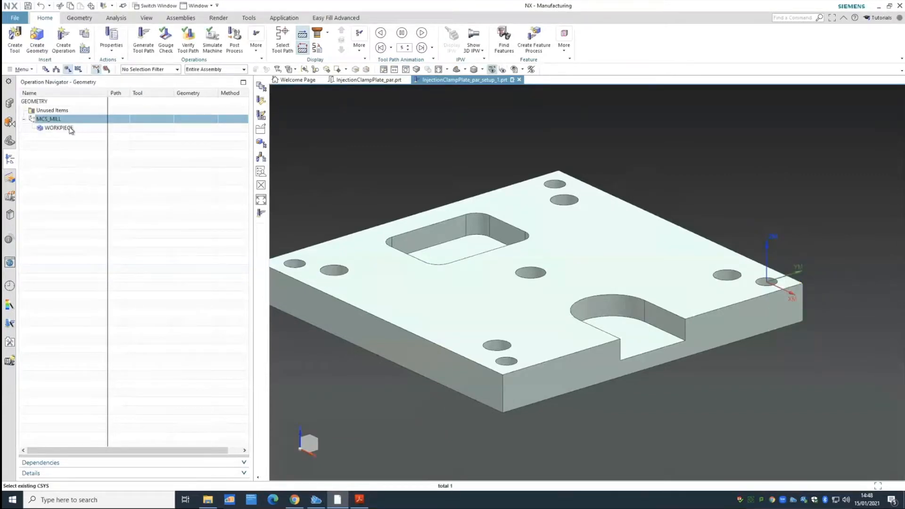
# - Reopen WORKPIECE and display its specified part and blank geometry to check both
pyautogui.rightClick(70, 129)
pyautogui.click(85, 132)
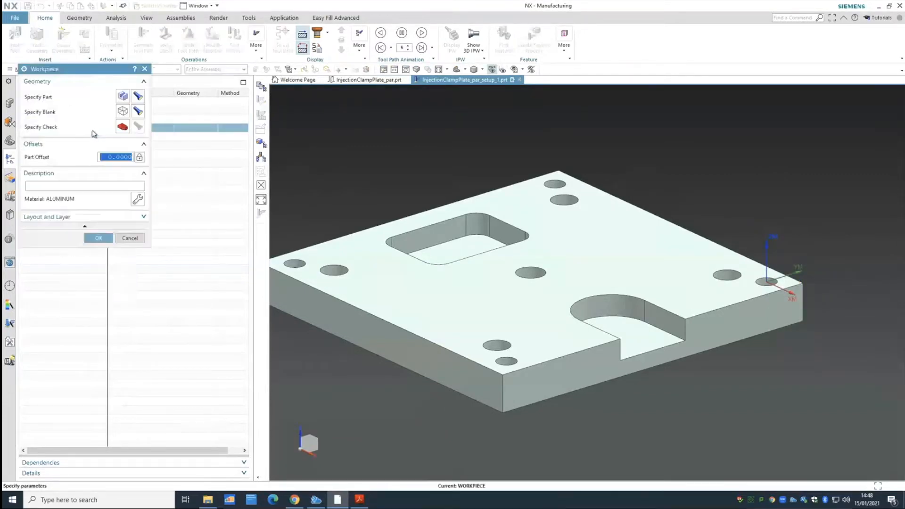
pyautogui.click(138, 96)
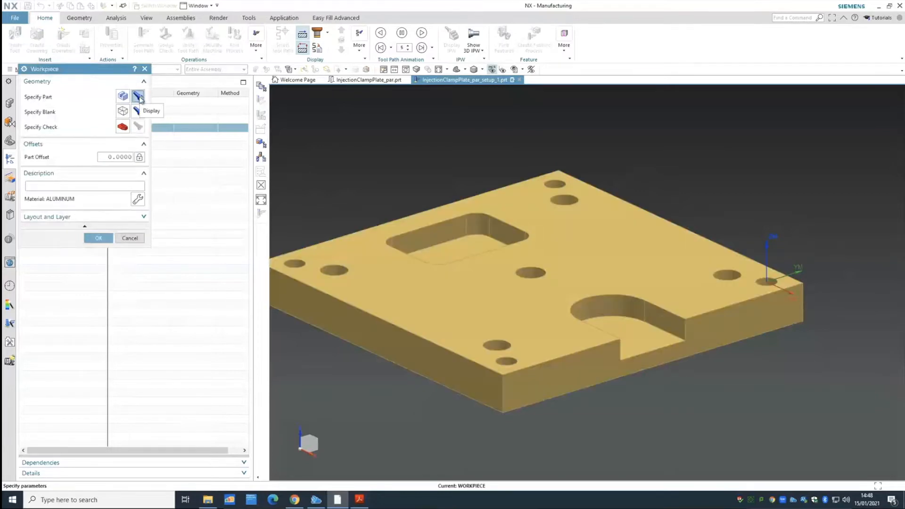
pyautogui.click(138, 111)
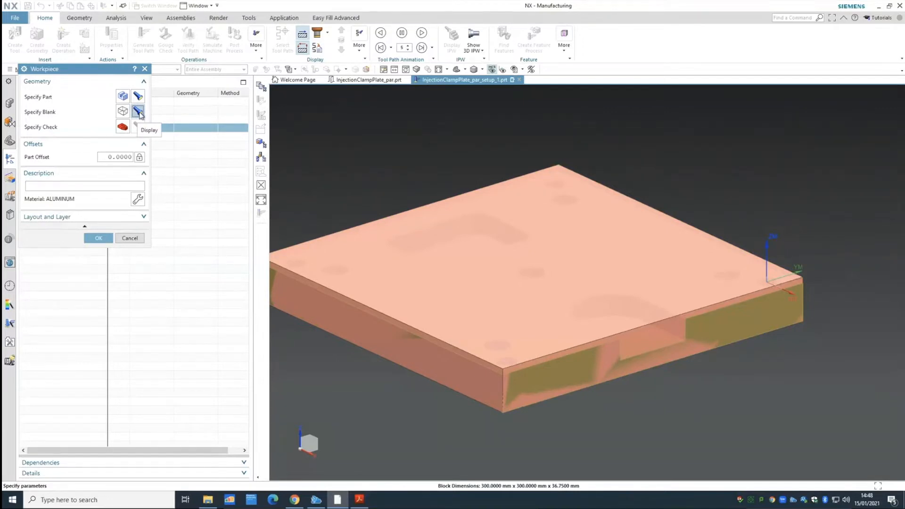
pyautogui.click(102, 238)
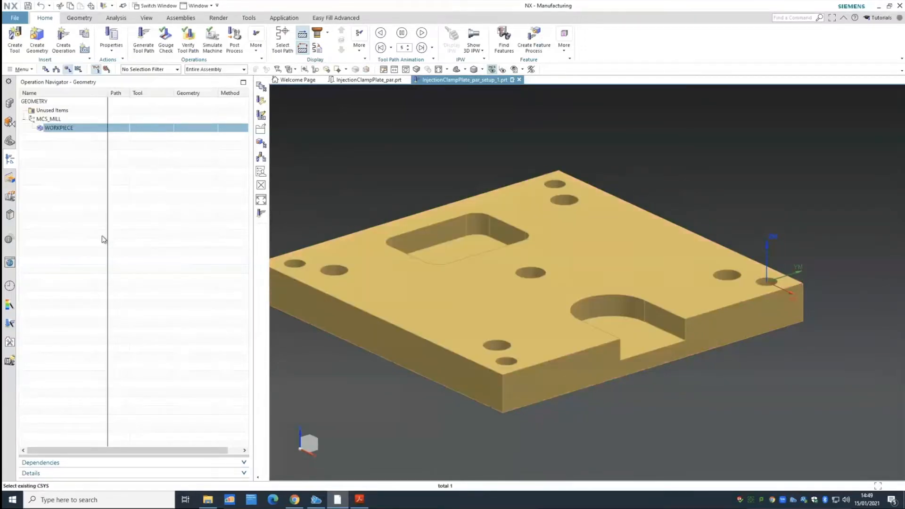
# - Switch to the PDF guide in Acrobat Reader and read from Define Part Geometry through Selecting Cutting Tools
pyautogui.click(359, 499)
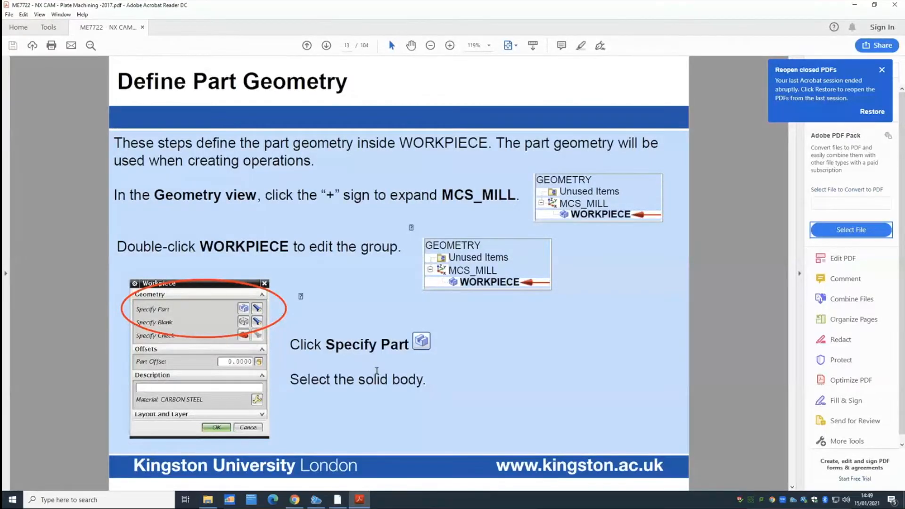
pyautogui.scroll(-2, 377, 371)
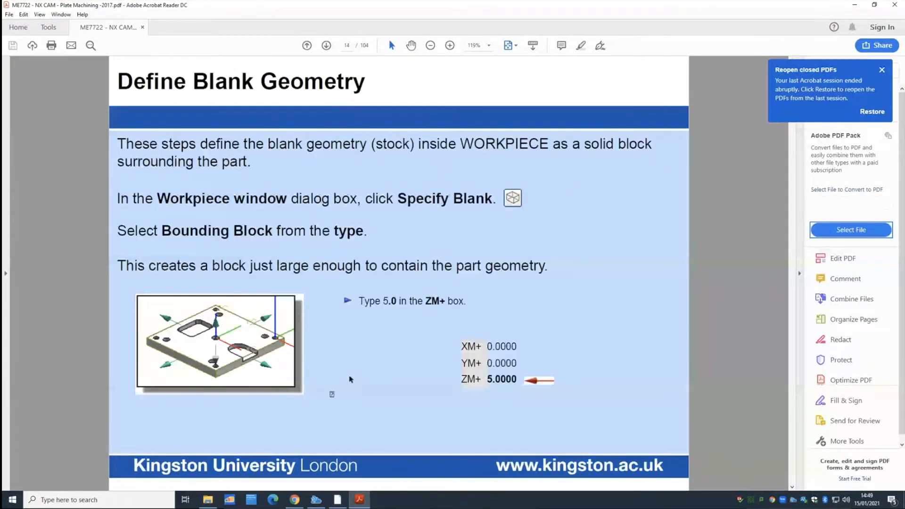
pyautogui.scroll(-2, 397, 353)
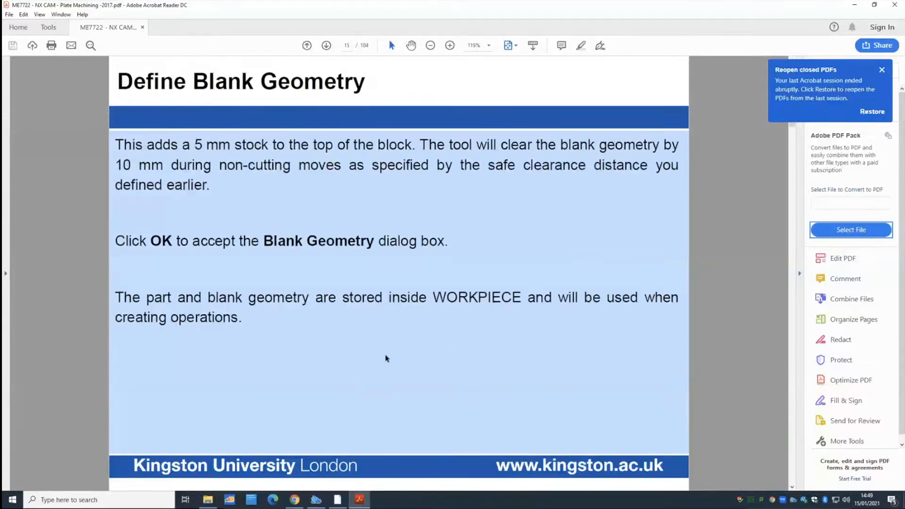
pyautogui.scroll(-2, 386, 358)
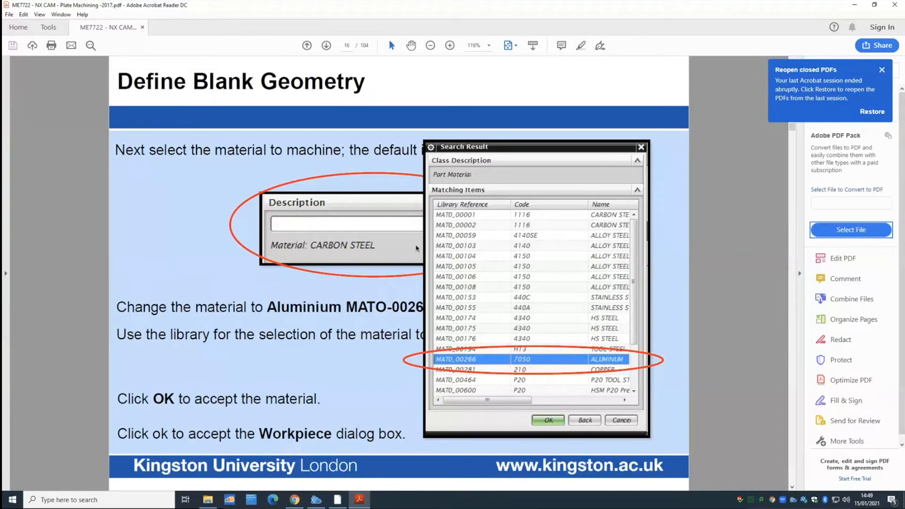
pyautogui.scroll(-1, 321, 185)
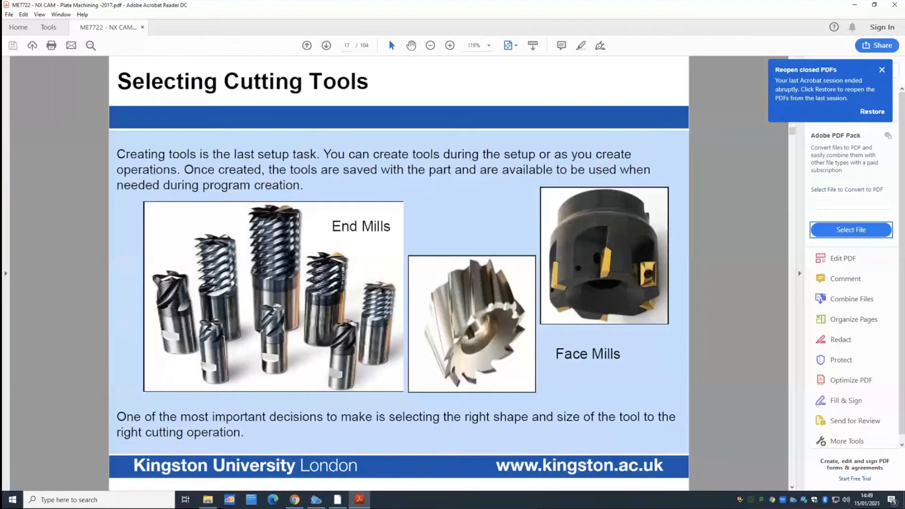
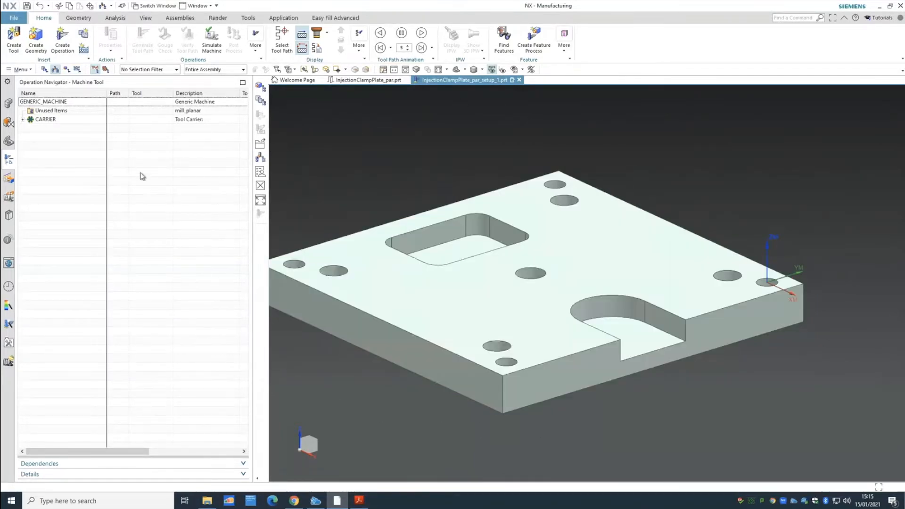
# - Expand CARRIER in the machine tool view to examine its tool pockets, and collapse it again
pyautogui.click(22, 119)
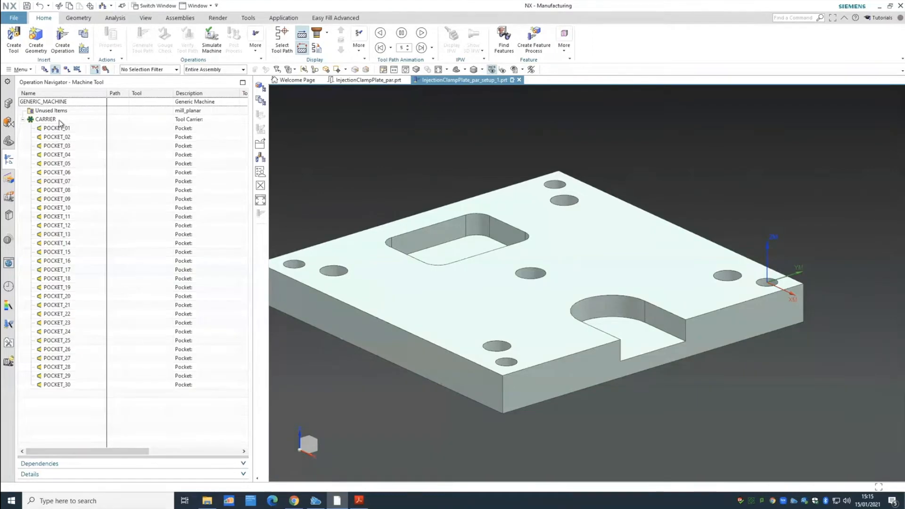
pyautogui.click(22, 119)
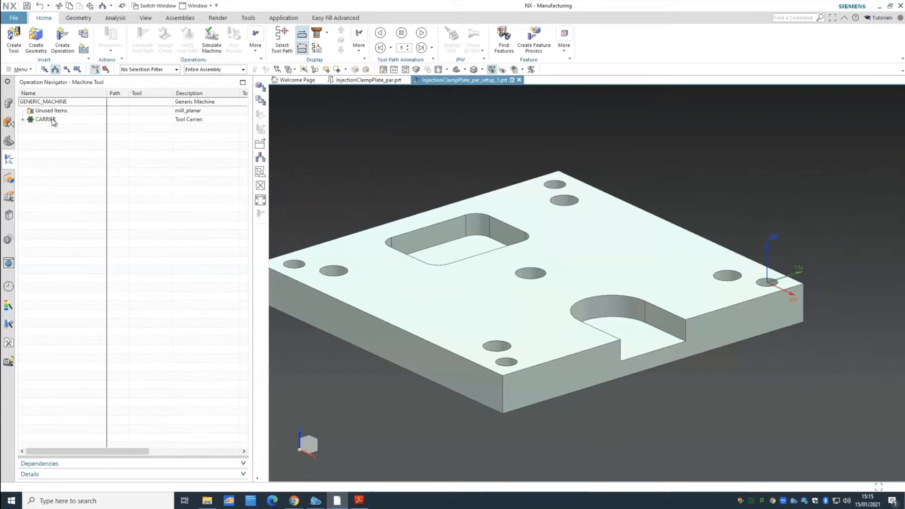
pyautogui.click(14, 47)
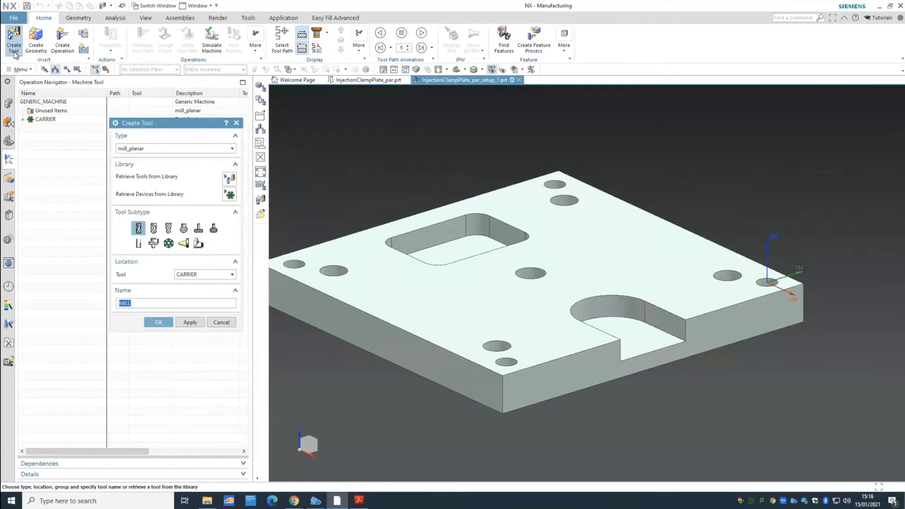
pyautogui.click(221, 322)
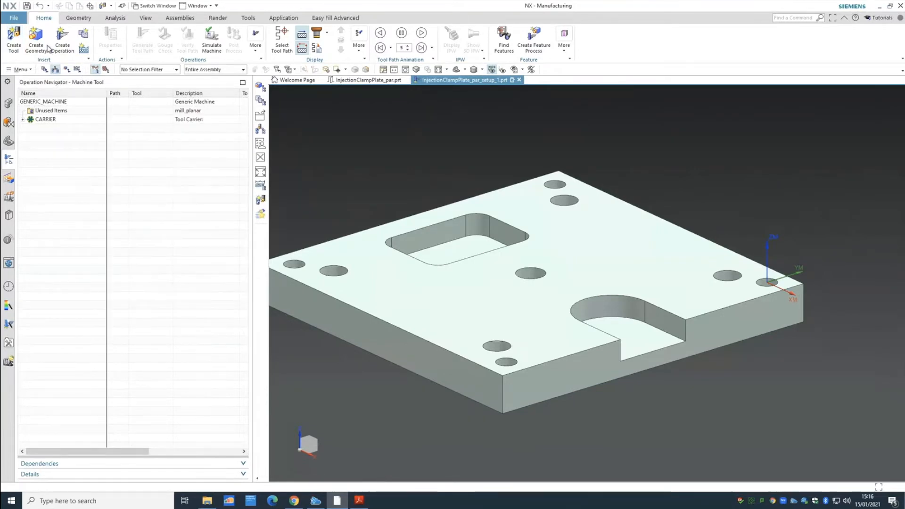
pyautogui.click(81, 19)
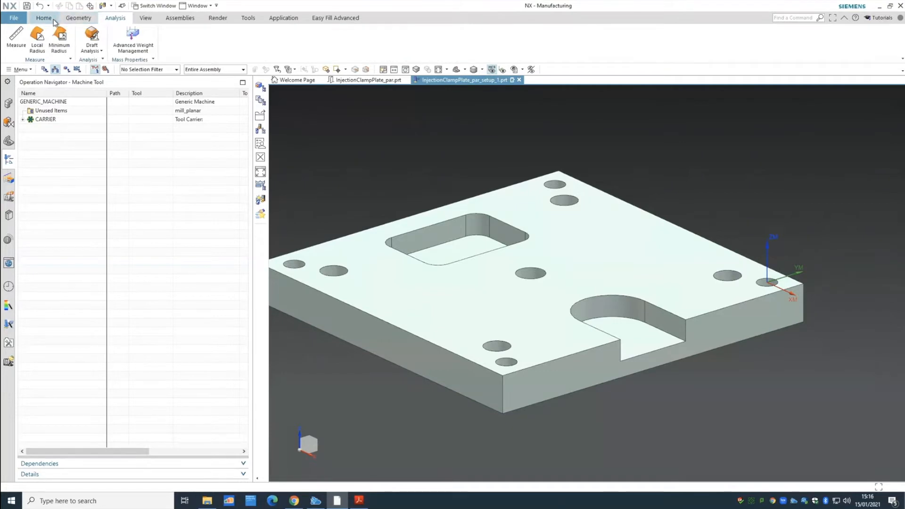
pyautogui.click(53, 21)
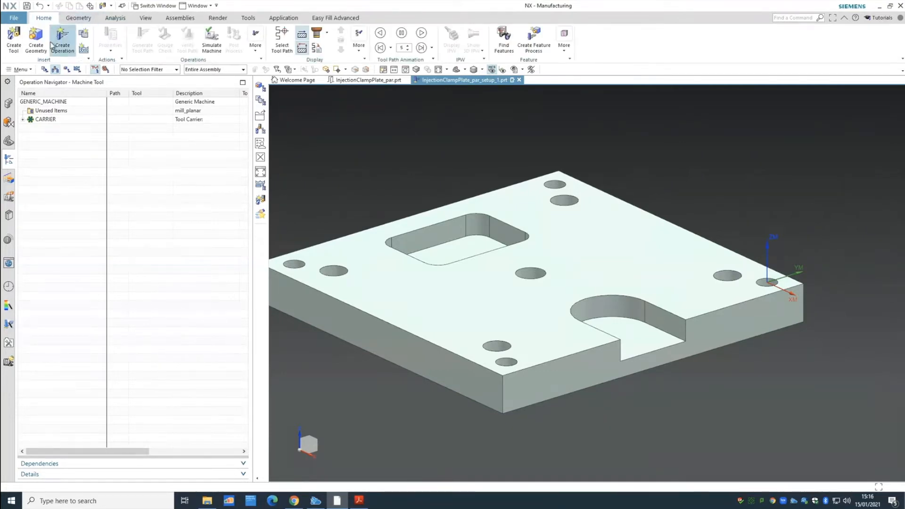
# - Create a tool carrier named CARRIER_1234 under GENERIC_MACHINE and look through the pockets of the existing CARRIER
pyautogui.click(16, 48)
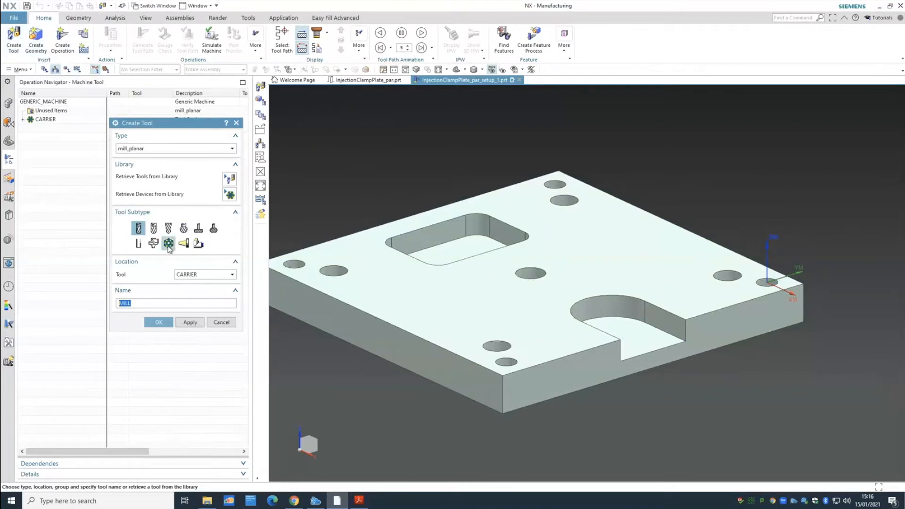
pyautogui.click(169, 245)
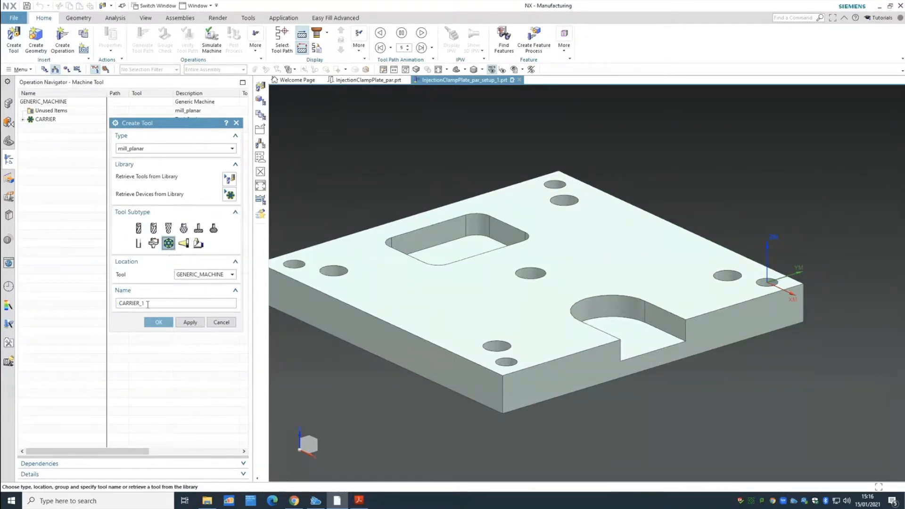
pyautogui.write('234')
pyautogui.click(156, 323)
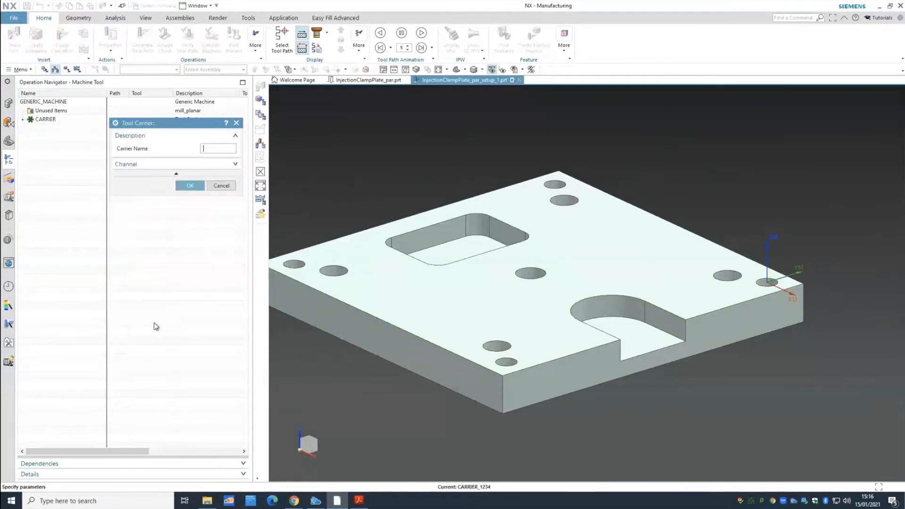
pyautogui.click(190, 185)
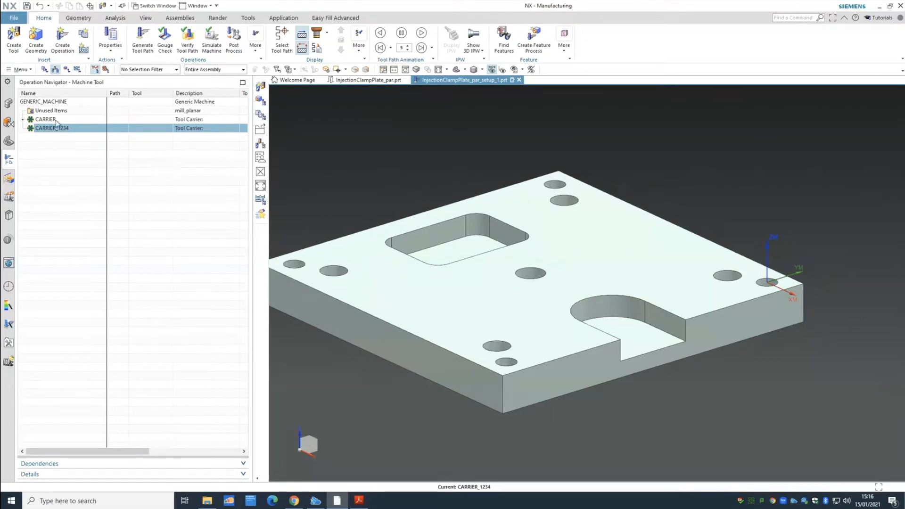
pyautogui.click(23, 120)
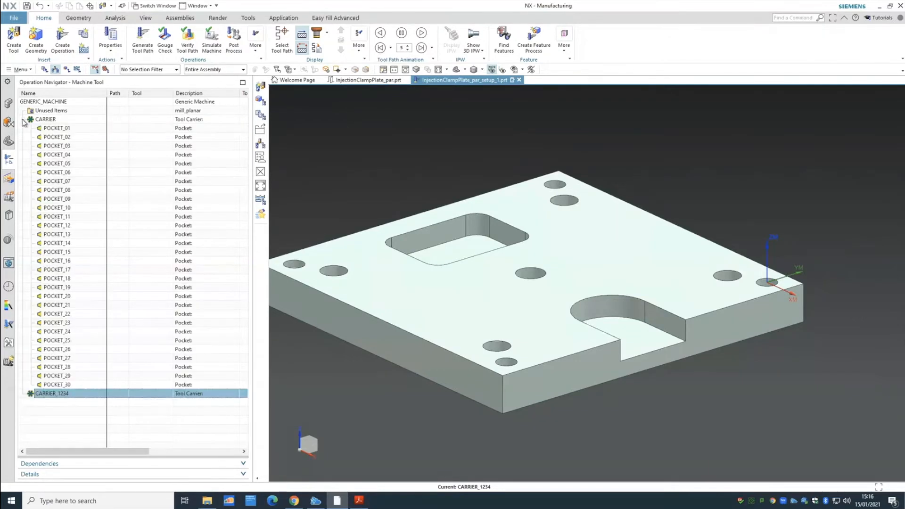
pyautogui.click(23, 120)
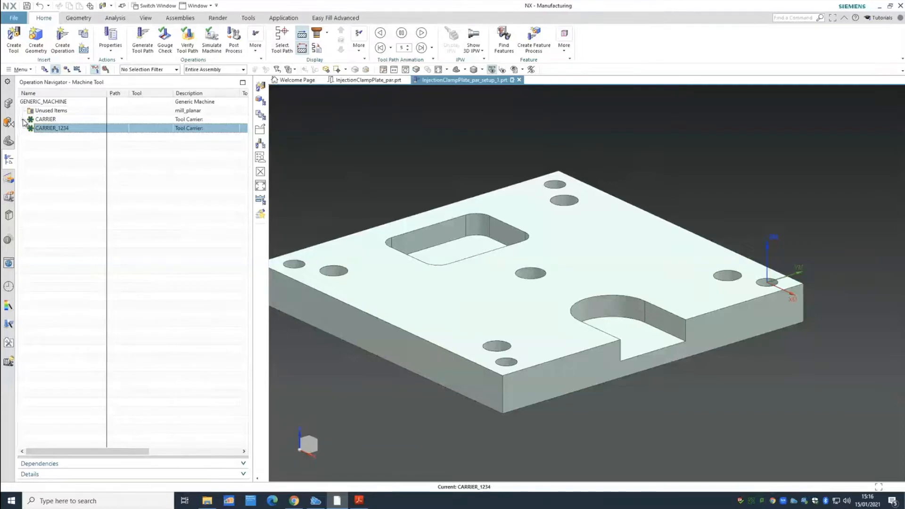
# - Create another mill_planar tool carrier named CARRIER_1 under GENERIC_MACHINE and delete it again
pyautogui.click(14, 48)
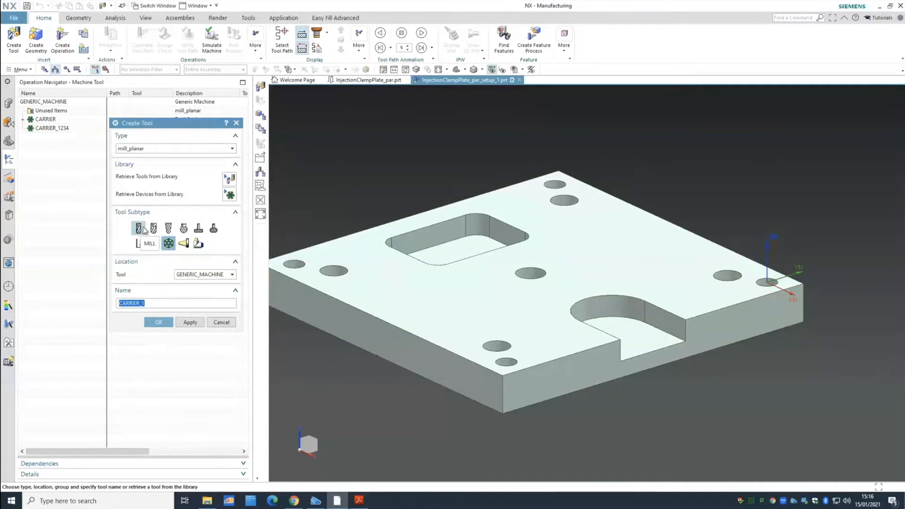
pyautogui.click(146, 151)
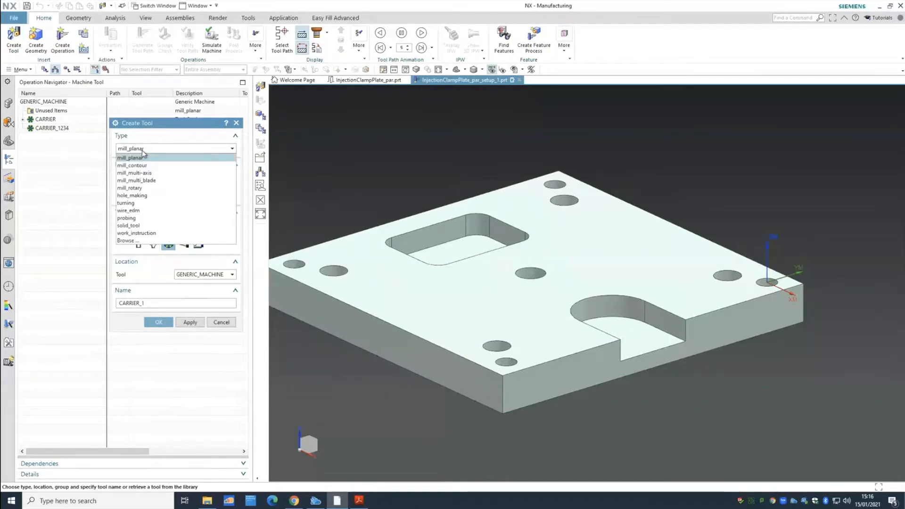
pyautogui.click(151, 152)
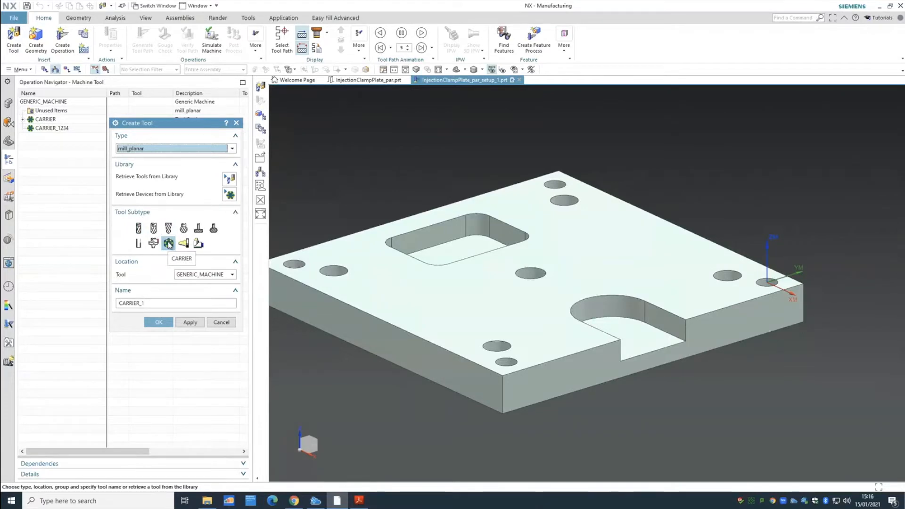
pyautogui.click(157, 322)
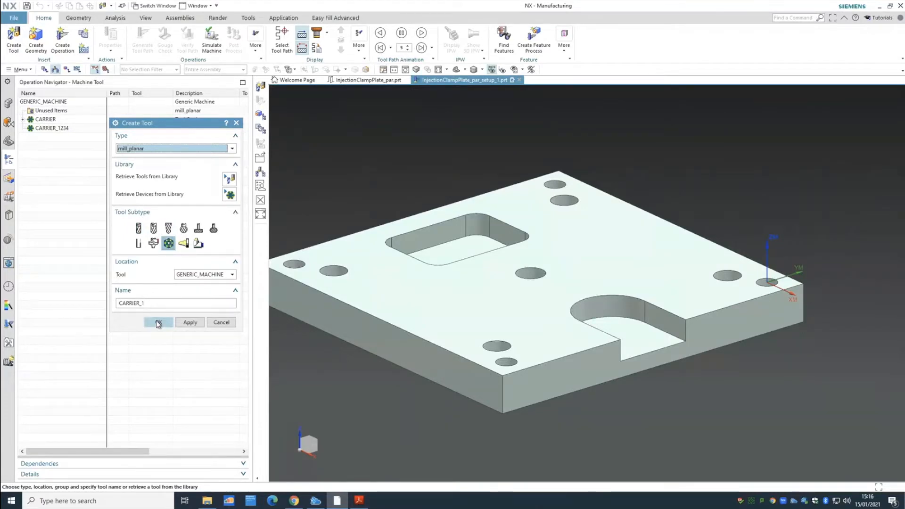
pyautogui.click(190, 186)
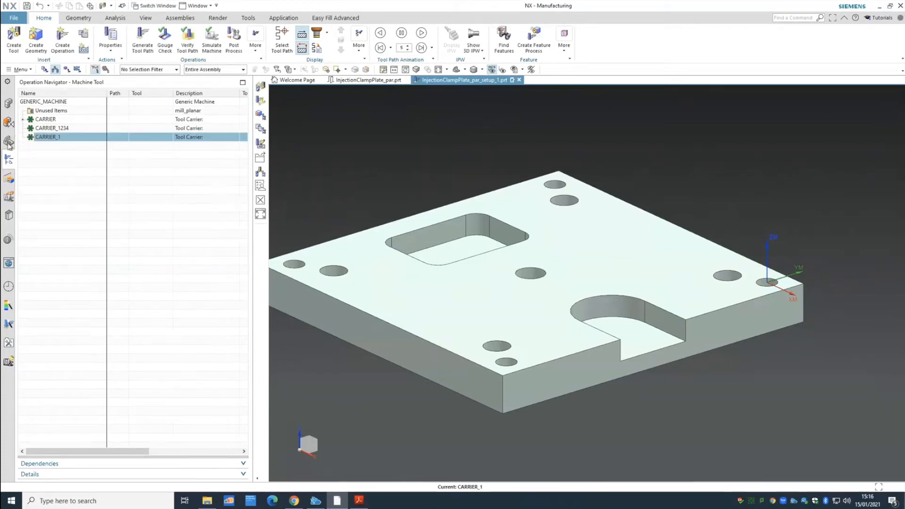
pyautogui.rightClick(45, 140)
pyautogui.click(65, 174)
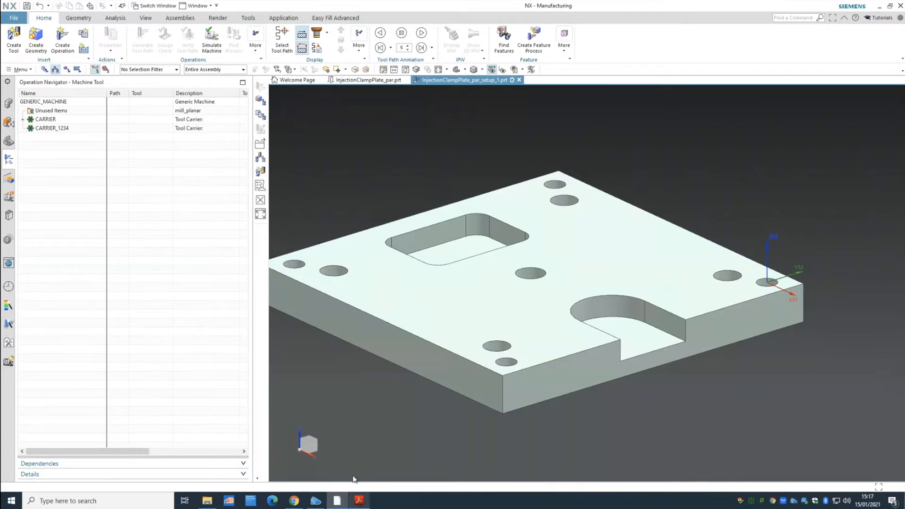
# - Switch to the PDF guide in Acrobat Reader, read from Retrieving Cutting Tool through Creating Pockets for Cutting Tool, and return to NX
pyautogui.click(359, 501)
pyautogui.scroll(-2, 348, 221)
pyautogui.scroll(-3, 348, 221)
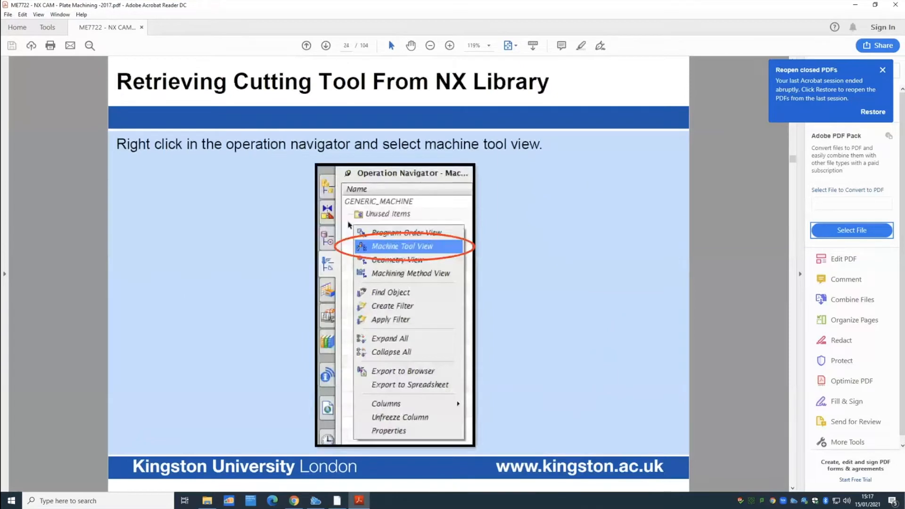
pyautogui.scroll(-1, 348, 221)
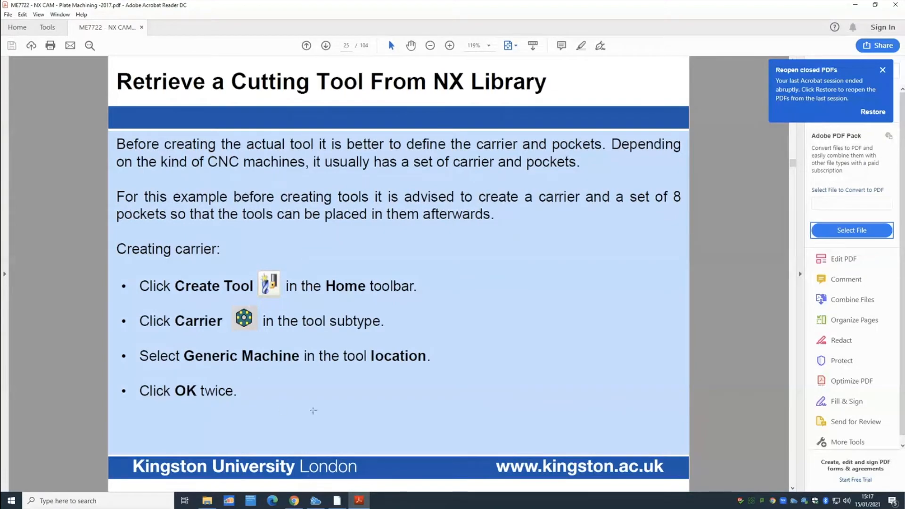
pyautogui.scroll(-1, 313, 411)
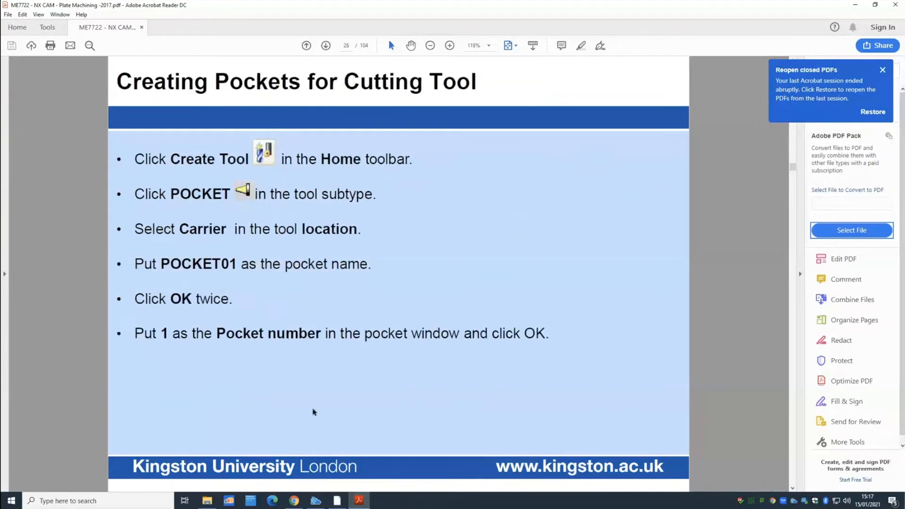
pyautogui.click(338, 501)
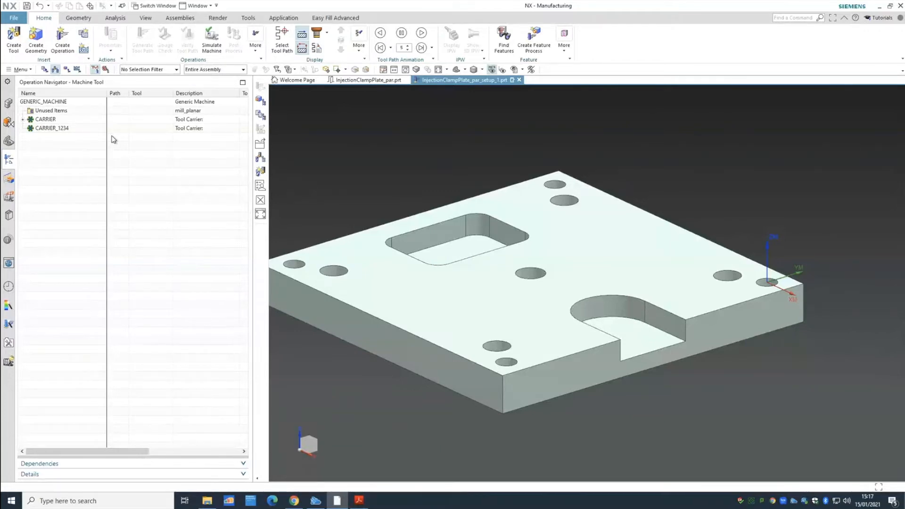
# - Create a pocket named MCT_POCKET in CARRIER_1234 with pocket number 1
pyautogui.click(543, 231)
pyautogui.click(14, 47)
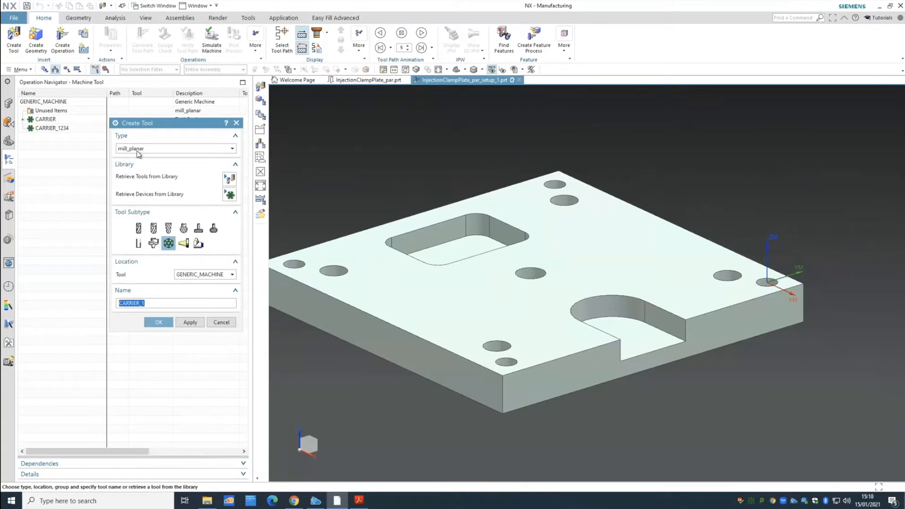
pyautogui.click(184, 244)
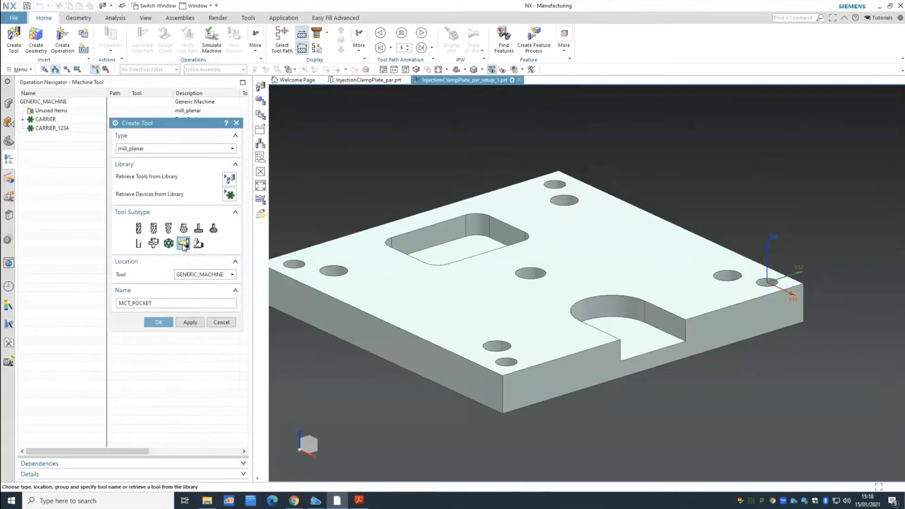
pyautogui.click(202, 275)
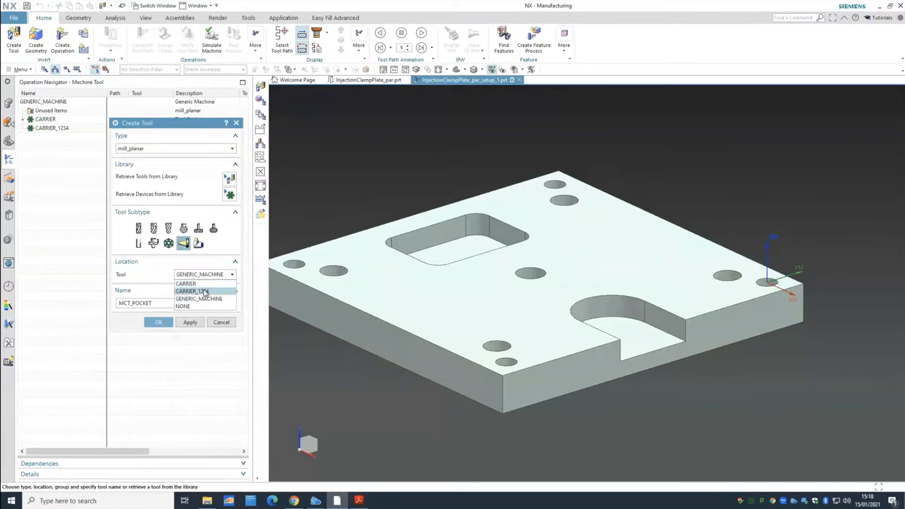
pyautogui.click(204, 291)
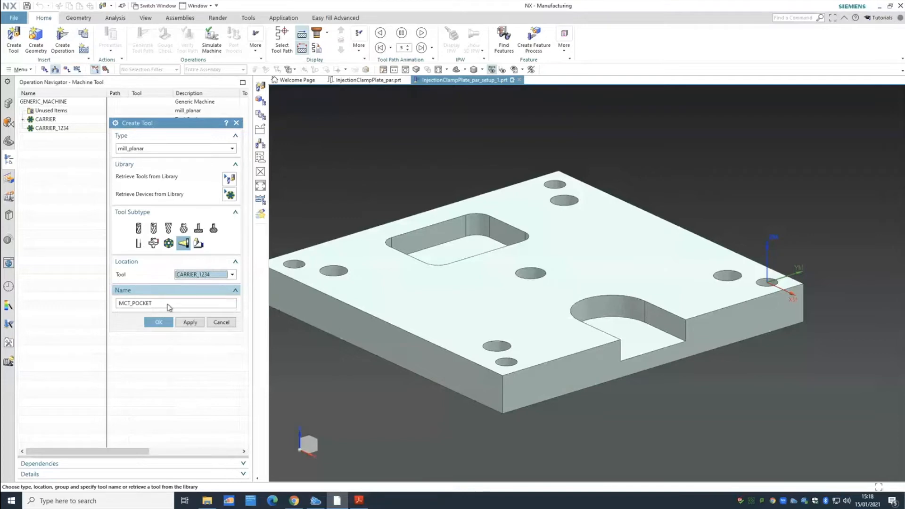
pyautogui.click(158, 322)
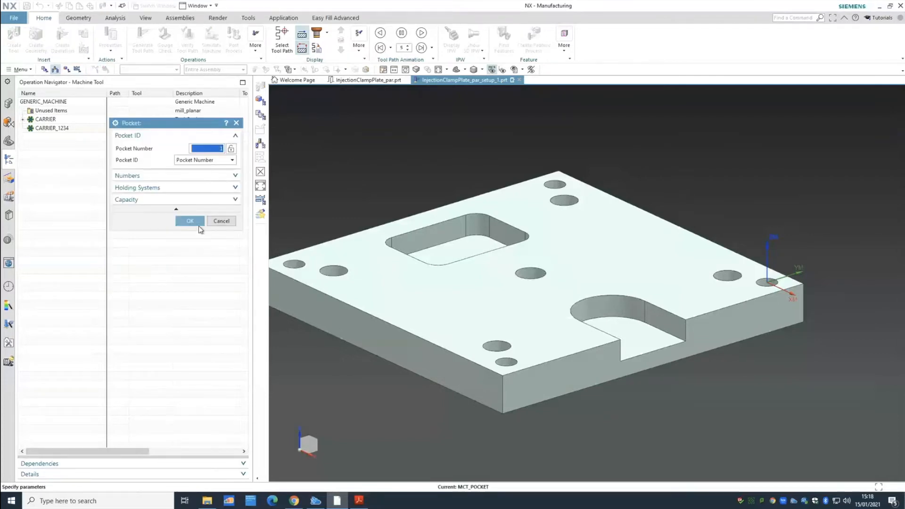
pyautogui.click(198, 220)
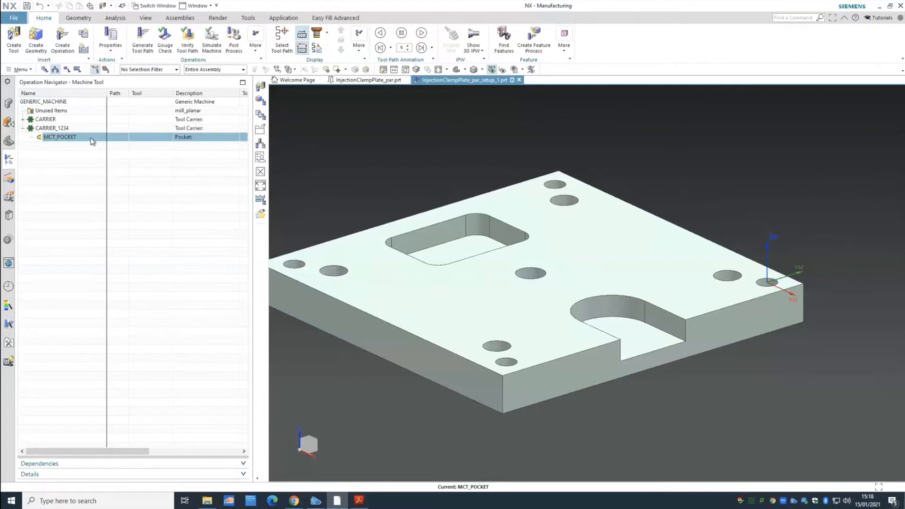
# - Try to rename MCT_POCKET and compare its name with the pockets listed under CARRIER
pyautogui.rightClick(69, 141)
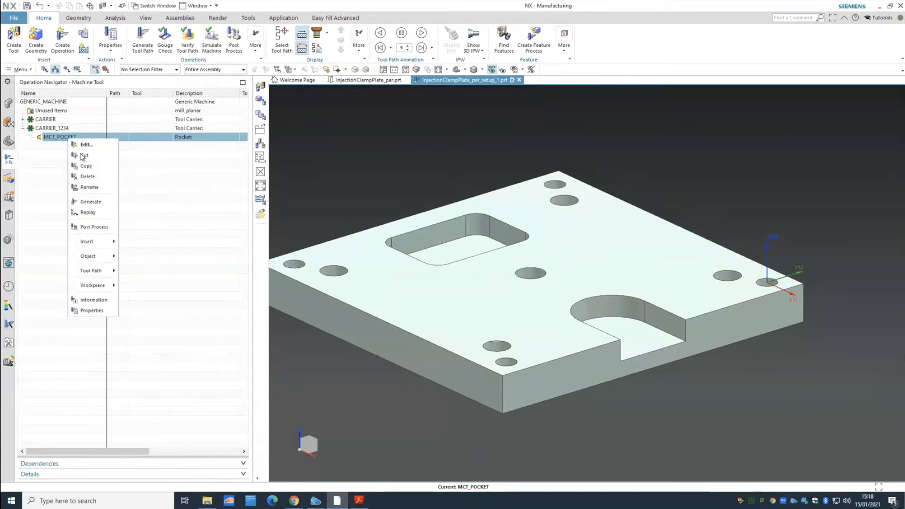
pyautogui.click(90, 186)
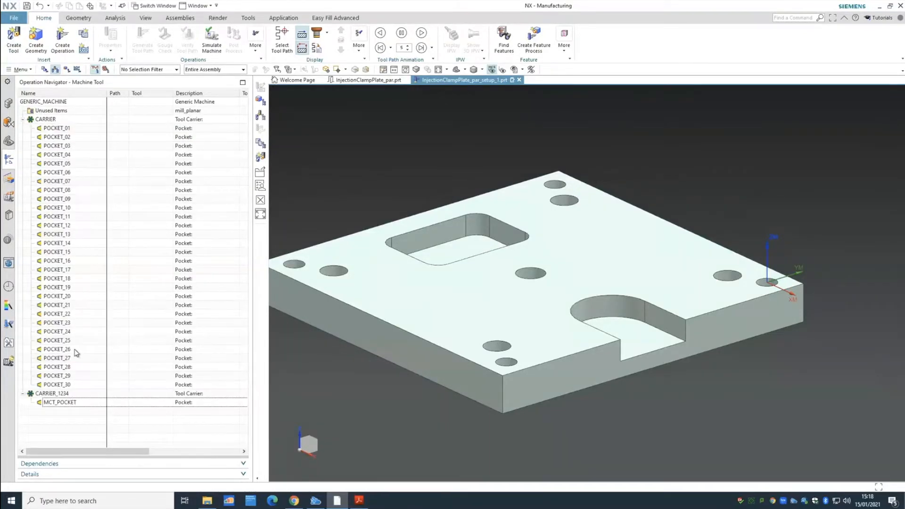
pyautogui.click(23, 120)
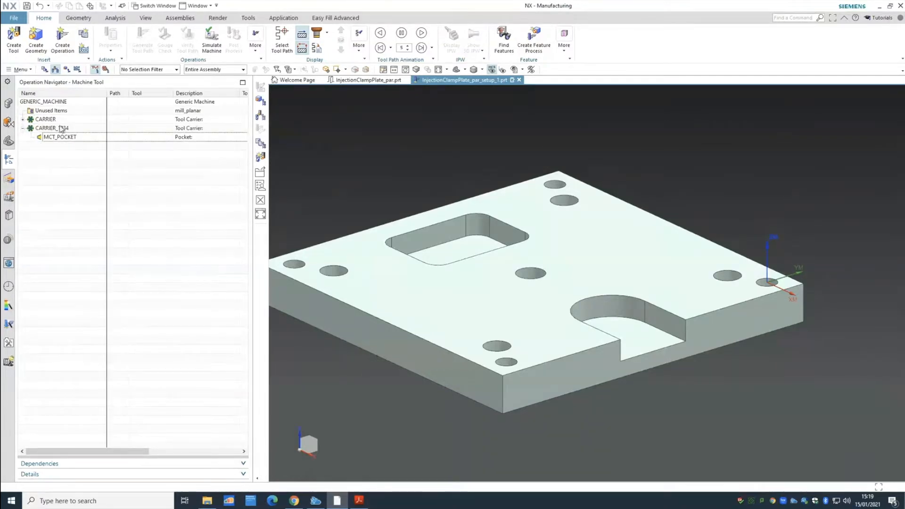
# - Create a pocket named MCT_POCKET_TEST in CARRIER_1234, move it into CARRIER and expand that carrier
pyautogui.click(16, 52)
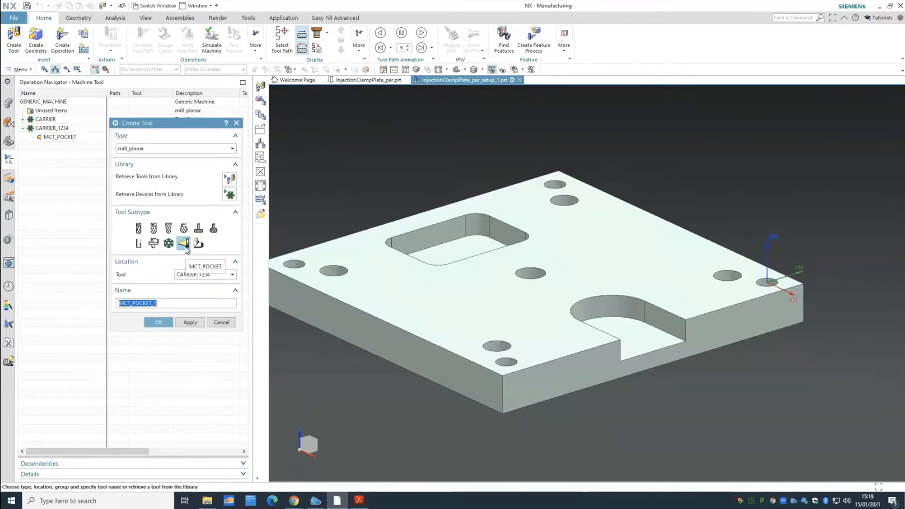
pyautogui.click(206, 275)
pyautogui.click(197, 276)
pyautogui.click(176, 301)
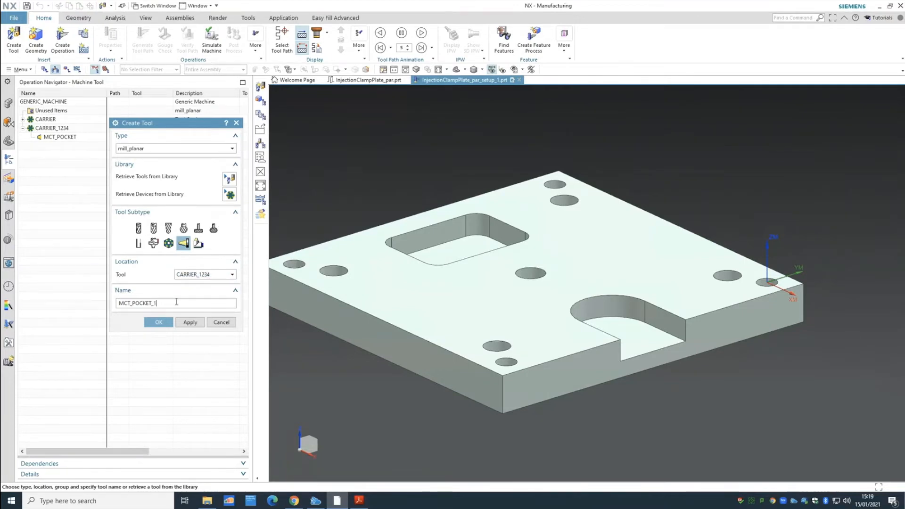
pyautogui.press('BackSpace')
pyautogui.write('Test')
pyautogui.click(159, 324)
pyautogui.press('Return')
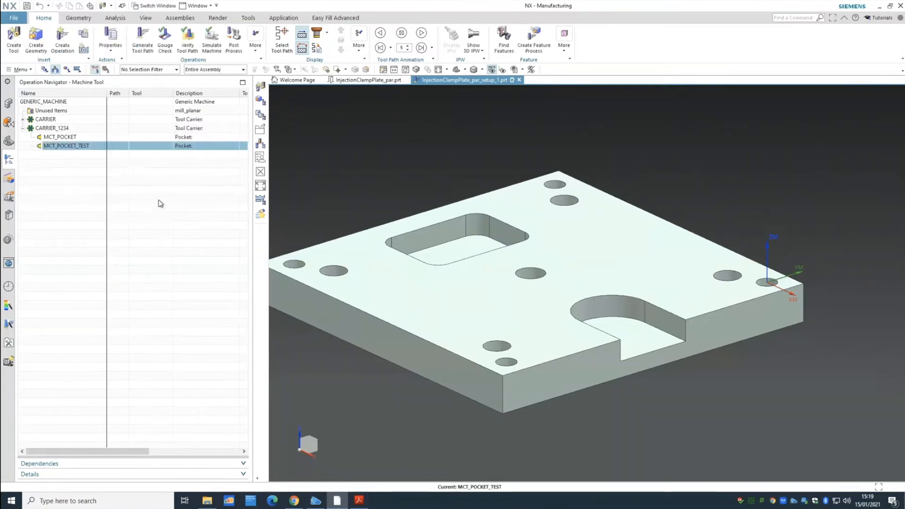
pyautogui.moveTo(57, 147); pyautogui.dragTo(34, 122)
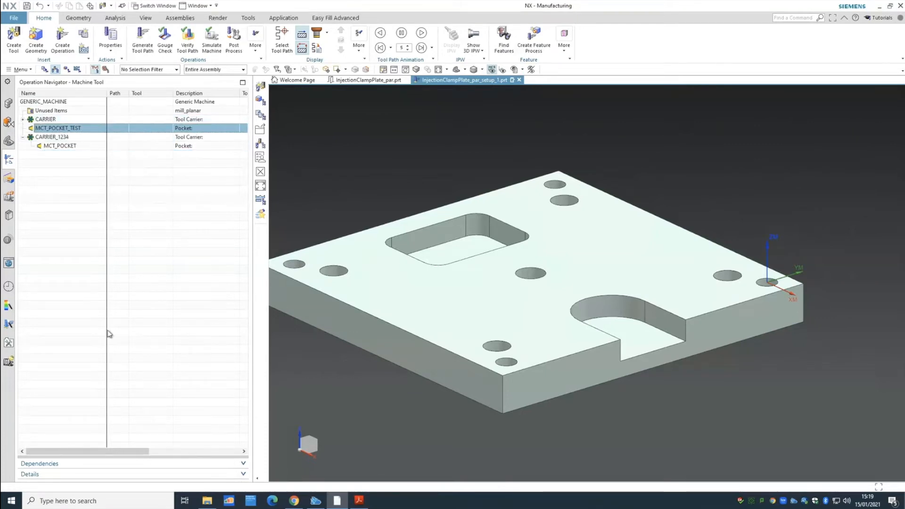
pyautogui.click(23, 118)
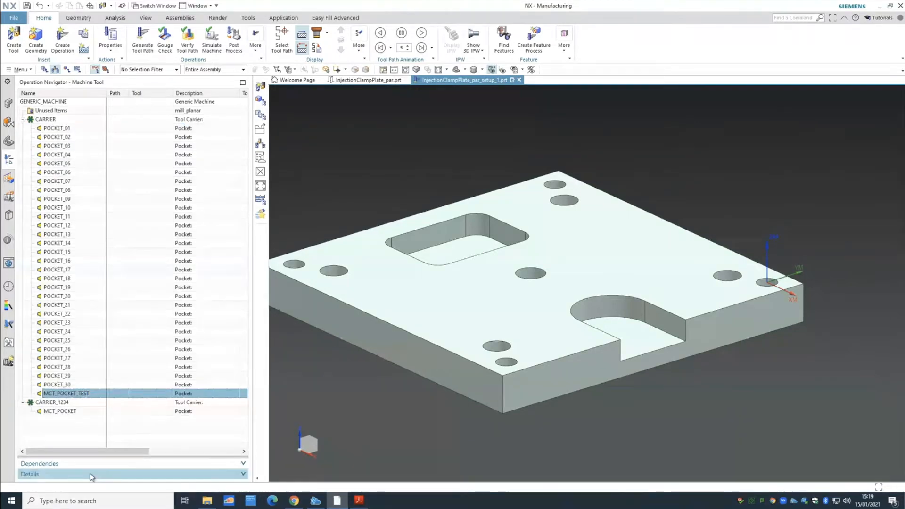
# - Delete MCT_POCKET_TEST from CARRIER and remove CARRIER_1234 together with its pocket
pyautogui.rightClick(89, 395)
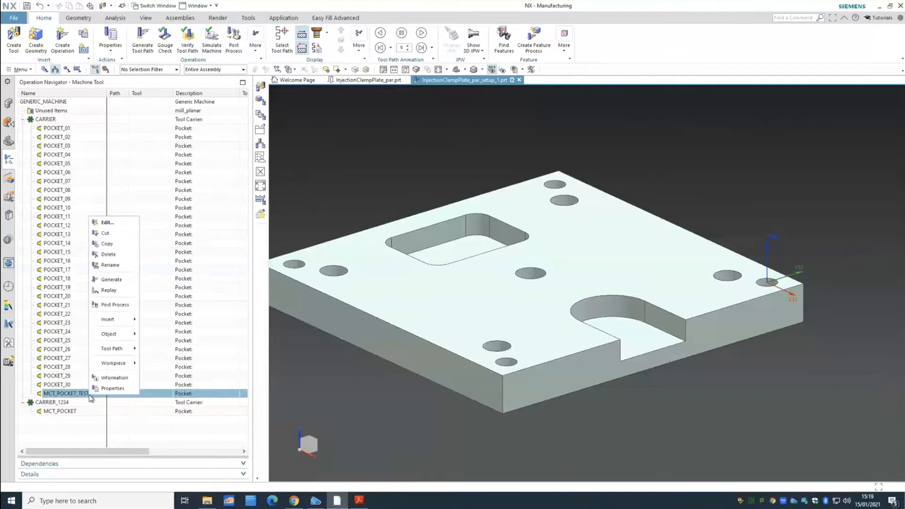
pyautogui.click(109, 254)
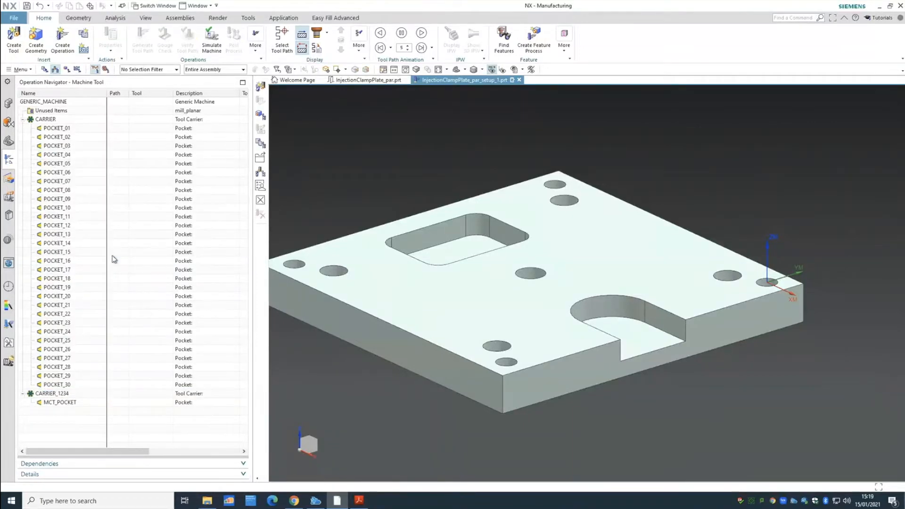
pyautogui.rightClick(65, 395)
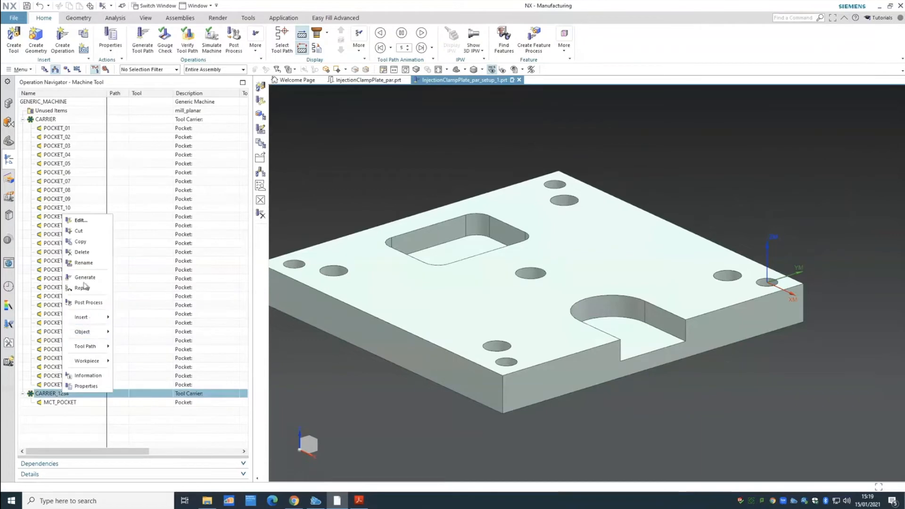
pyautogui.click(82, 252)
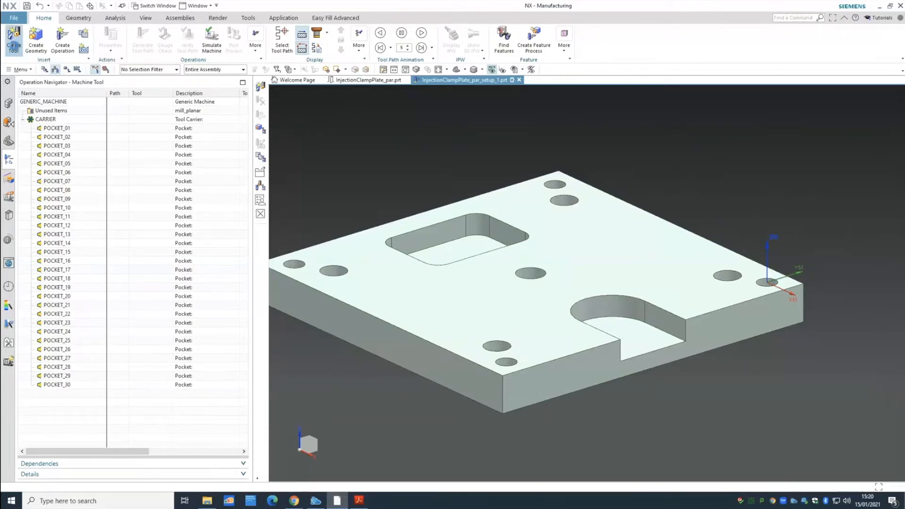
# - Start creating a mill tool in CARRIER and choose the Face Mill (indexable) class from the tool library
pyautogui.click(14, 48)
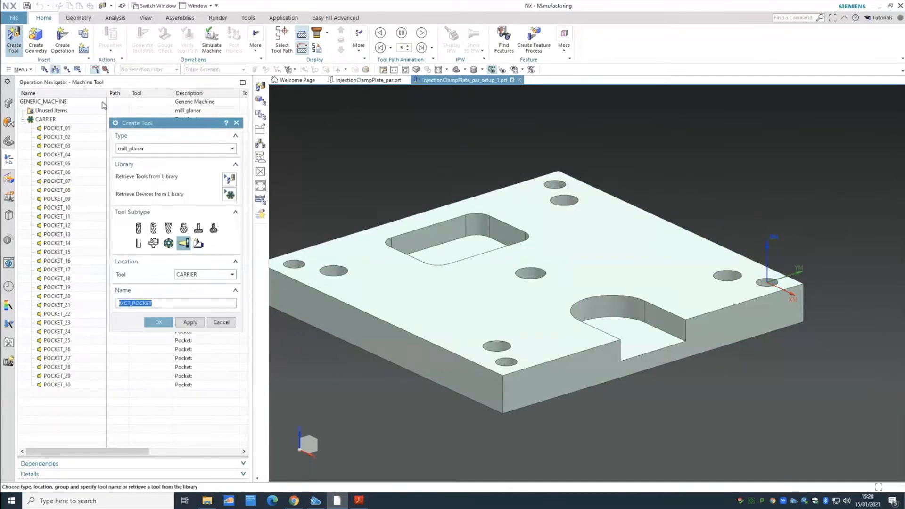
pyautogui.click(140, 229)
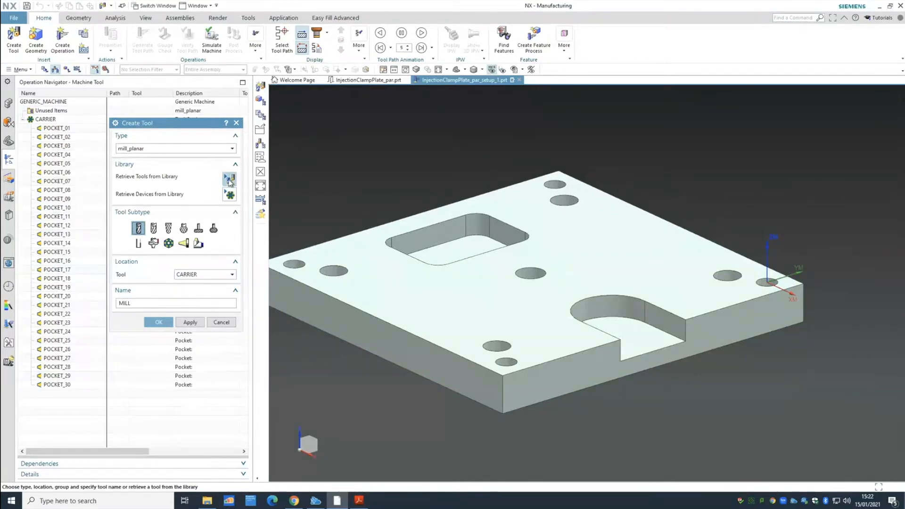
pyautogui.click(230, 181)
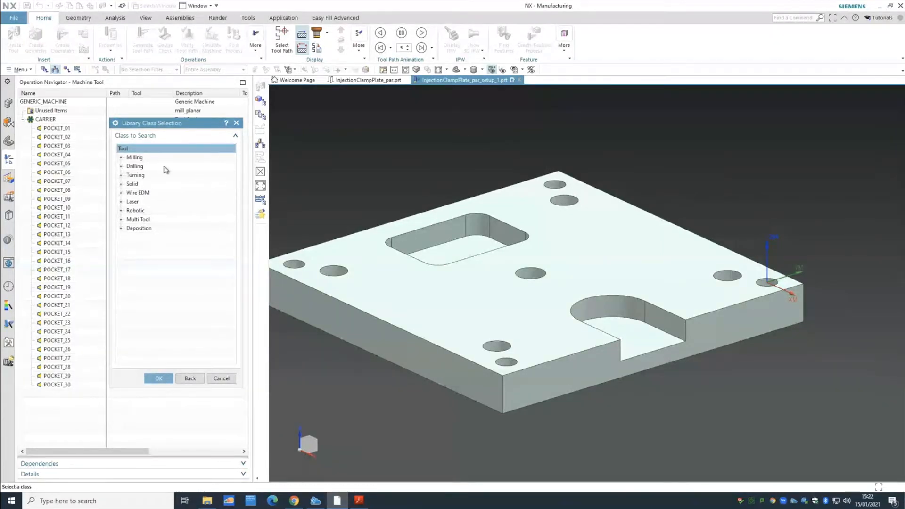
pyautogui.click(121, 158)
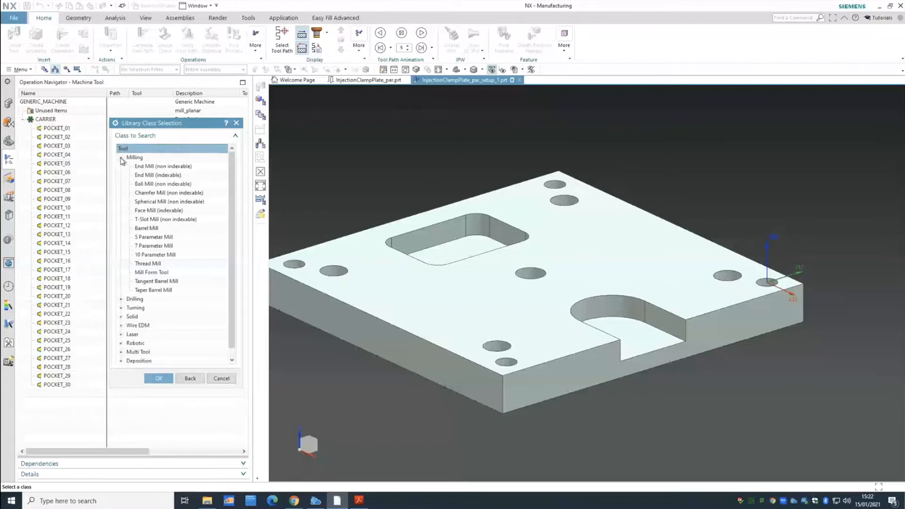
pyautogui.click(170, 211)
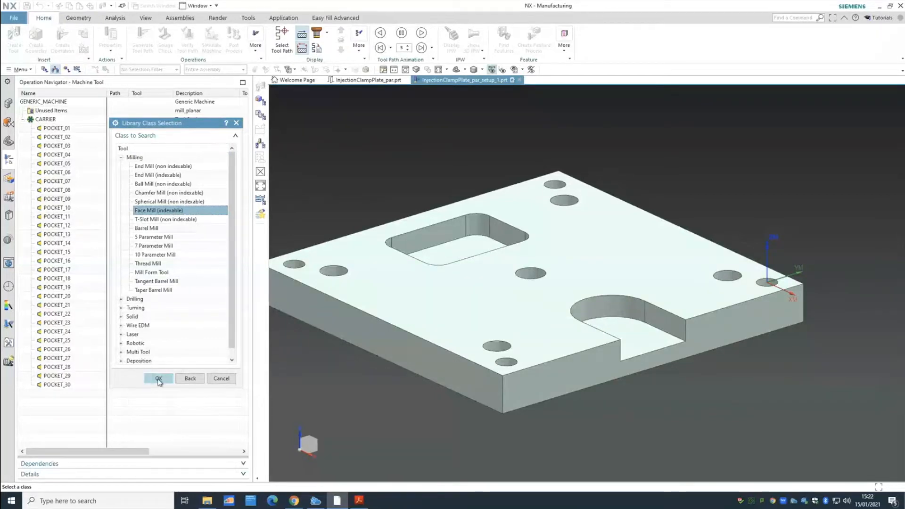
pyautogui.click(158, 380)
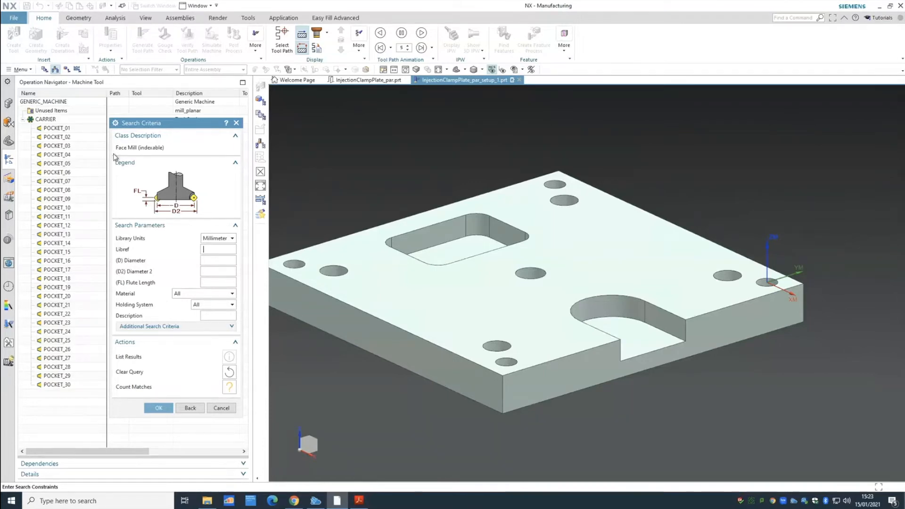
# - Switch to the PDF guide to review the pages on cutting tool types, including face mill cutters, and return to NX
pyautogui.click(359, 500)
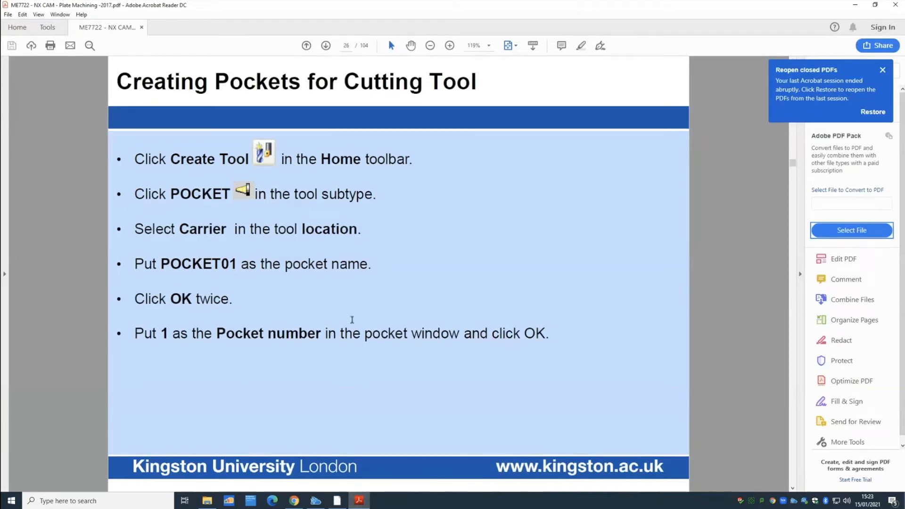
pyautogui.scroll(3, 352, 319)
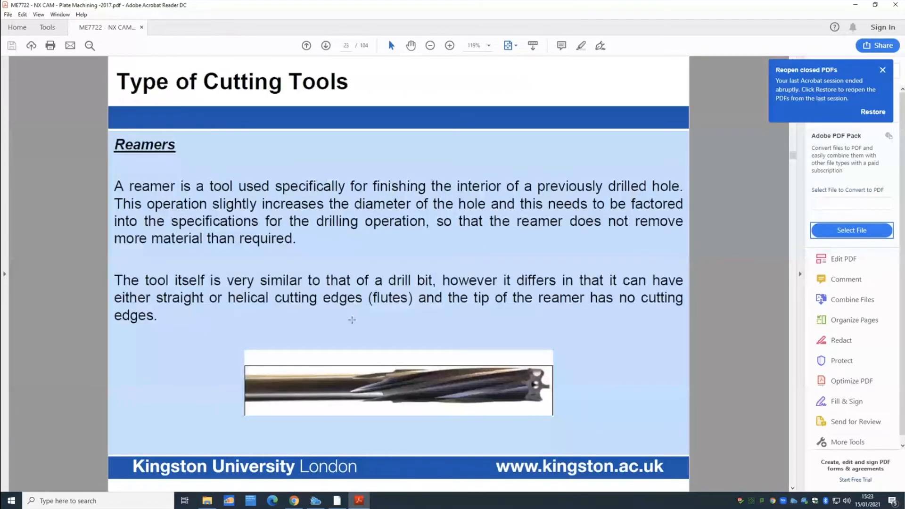
pyautogui.scroll(3, 352, 320)
pyautogui.scroll(-1, 544, 382)
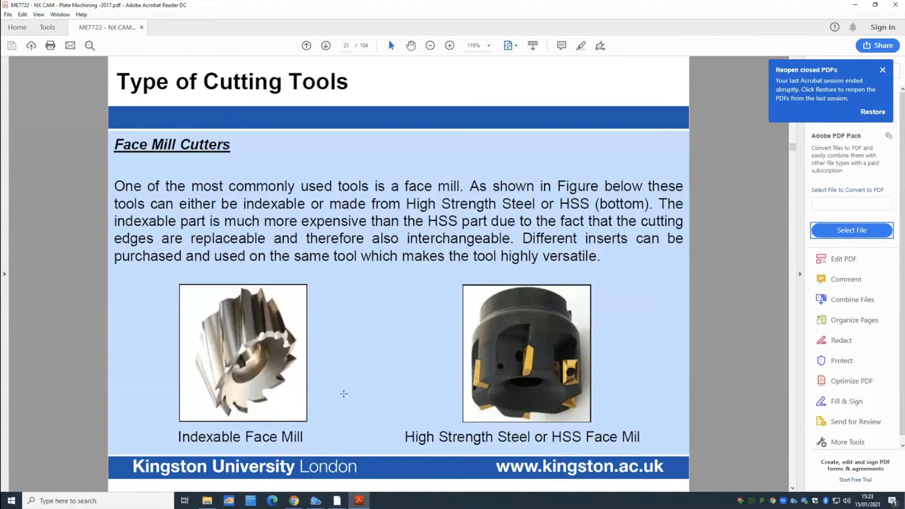
pyautogui.scroll(-1, 304, 397)
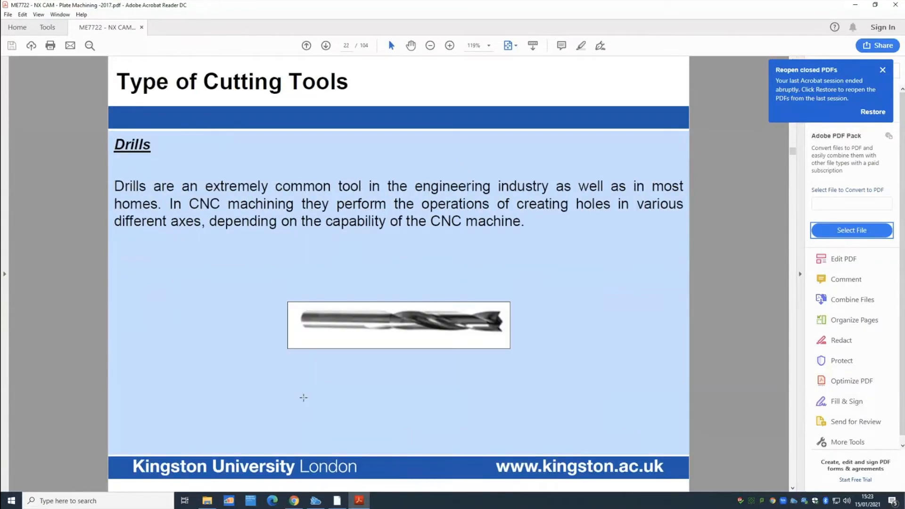
pyautogui.scroll(1, 303, 397)
pyautogui.scroll(-3, 303, 398)
pyautogui.scroll(-1, 303, 398)
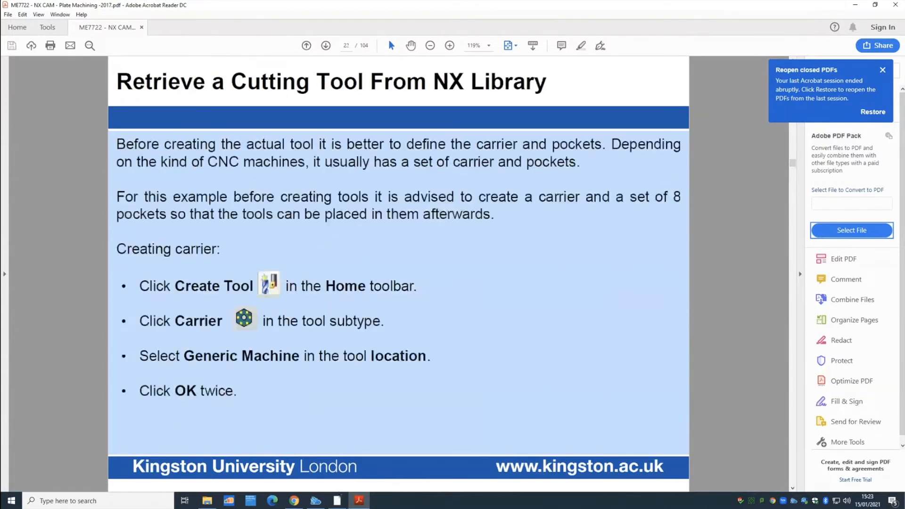
pyautogui.click(338, 500)
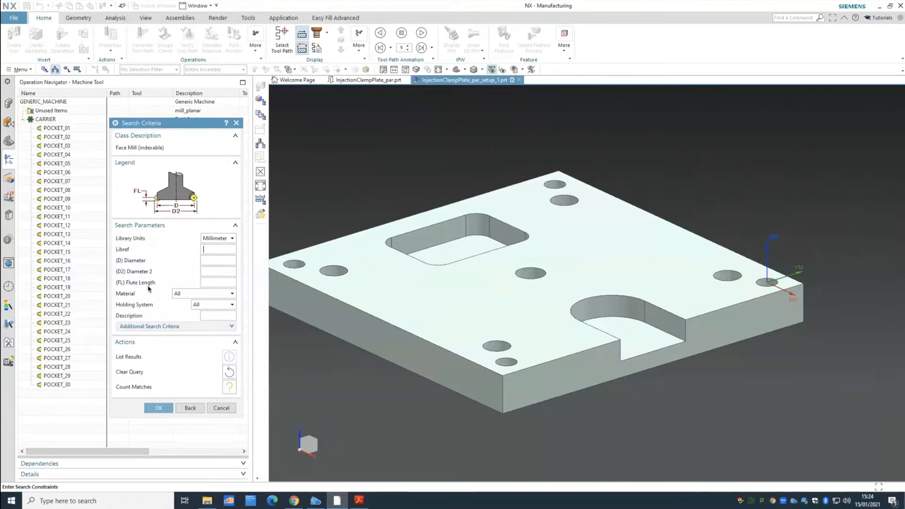
# - Retrieve the 100 mm face mill ugt0212_001 from the library search and expand POCKET_01 under CARRIER
pyautogui.click(158, 407)
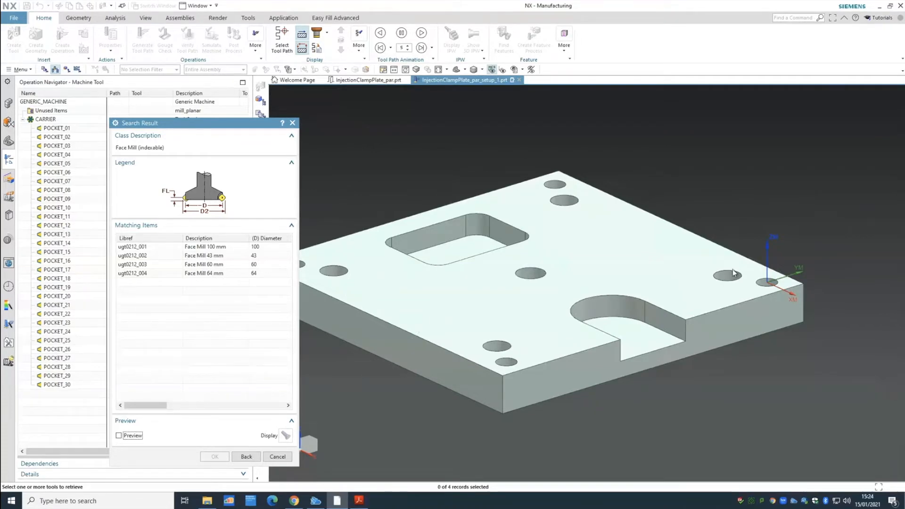
pyautogui.click(207, 248)
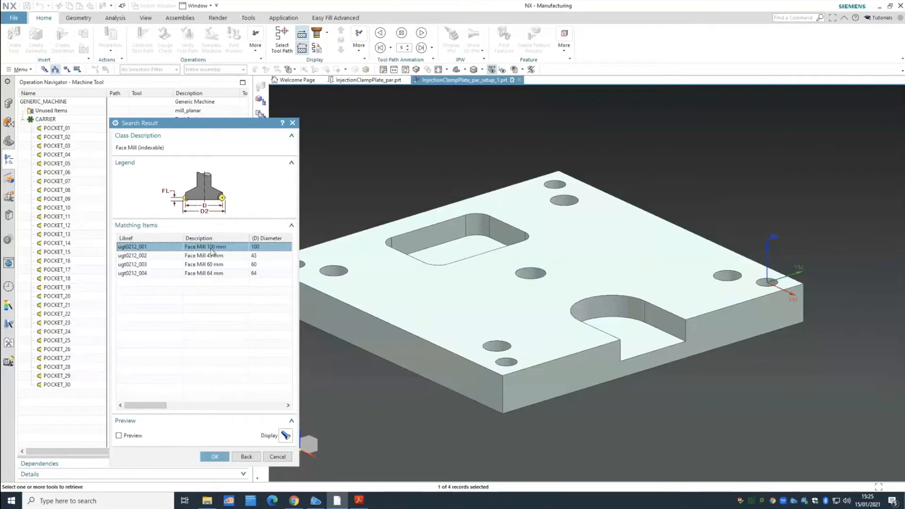
pyautogui.click(214, 457)
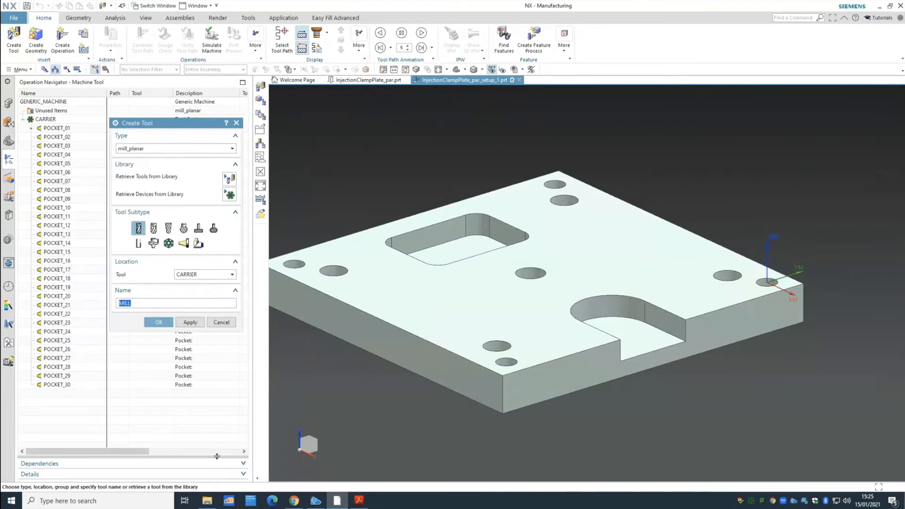
pyautogui.click(160, 322)
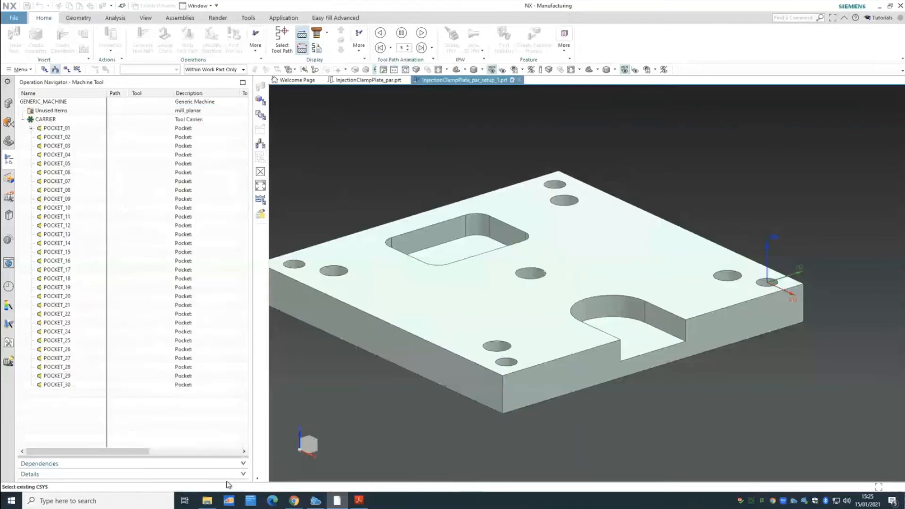
pyautogui.click(228, 482)
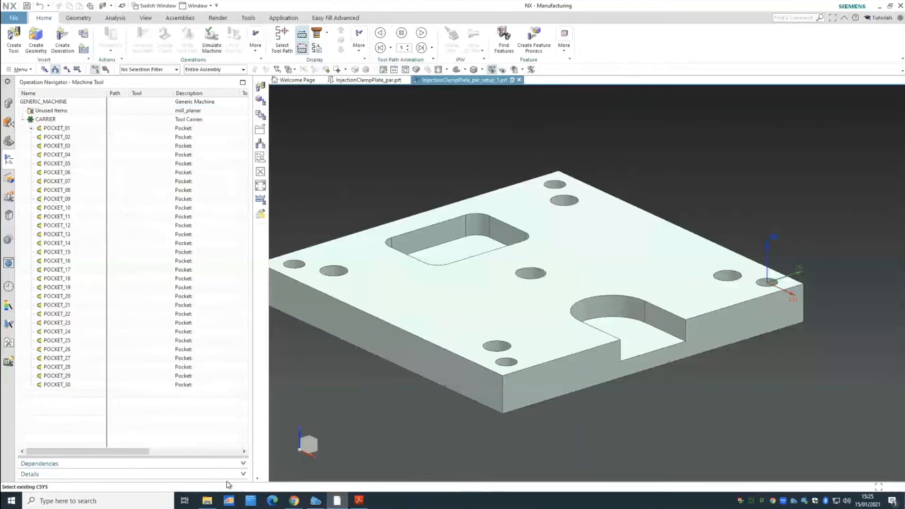
pyautogui.click(31, 128)
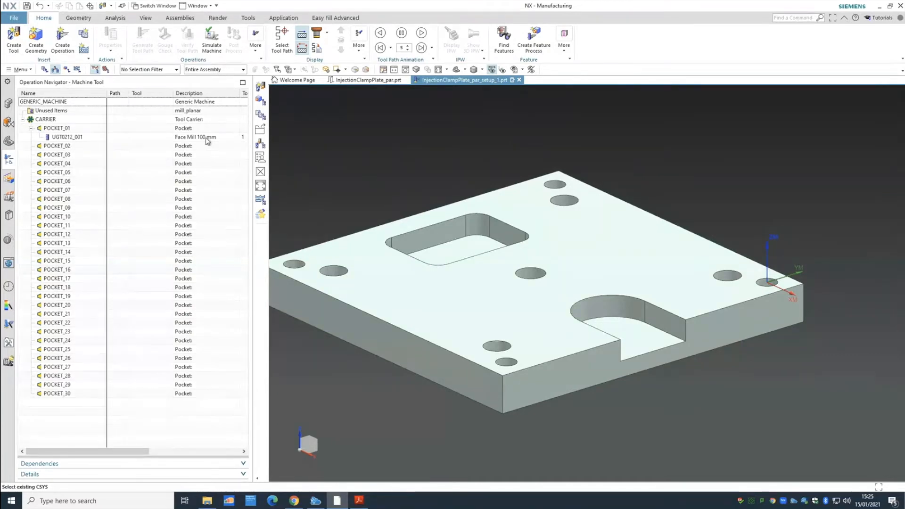
# - Read the PDF guide's instructions on retrieving a cutting tool from the library, including the ugt0212_001 selection, and return to NX
pyautogui.click(360, 502)
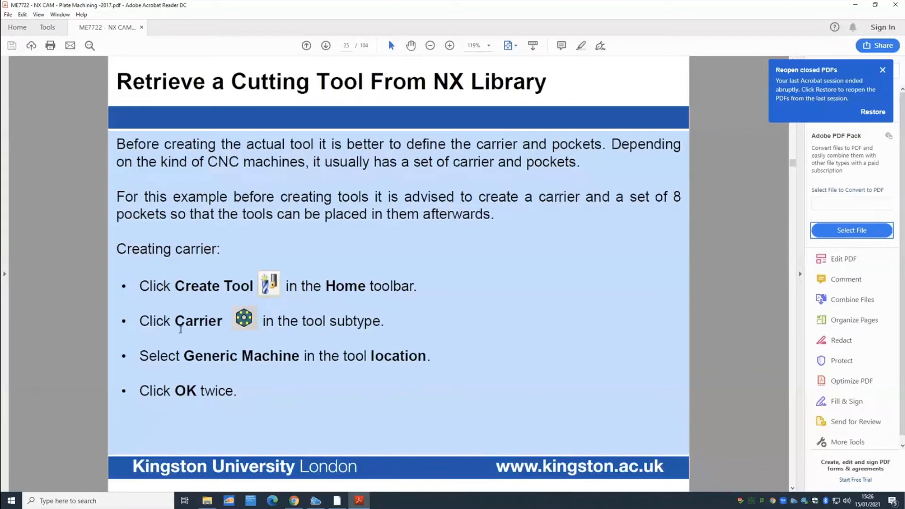
pyautogui.scroll(-1, 226, 330)
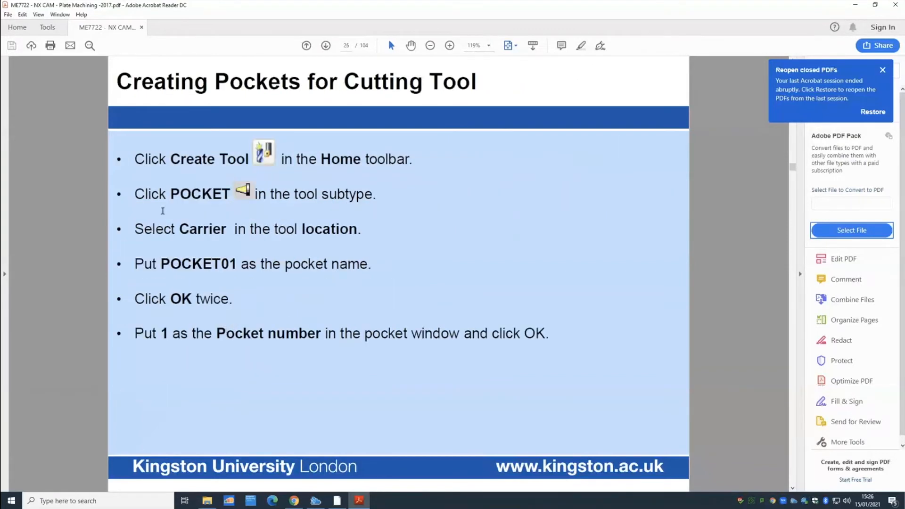
pyautogui.scroll(-2, 271, 252)
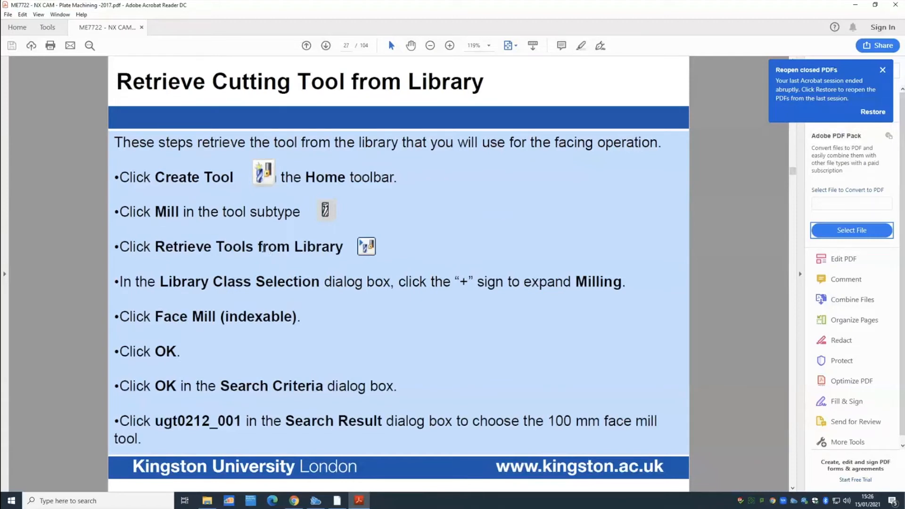
pyautogui.moveTo(213, 424); pyautogui.dragTo(232, 423)
pyautogui.click(166, 423)
pyautogui.scroll(-1, 320, 401)
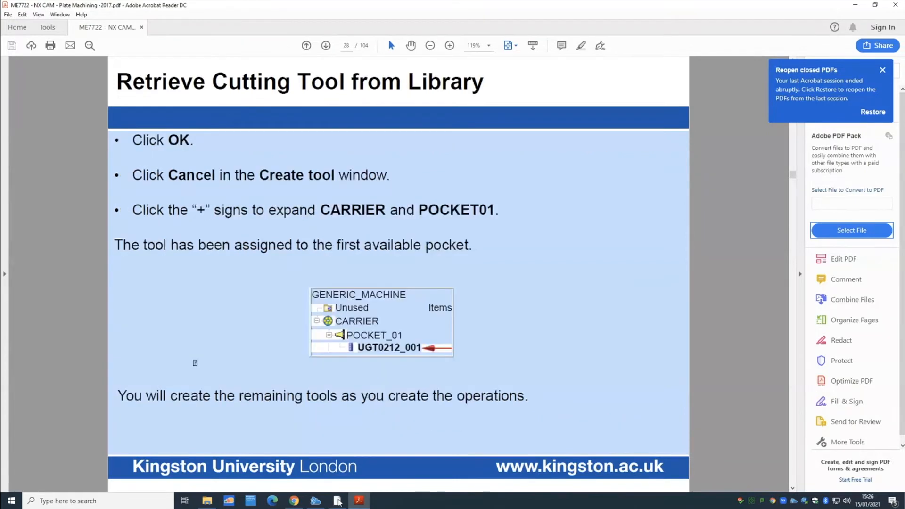
pyautogui.click(337, 501)
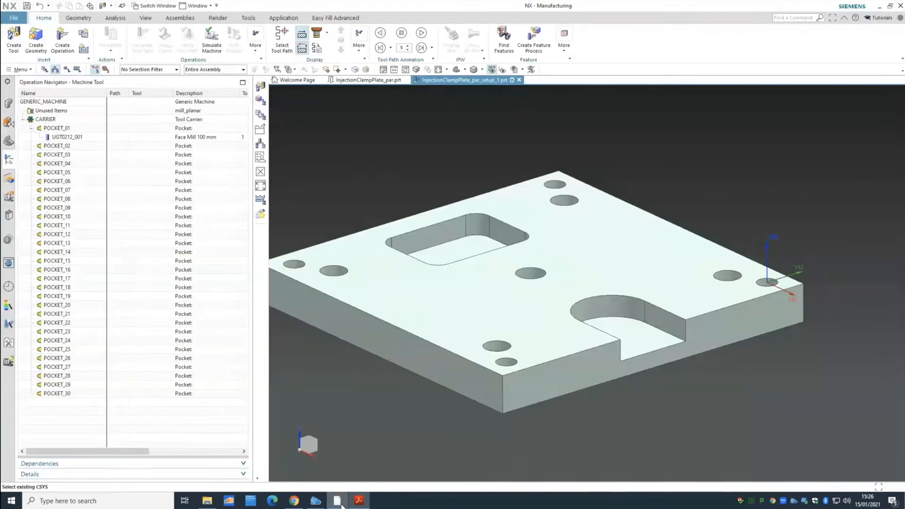
# - Delete the face mill UGT0212_001 from POCKET_01 and reopen the machine tool view with CARRIER expanded
pyautogui.rightClick(75, 138)
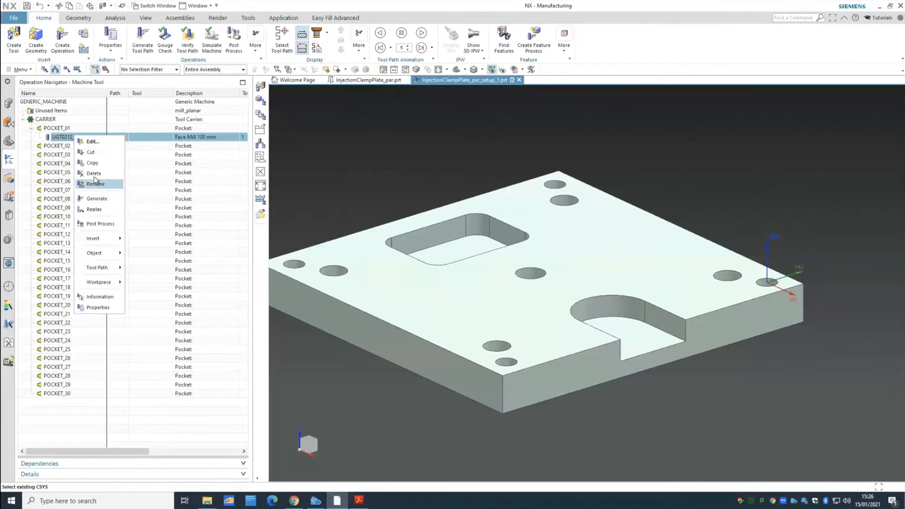
pyautogui.click(94, 174)
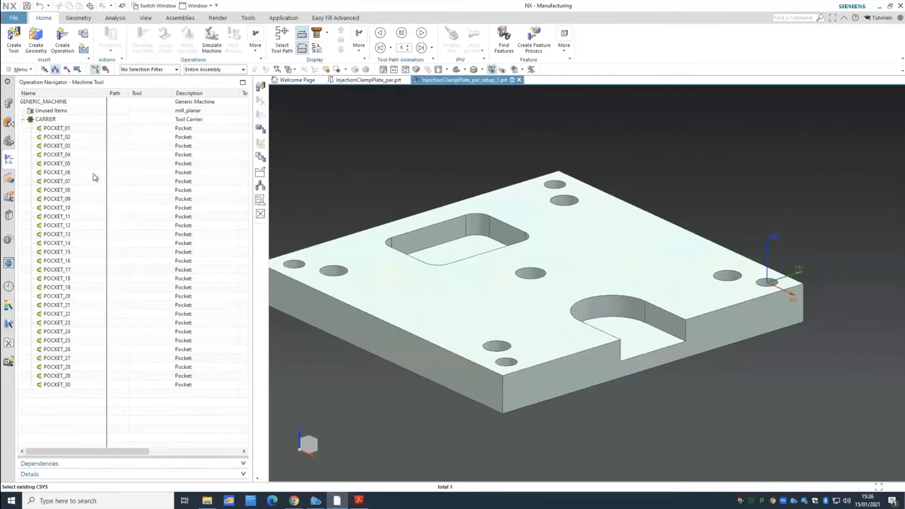
pyautogui.click(24, 122)
pyautogui.click(44, 69)
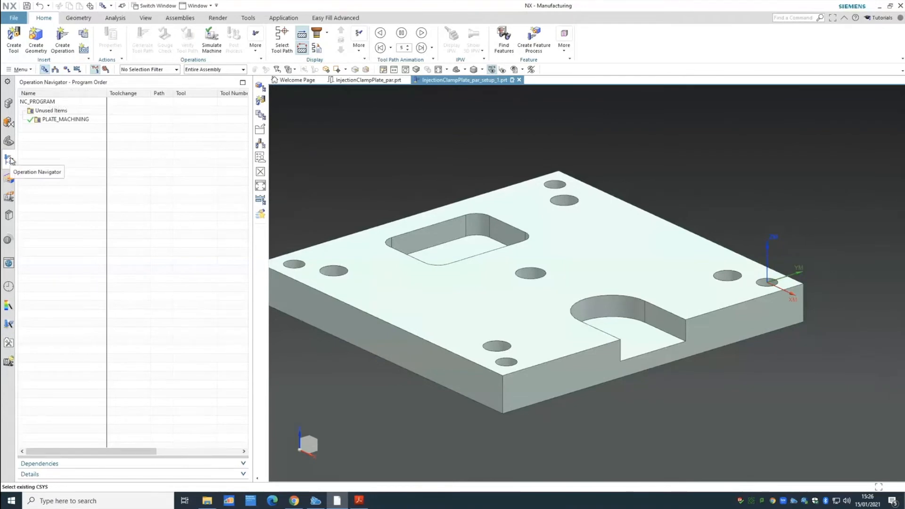
pyautogui.click(56, 70)
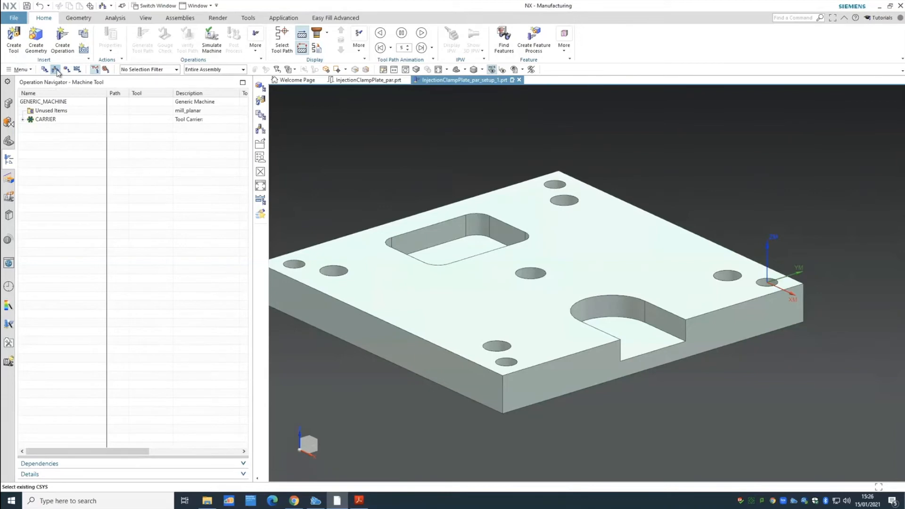
pyautogui.click(24, 120)
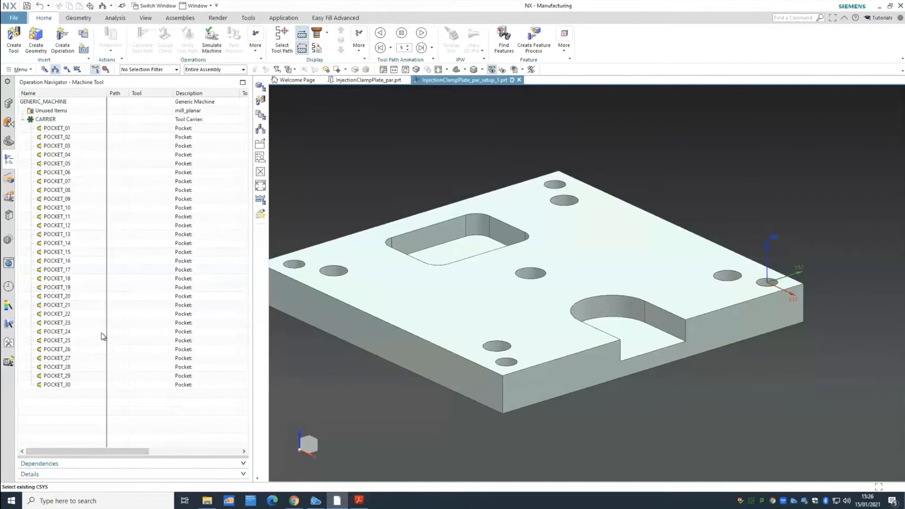
# - Retrieve the library tool ugt0212_001, a 100 mm indexable face mill, into the first free pocket of CARRIER
pyautogui.click(14, 49)
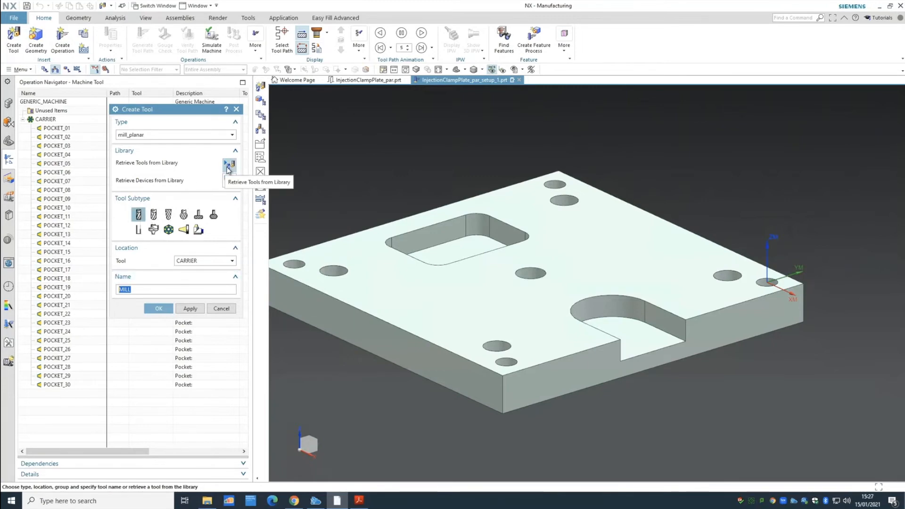
pyautogui.click(228, 168)
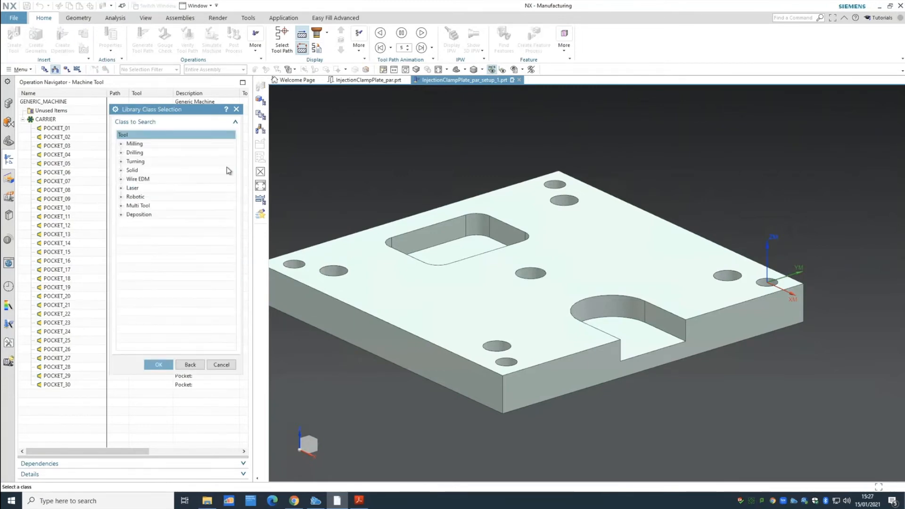
pyautogui.click(121, 145)
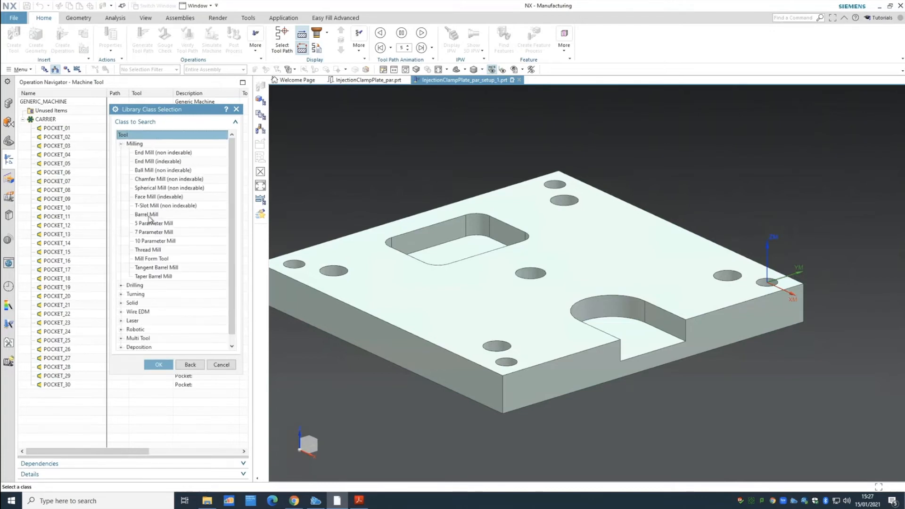
pyautogui.click(165, 197)
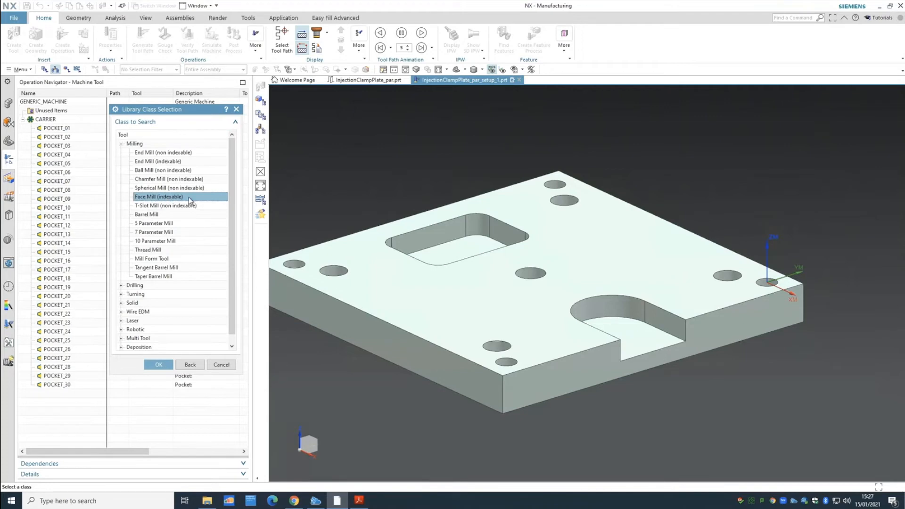
pyautogui.click(160, 366)
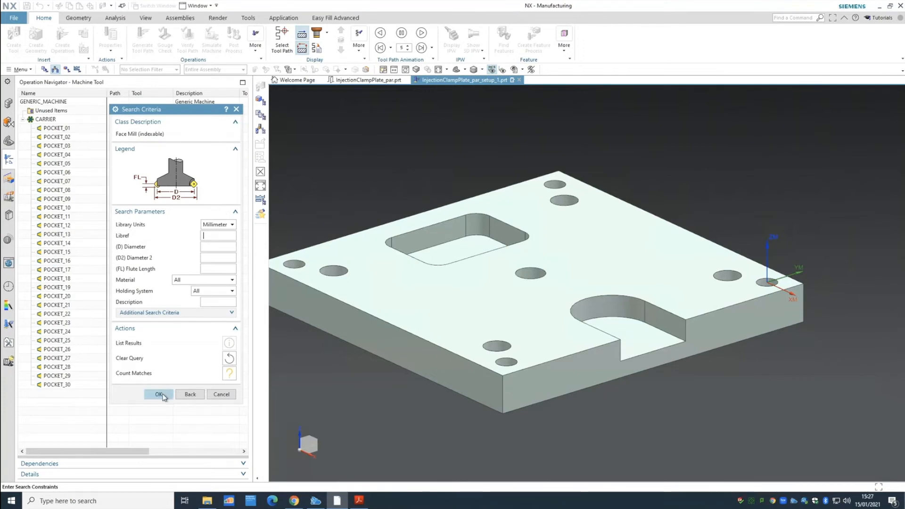
pyautogui.click(159, 394)
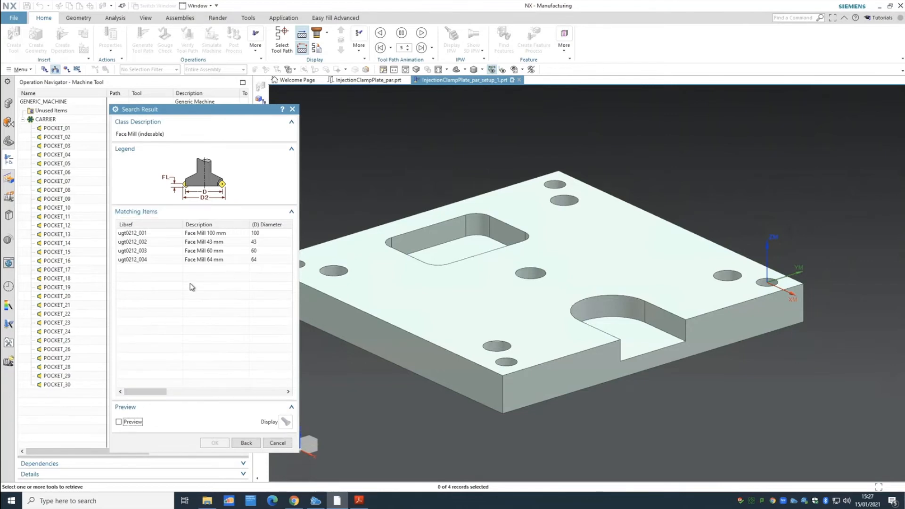
pyautogui.click(211, 236)
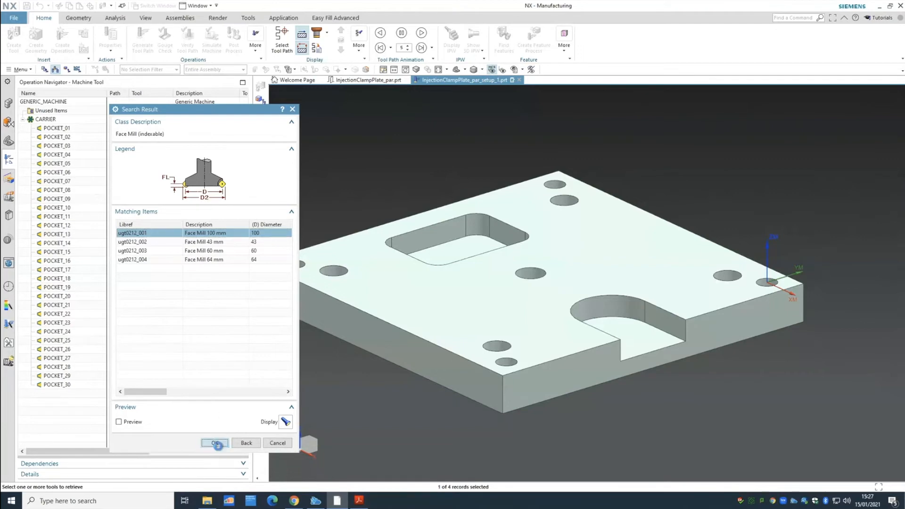
pyautogui.click(215, 443)
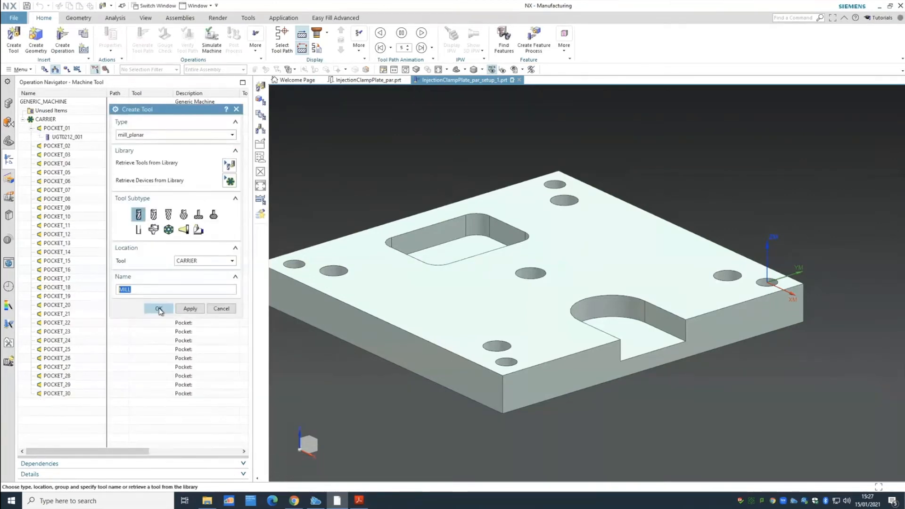
# - Open the parameters of a new MILL tool in CARRIER and inspect its tool, shank, holder and additional settings
pyautogui.click(159, 309)
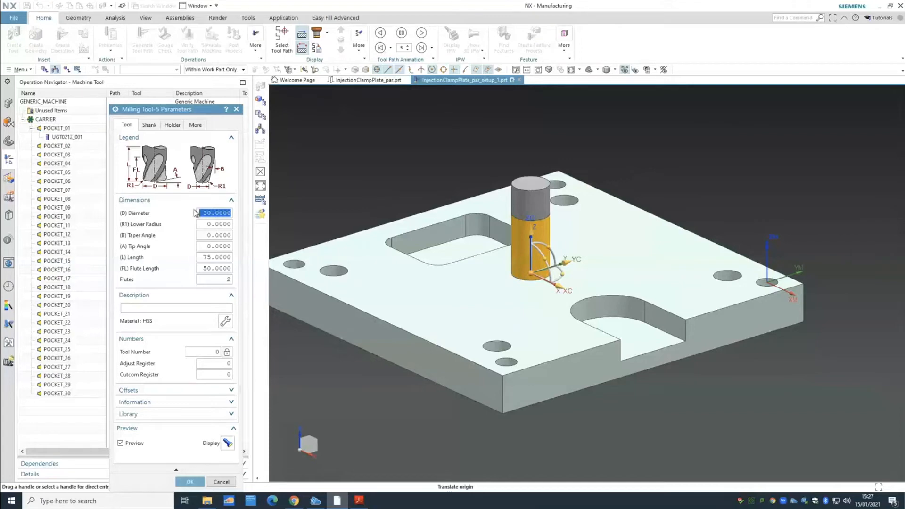
pyautogui.click(150, 125)
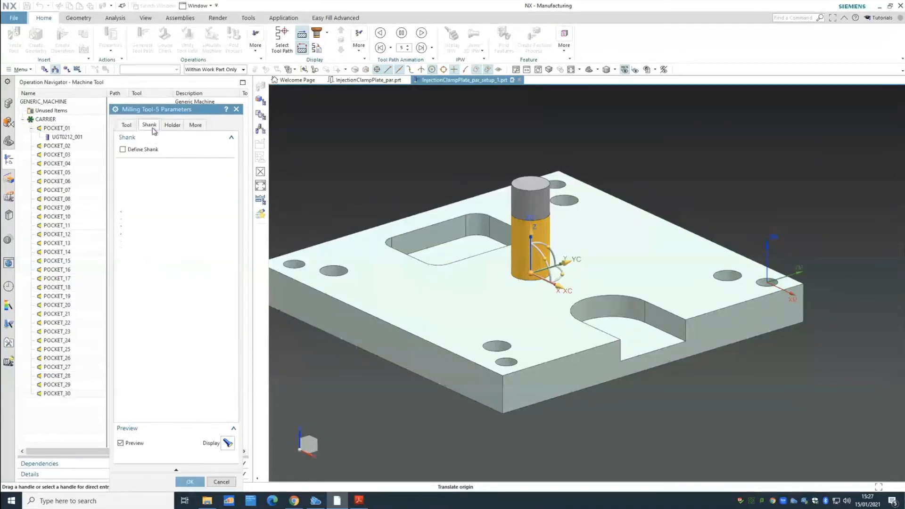
pyautogui.click(173, 128)
pyautogui.click(195, 126)
pyautogui.click(132, 127)
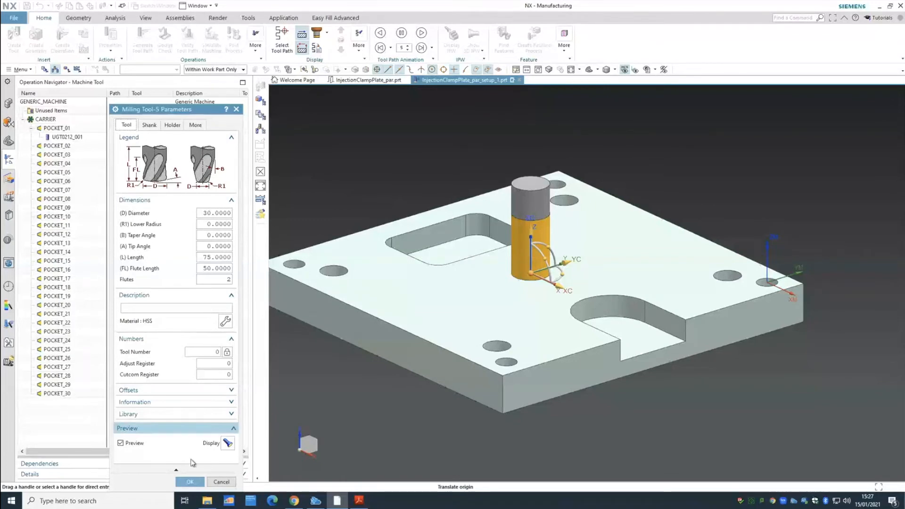
# - Create the MILL tool with a 30 mm diameter and 75 mm length, and reopen its parameters for review
pyautogui.click(190, 482)
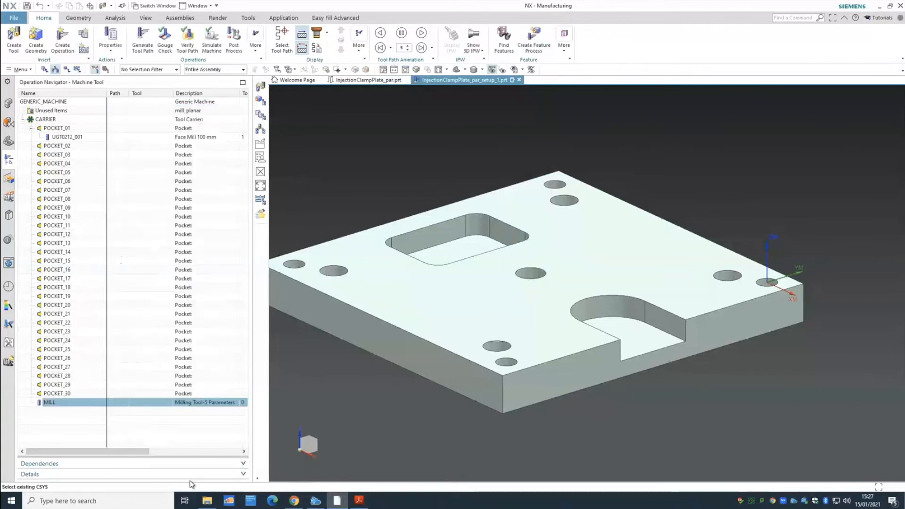
pyautogui.doubleClick(66, 406)
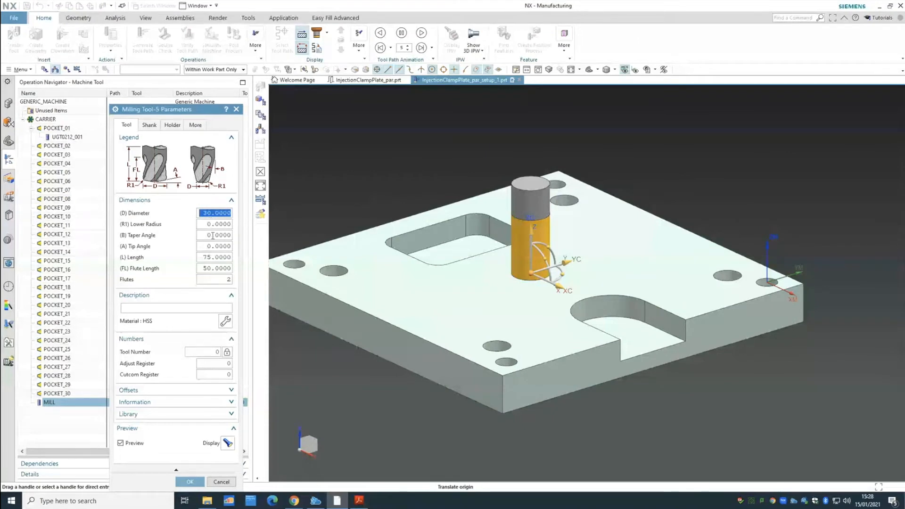
pyautogui.click(209, 213)
pyautogui.click(198, 480)
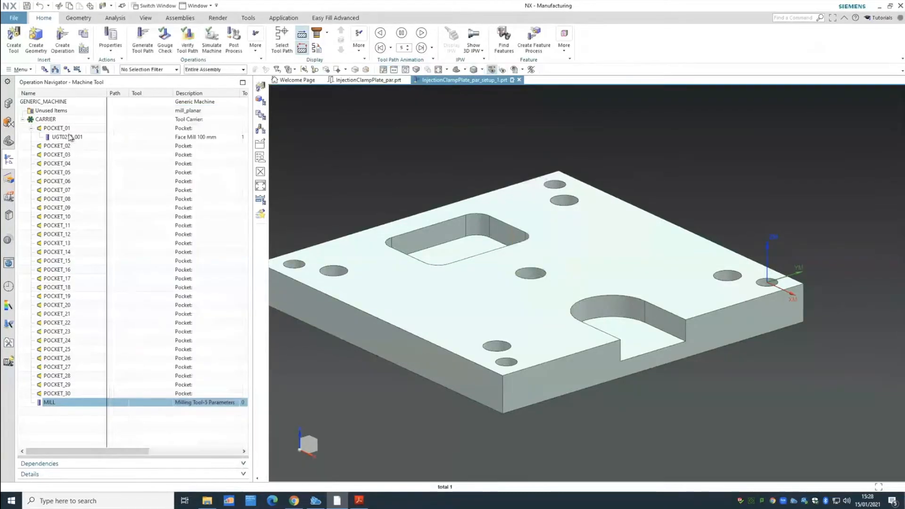
# - Delete the MILL tool from the machine tool tree
pyautogui.rightClick(65, 403)
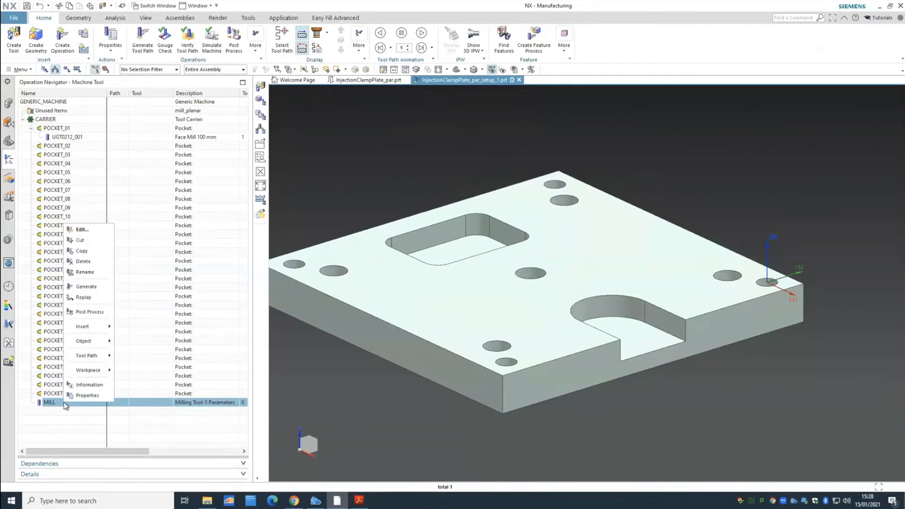
pyautogui.click(87, 262)
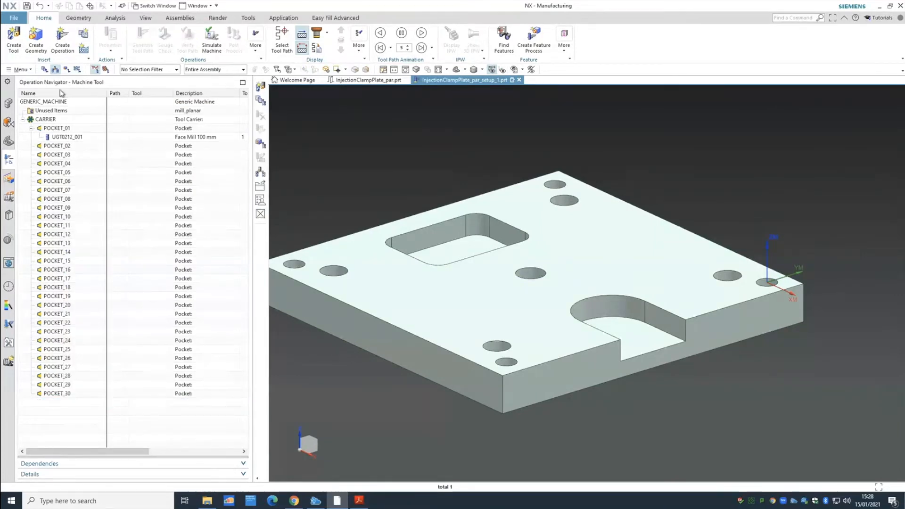
# - Retrieve the indexable 100 mm face mill ugt0212_001 from the milling tool library into the carrier
pyautogui.click(14, 38)
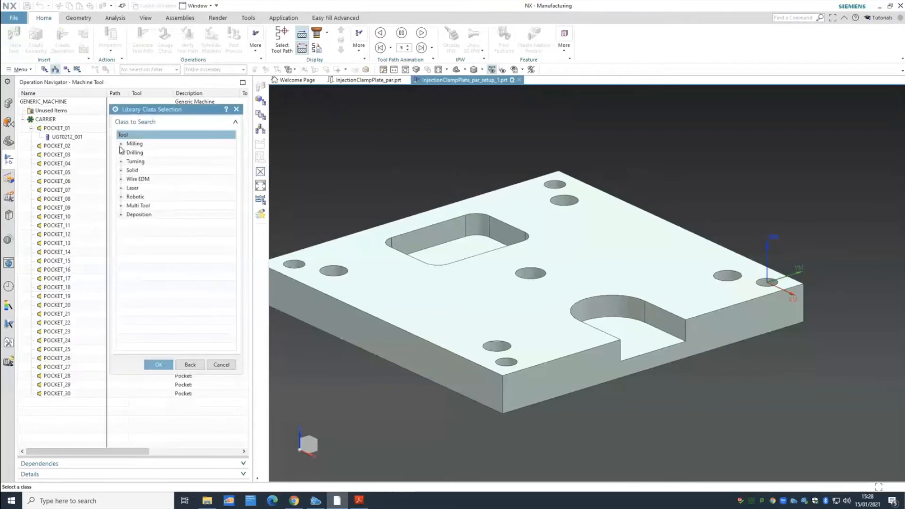
pyautogui.click(121, 144)
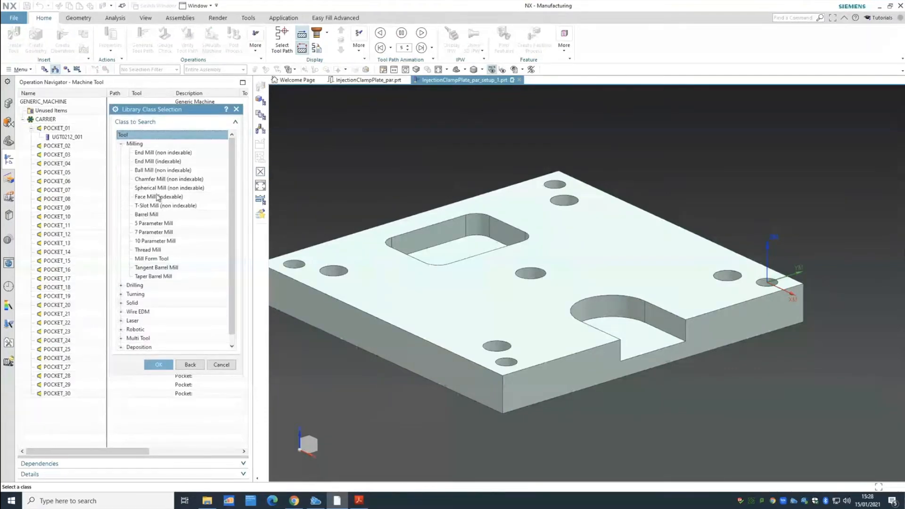
pyautogui.click(158, 197)
pyautogui.click(159, 364)
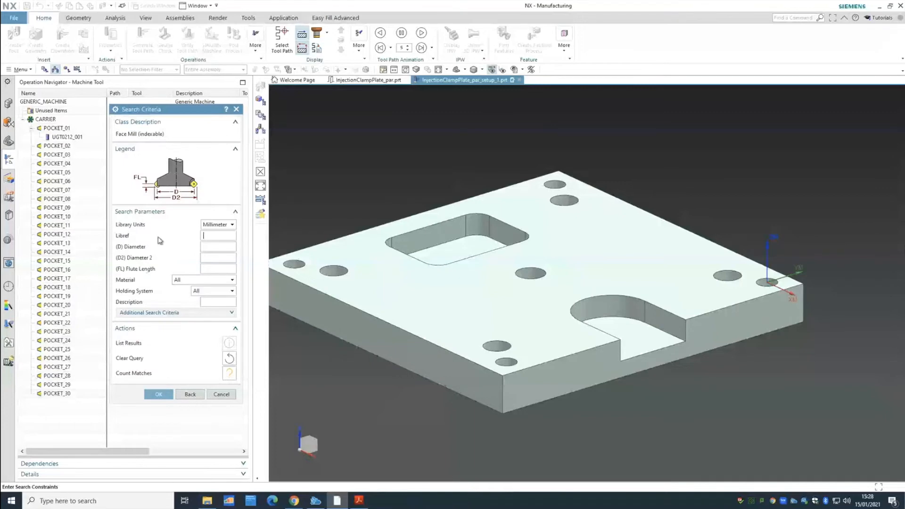
pyautogui.click(159, 395)
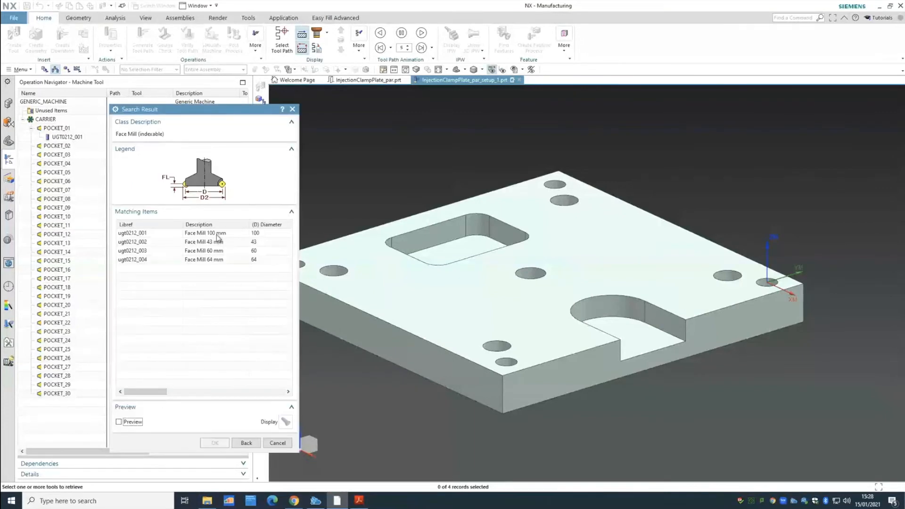
pyautogui.click(217, 235)
pyautogui.click(214, 443)
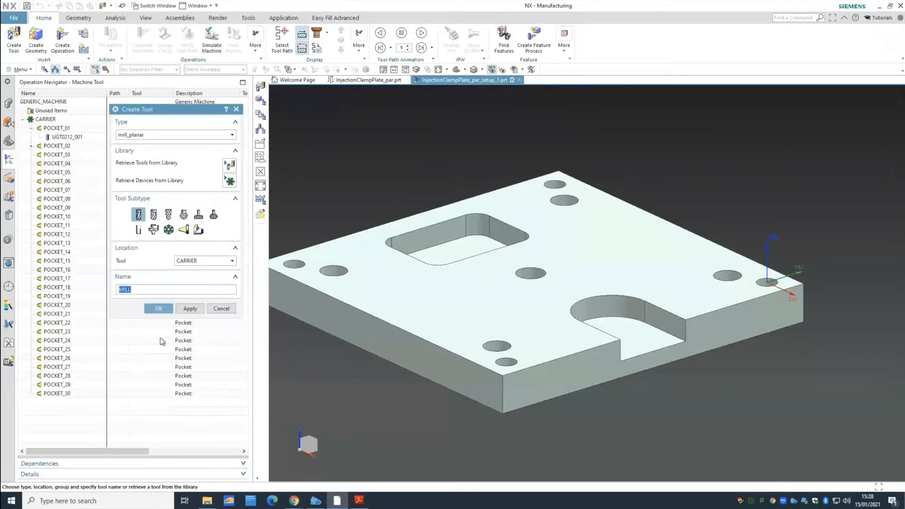
pyautogui.click(220, 309)
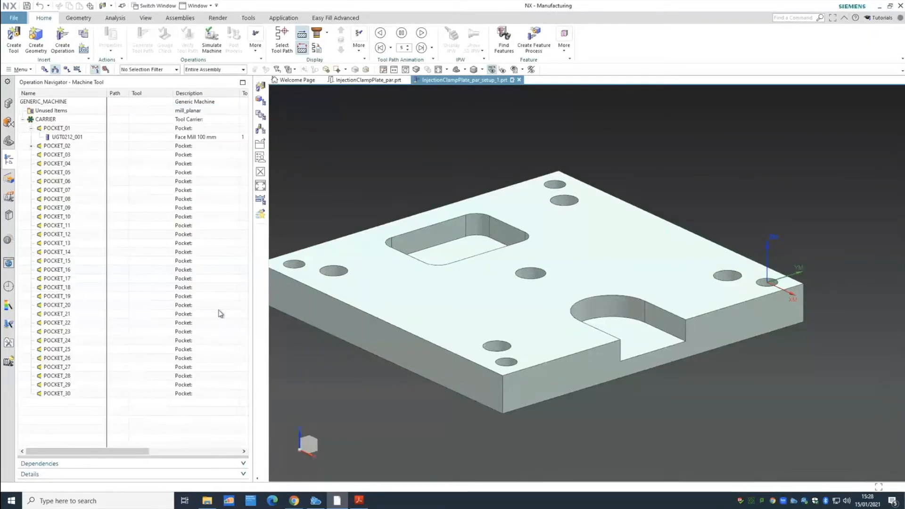
# - Preview and compare the 100 mm face mills held in POCKET_01 and POCKET_02
pyautogui.click(71, 138)
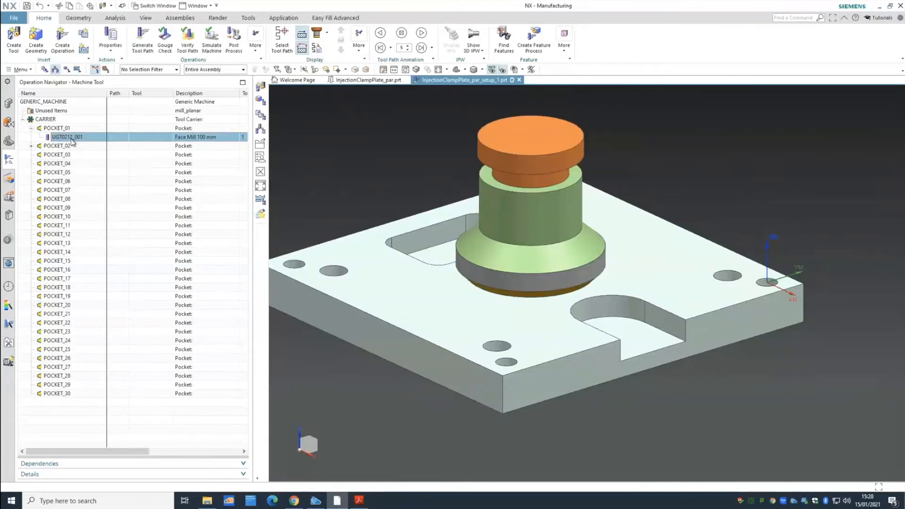
pyautogui.click(32, 146)
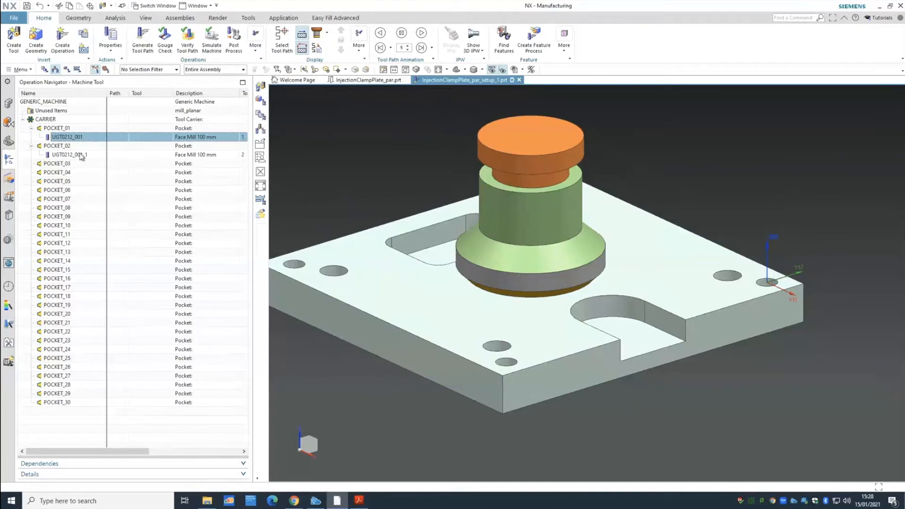
pyautogui.click(79, 156)
pyautogui.click(81, 141)
pyautogui.click(85, 156)
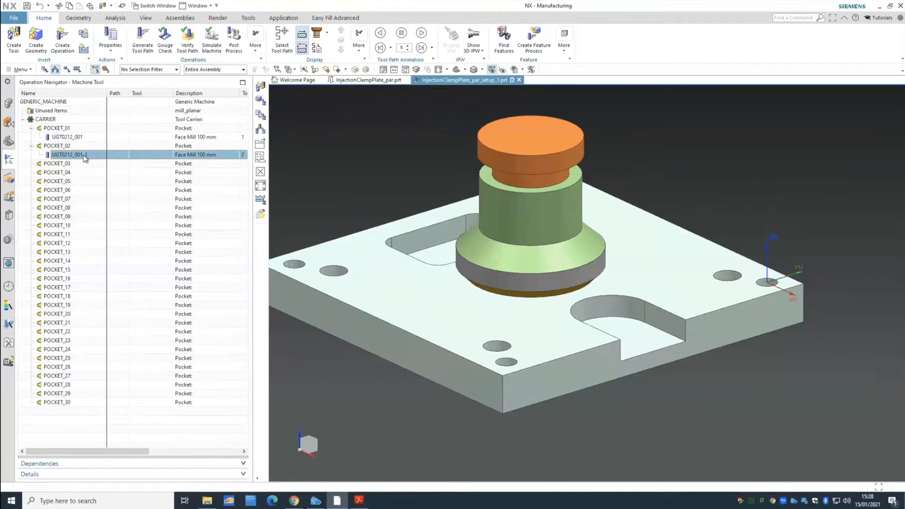
# - Move the duplicate 100 mm face mill from POCKET_02 to POCKET_03
pyautogui.rightClick(85, 158)
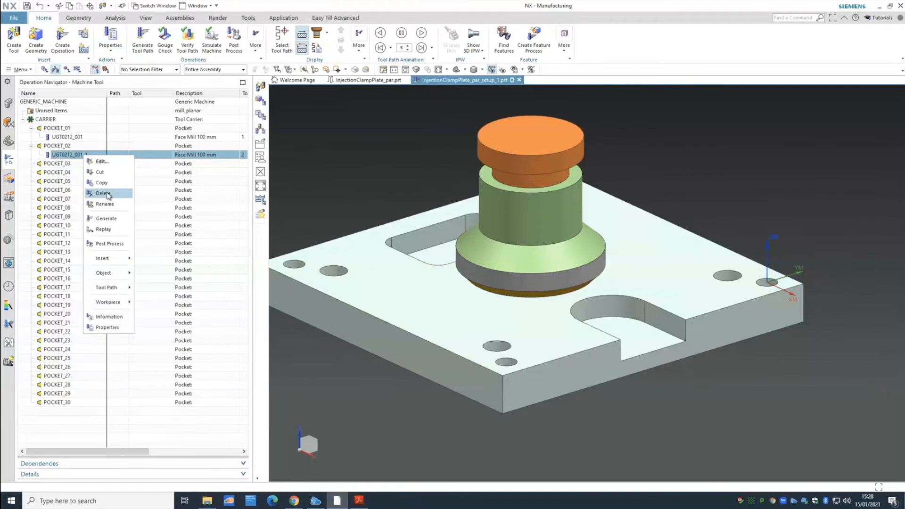
pyautogui.click(62, 156)
pyautogui.moveTo(62, 156); pyautogui.dragTo(87, 169)
pyautogui.moveTo(85, 167); pyautogui.dragTo(87, 166)
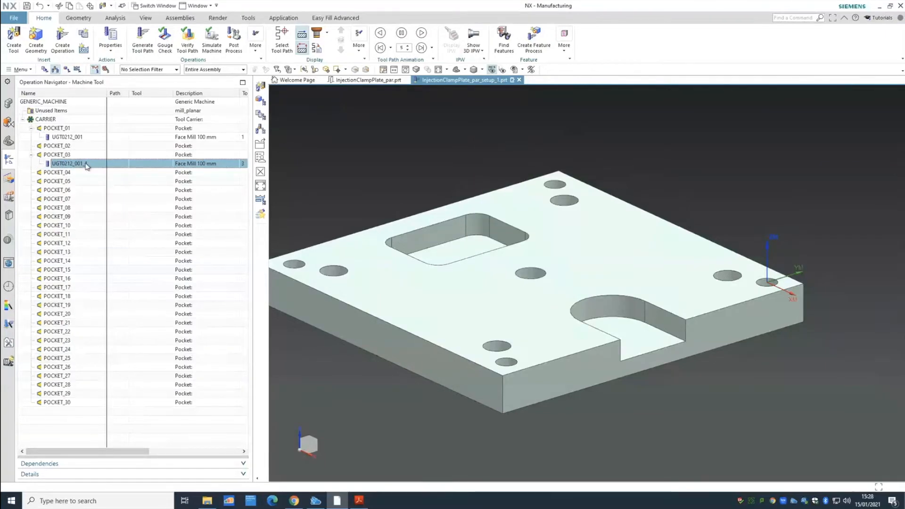
# - Delete the duplicate face mill from POCKET_03 and select the original one in POCKET_01
pyautogui.rightClick(87, 165)
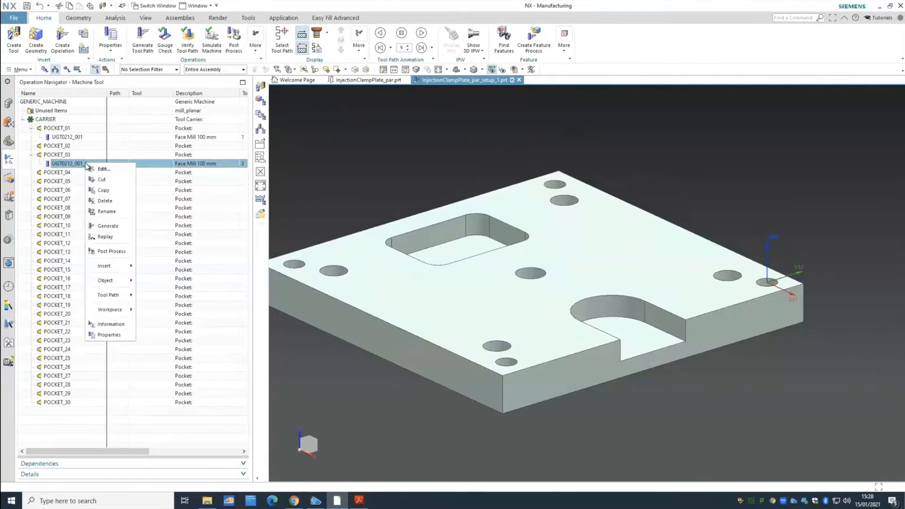
pyautogui.click(101, 202)
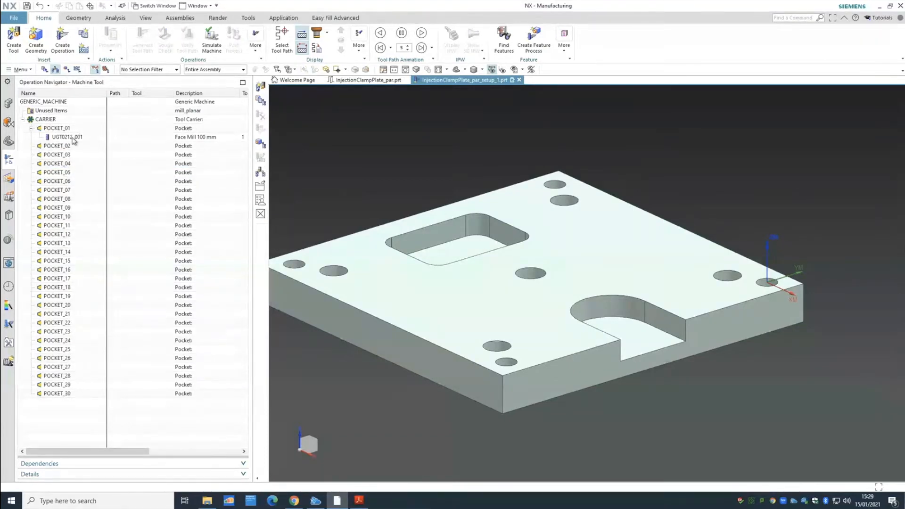
pyautogui.click(73, 138)
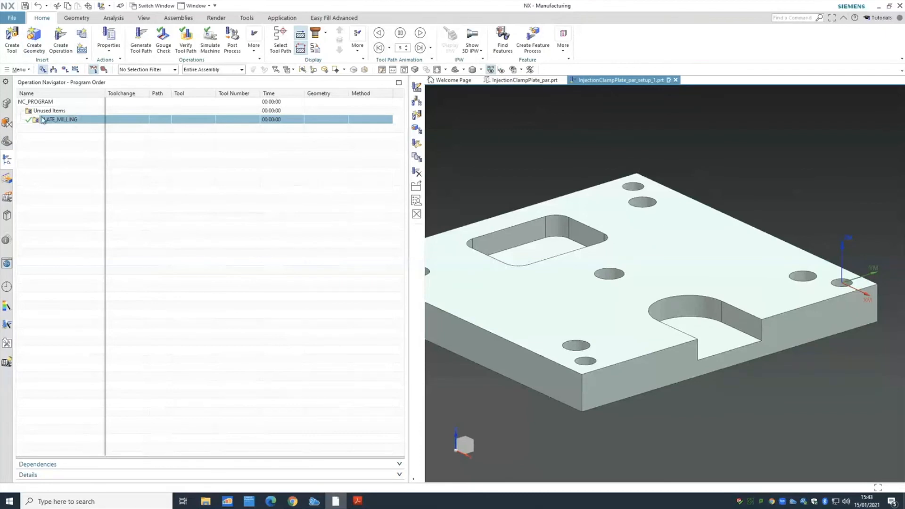
pyautogui.rightClick(56, 123)
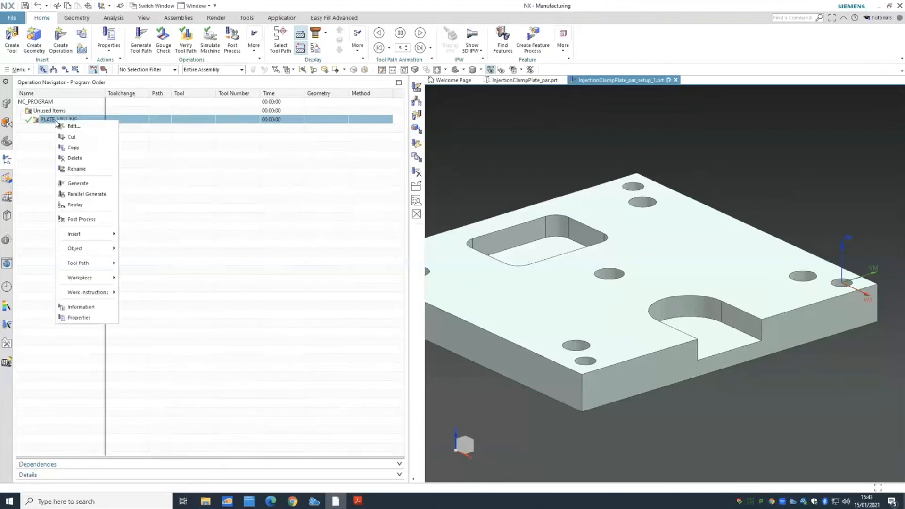
pyautogui.click(50, 121)
pyautogui.click(55, 120)
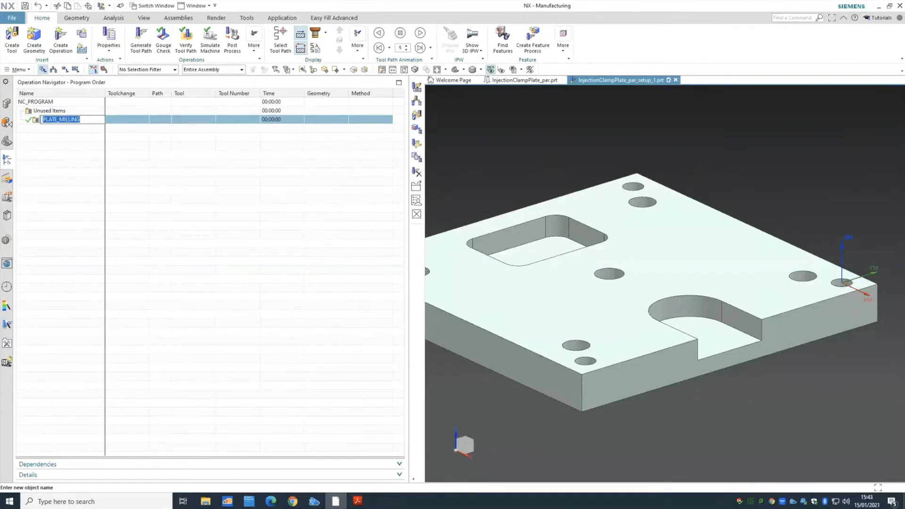
pyautogui.click(78, 140)
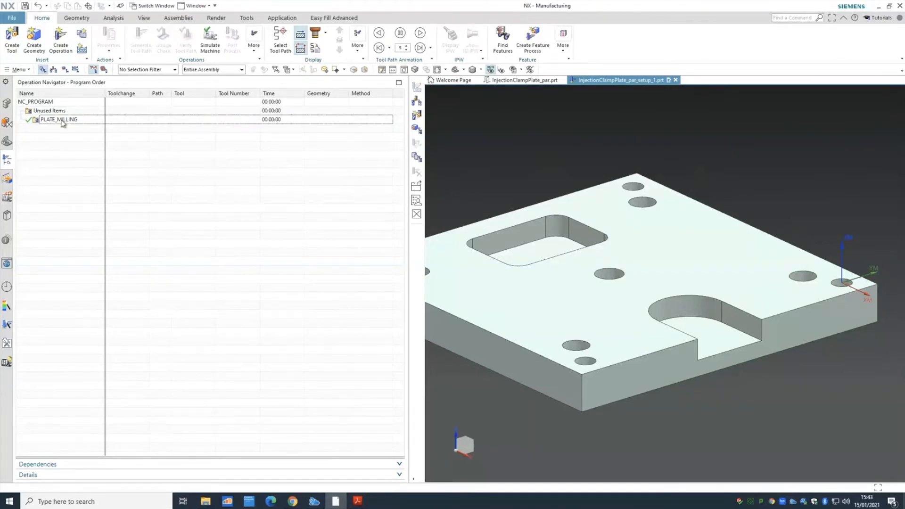
# - Review the PLATE_MILLING program, the geometry tree with MCS_MILL and WORKPIECE, and the tools in the machine tool view
pyautogui.click(62, 122)
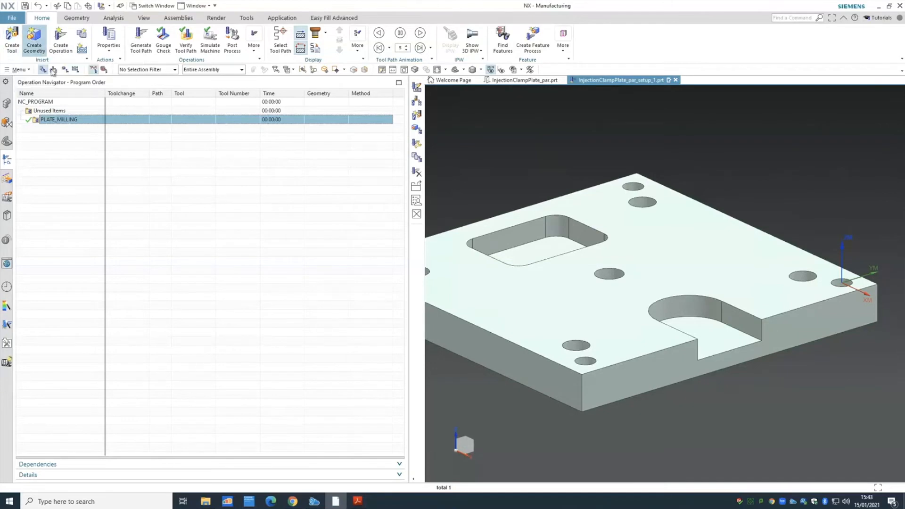
pyautogui.click(53, 70)
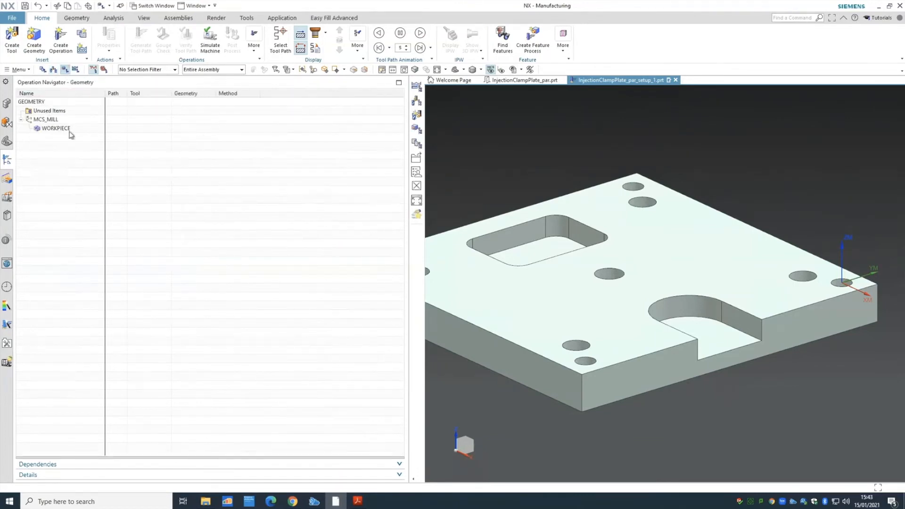
pyautogui.click(53, 69)
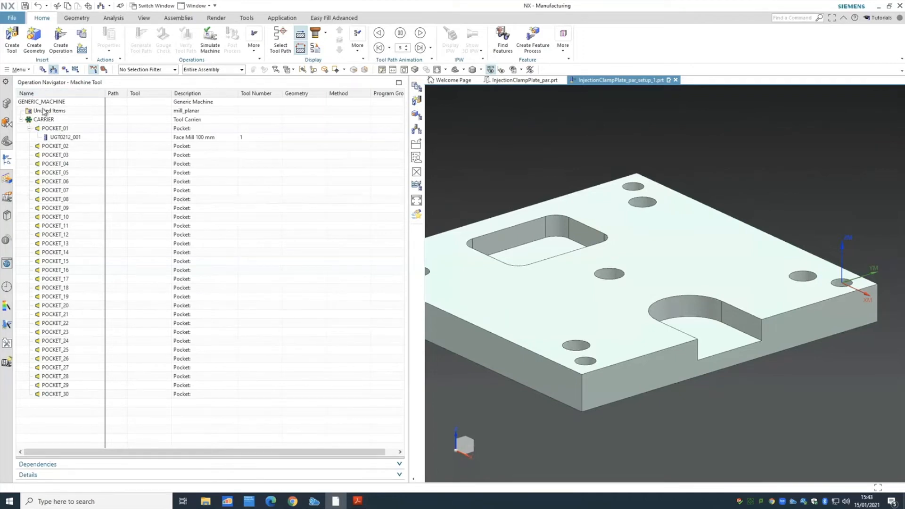
# - Start a new mill_planar operation using the Face Milling with Boundaries subtype
pyautogui.click(61, 44)
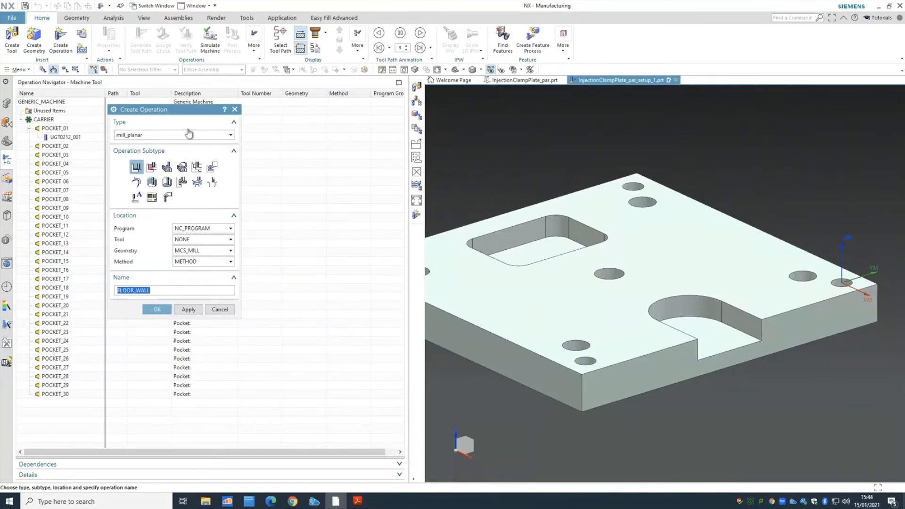
pyautogui.click(166, 135)
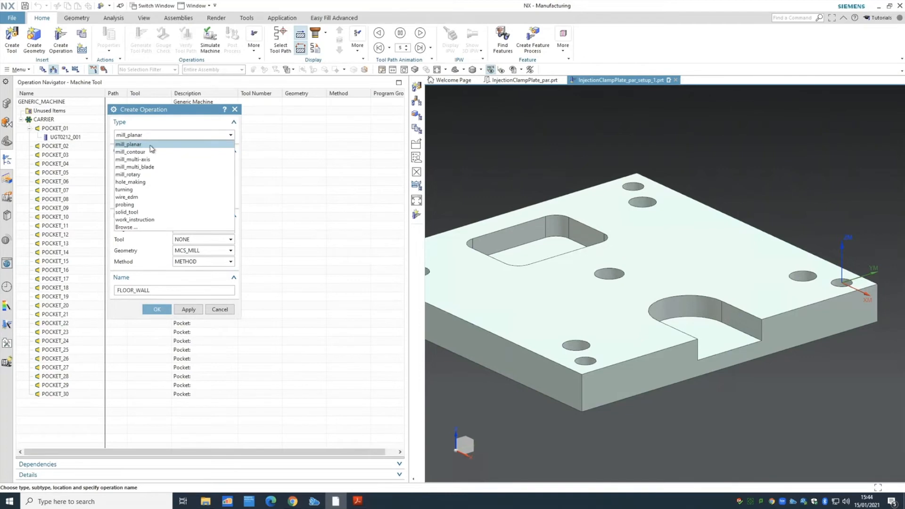
pyautogui.click(152, 145)
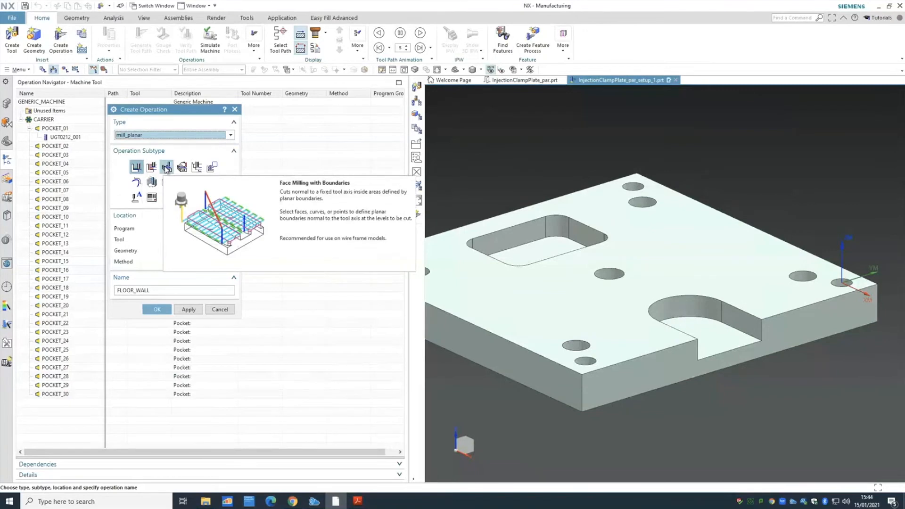
pyautogui.click(167, 167)
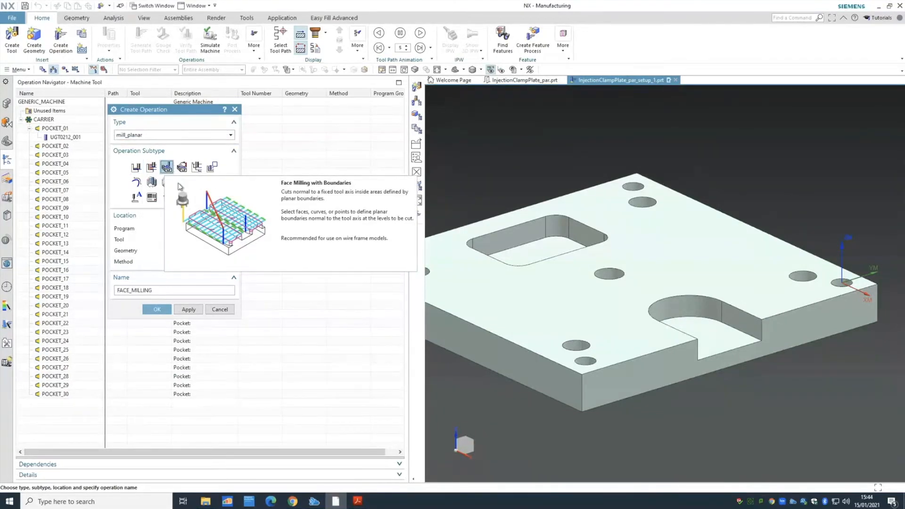
pyautogui.click(137, 168)
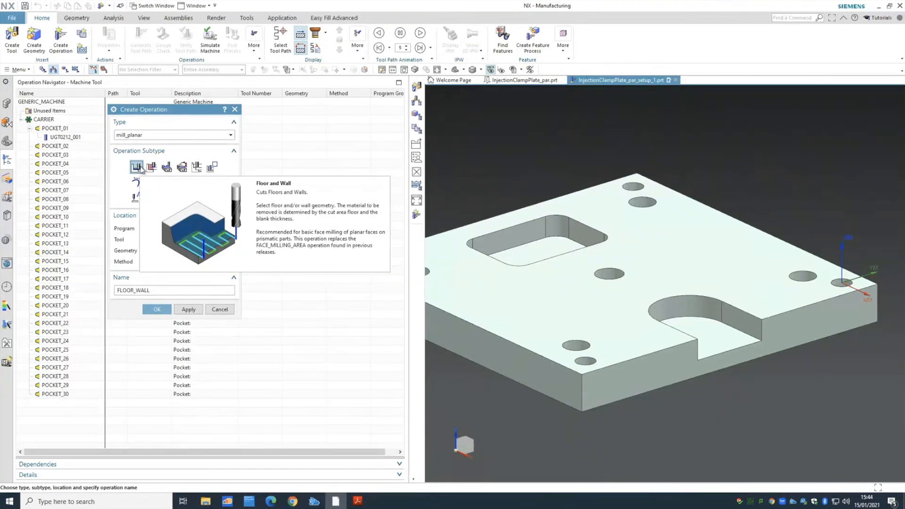
pyautogui.click(167, 168)
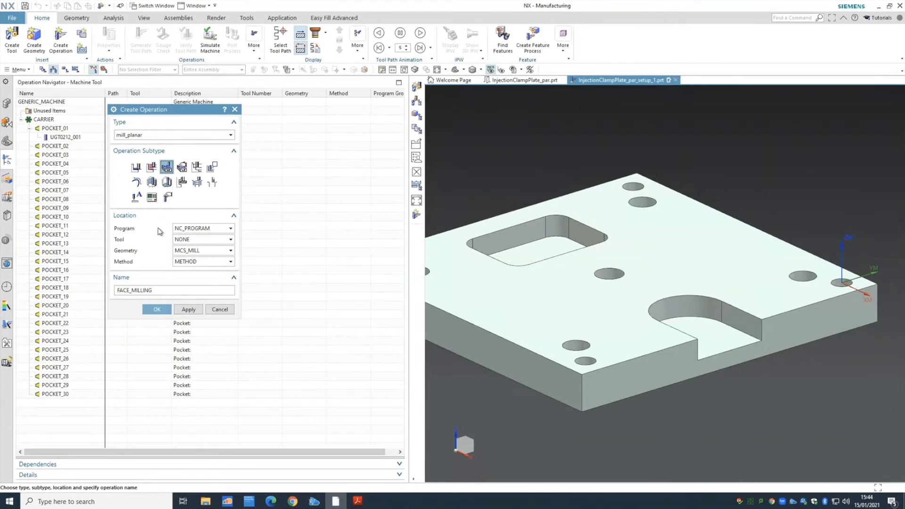
# - Assign the face milling operation to the PLATE_MILLING program and the 100 mm face mill UGT0212_001
pyautogui.click(197, 228)
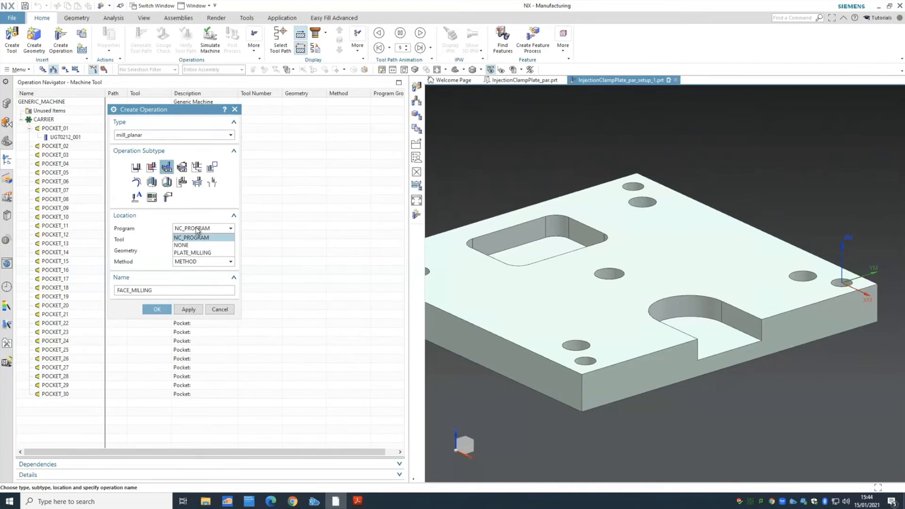
pyautogui.click(199, 254)
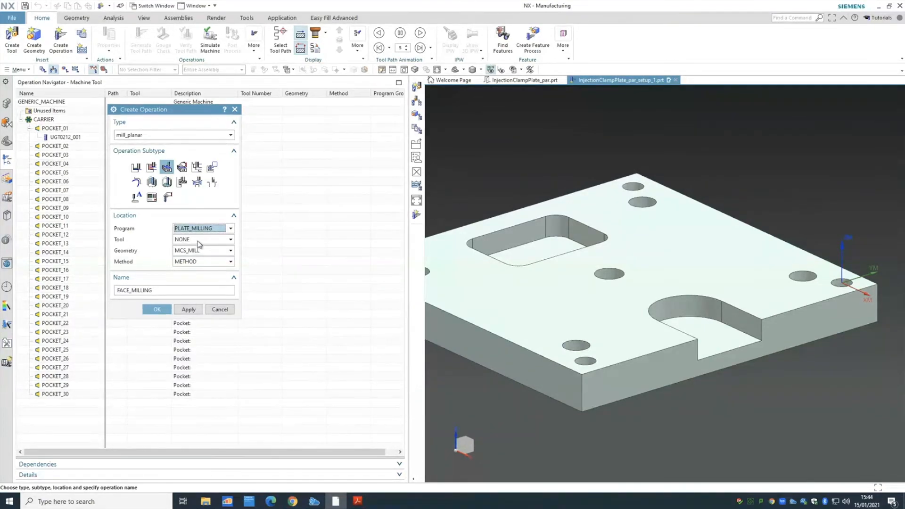
pyautogui.click(199, 241)
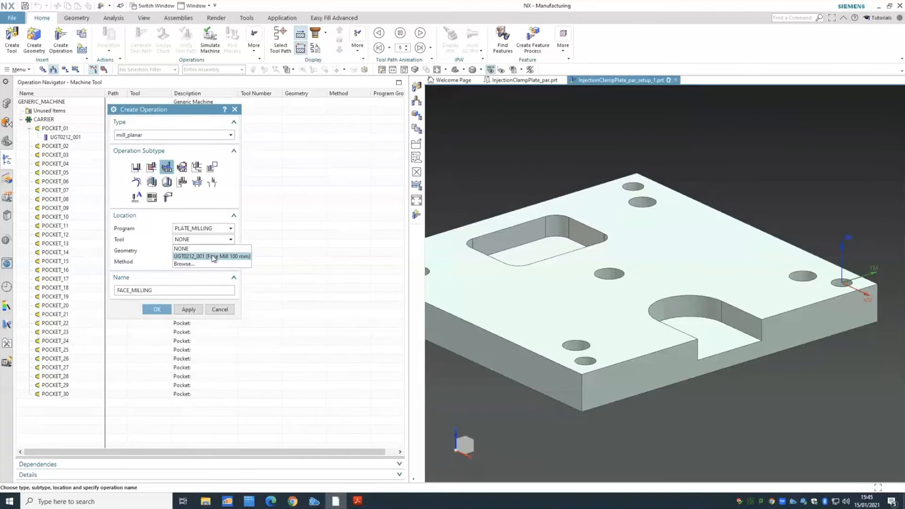
pyautogui.click(214, 257)
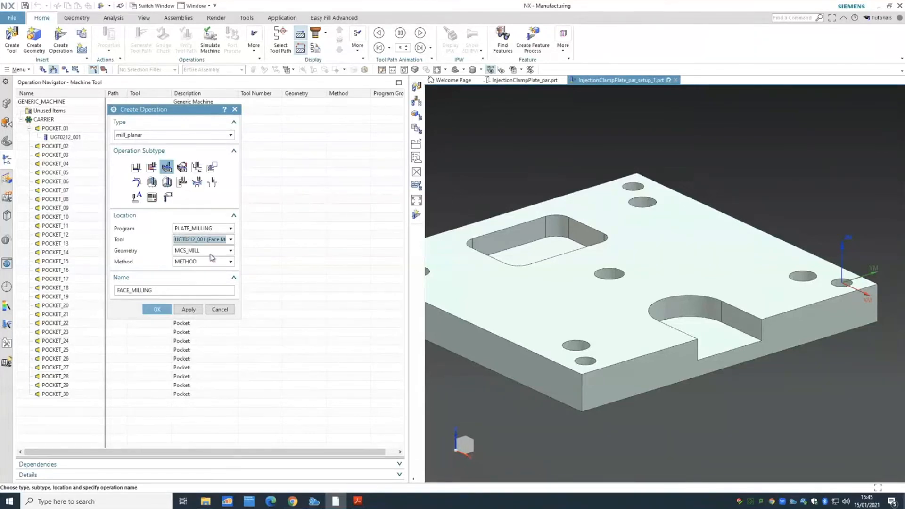
# - Assign the WORKPIECE geometry and the MILL_FINISH method to the face milling operation, and create it as FACE_MILLING
pyautogui.click(210, 251)
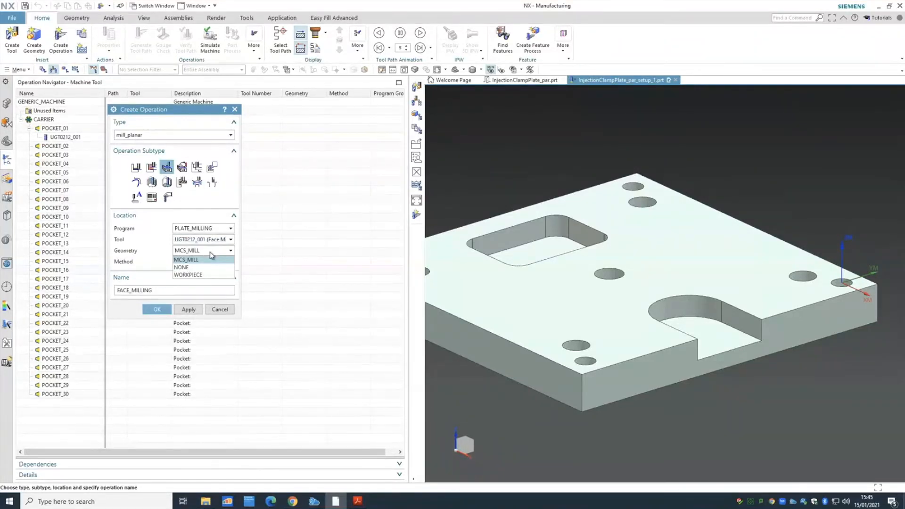
pyautogui.click(212, 275)
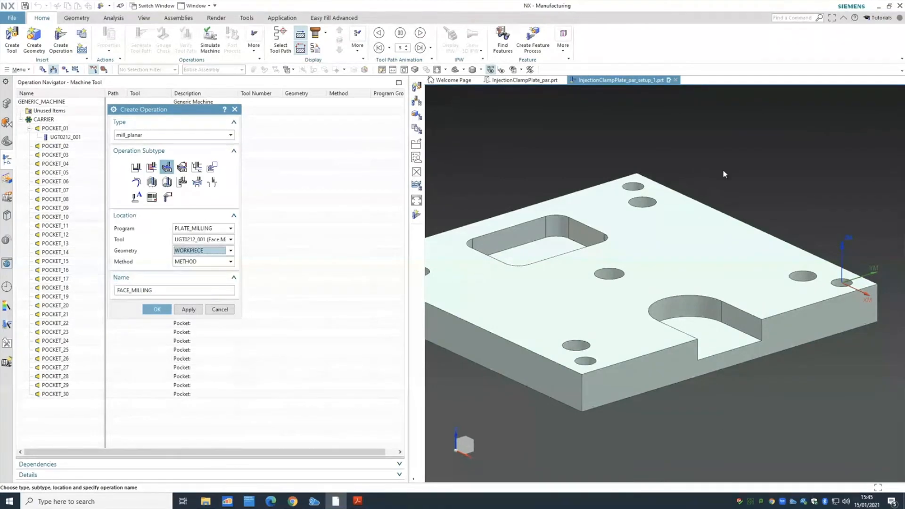
pyautogui.click(188, 263)
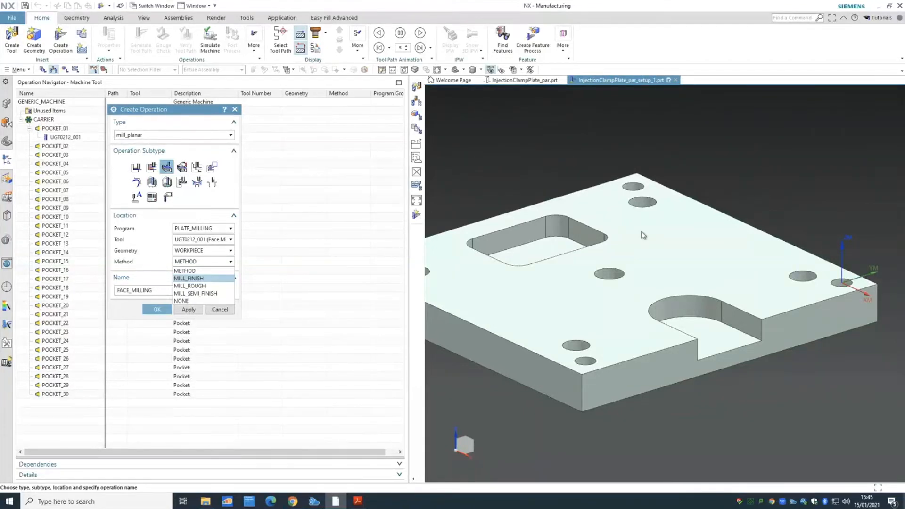
pyautogui.click(212, 286)
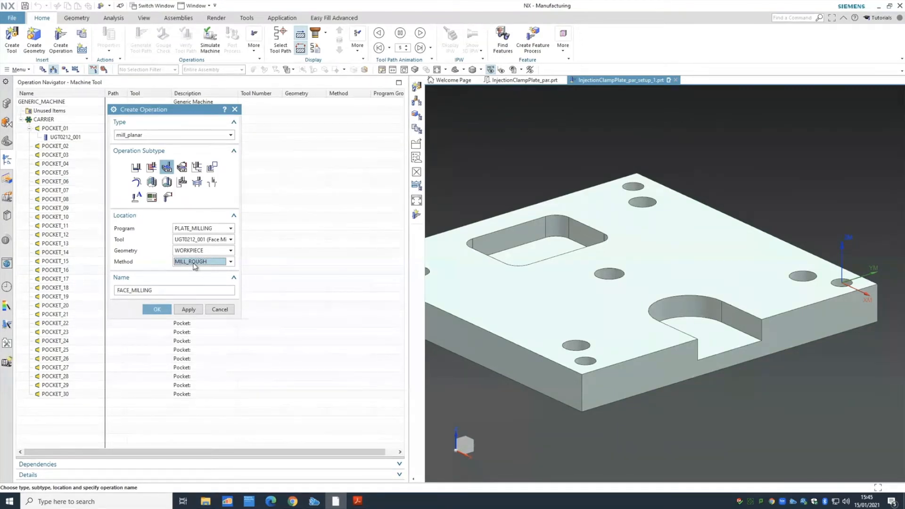
pyautogui.click(196, 262)
pyautogui.click(206, 294)
pyautogui.click(202, 262)
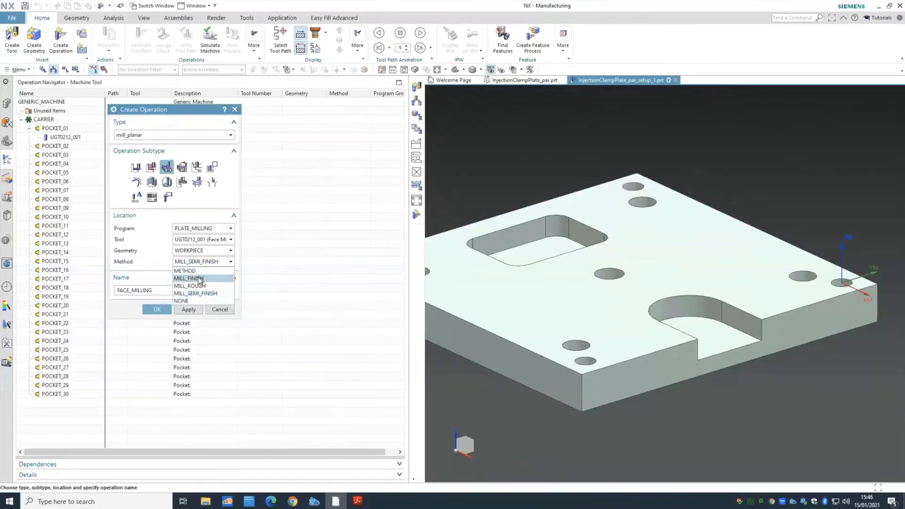
pyautogui.click(199, 278)
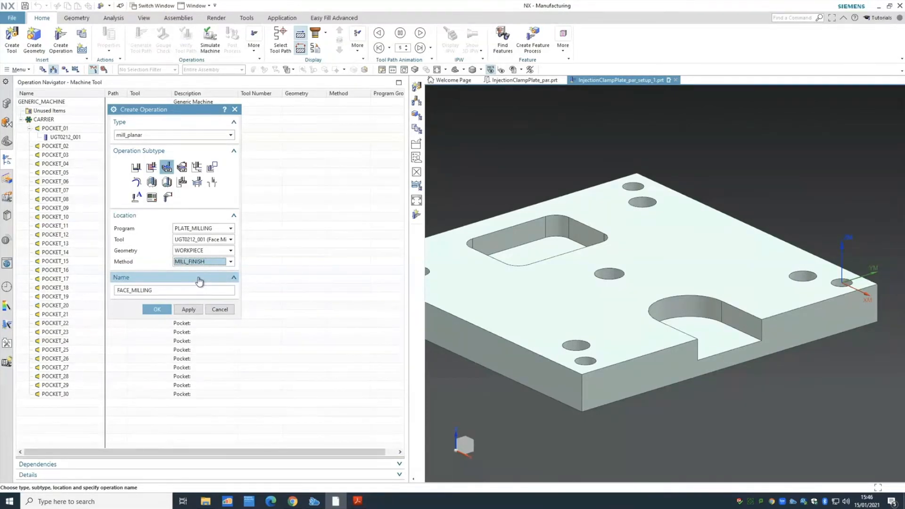
pyautogui.click(157, 309)
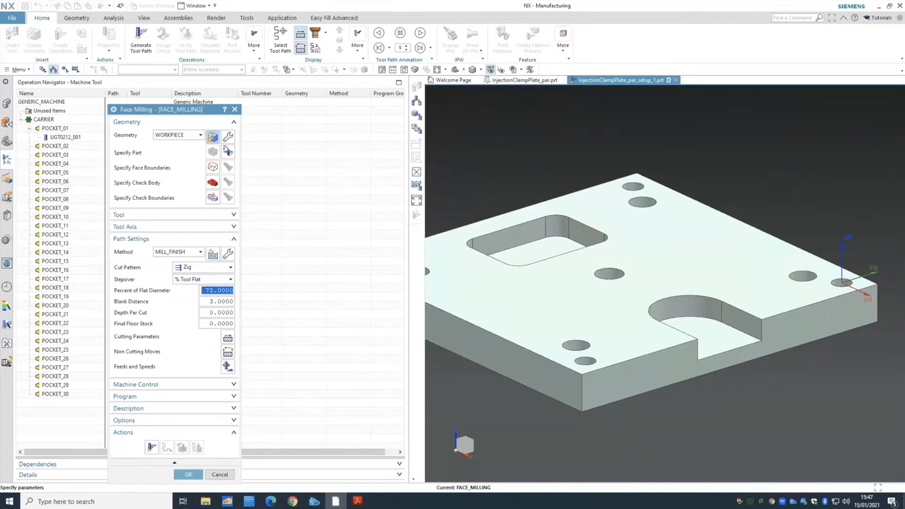
# - Display the operation's part geometry, and consult the Define the Cut Area slide in the Acrobat Reader PDF before returning to NX
pyautogui.click(228, 154)
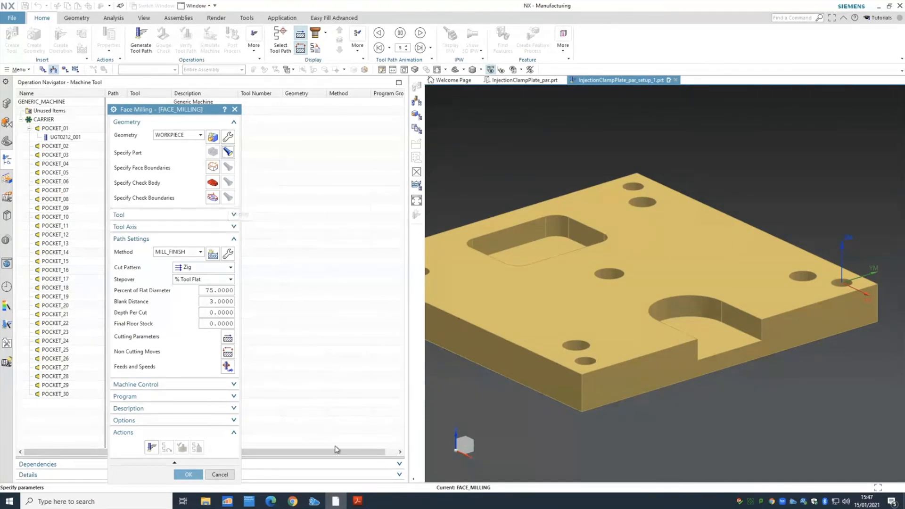
pyautogui.click(357, 501)
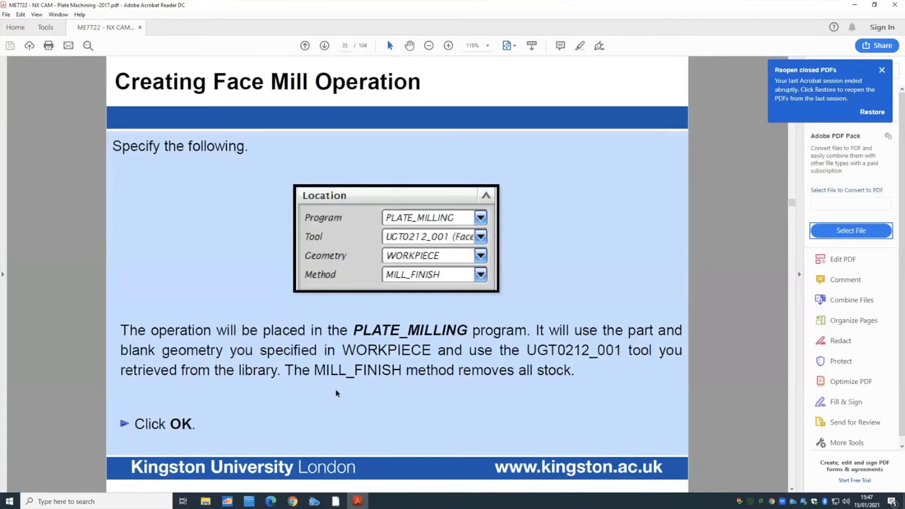
pyautogui.scroll(-1, 338, 393)
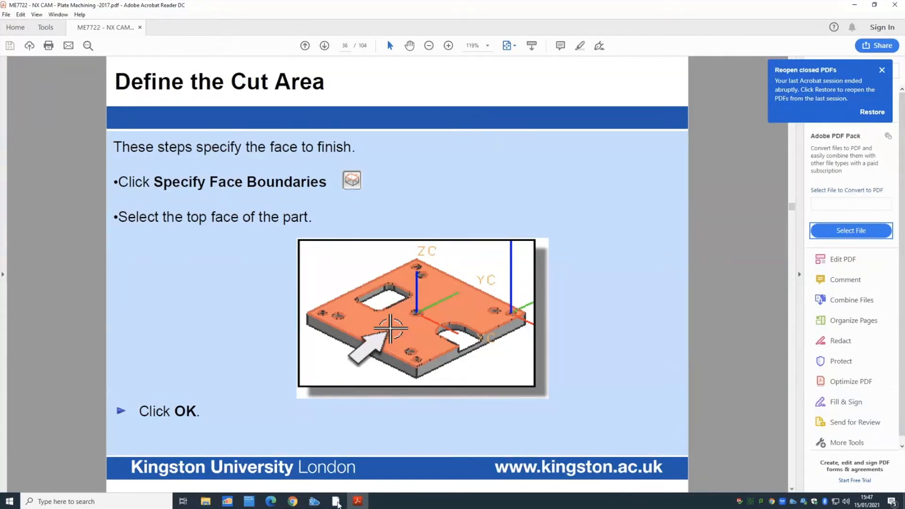
pyautogui.click(336, 501)
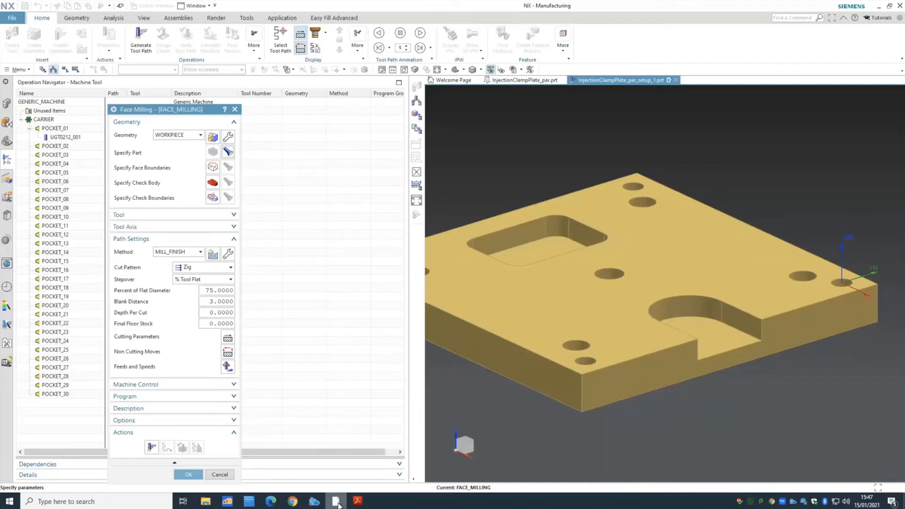
# - Specify the plate's top face as the face boundary using the Face selection method, and display the part and boundary geometry
pyautogui.click(213, 168)
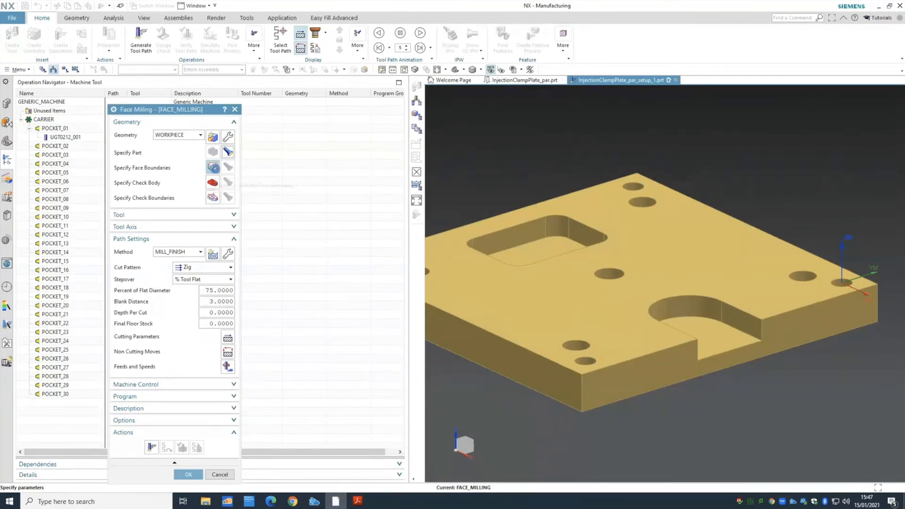
pyautogui.click(194, 135)
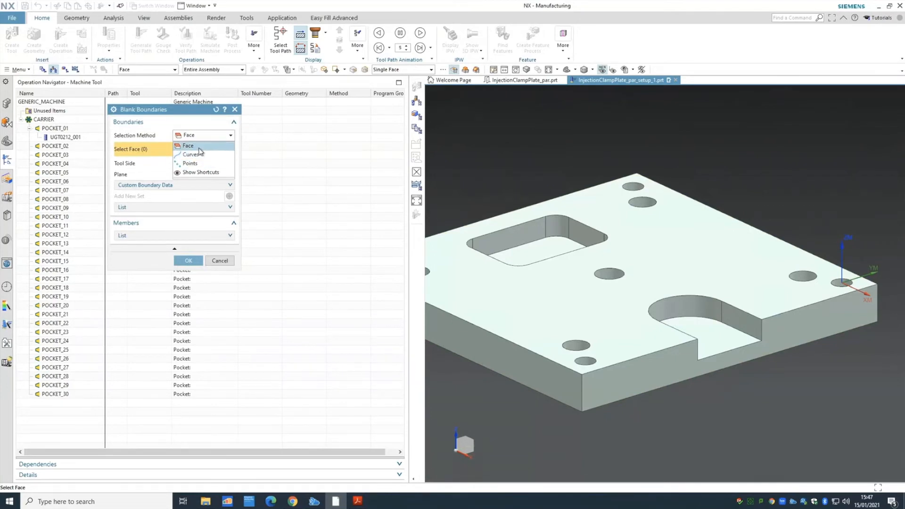
pyautogui.click(199, 146)
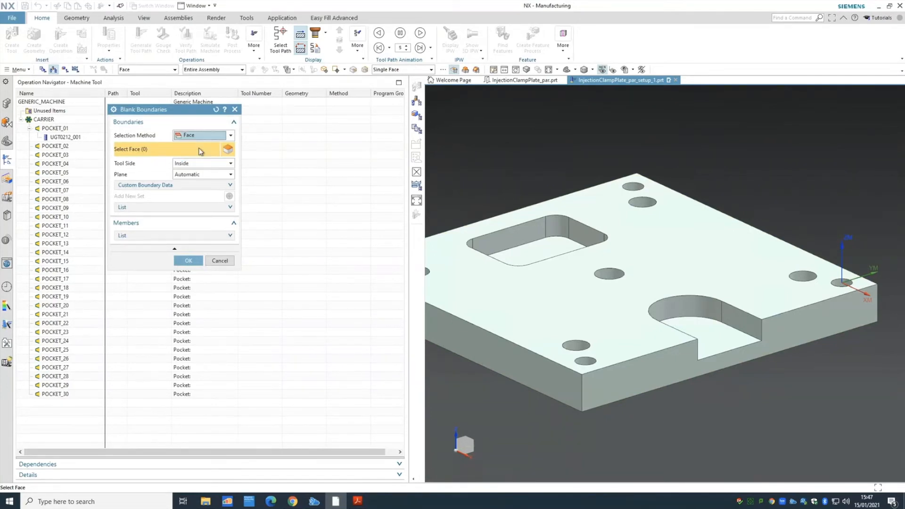
pyautogui.click(522, 292)
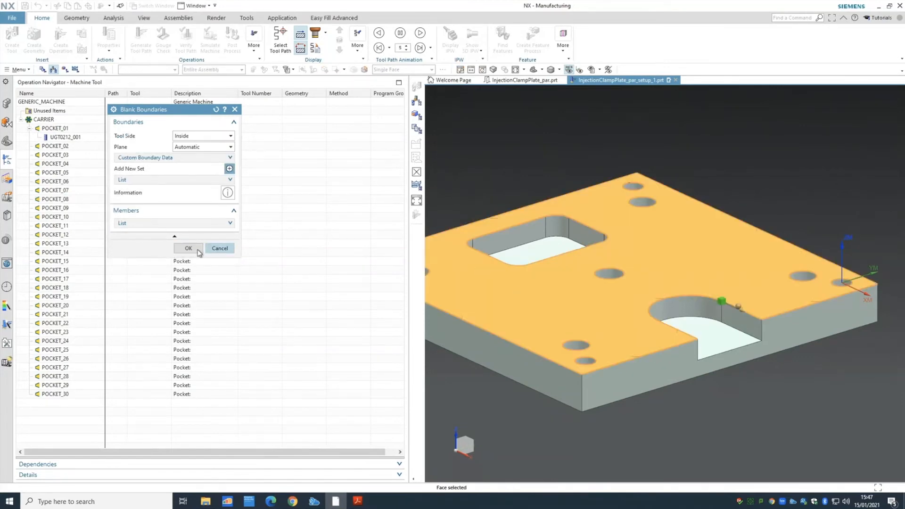
pyautogui.click(188, 248)
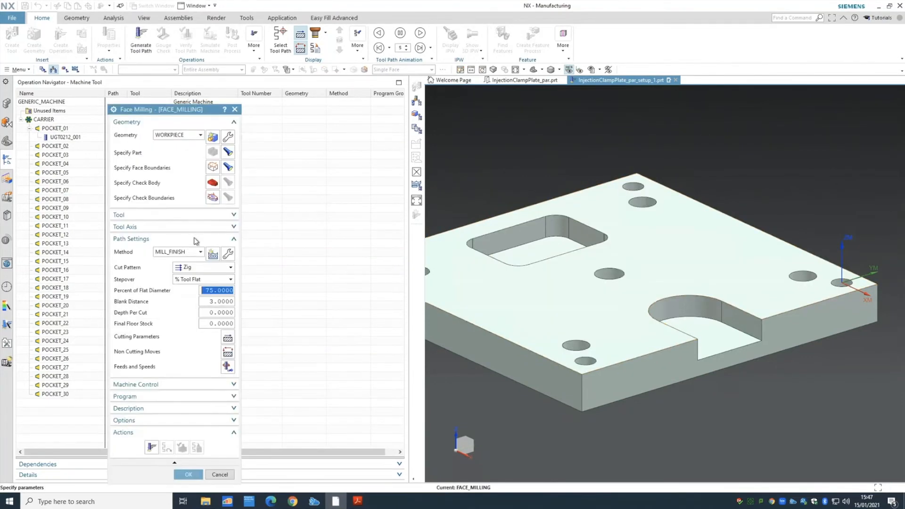
pyautogui.click(228, 152)
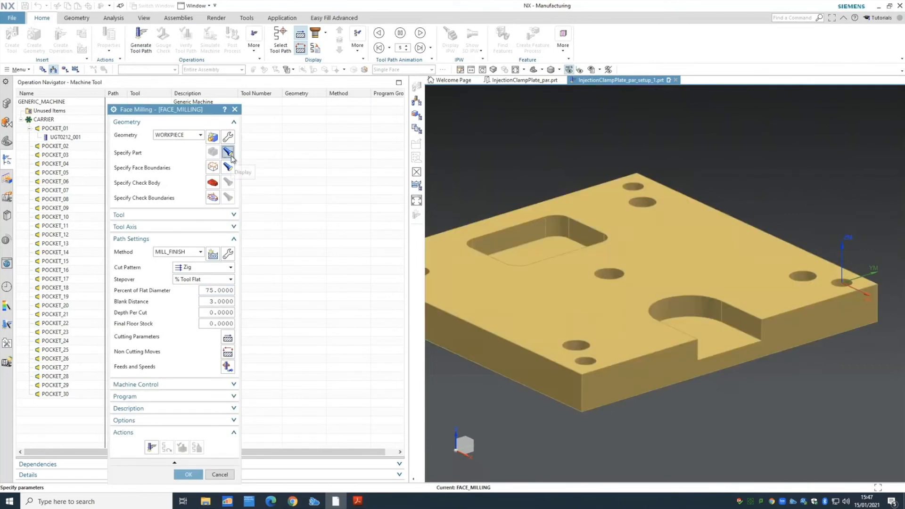
pyautogui.click(228, 167)
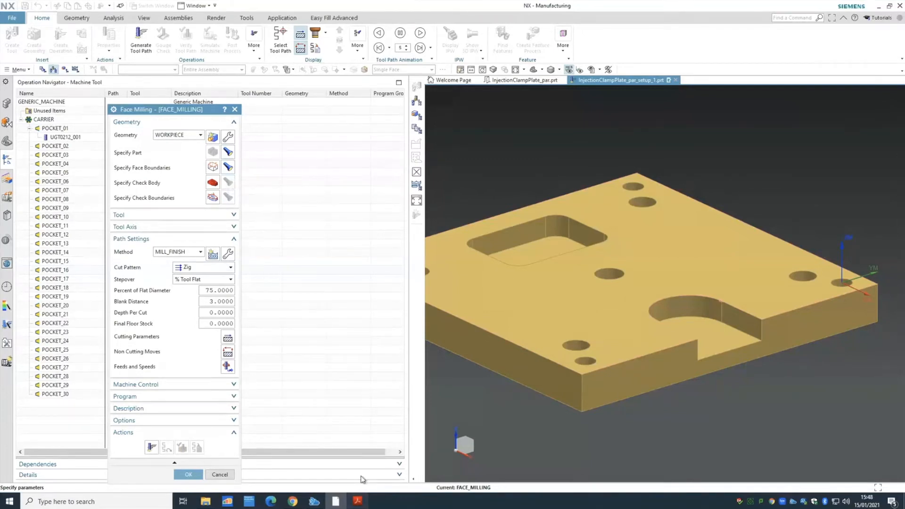
# - Switch to the PDF guide in Acrobat Reader and review the slides on tool path types, step over, scallop height and tool path selection
pyautogui.click(357, 501)
pyautogui.scroll(-2, 364, 373)
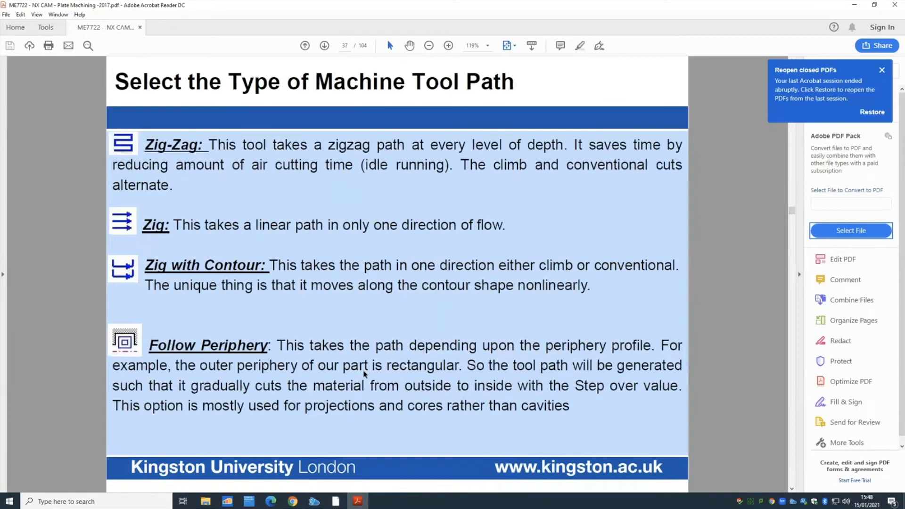
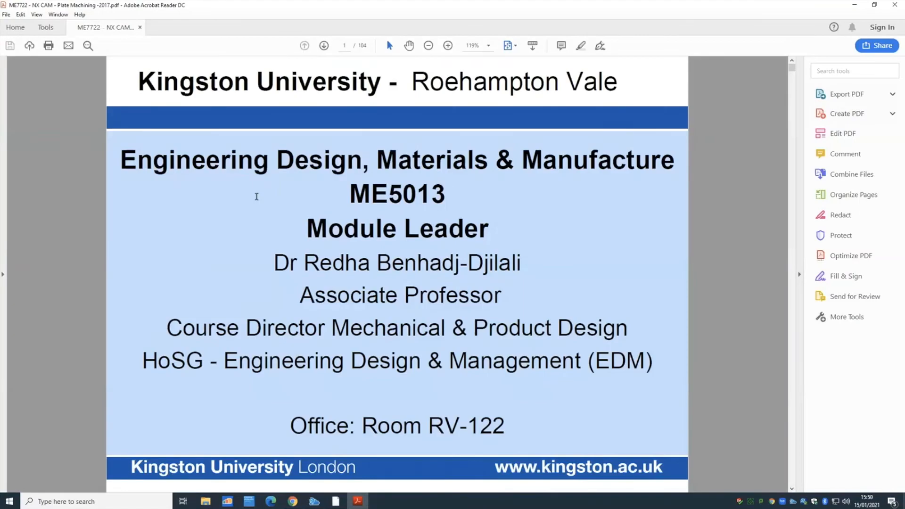
pyautogui.scroll(-10, 262, 219)
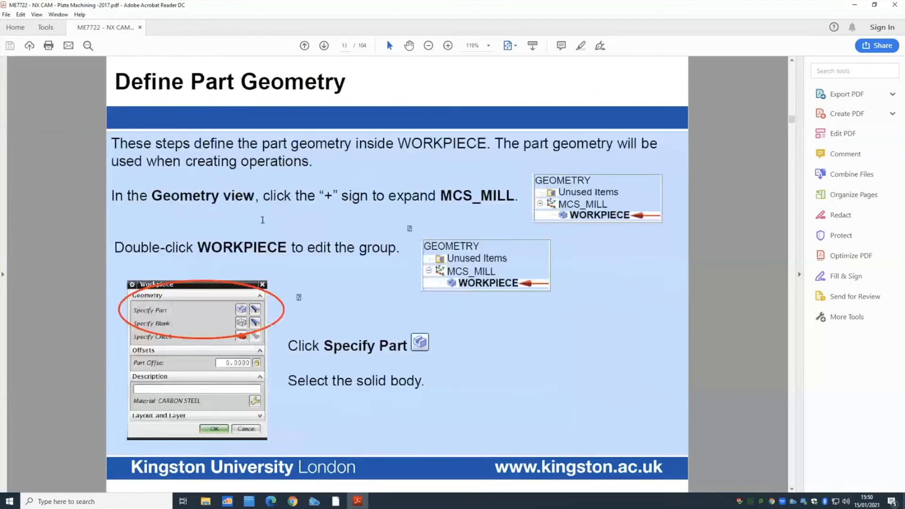
pyautogui.scroll(-14, 262, 220)
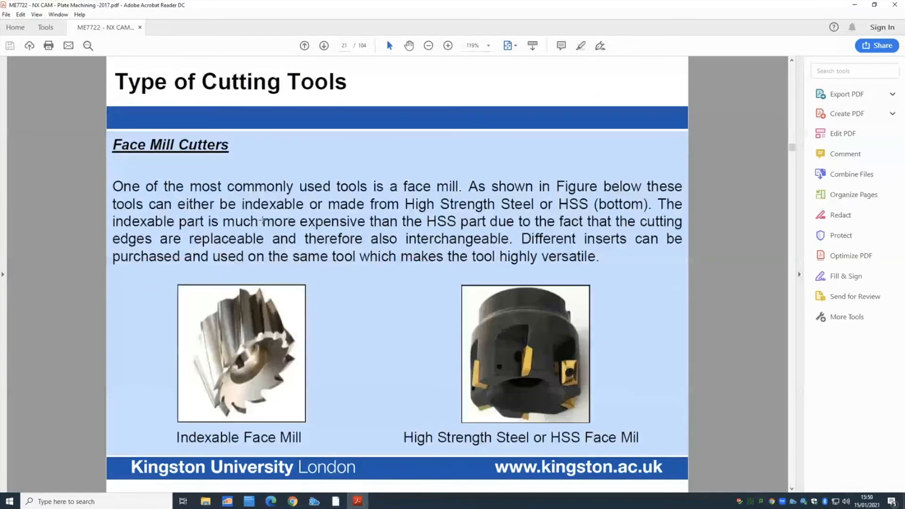
pyautogui.scroll(-7, 263, 220)
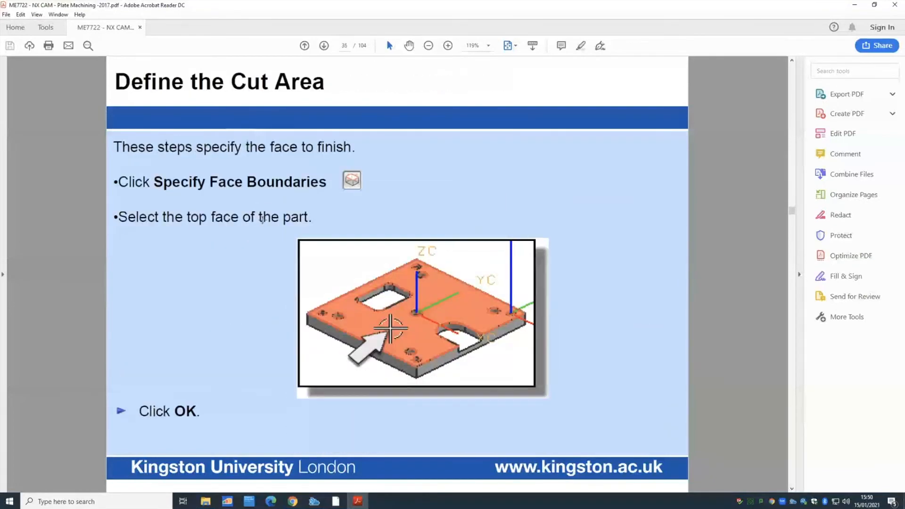
pyautogui.scroll(3, 262, 220)
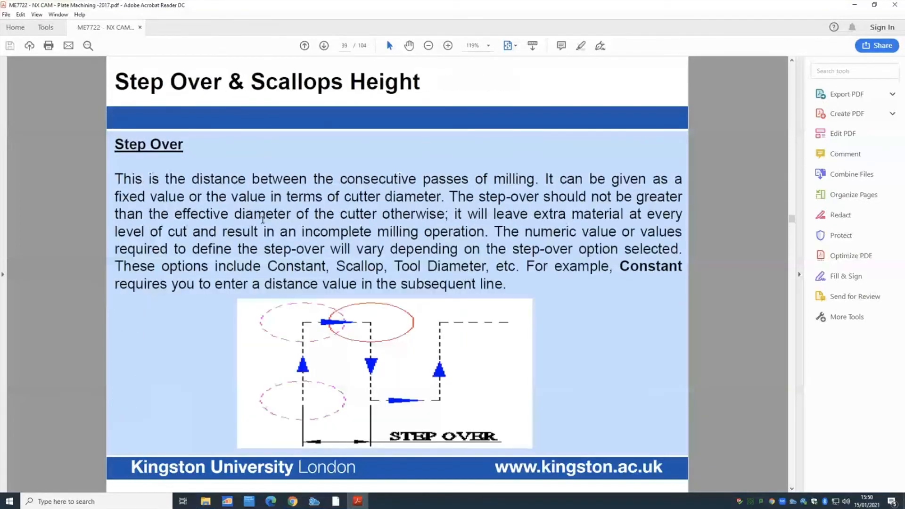
pyautogui.scroll(-1, 262, 220)
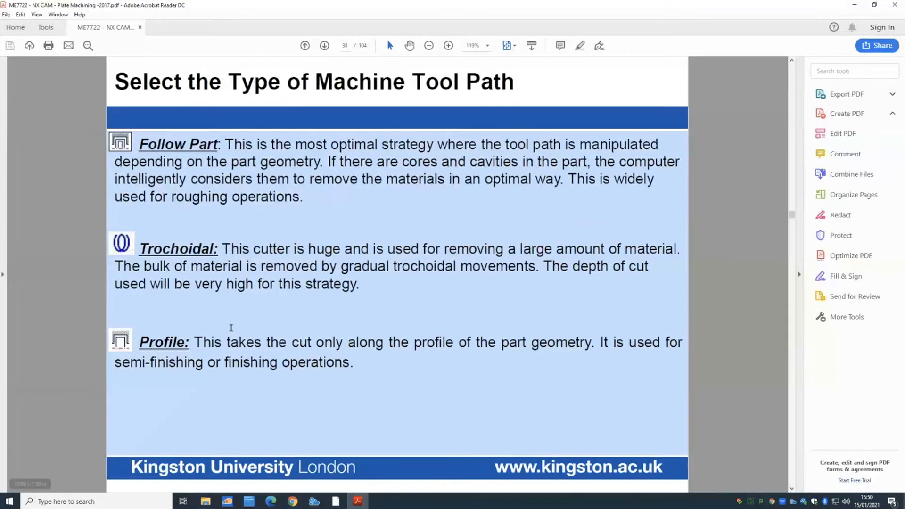
pyautogui.scroll(-2, 231, 328)
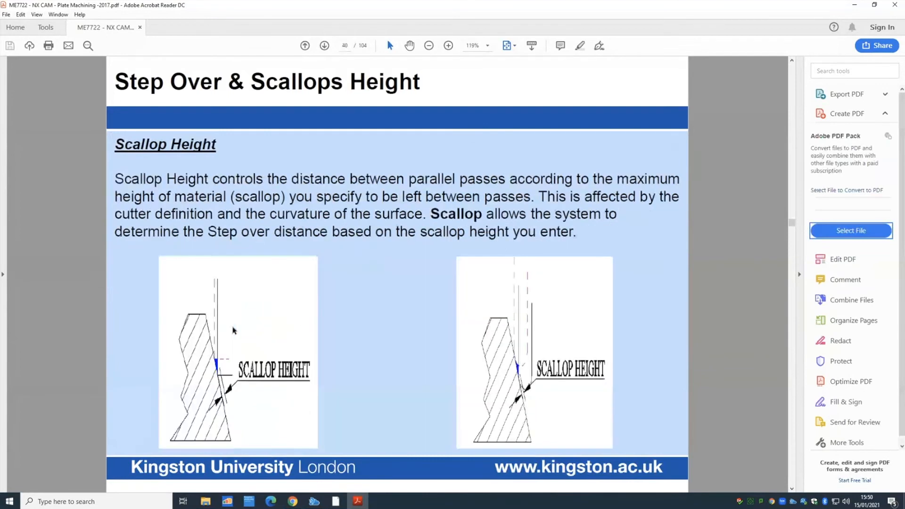
pyautogui.scroll(-1, 233, 330)
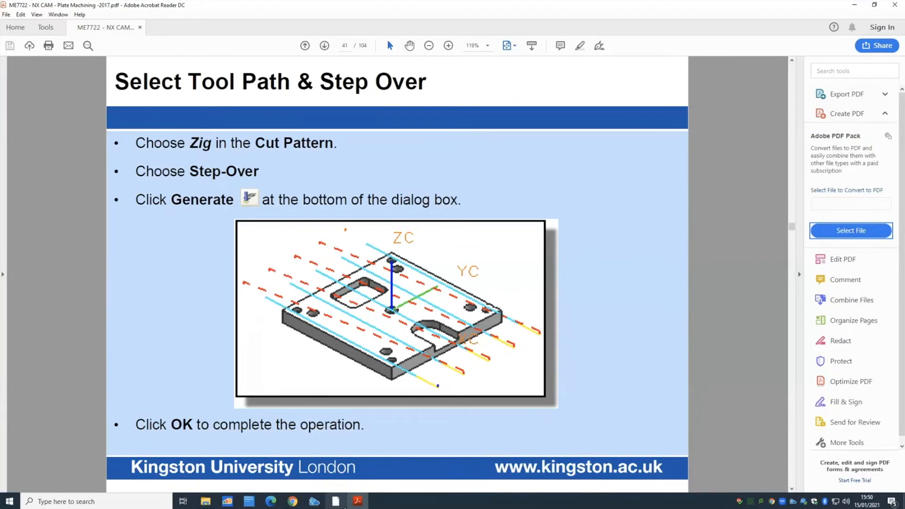
# - Return to NX and choose the MILL_FINISH method, the Zig cut pattern and the % Tool Flat stepover for the face milling path
pyautogui.click(336, 501)
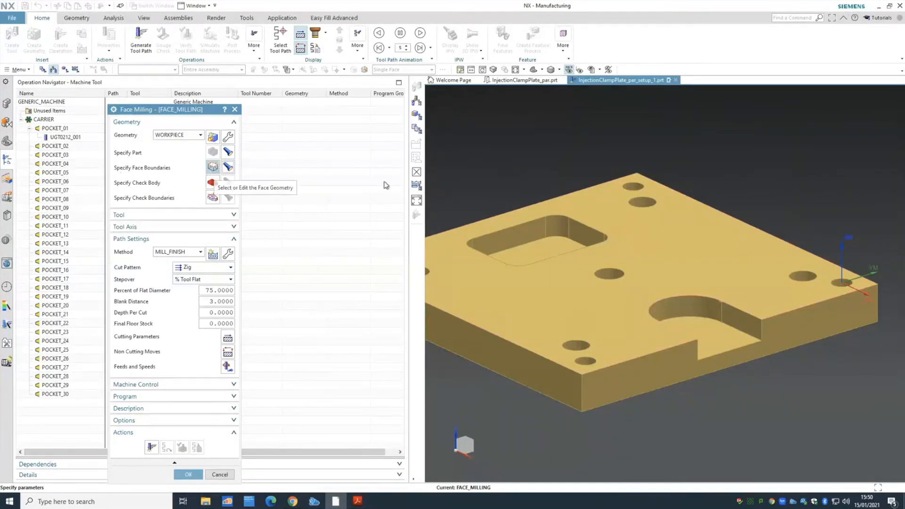
pyautogui.click(169, 253)
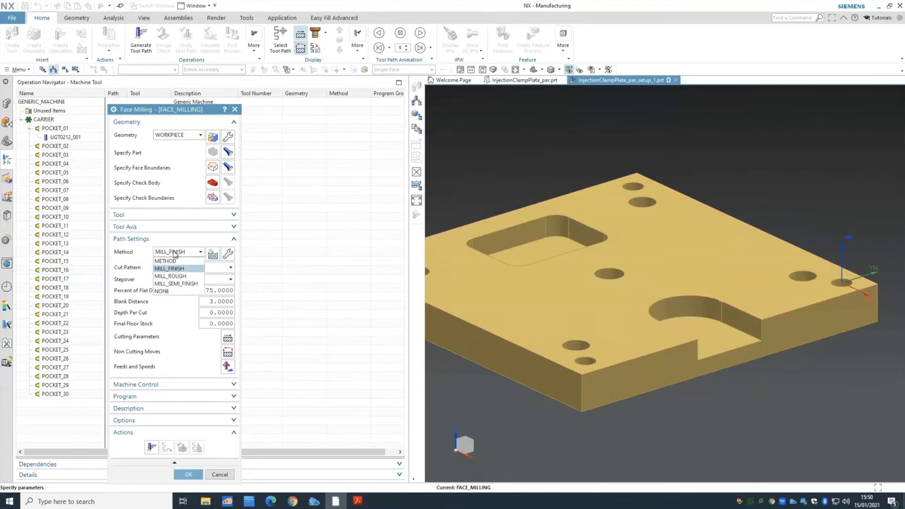
pyautogui.click(176, 254)
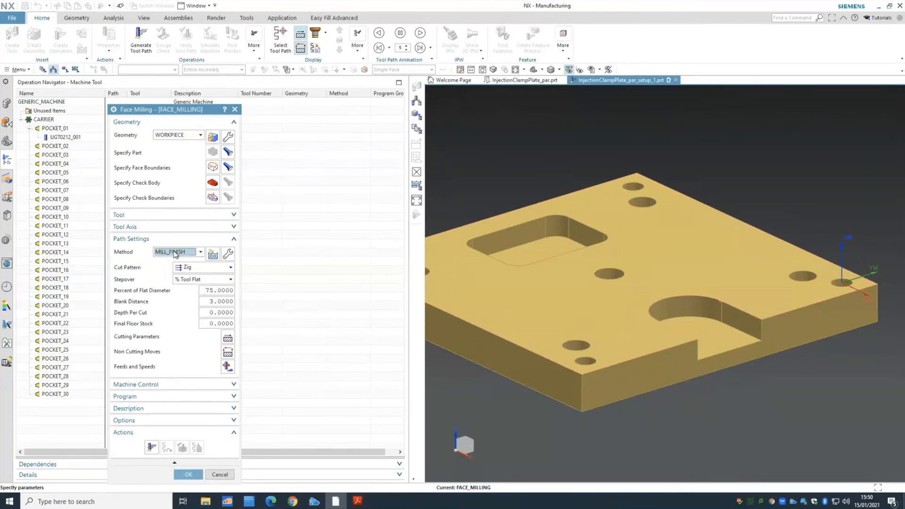
pyautogui.click(188, 268)
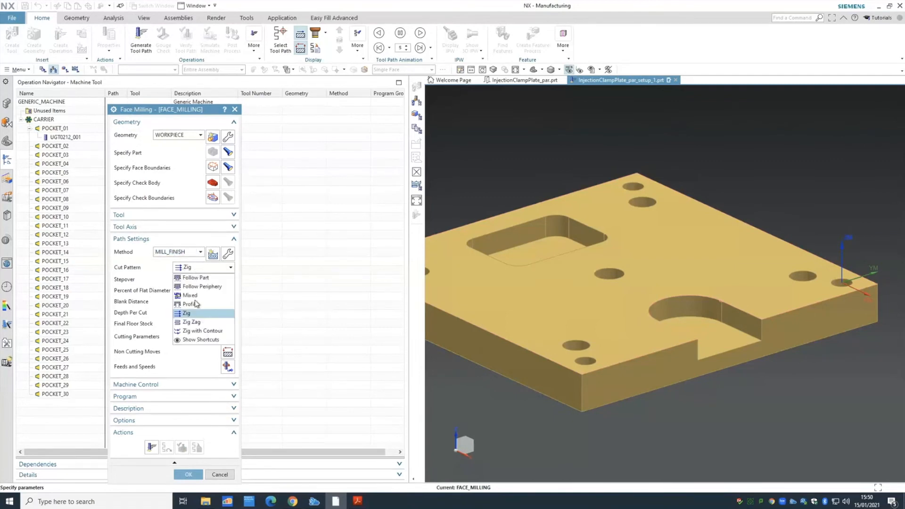
pyautogui.click(195, 314)
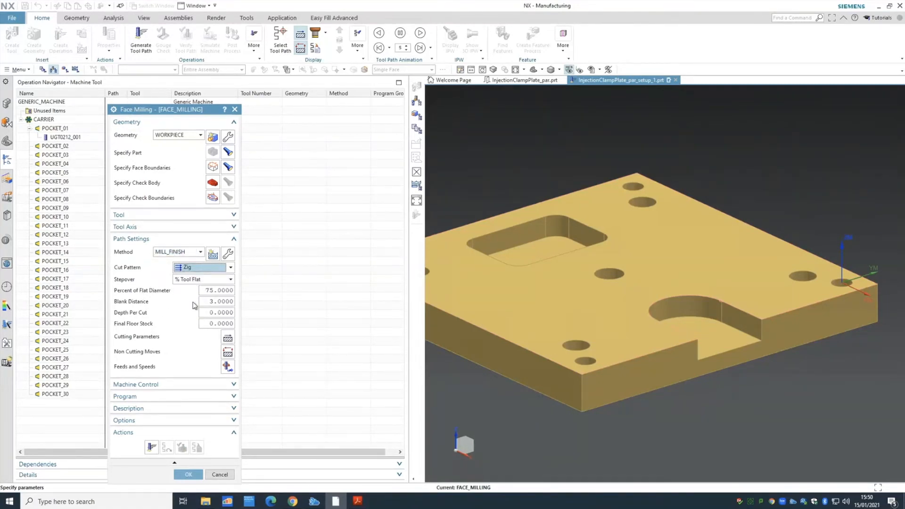
pyautogui.click(194, 281)
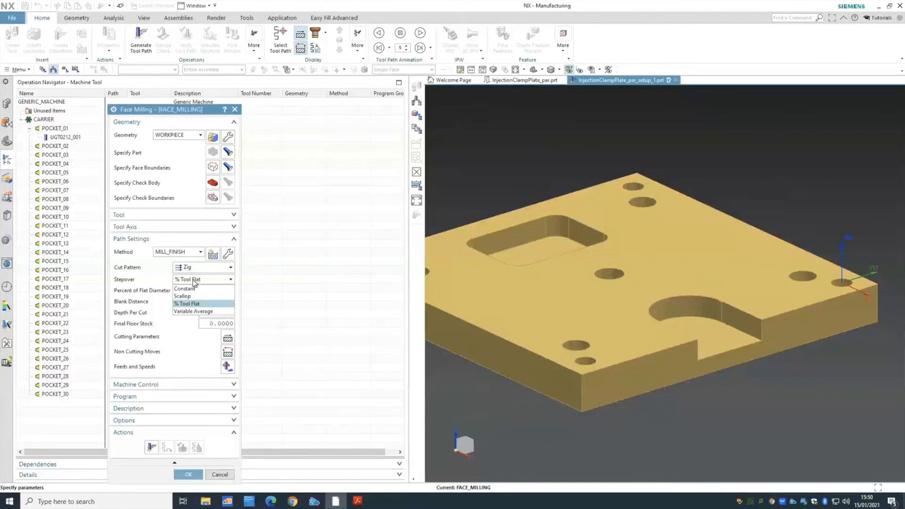
pyautogui.click(191, 282)
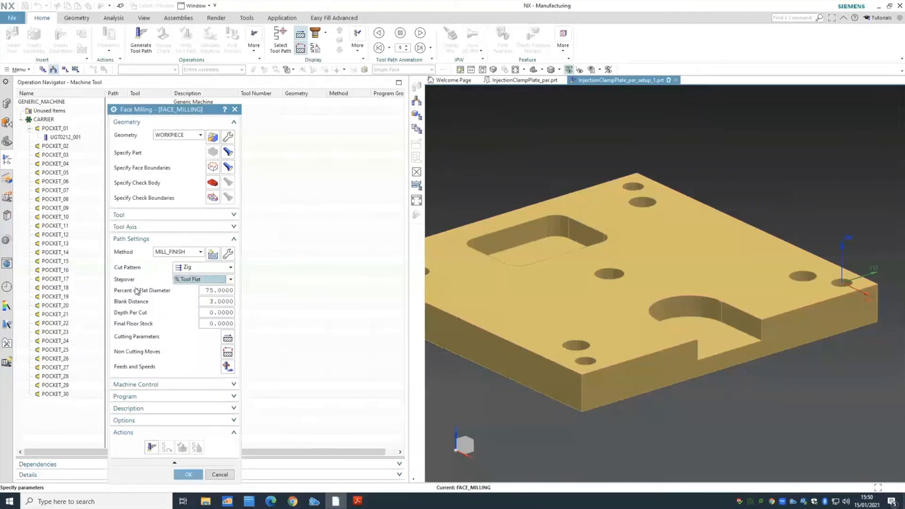
# - Switch to the PDF guide in Acrobat Reader, check the Select Tool Path & Step Over slide, and return to NX
pyautogui.click(357, 501)
pyautogui.scroll(-1, 321, 406)
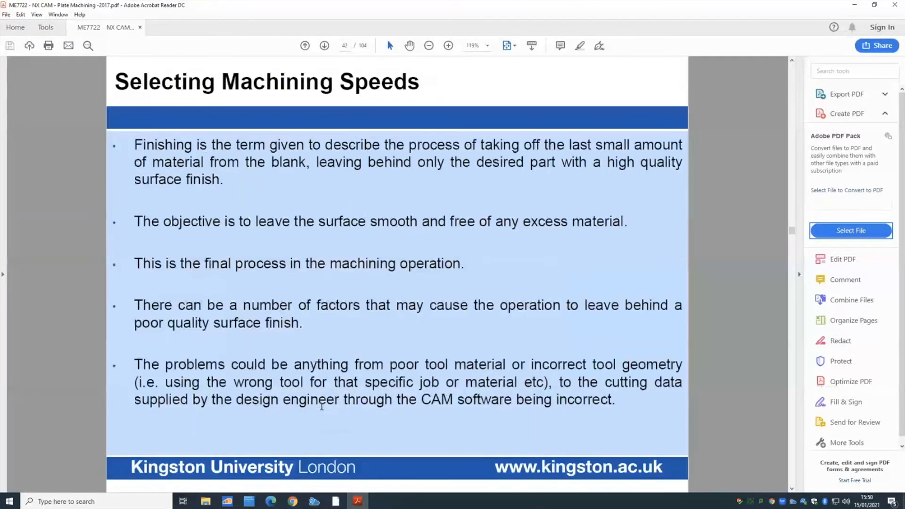
pyautogui.scroll(-1, 321, 406)
pyautogui.scroll(2, 322, 406)
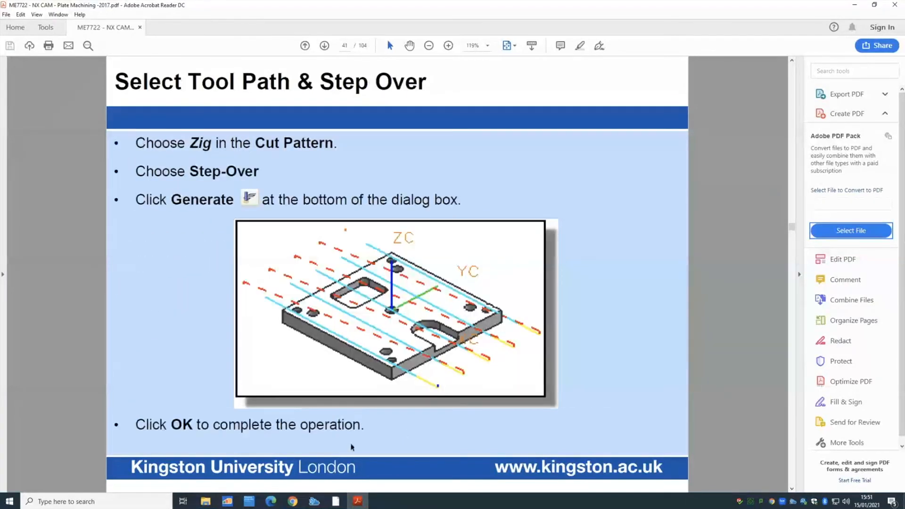
pyautogui.click(336, 501)
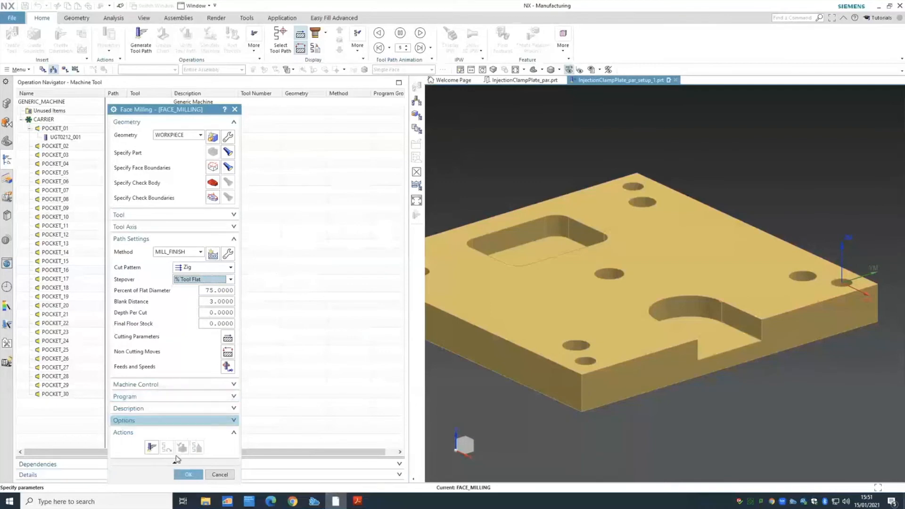
# - Generate the face milling tool path, enlarge the graphics area to fit the whole plate, and regenerate the path
pyautogui.click(151, 447)
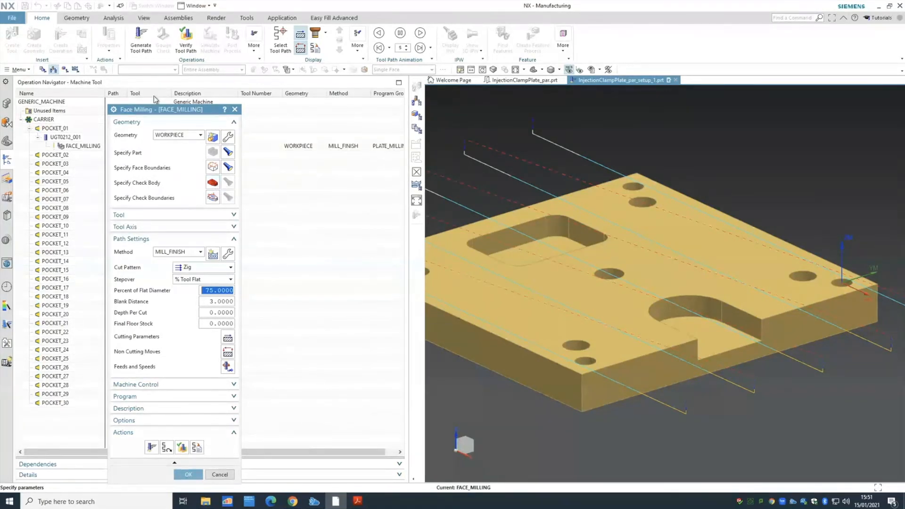
pyautogui.moveTo(156, 109); pyautogui.dragTo(116, 91)
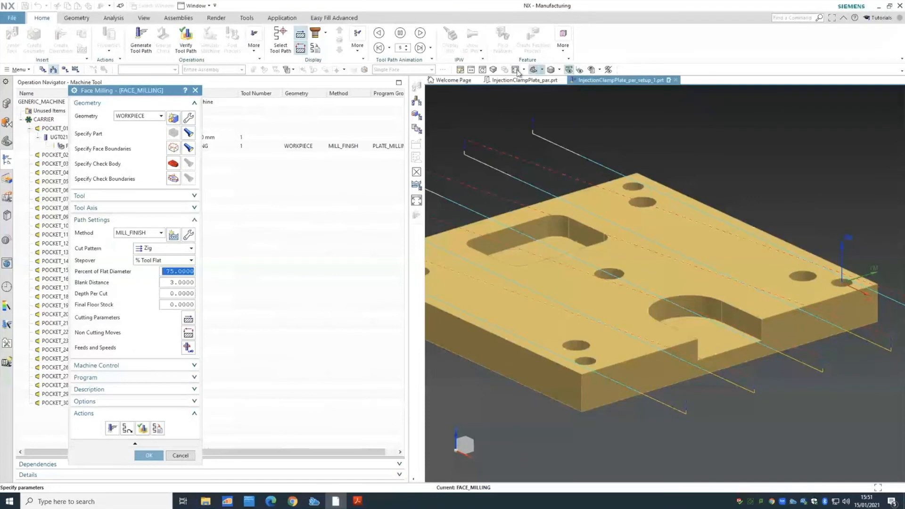
pyautogui.click(517, 70)
pyautogui.moveTo(380, 223); pyautogui.dragTo(267, 234)
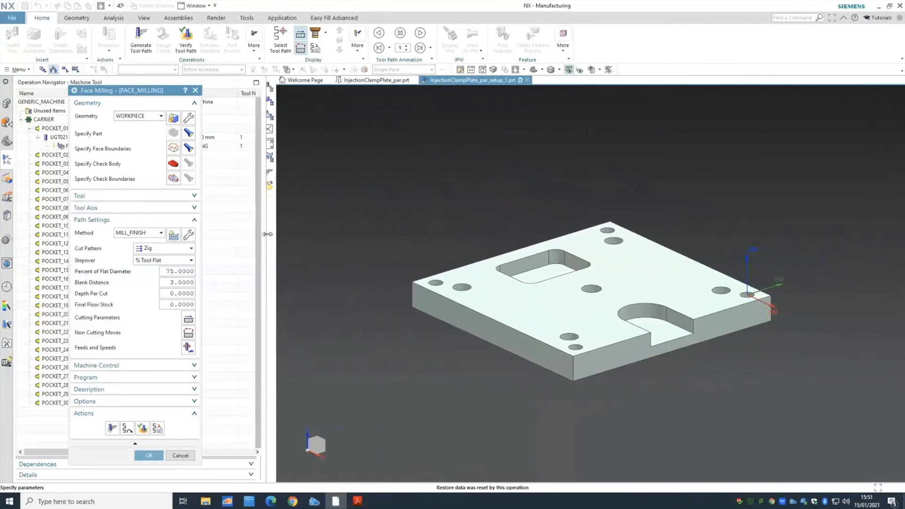
pyautogui.click(111, 428)
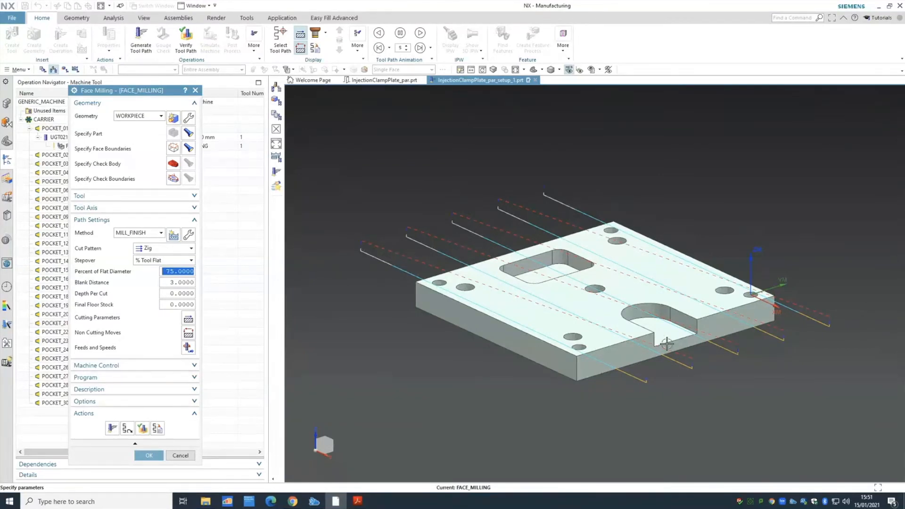
# - Verify the tool path by replaying the face mill's motion at animation speed 5, and stop the replay
pyautogui.click(143, 429)
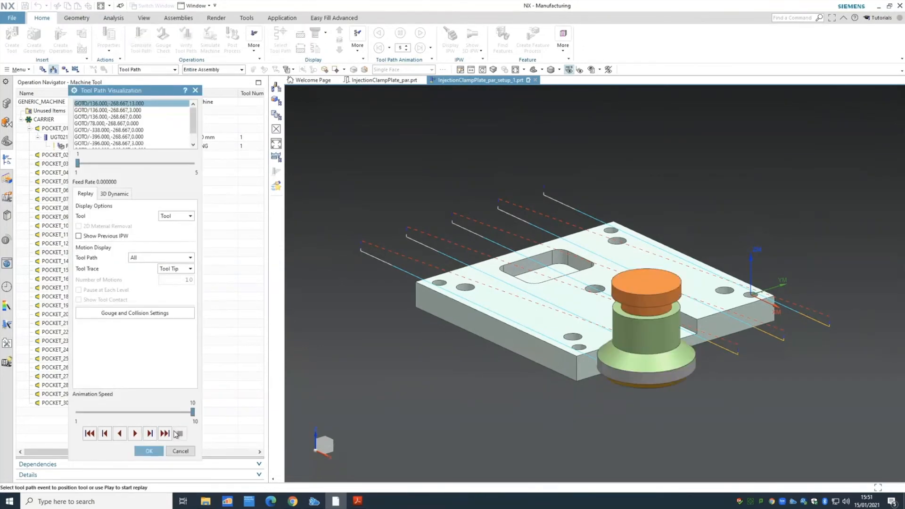
pyautogui.click(135, 416)
pyautogui.click(135, 415)
pyautogui.click(135, 433)
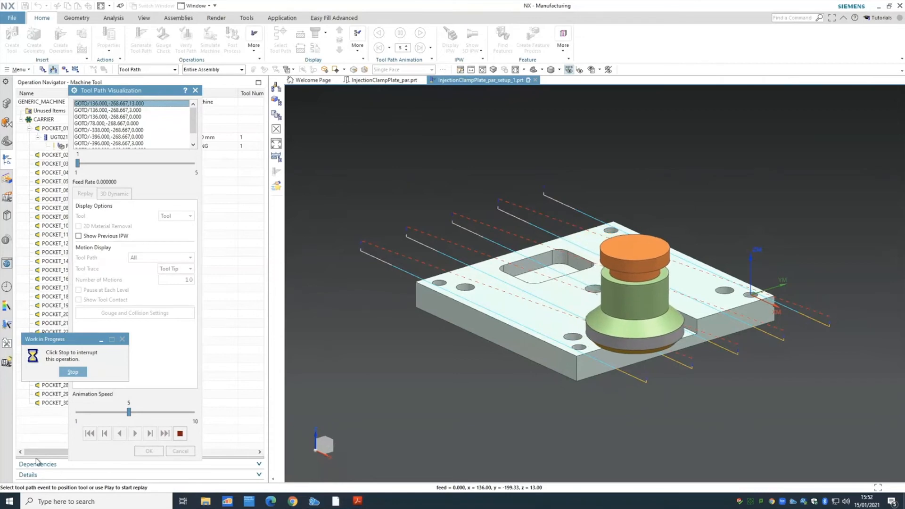
pyautogui.click(71, 372)
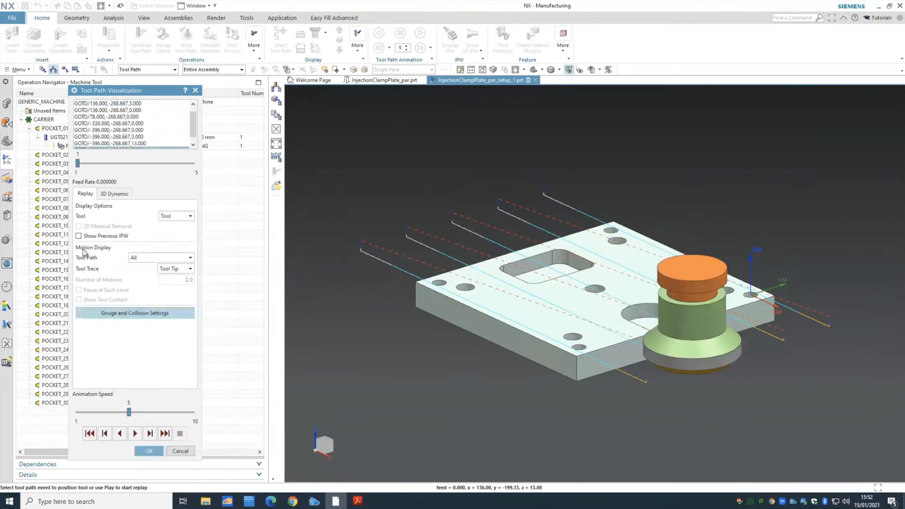
# - Run the 3D Dynamic material removal simulation at animation speed 6, and replay it at speed 4
pyautogui.click(103, 194)
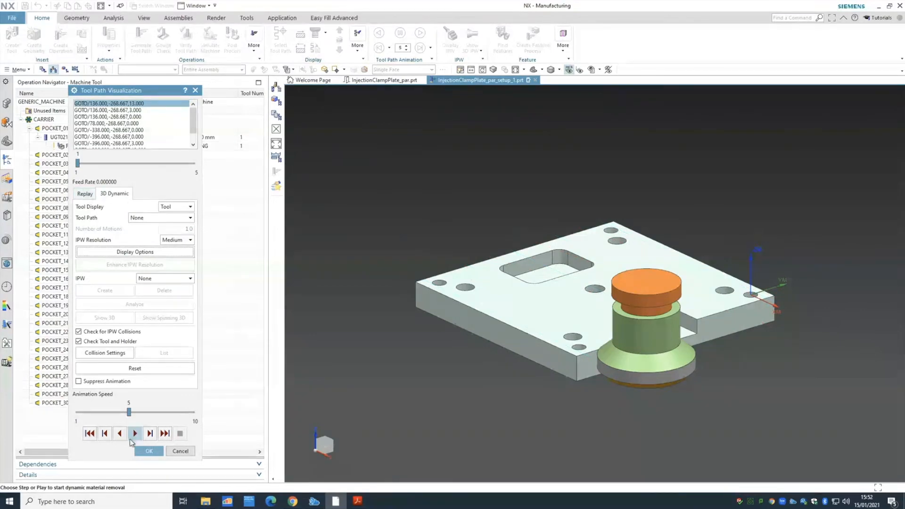
pyautogui.moveTo(130, 412); pyautogui.dragTo(141, 412)
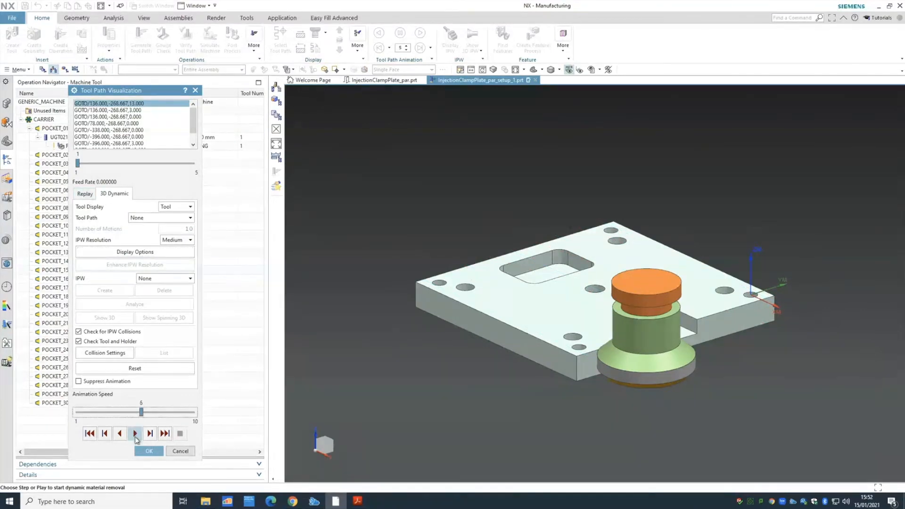
pyautogui.click(135, 434)
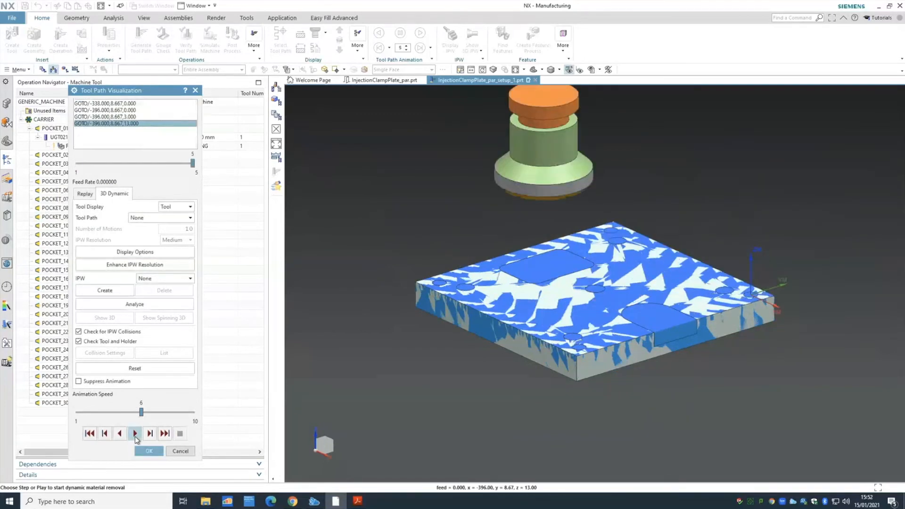
pyautogui.moveTo(140, 412); pyautogui.dragTo(120, 413)
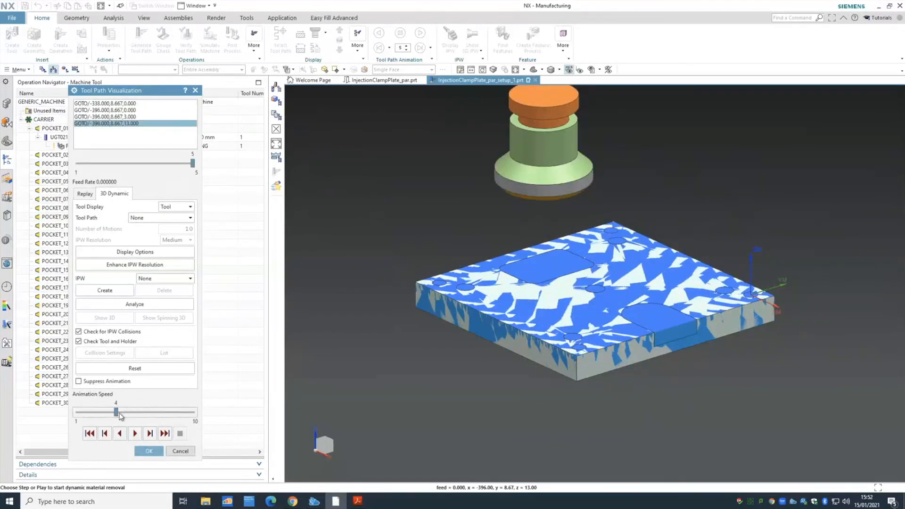
pyautogui.click(136, 434)
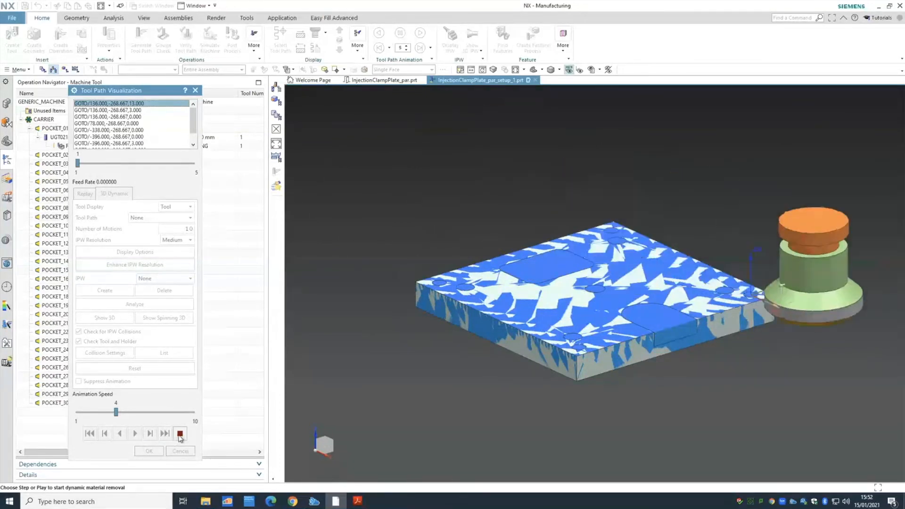
# - Accept the verification and the finished face milling operation, and check it in the Geometry view before returning to the Machine Tool view
pyautogui.click(149, 451)
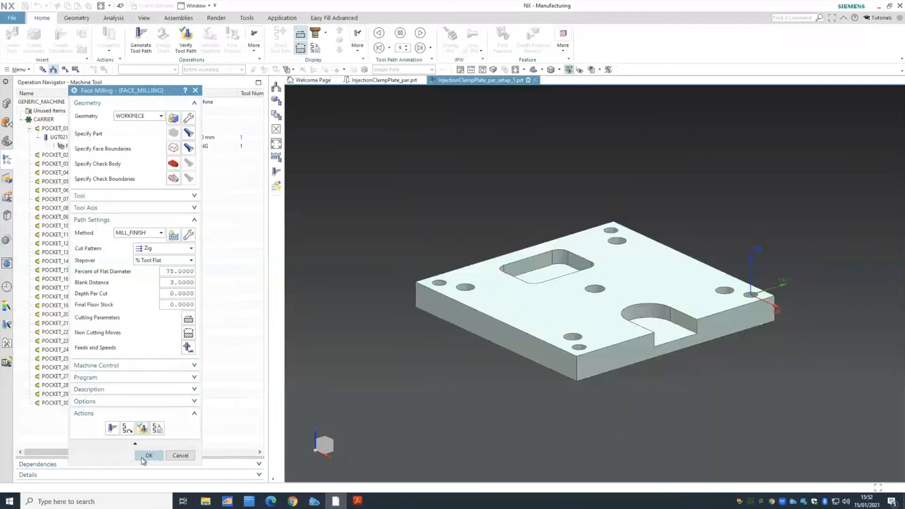
pyautogui.click(149, 455)
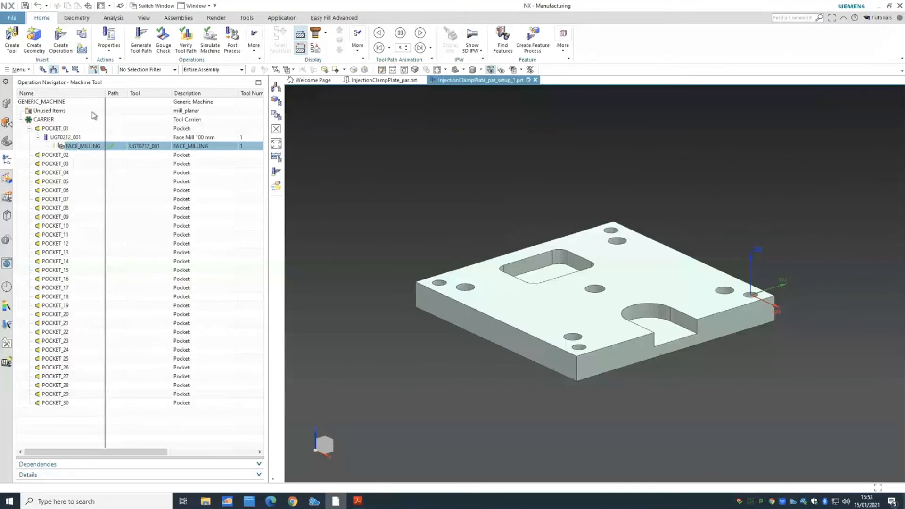
pyautogui.click(66, 71)
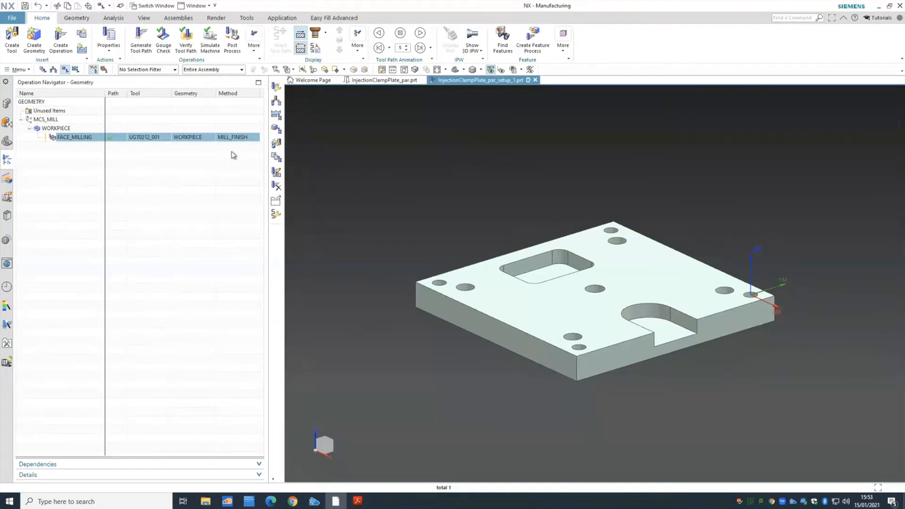
pyautogui.click(54, 70)
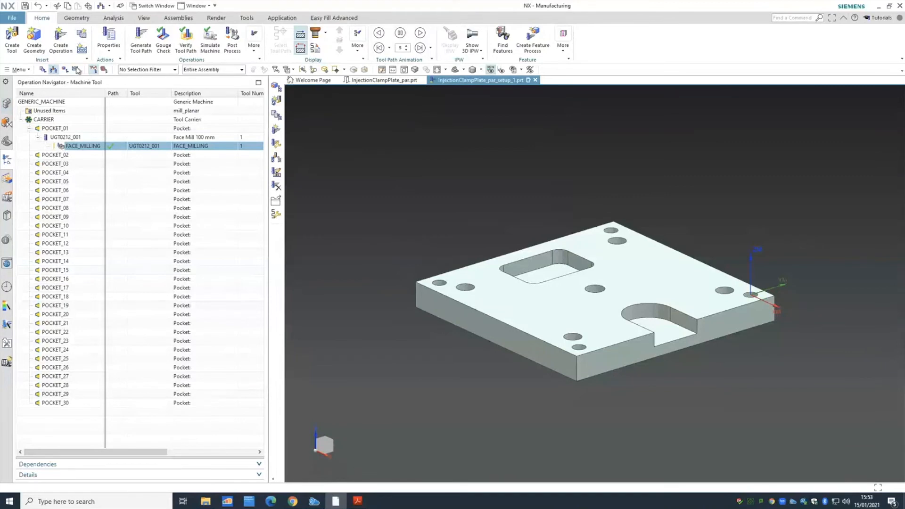
# - Create a second face milling operation with program PLATE_MILLING, tool UGT0212_001 (Face Mill 100 mm), geometry WORKPIECE and method MILL_FINISH
pyautogui.click(57, 46)
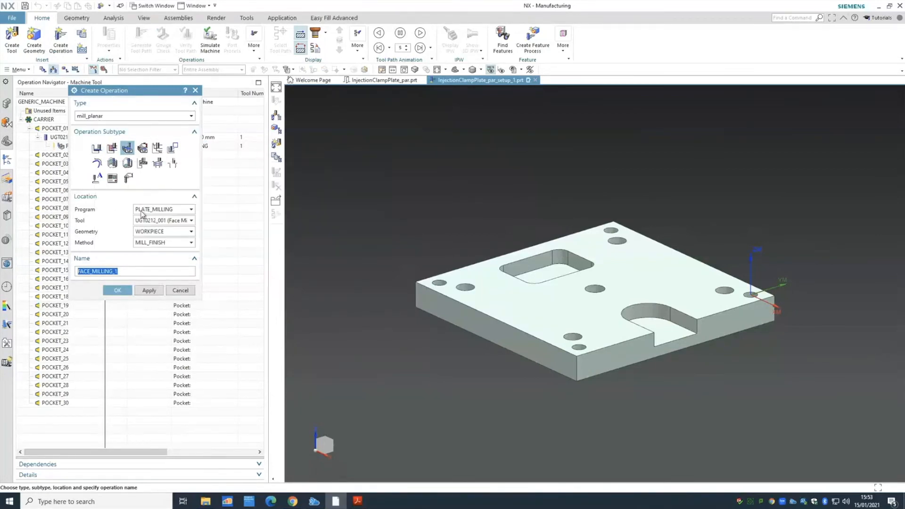
pyautogui.click(162, 211)
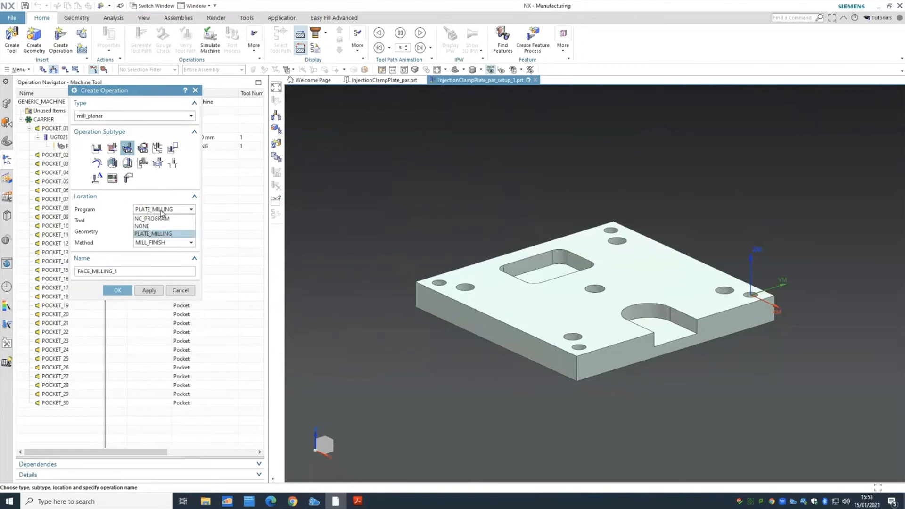
pyautogui.click(159, 235)
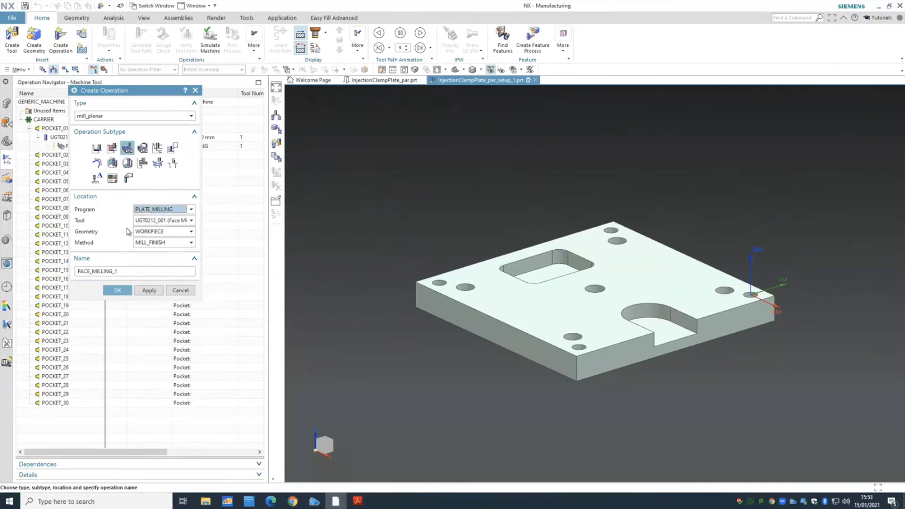
pyautogui.click(161, 221)
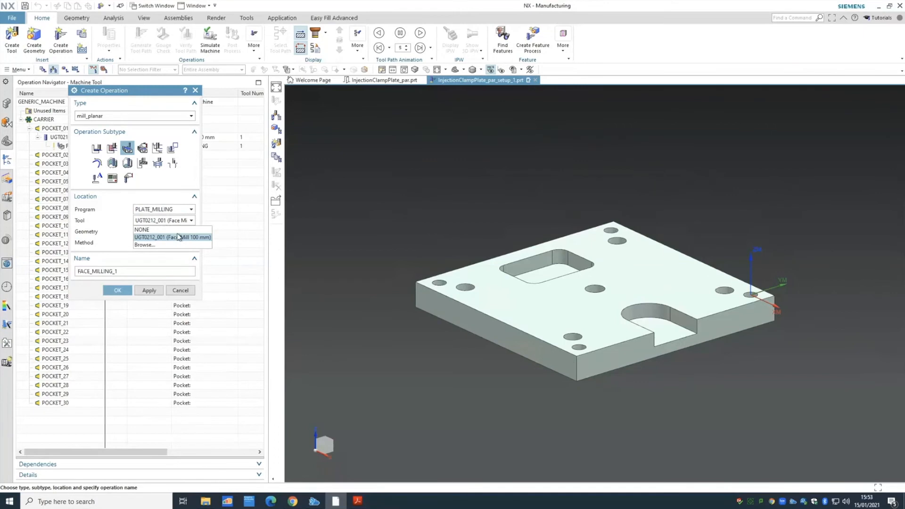
pyautogui.click(176, 238)
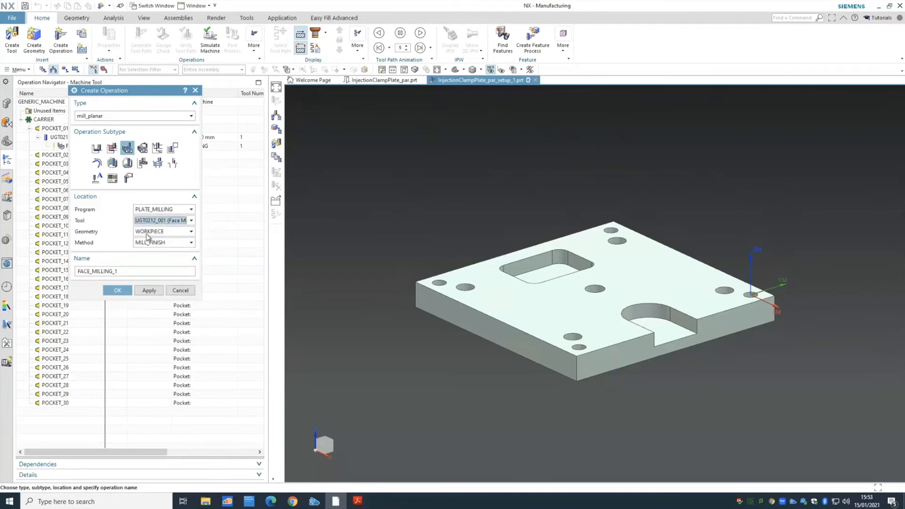
pyautogui.click(152, 232)
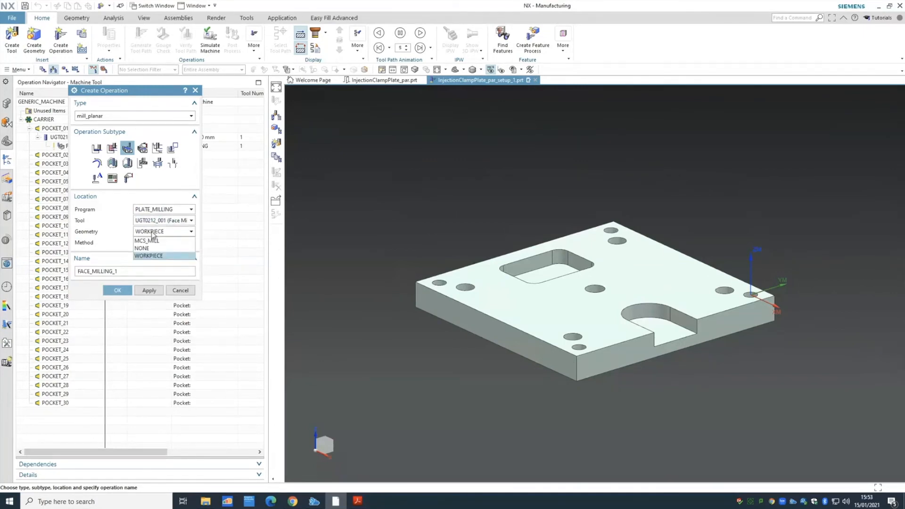
pyautogui.click(152, 256)
pyautogui.click(149, 244)
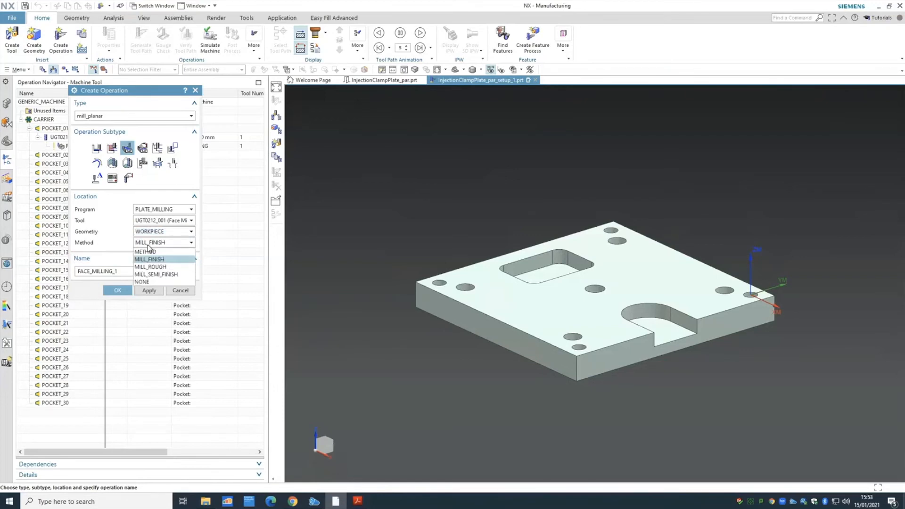
pyautogui.click(149, 244)
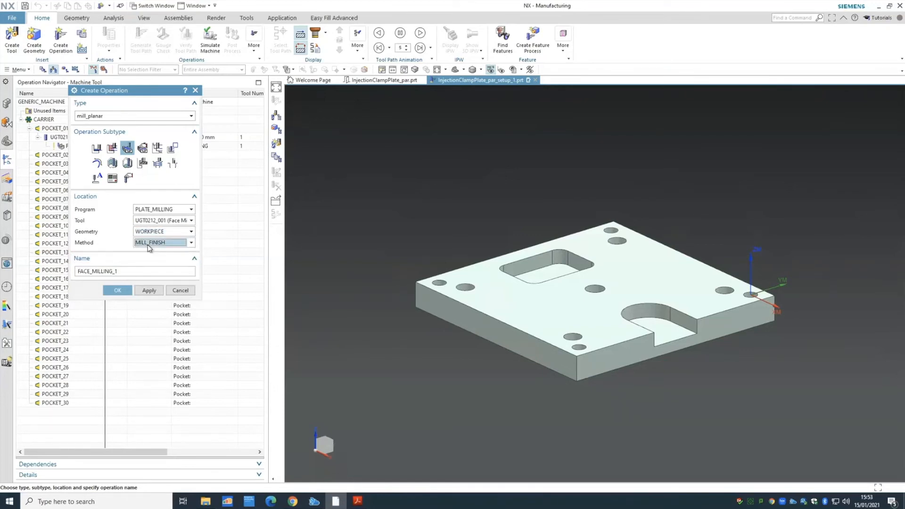
pyautogui.click(149, 244)
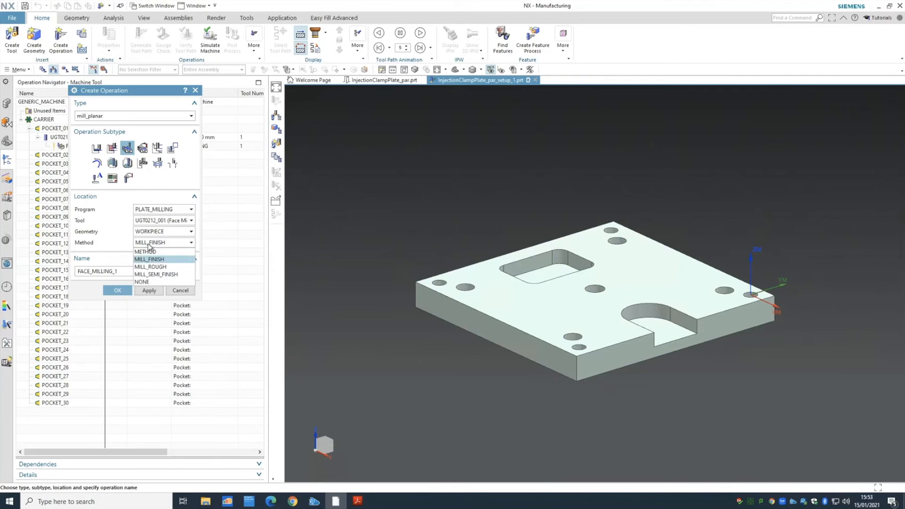
pyautogui.click(149, 245)
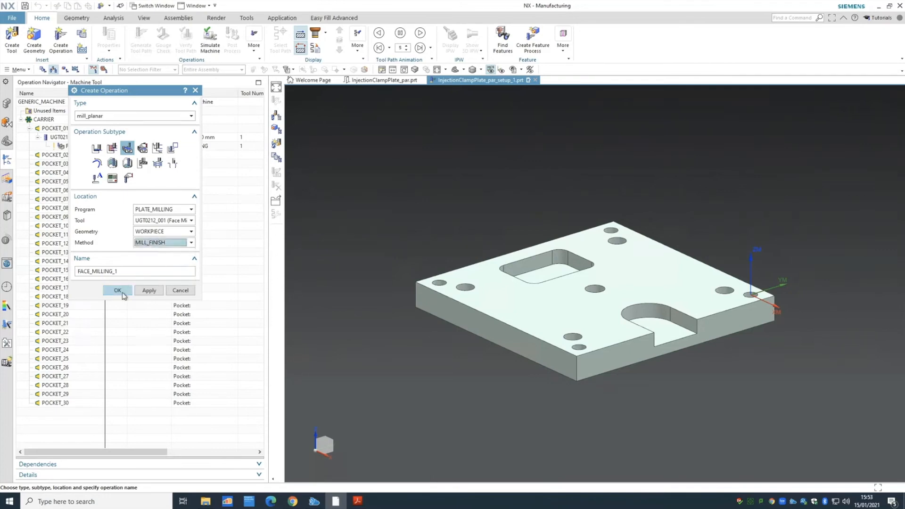
pyautogui.click(118, 291)
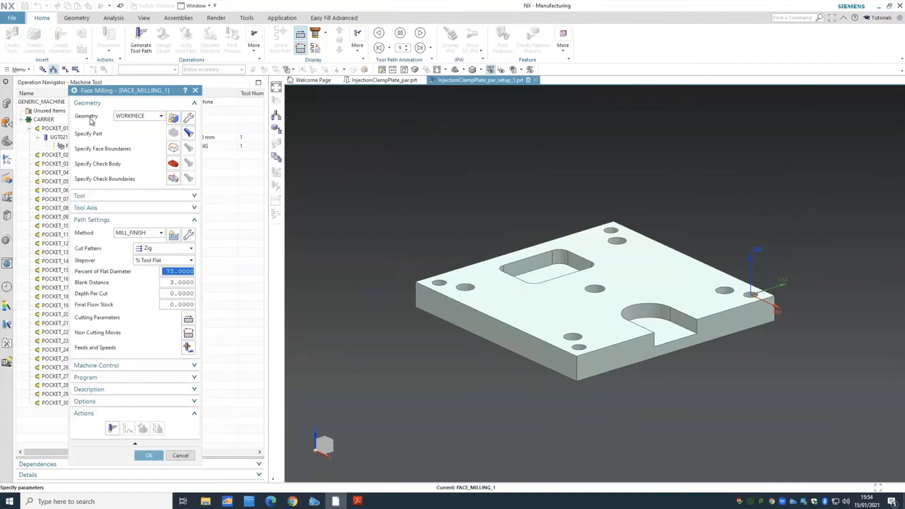
# - Display the second operation's part geometry and specify the plate's top face as its face boundary
pyautogui.click(189, 134)
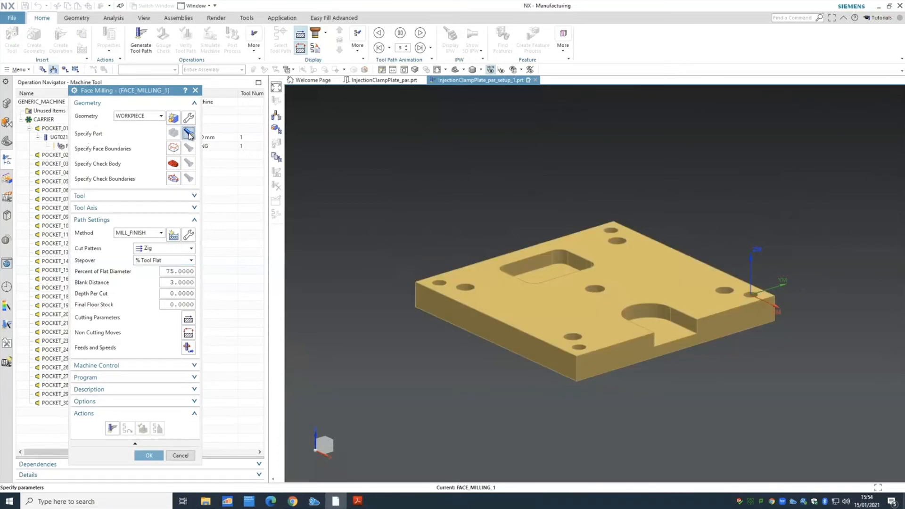
pyautogui.click(172, 148)
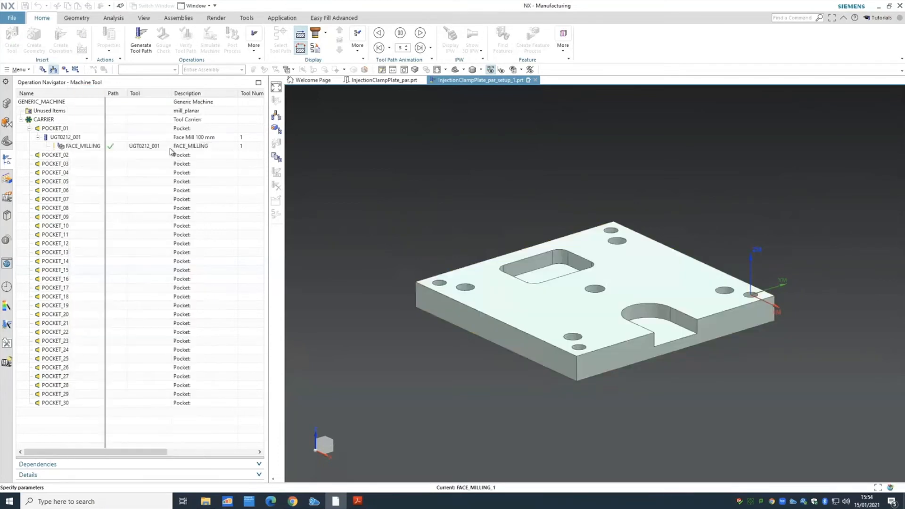
pyautogui.click(504, 301)
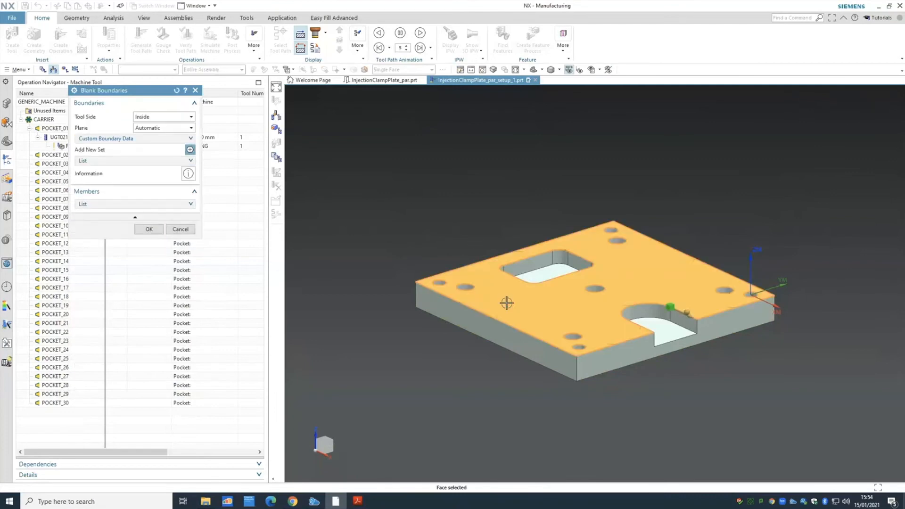
pyautogui.click(155, 229)
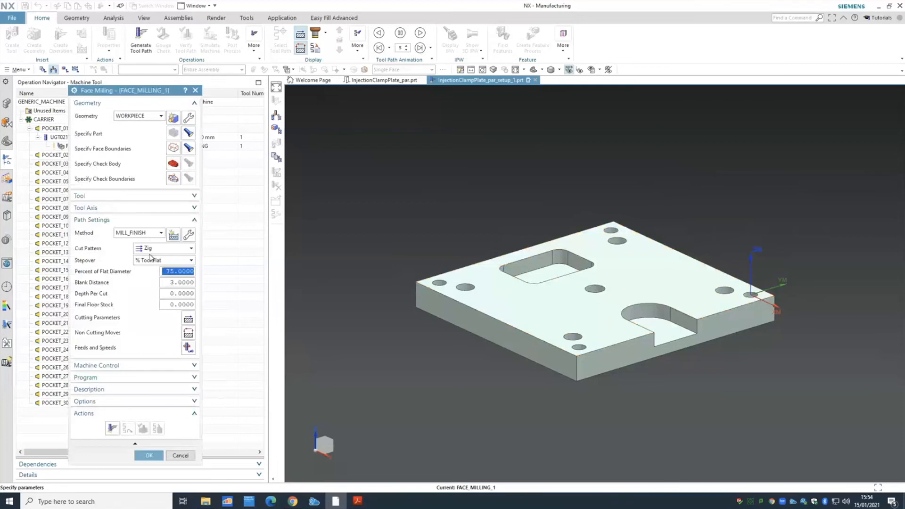
# - Set the second face milling operation's cut pattern to Zig and stepover to % Tool Flat, and generate its tool path
pyautogui.click(151, 250)
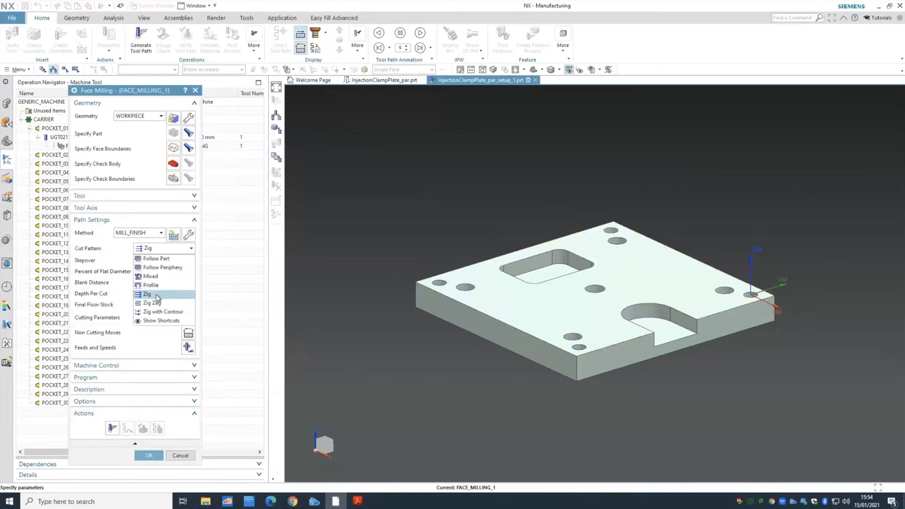
pyautogui.click(157, 295)
pyautogui.click(148, 261)
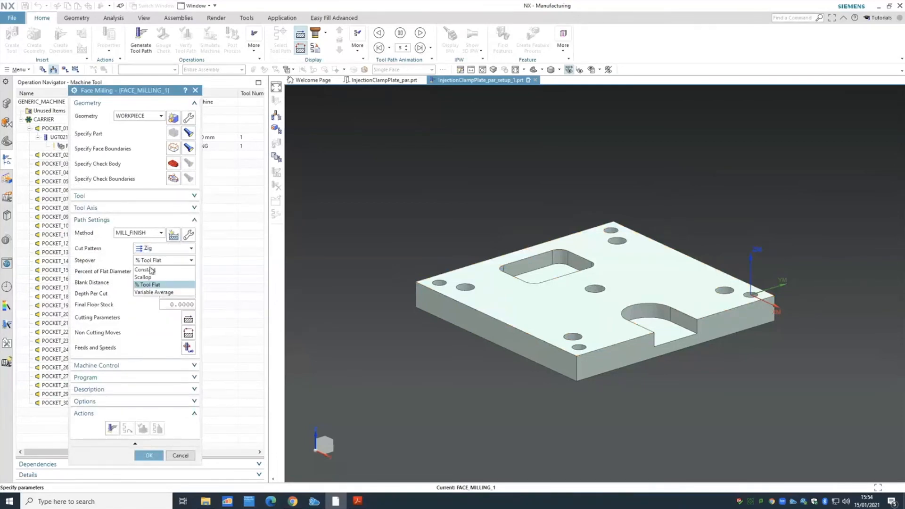
pyautogui.click(150, 284)
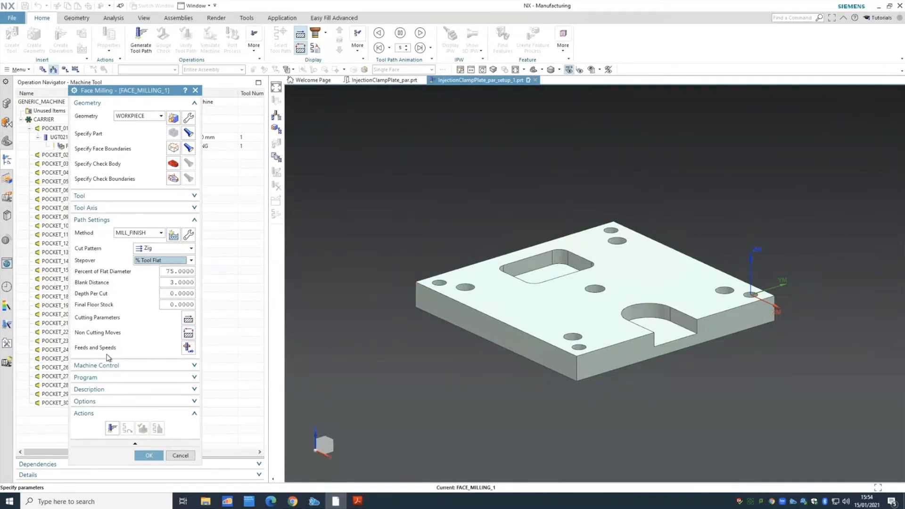
pyautogui.click(112, 427)
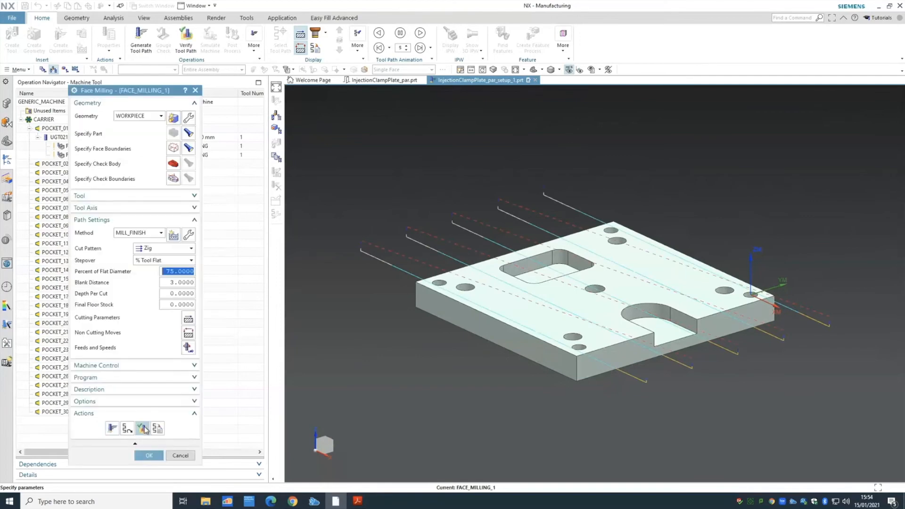
# - Simulate the second operation's material removal in 3D Dynamic, replay it at animation speed 7, and accept the operation
pyautogui.click(144, 429)
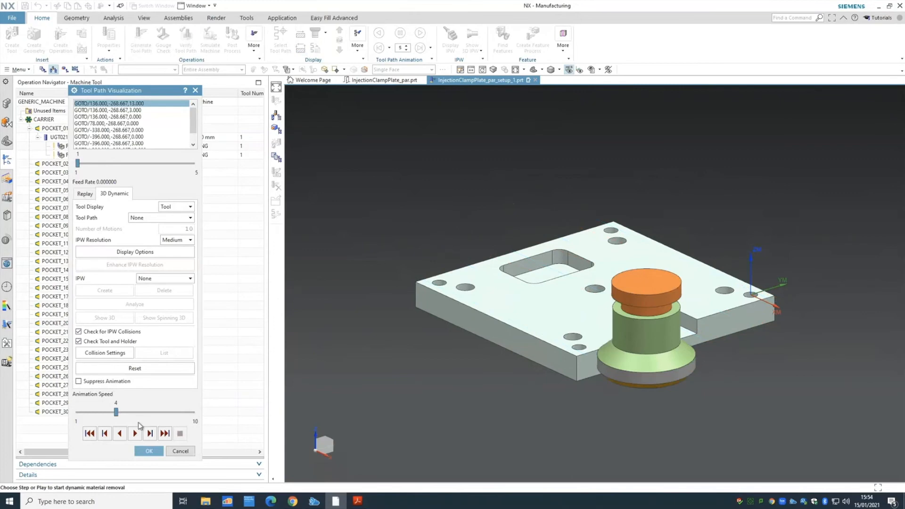
pyautogui.click(136, 433)
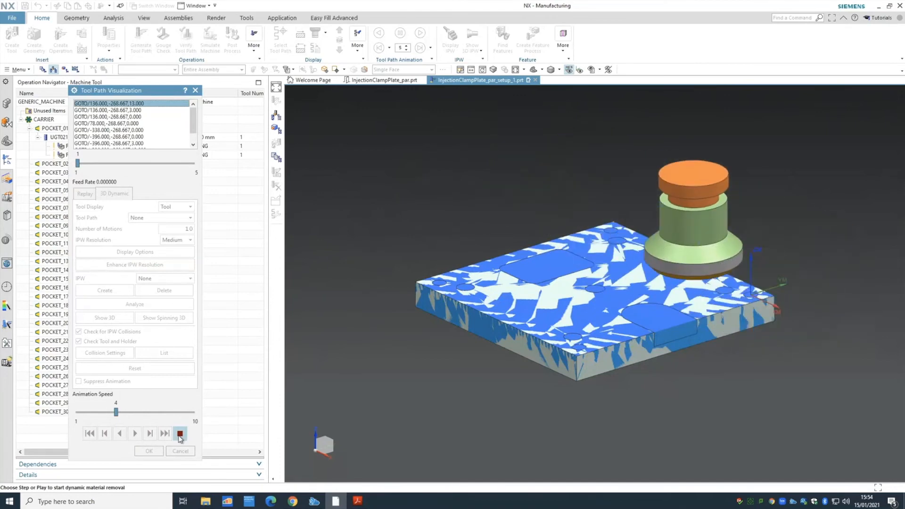
pyautogui.moveTo(117, 413); pyautogui.dragTo(158, 414)
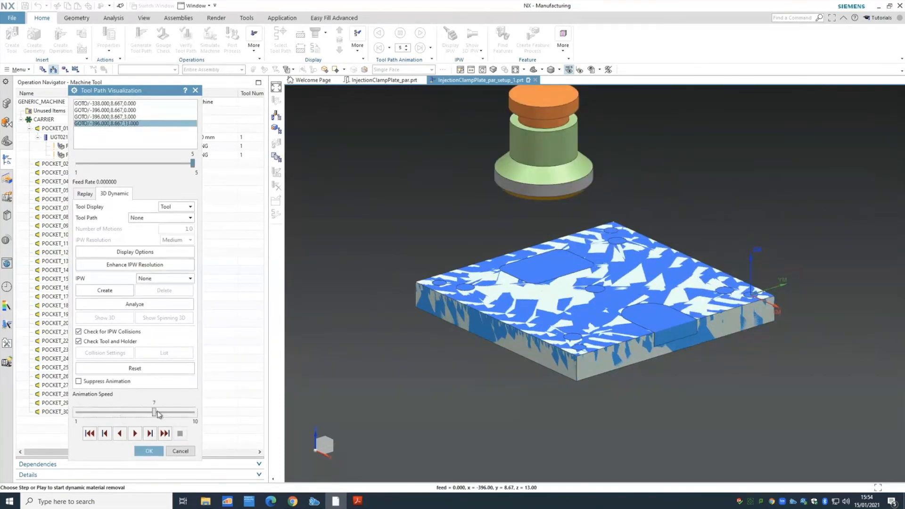
pyautogui.click(134, 433)
pyautogui.click(89, 433)
pyautogui.click(136, 434)
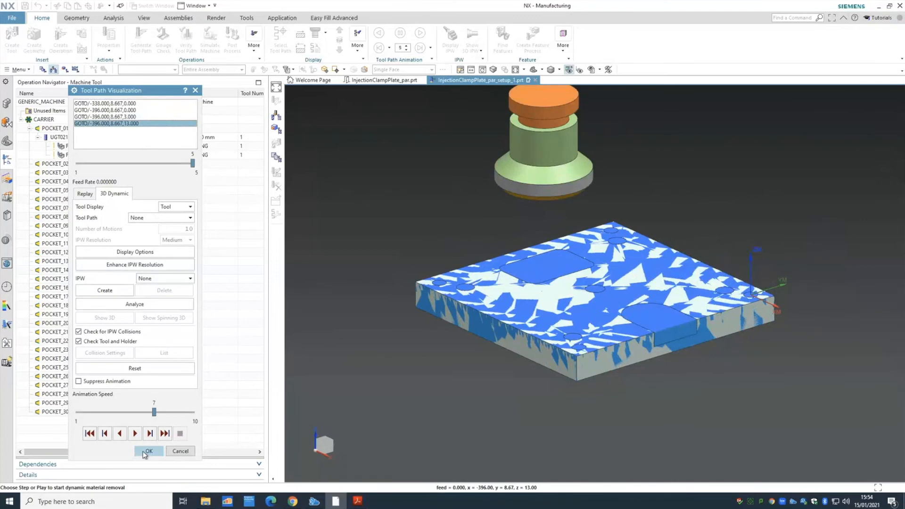
pyautogui.click(144, 451)
pyautogui.click(147, 452)
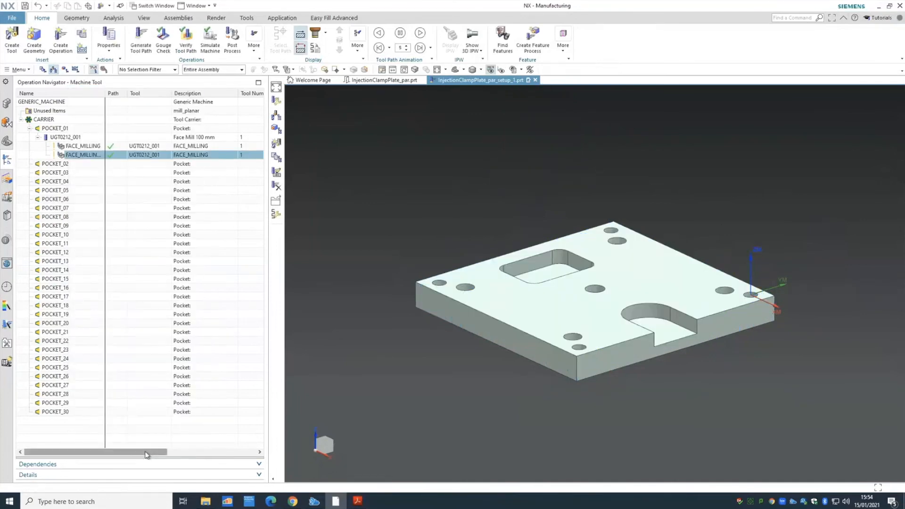
# - Delete the second face milling operation, FACE_MILLING_1, from the 100 mm face mill's operations
pyautogui.rightClick(96, 160)
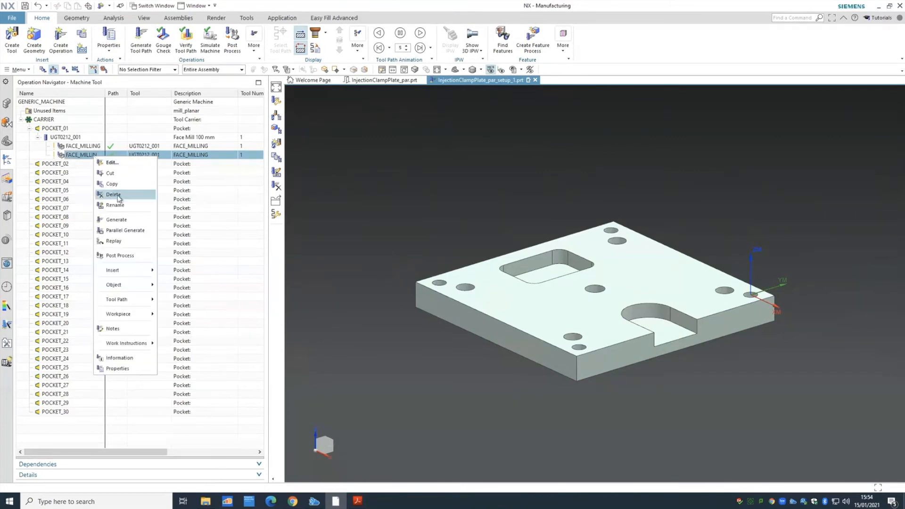
pyautogui.doubleClick(80, 158)
pyautogui.moveTo(81, 158); pyautogui.dragTo(56, 168)
pyautogui.moveTo(59, 137)
pyautogui.mouseDown()
pyautogui.moveTo(43, 148)
pyautogui.moveTo(42, 175)
pyautogui.moveTo(43, 150)
pyautogui.moveTo(40, 171)
pyautogui.moveTo(67, 140)
pyautogui.moveTo(76, 143)
pyautogui.mouseUp()
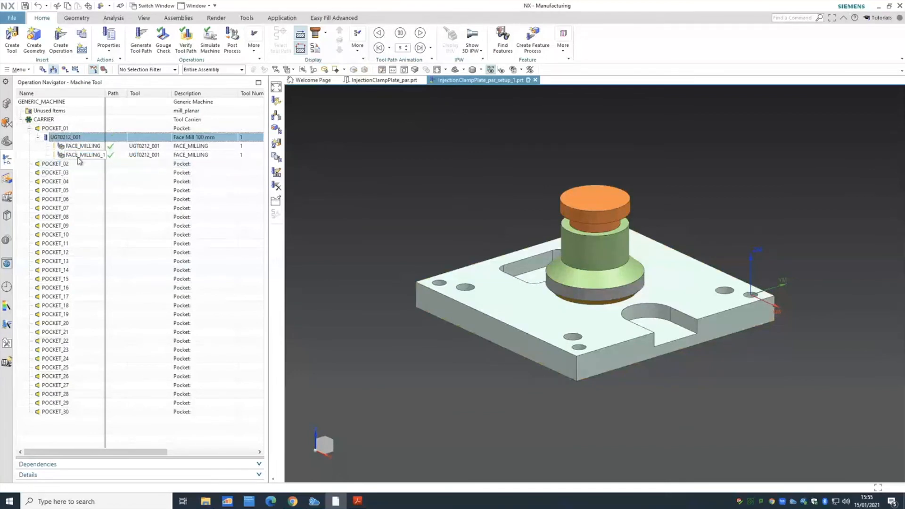
pyautogui.click(78, 155)
pyautogui.rightClick(79, 158)
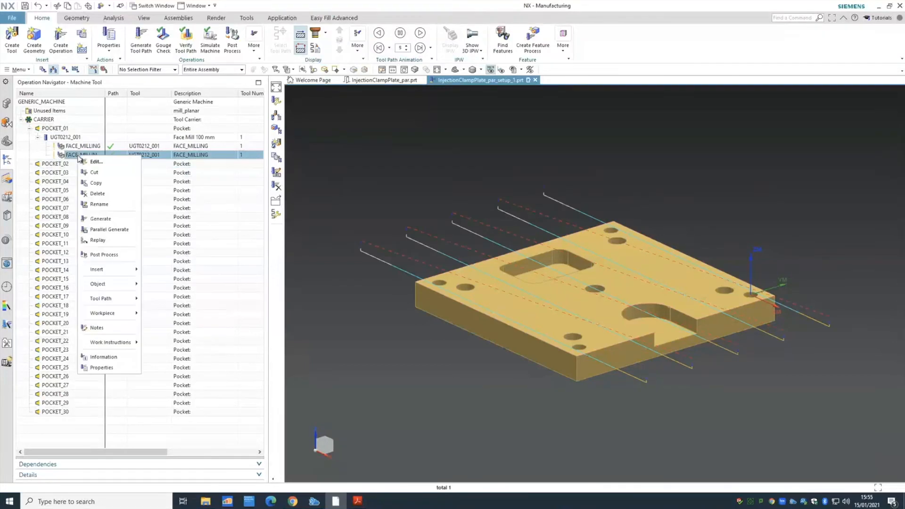
pyautogui.click(97, 193)
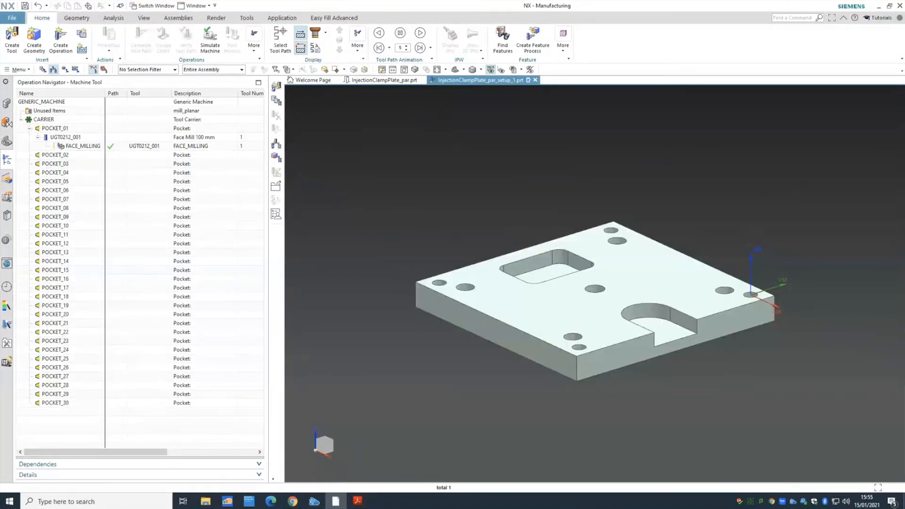
# - Read the feed rate and spindle speed instructions in Adobe Acrobat Reader, and return to NX to display the remaining FACE_MILLING tool path
pyautogui.click(80, 147)
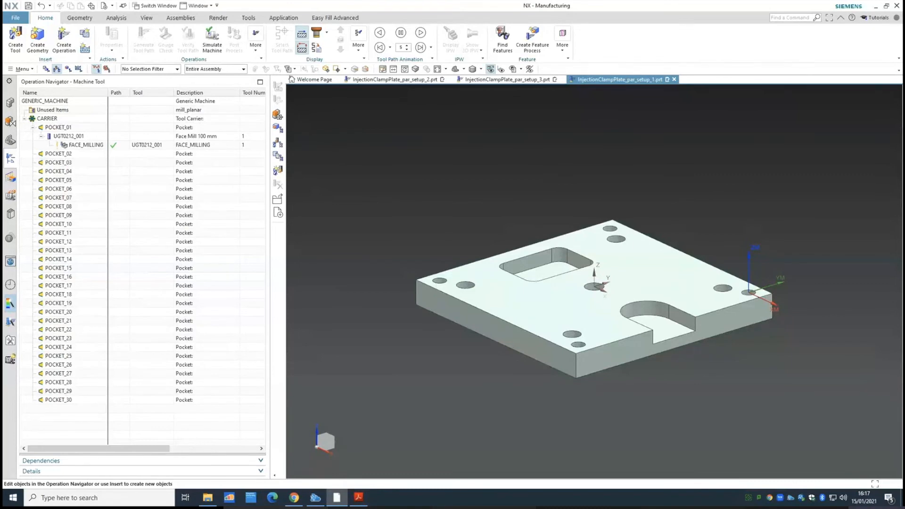
pyautogui.click(358, 499)
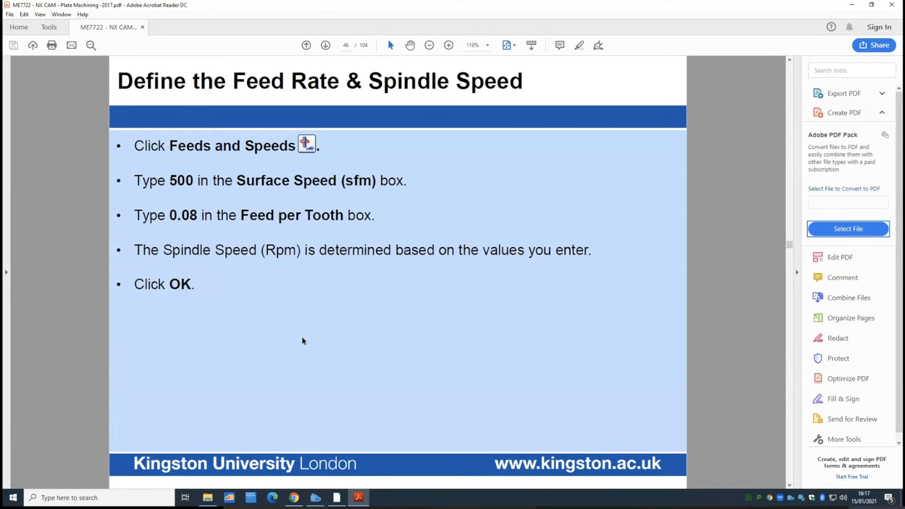
pyautogui.click(337, 498)
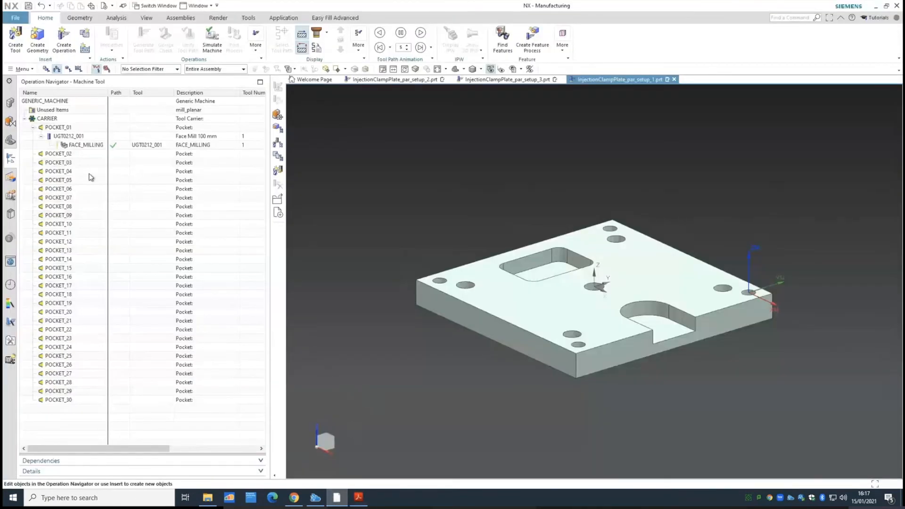
pyautogui.click(85, 145)
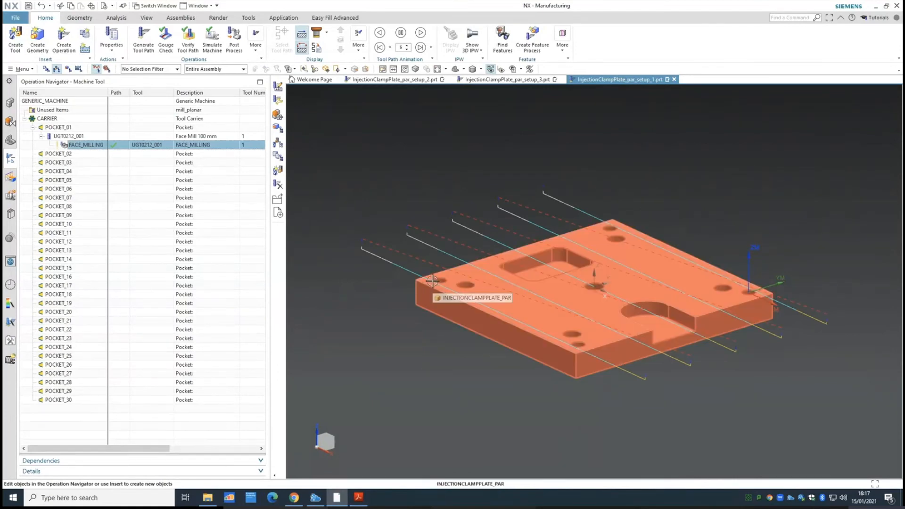
pyautogui.click(424, 307)
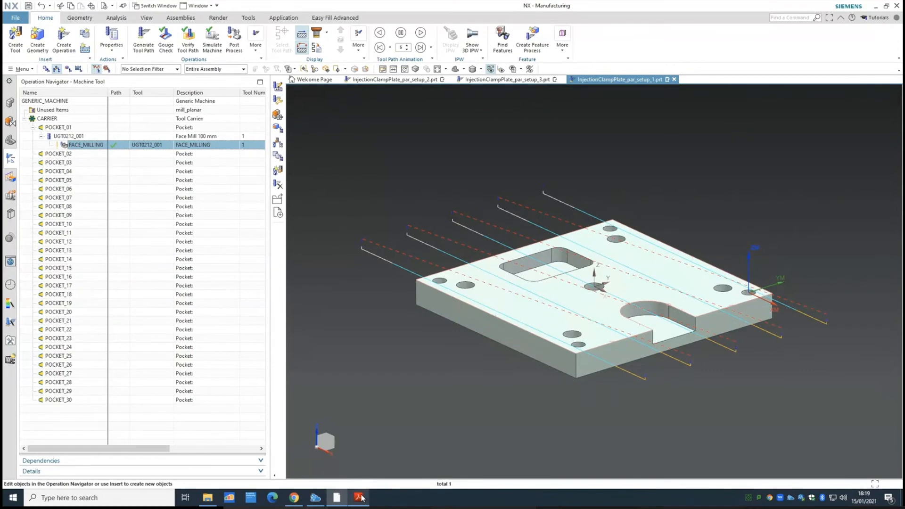
# - Switch to Adobe Acrobat Reader, highlight the feed per tooth value 0.08 in the instructions, and return to NX
pyautogui.moveTo(361, 498)
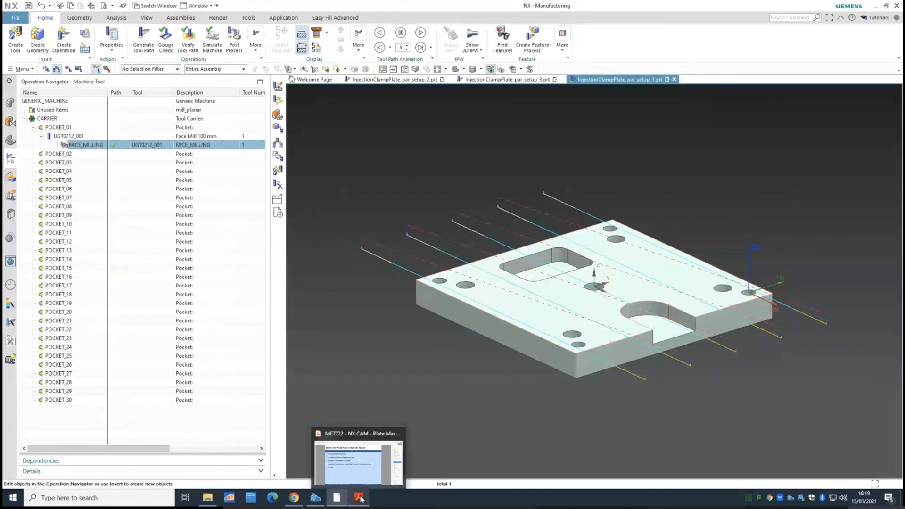
pyautogui.click(359, 498)
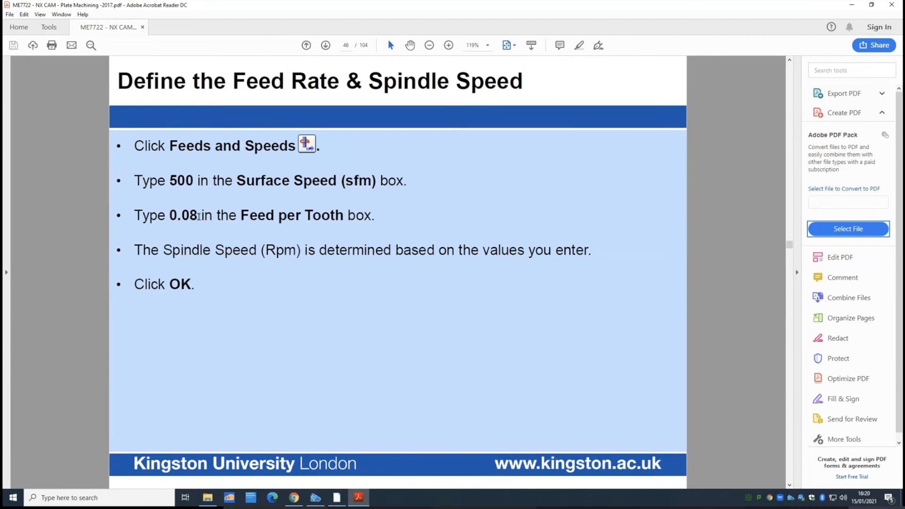
pyautogui.moveTo(198, 216); pyautogui.dragTo(172, 217)
pyautogui.click(337, 499)
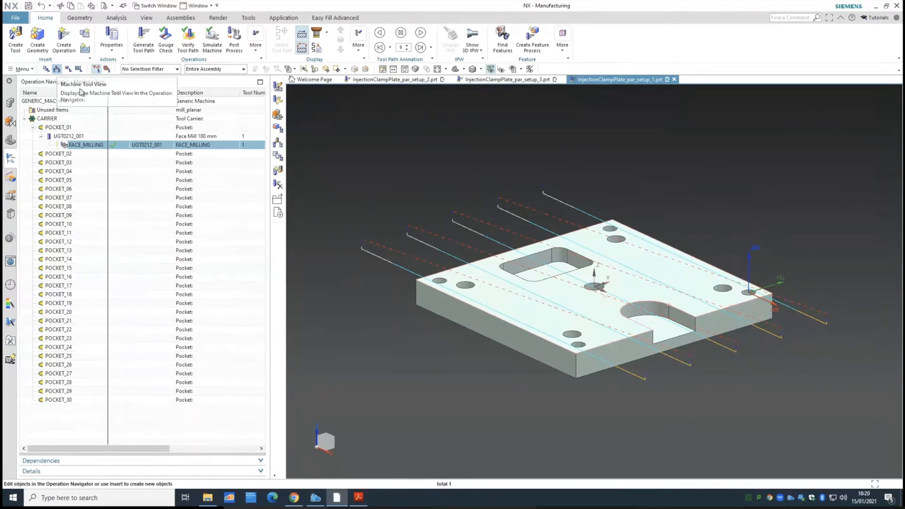
# - Edit the FACE_MILLING operation's feeds and speeds with surface speed 500 smm and feed per tooth 0.08, checking them against the PDF instructions
pyautogui.click(33, 127)
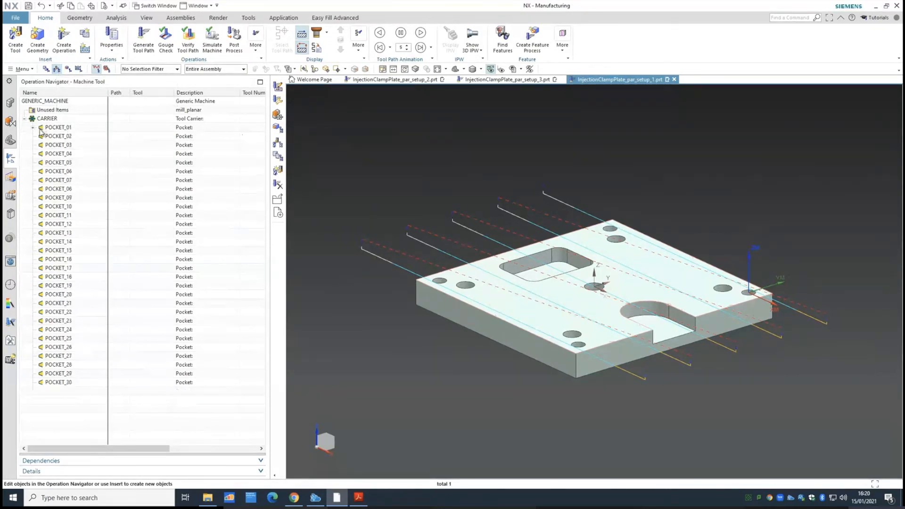
pyautogui.click(33, 127)
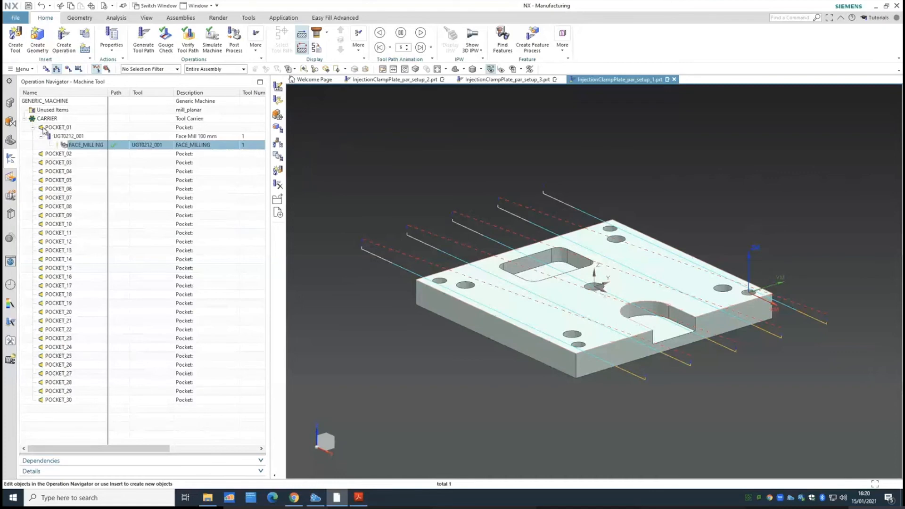
pyautogui.rightClick(80, 147)
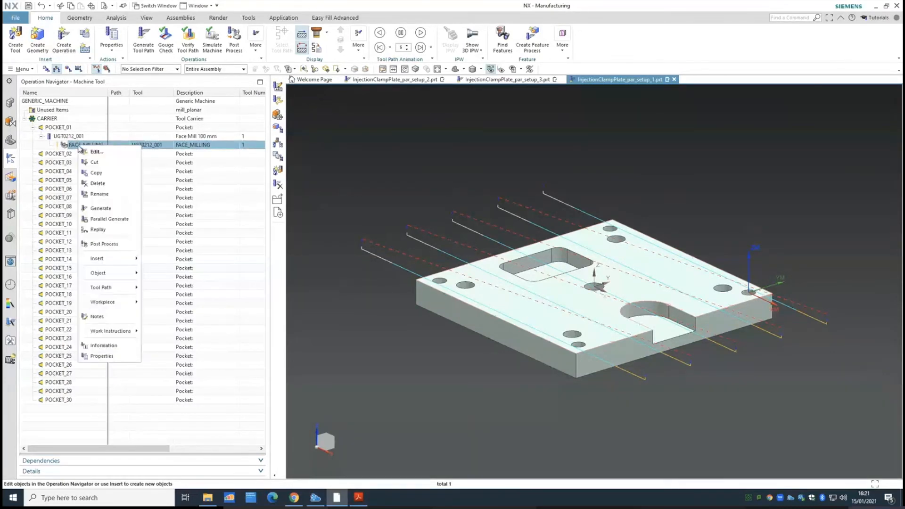
pyautogui.click(93, 151)
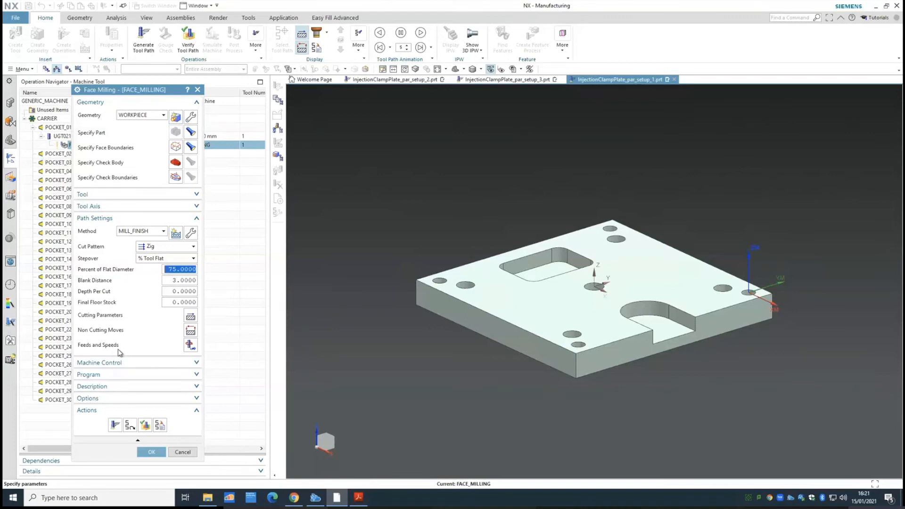
pyautogui.click(189, 346)
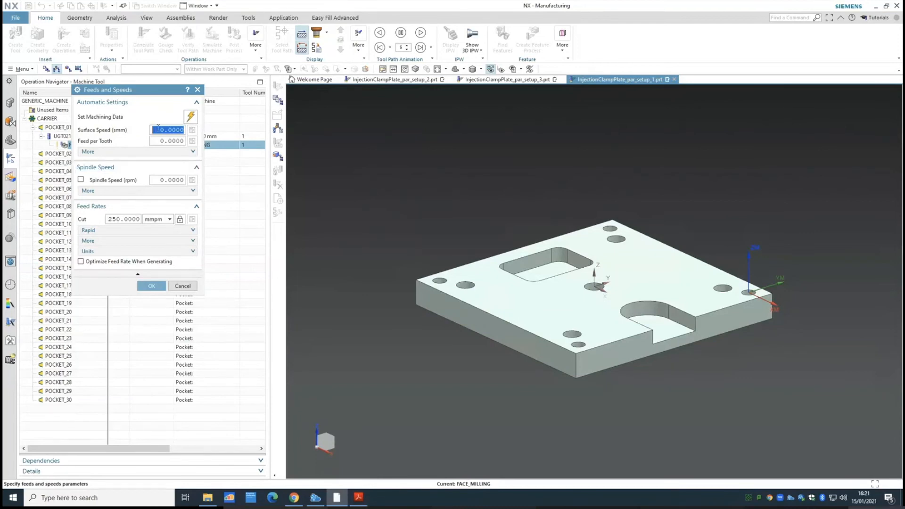
pyautogui.write('500')
pyautogui.press('Tab')
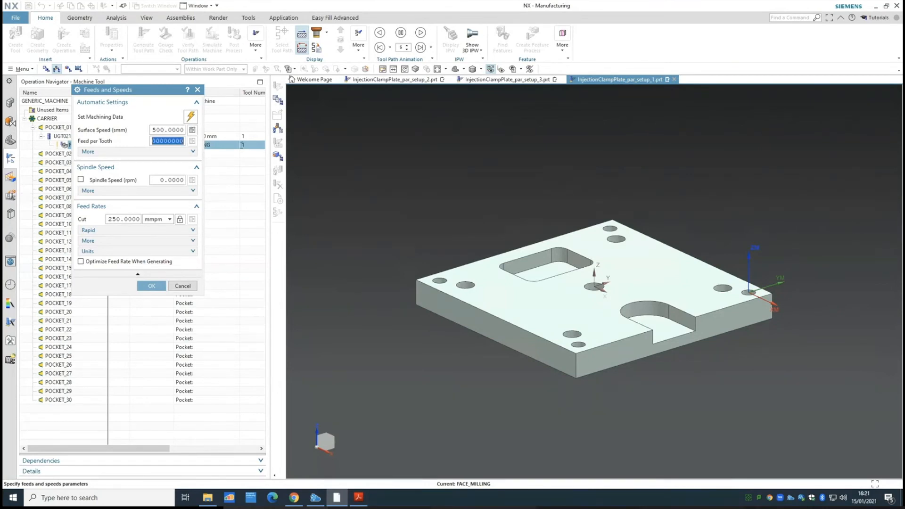
pyautogui.write('0.08')
pyautogui.click(359, 497)
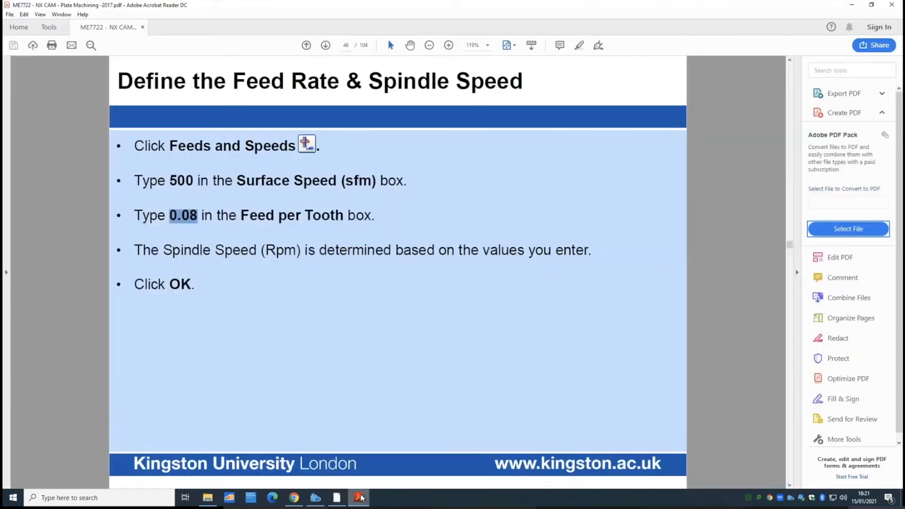
pyautogui.click(337, 498)
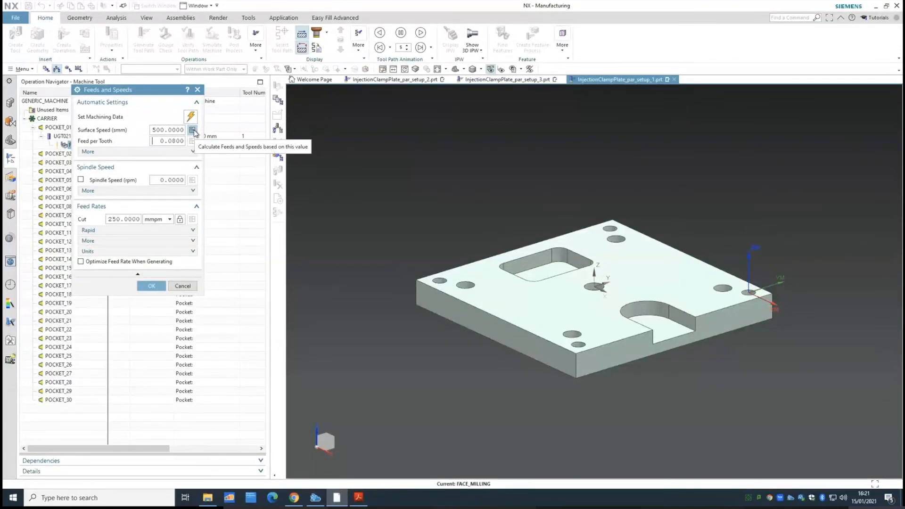
# - Calculate the spindle speed and cut feed rate from the surface speed, and regenerate and accept the face milling tool path
pyautogui.click(192, 130)
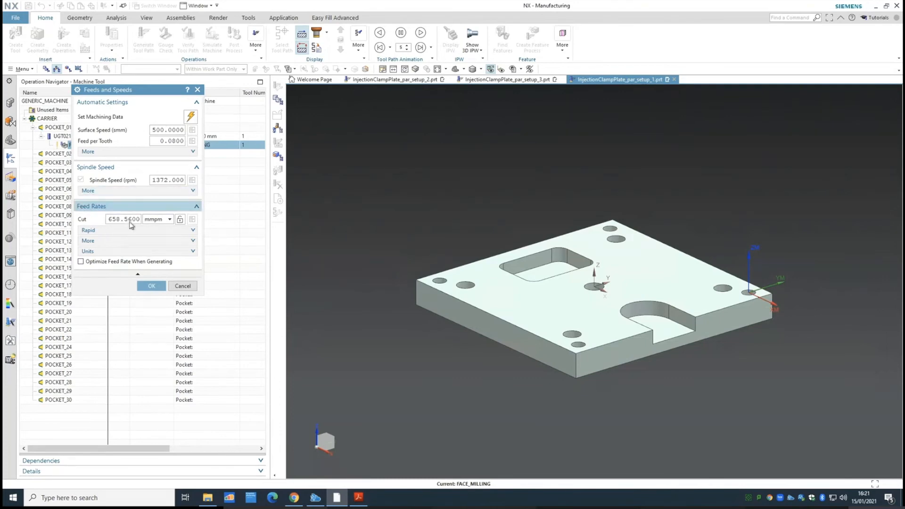
pyautogui.click(148, 286)
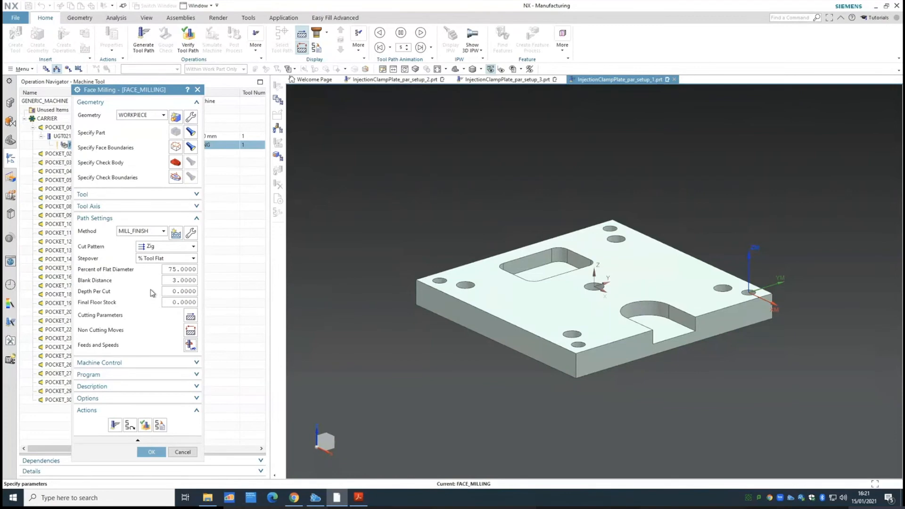
pyautogui.click(114, 429)
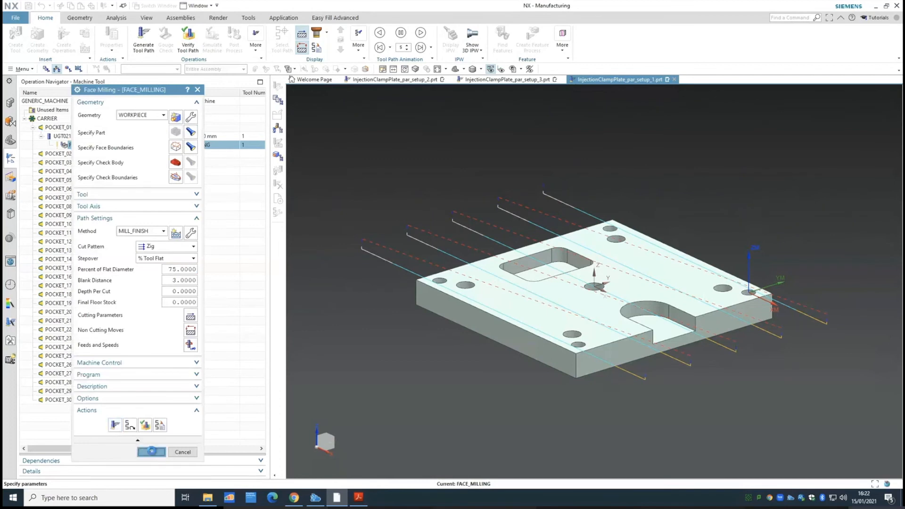
pyautogui.click(152, 452)
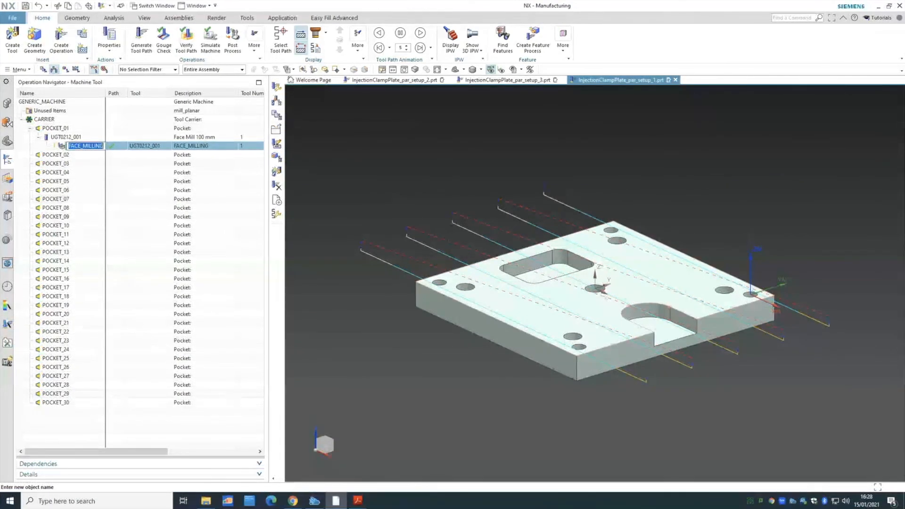
# - Review the FACE_MILLING operation's path settings and accept them without editing
pyautogui.press('Return')
pyautogui.click(83, 147)
pyautogui.rightClick(140, 148)
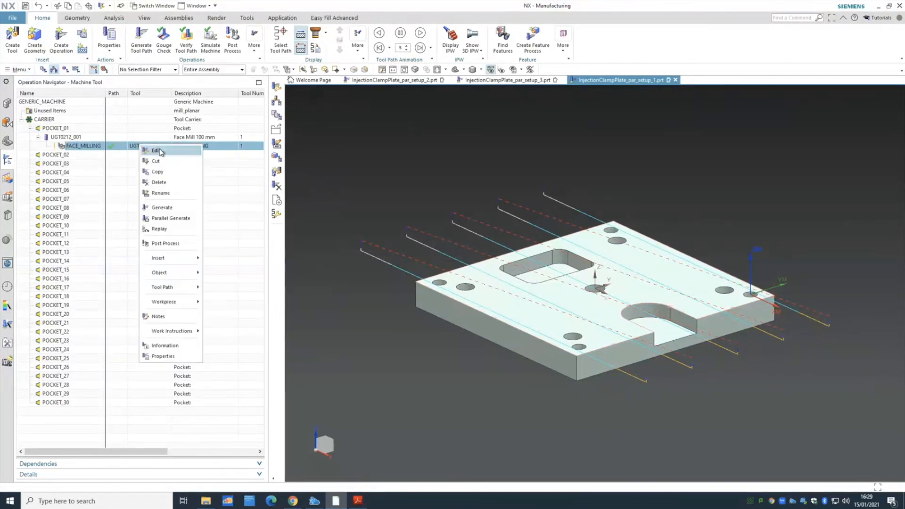
pyautogui.click(159, 147)
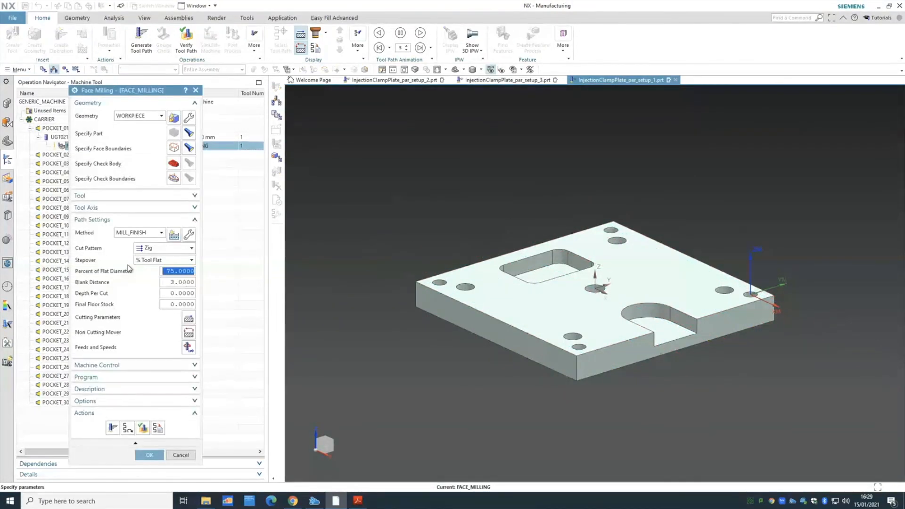
pyautogui.click(150, 454)
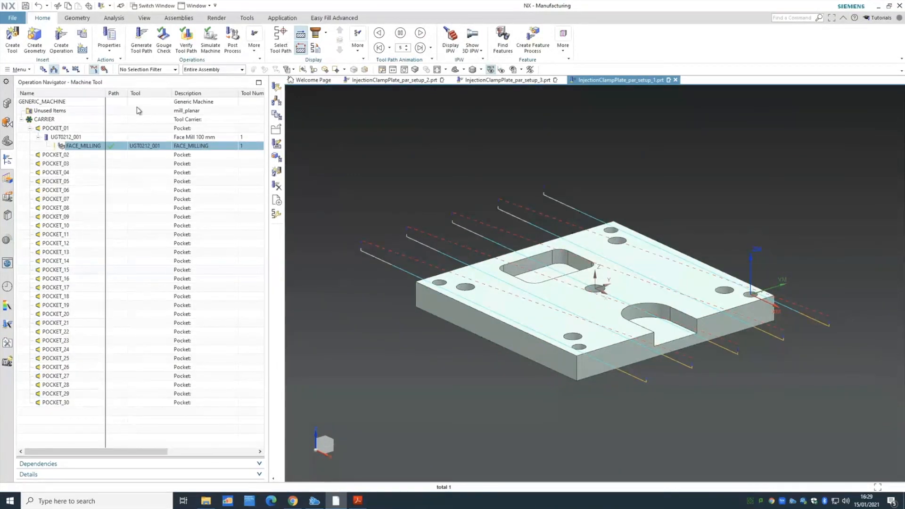
# - Check the FACE_MILLING machining time in a widened program order view, and return to the machine tool view
pyautogui.click(43, 70)
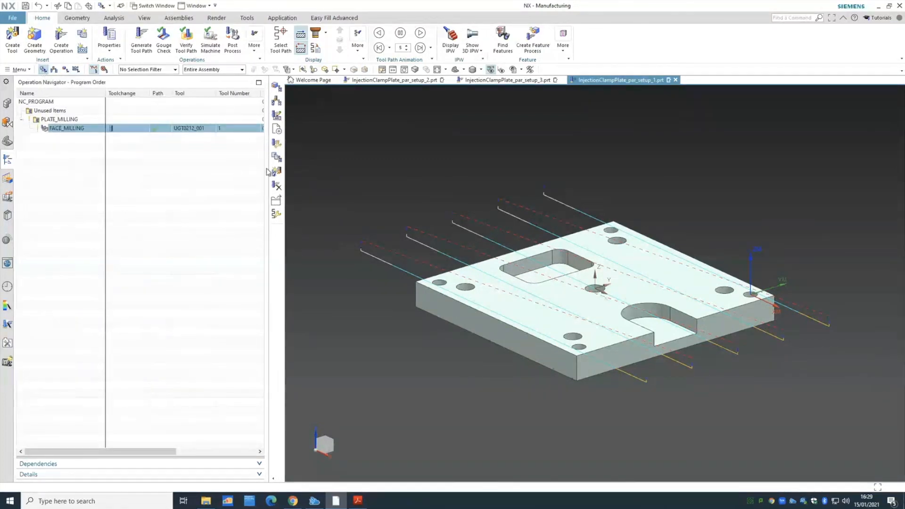
pyautogui.moveTo(271, 166); pyautogui.dragTo(459, 155)
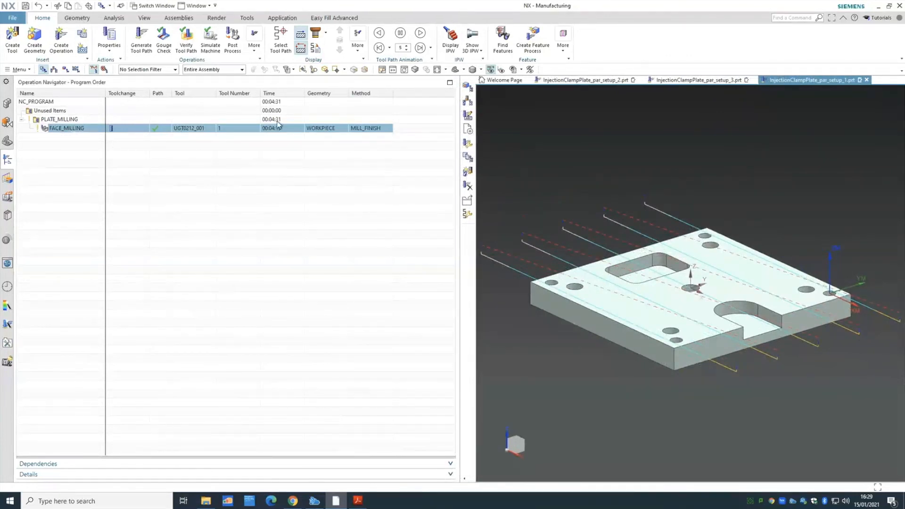
pyautogui.moveTo(282, 124)
pyautogui.moveTo(69, 133)
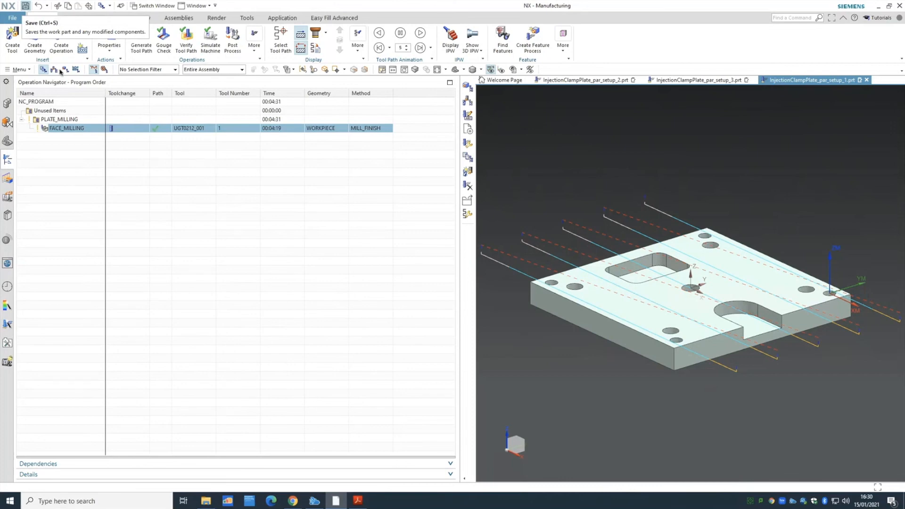
pyautogui.click(56, 71)
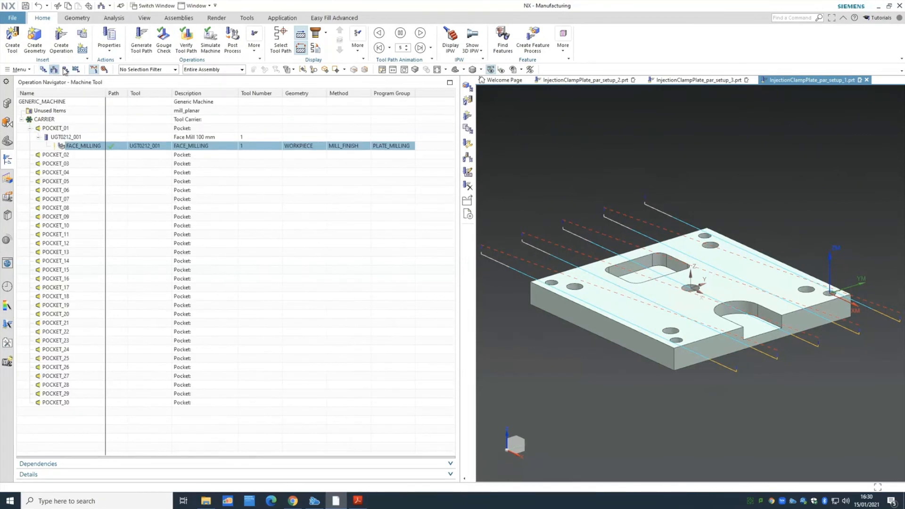
pyautogui.rightClick(86, 147)
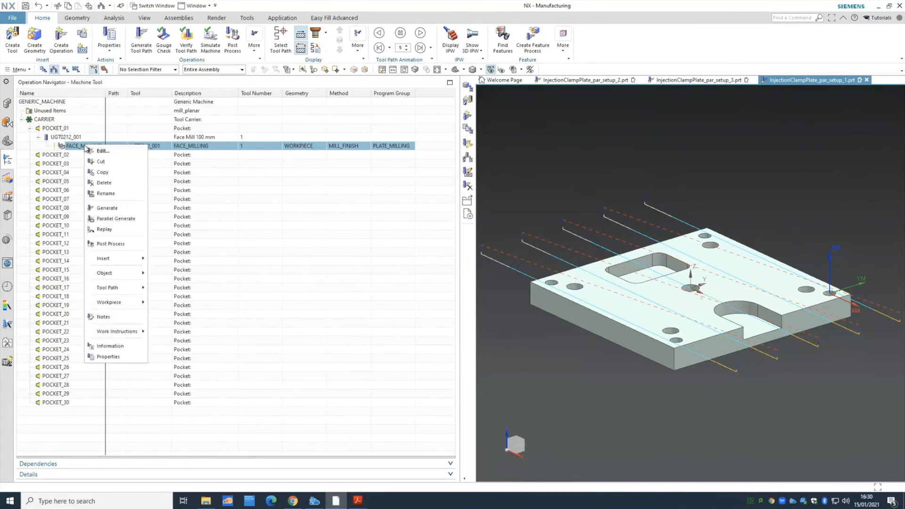
pyautogui.click(100, 150)
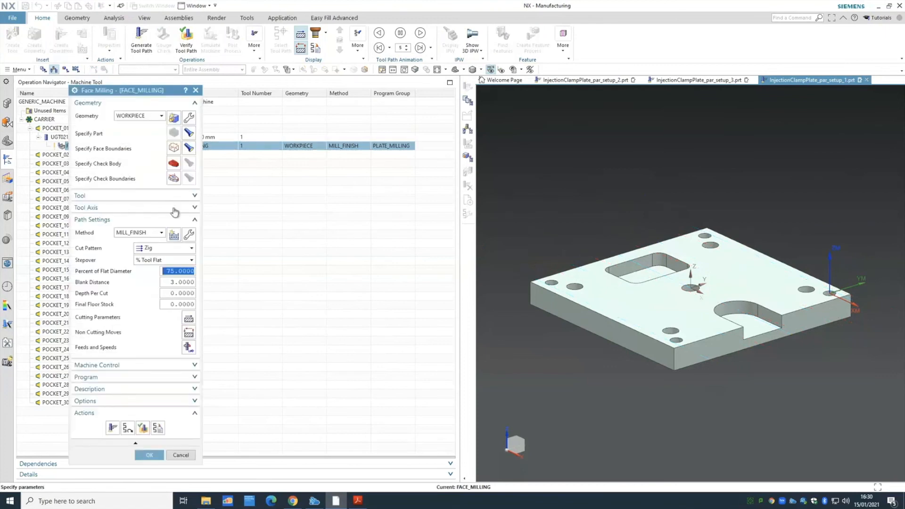
pyautogui.click(159, 248)
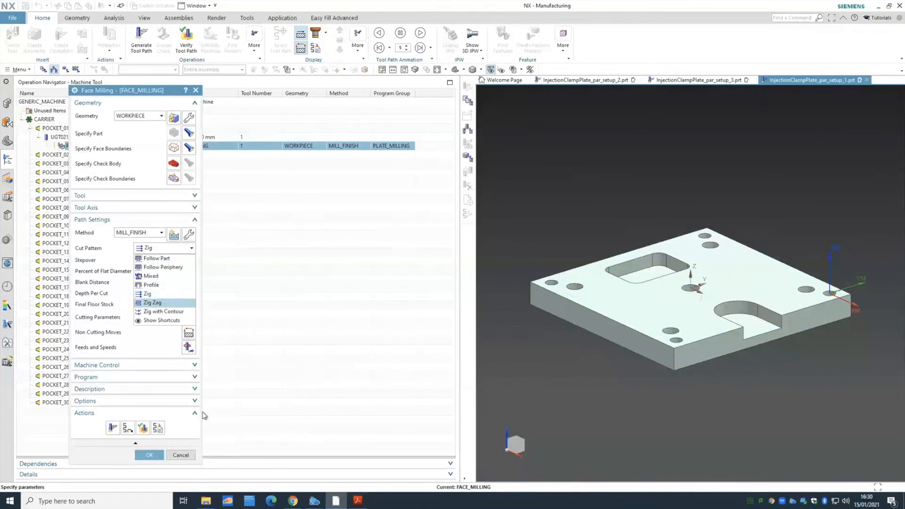
pyautogui.click(180, 454)
pyautogui.click(180, 454)
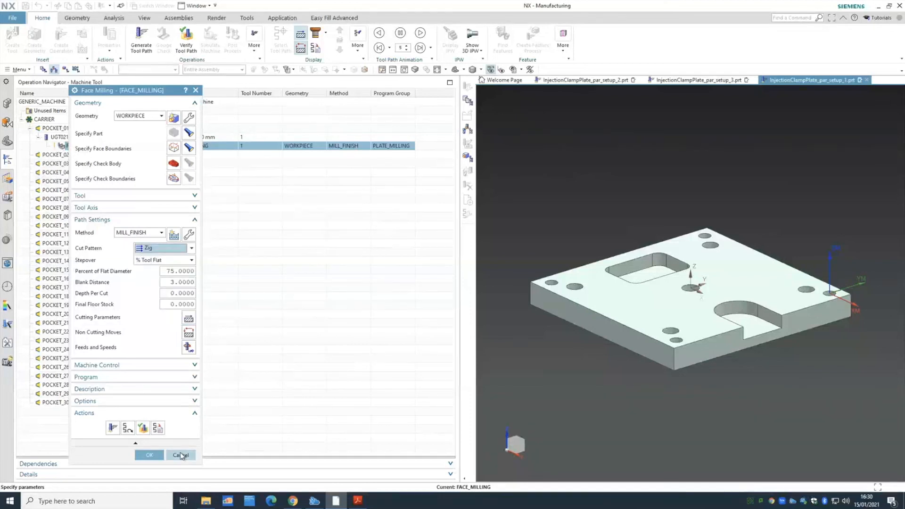
# - Try to copy the FACE_MILLING operation and paste it at the UGT0212_001 tool and at POCKET_02
pyautogui.rightClick(77, 147)
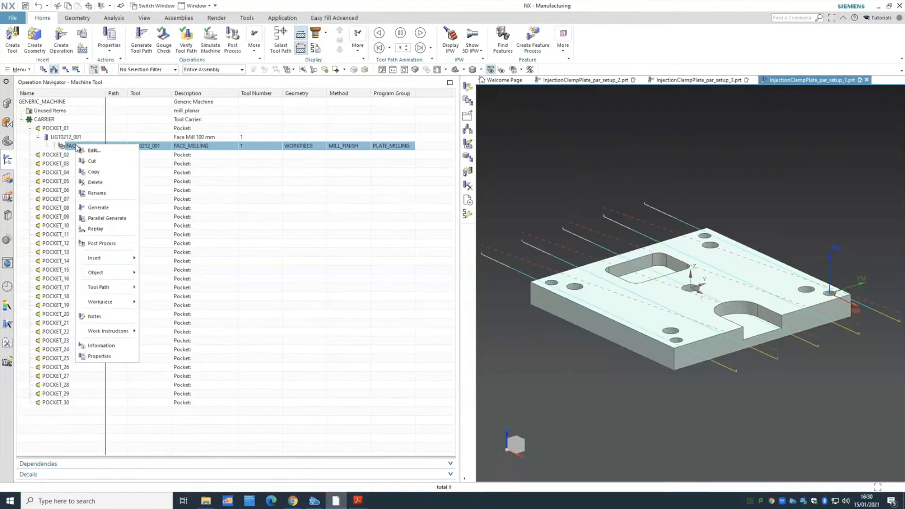
pyautogui.click(93, 172)
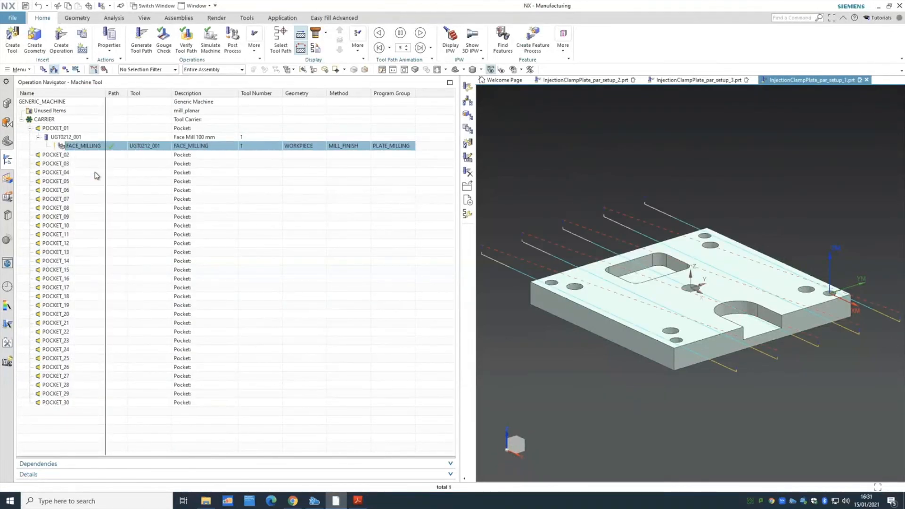
pyautogui.rightClick(59, 138)
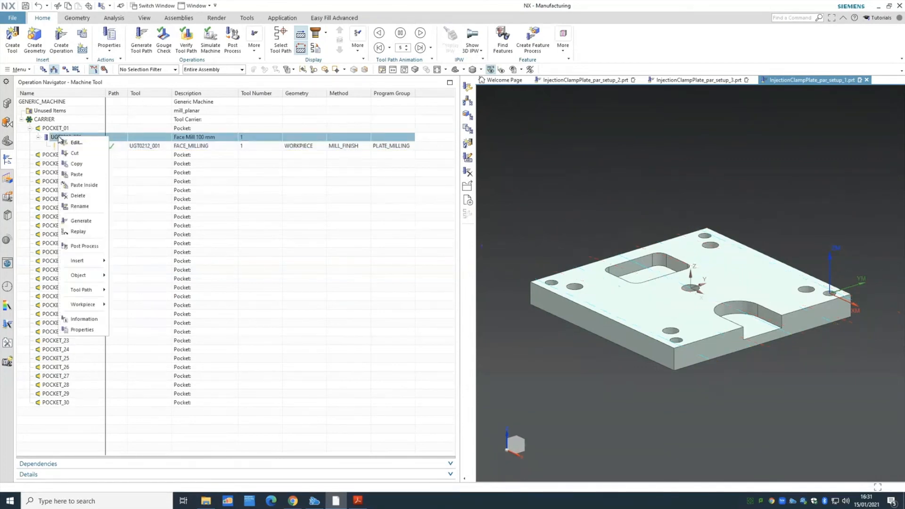
pyautogui.click(89, 176)
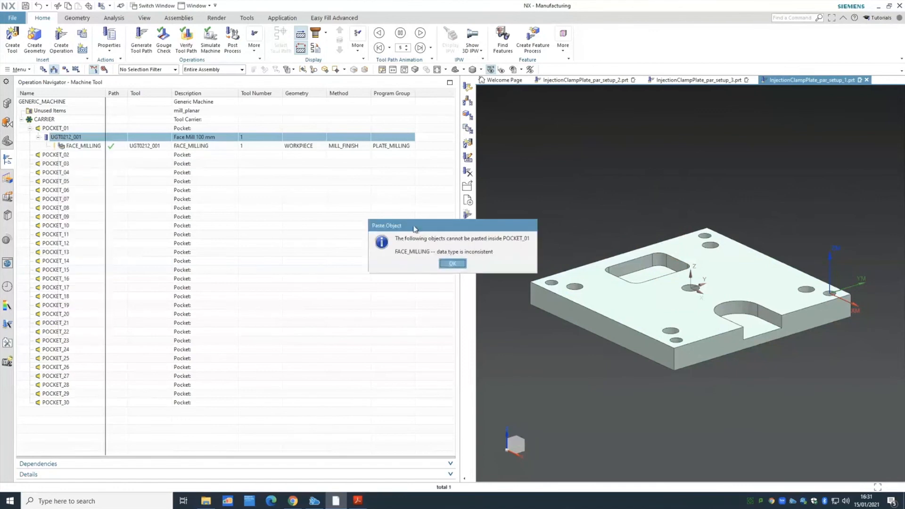
pyautogui.click(452, 263)
pyautogui.rightClick(68, 156)
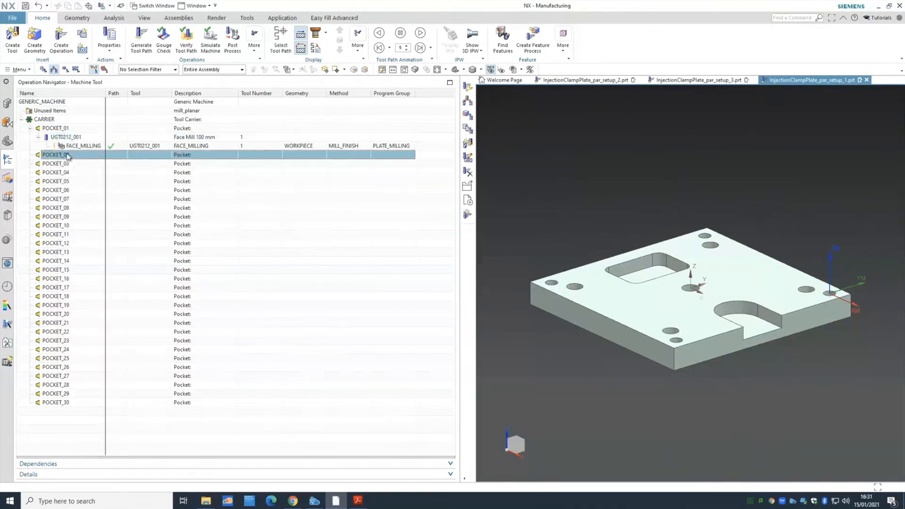
pyautogui.click(85, 191)
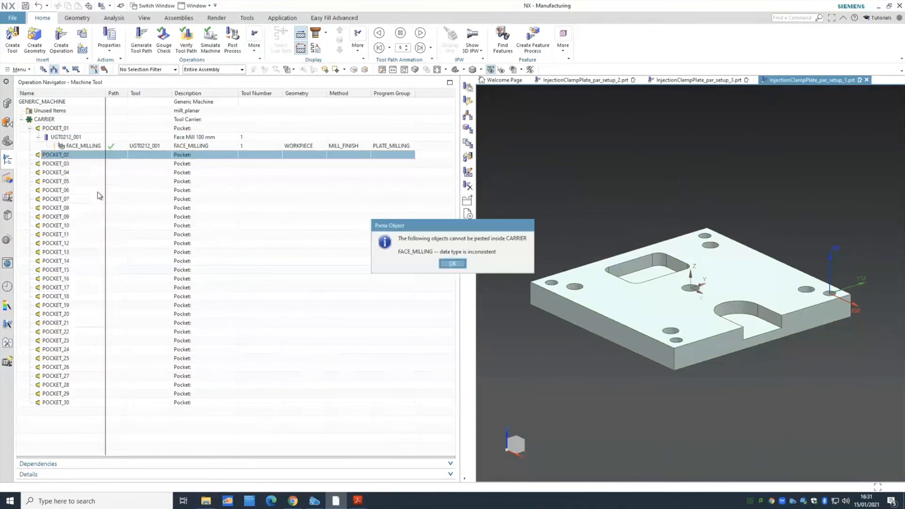
pyautogui.click(451, 263)
pyautogui.rightClick(68, 158)
pyautogui.click(107, 208)
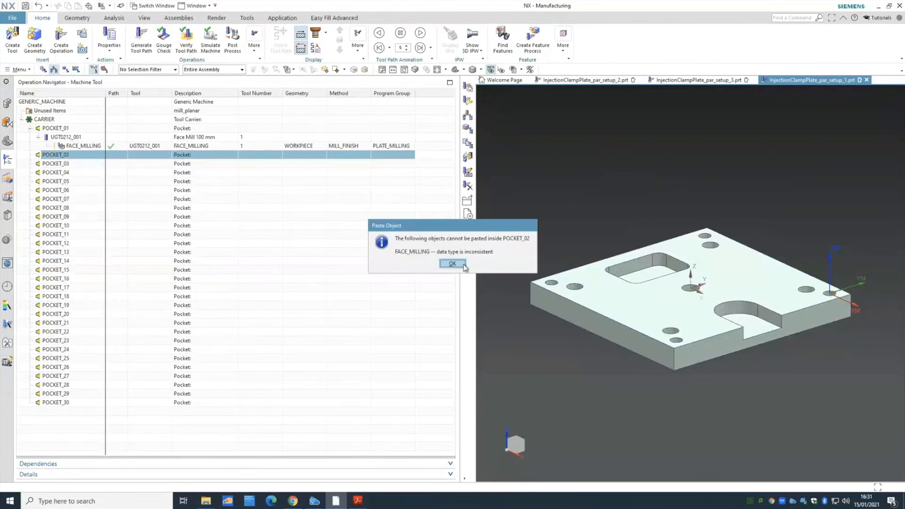
pyautogui.click(451, 263)
# - Copy the 100 mm face mill UGT0212_001 and paste it inside POCKET_02
pyautogui.rightClick(64, 138)
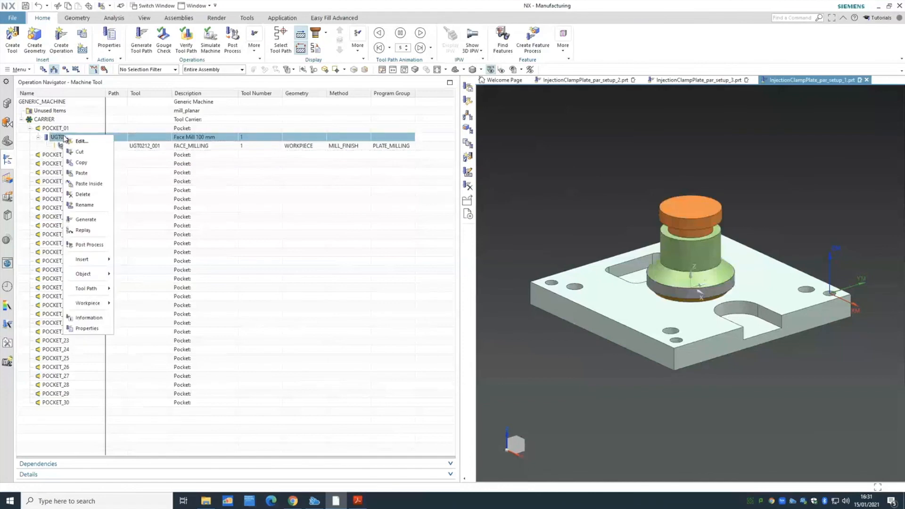
pyautogui.click(75, 161)
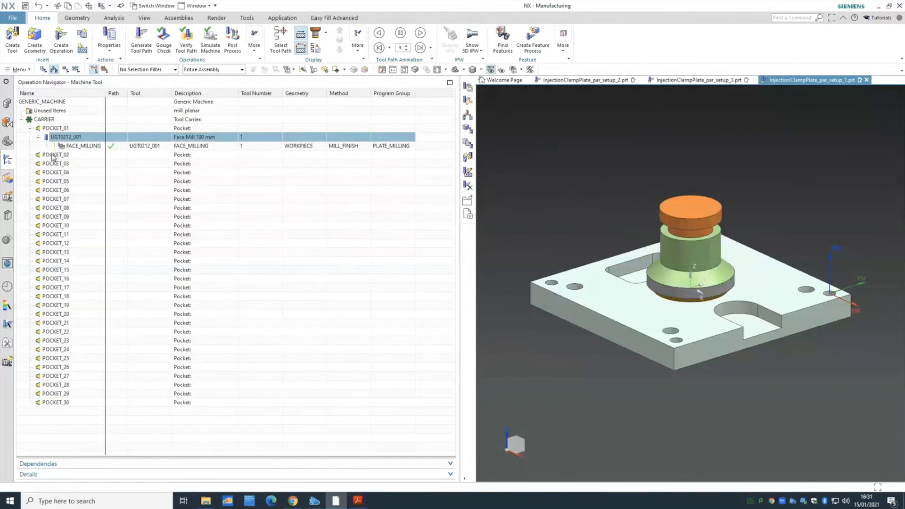
pyautogui.rightClick(51, 156)
pyautogui.click(87, 211)
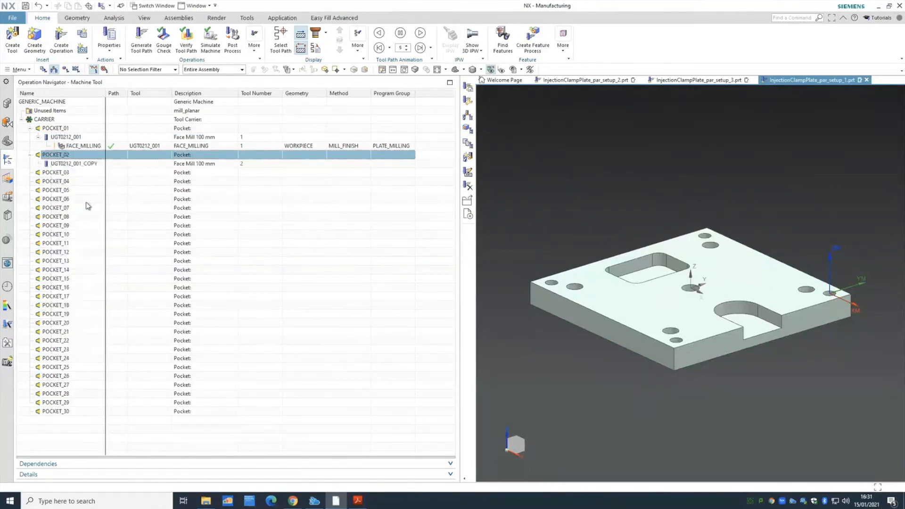
# - Try to copy the FACE_MILLING operation and paste it at the UGT0212_001_COPY tool in POCKET_02
pyautogui.click(80, 164)
pyautogui.click(84, 147)
pyautogui.rightClick(84, 149)
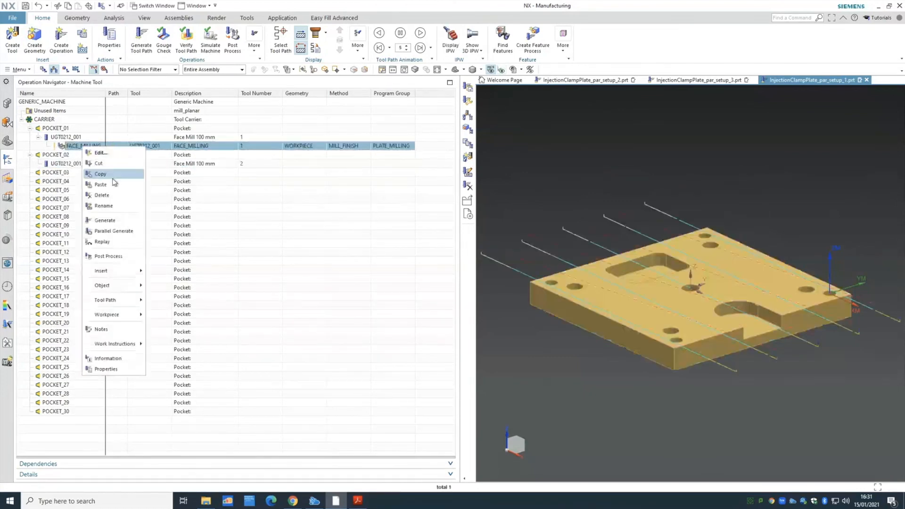
pyautogui.click(113, 181)
pyautogui.click(74, 165)
pyautogui.rightClick(74, 164)
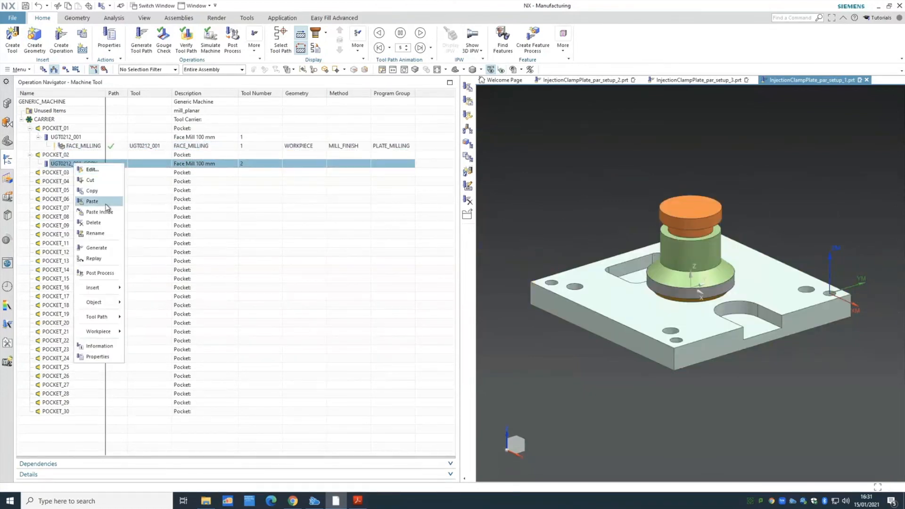
pyautogui.click(106, 204)
pyautogui.click(451, 263)
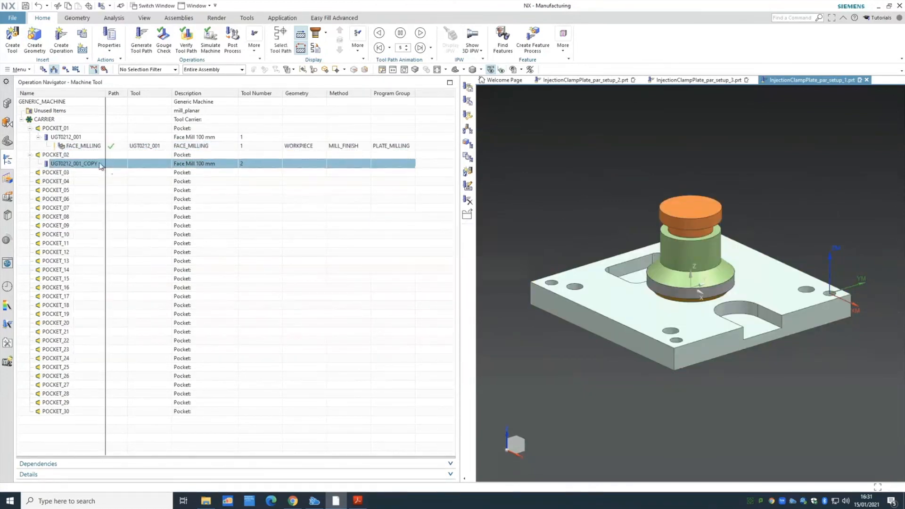
# - Create the face milling operation FACE_MILLING_1 in program PLATE_MILLING with tool UGT0212_001, geometry WORKPIECE and method MILL_FINISH
pyautogui.click(57, 41)
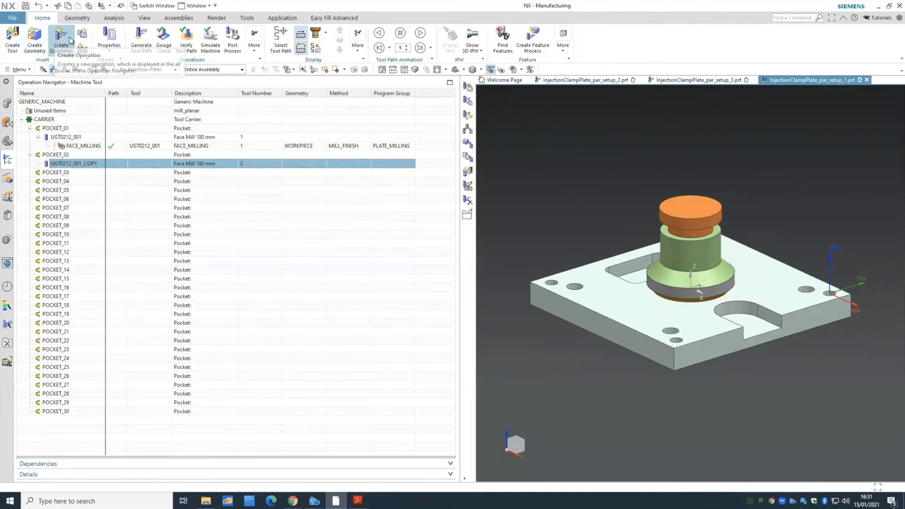
pyautogui.click(163, 209)
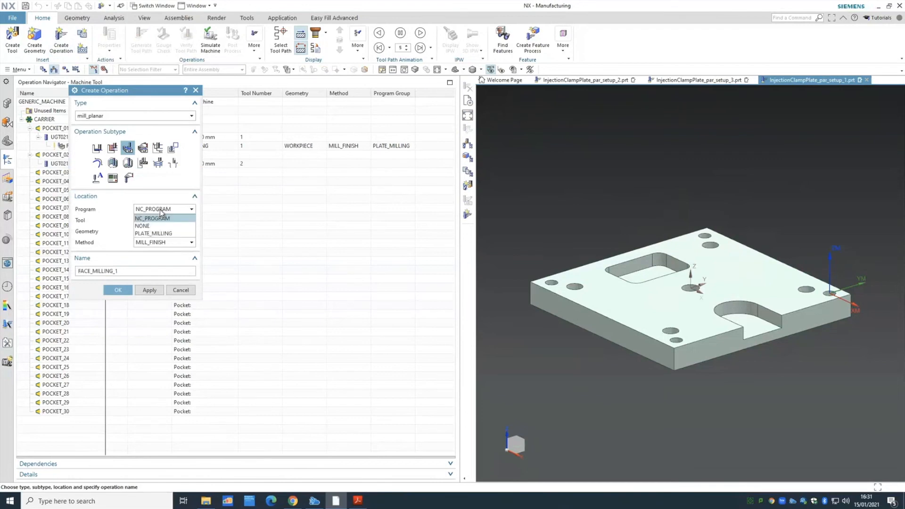
pyautogui.click(166, 234)
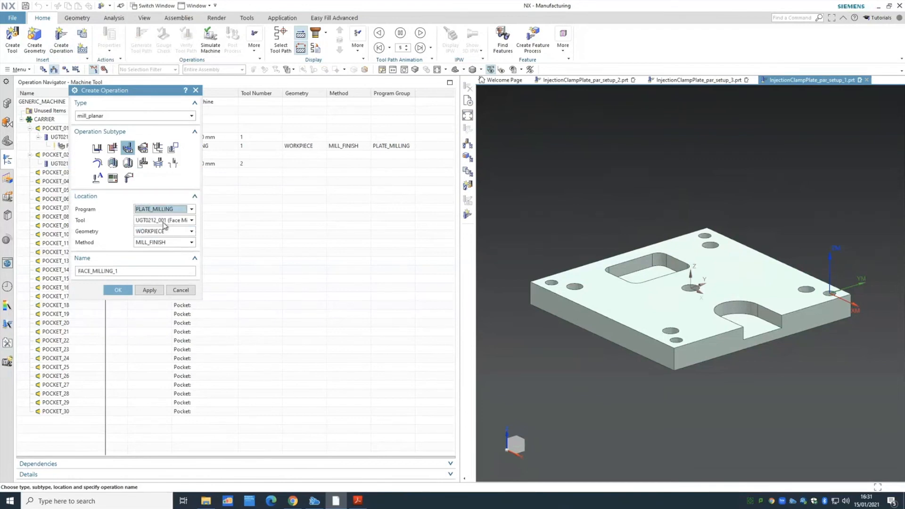
pyautogui.click(166, 222)
pyautogui.click(166, 237)
pyautogui.click(166, 234)
pyautogui.click(165, 252)
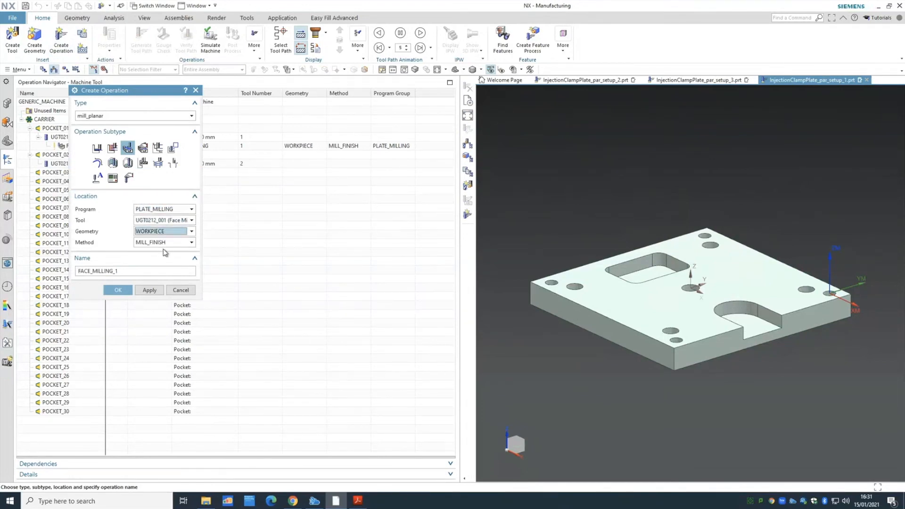
pyautogui.click(119, 291)
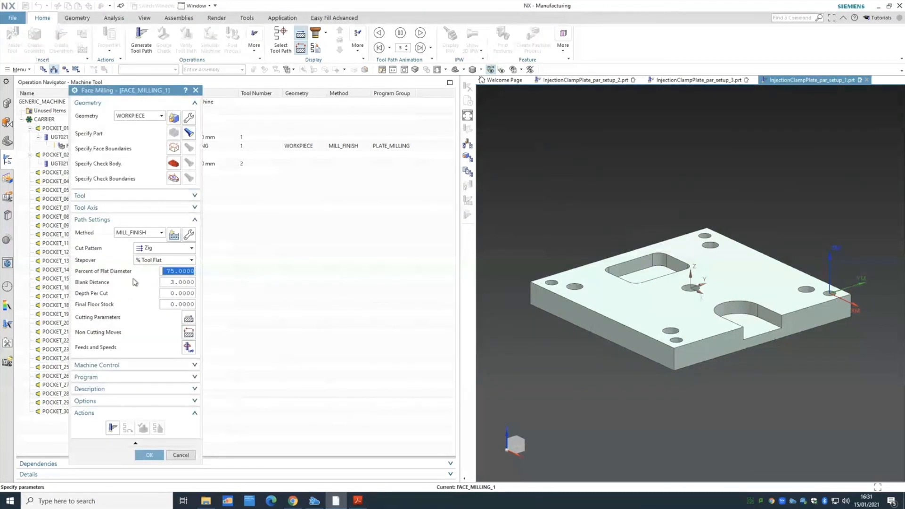
# - Set FACE_MILLING_1's surface speed to 500 smm and feed per tooth to 0.08, calculate the feeds and speeds, and try to generate the tool path
pyautogui.click(188, 348)
pyautogui.write('500')
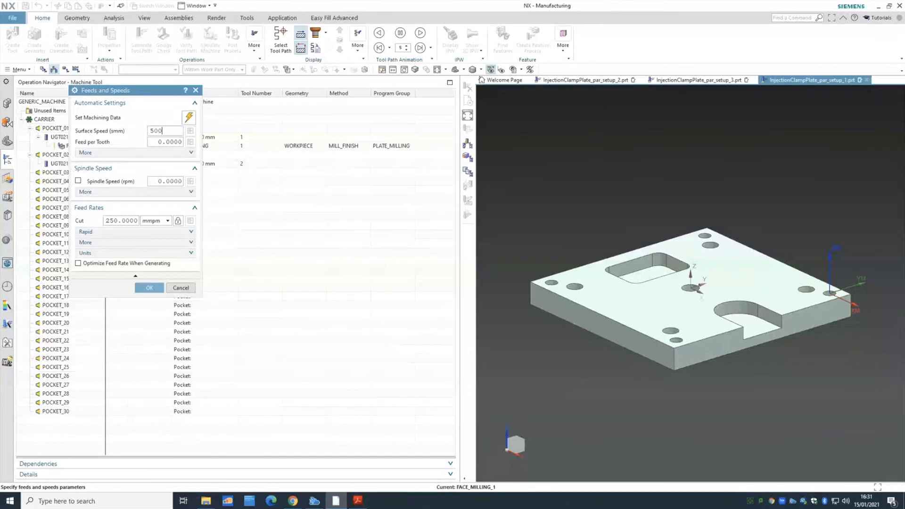
pyautogui.press('Tab')
pyautogui.write('0.08')
pyautogui.click(190, 130)
pyautogui.click(149, 288)
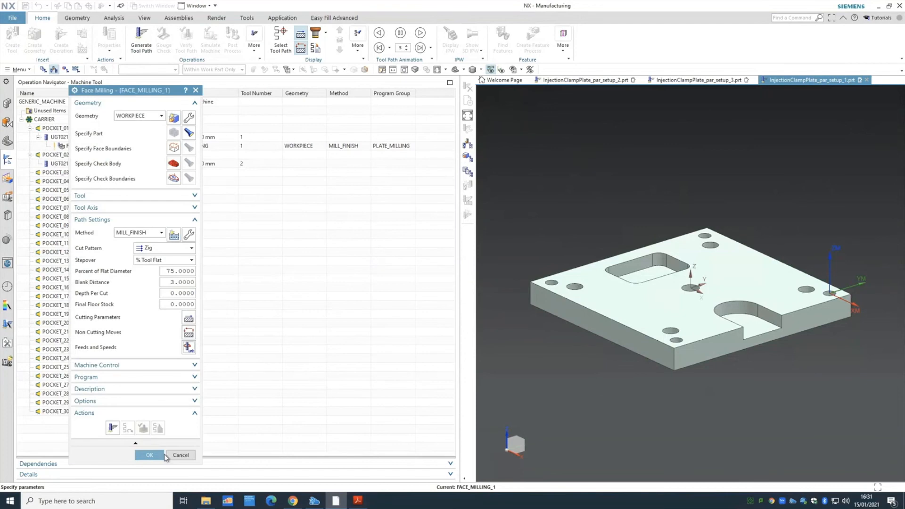
pyautogui.click(111, 428)
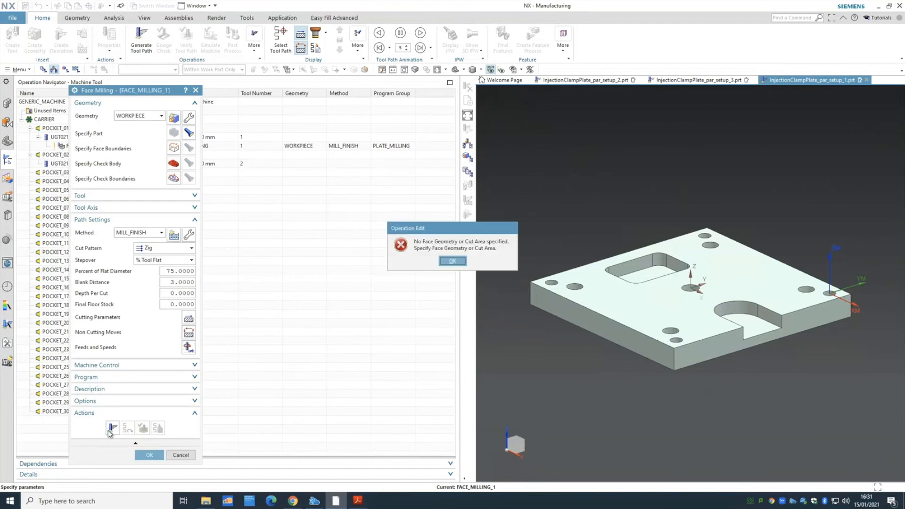
pyautogui.click(452, 261)
# - Keep the stepover at % Tool Flat, set FACE_MILLING_1's cut pattern to Zig Zag, and try to generate the tool path
pyautogui.click(162, 261)
pyautogui.click(162, 271)
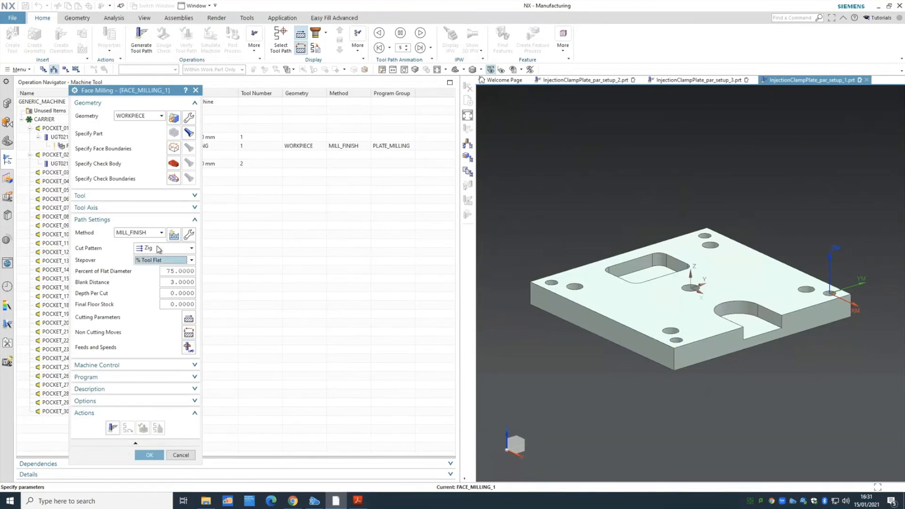
pyautogui.click(159, 248)
pyautogui.click(152, 303)
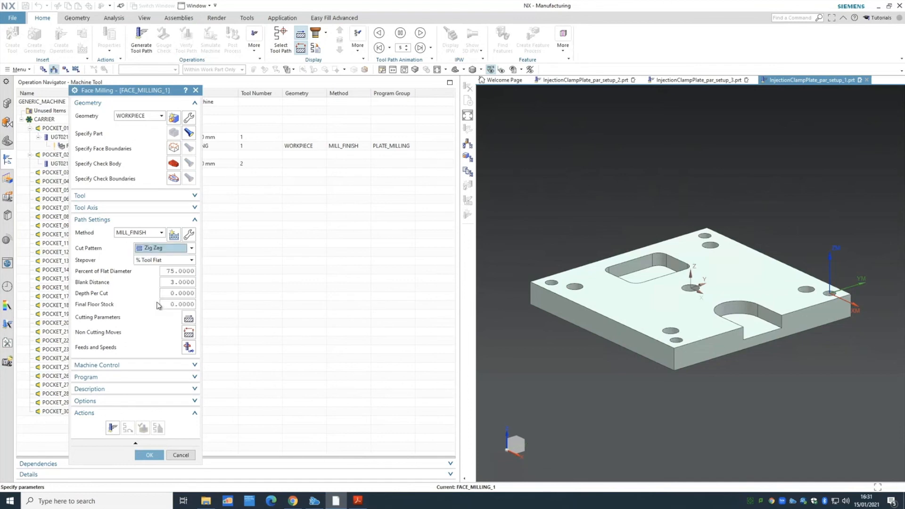
pyautogui.click(116, 427)
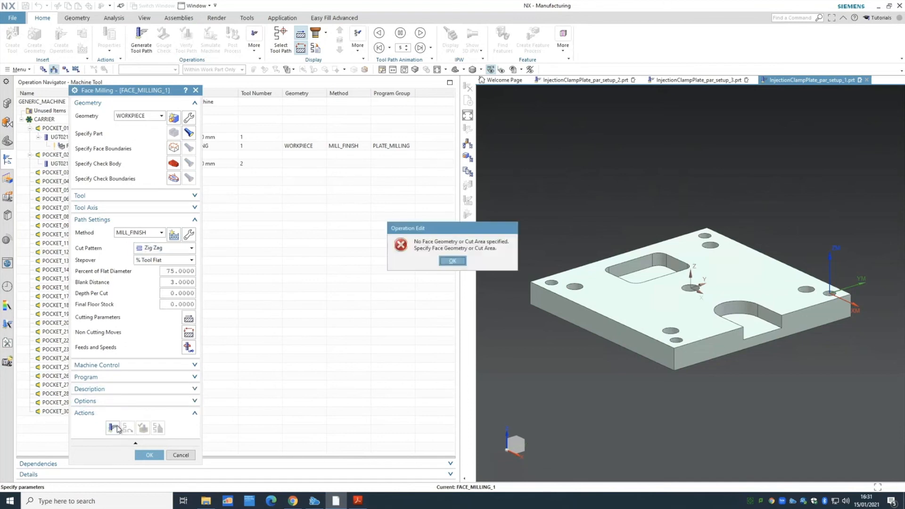
# - Specify the plate's top face as the face boundary of FACE_MILLING_1, generate the tool path and accept the operation
pyautogui.click(453, 261)
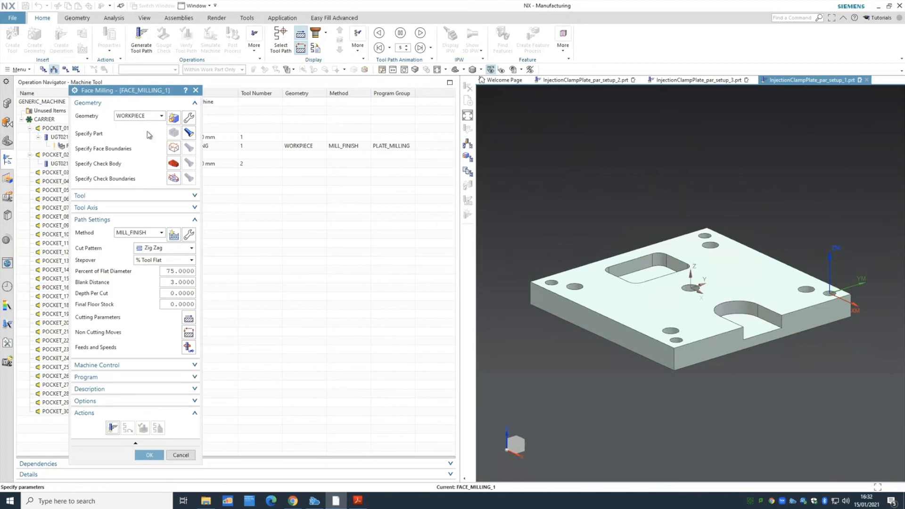
pyautogui.click(173, 148)
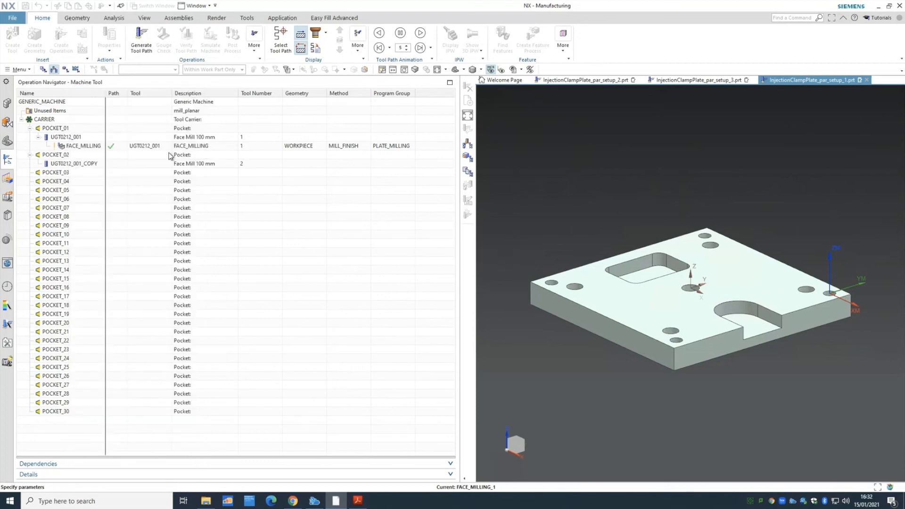
pyautogui.click(646, 311)
pyautogui.click(145, 229)
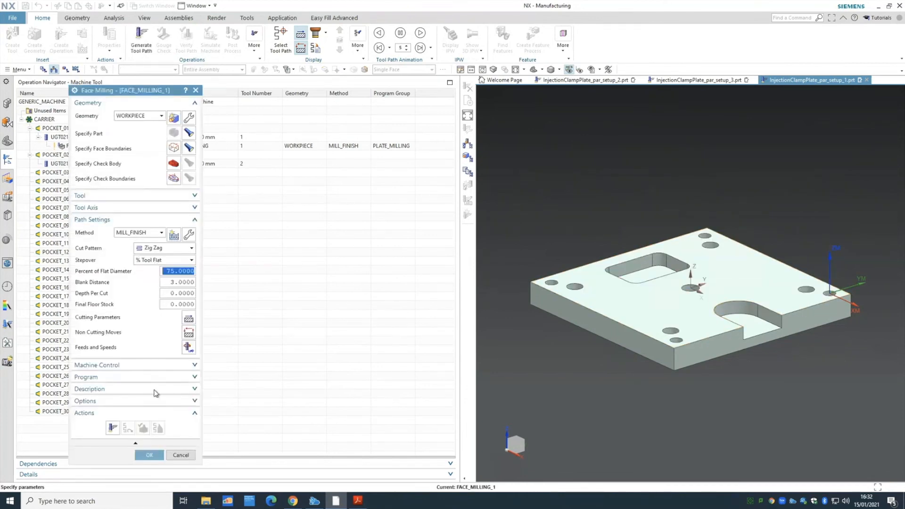
pyautogui.click(111, 428)
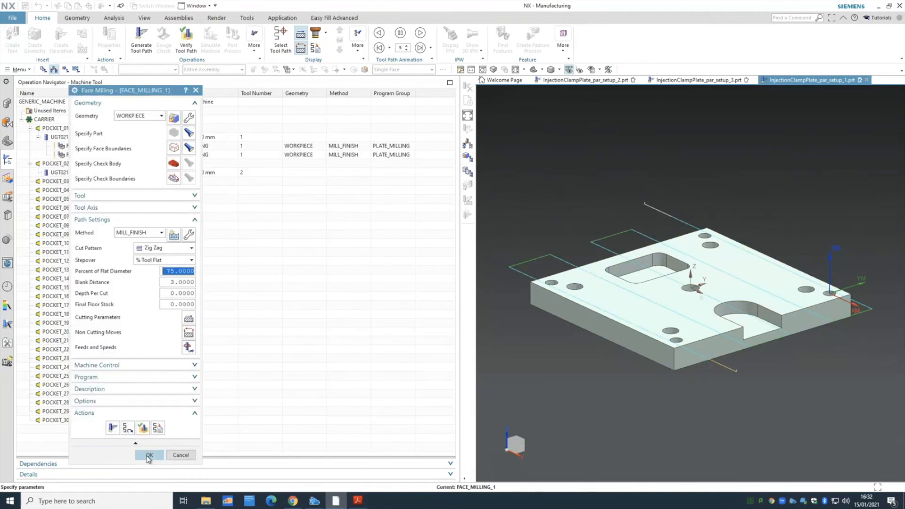
pyautogui.click(148, 455)
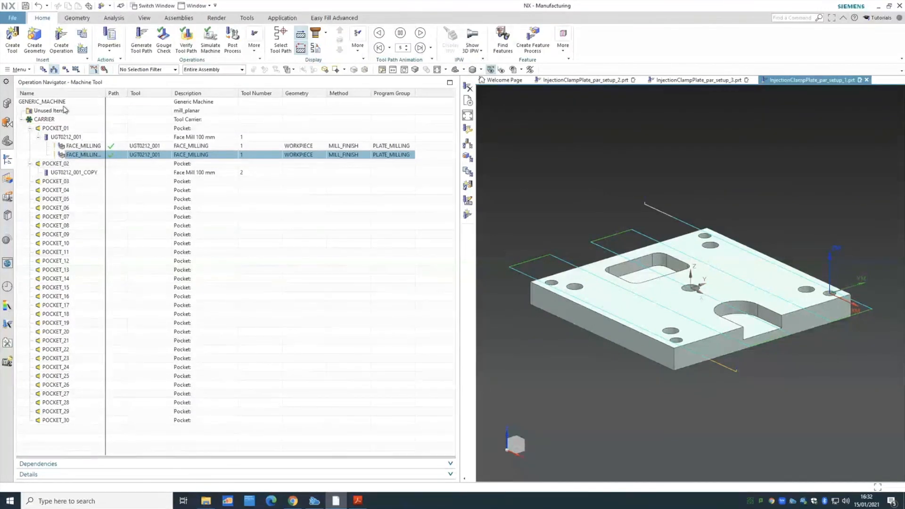
# - Show the operations in program order and rename FACE_MILLING as FACE_MILLING_ZIG
pyautogui.click(43, 71)
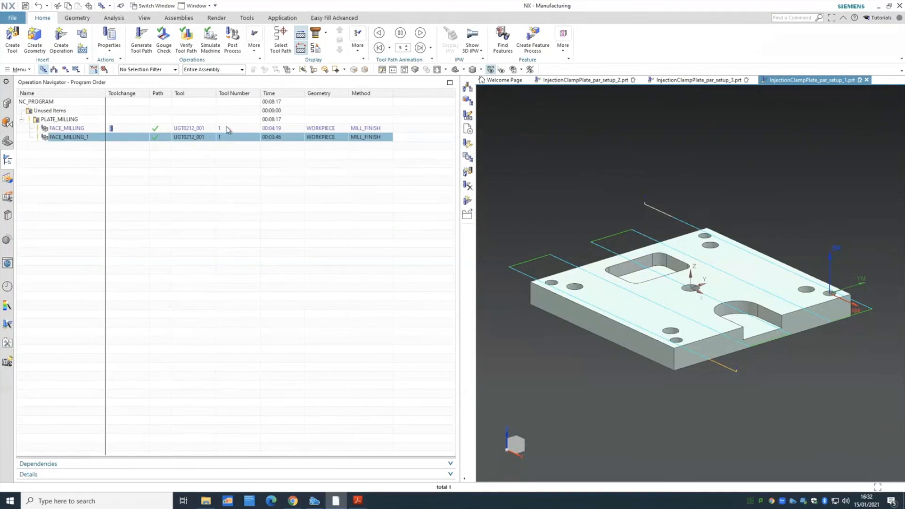
pyautogui.click(84, 129)
pyautogui.rightClick(84, 128)
pyautogui.click(115, 176)
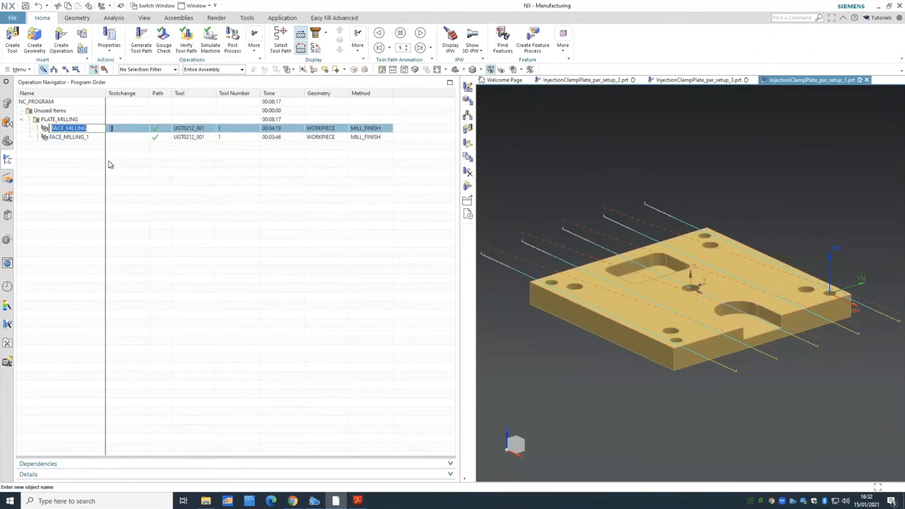
pyautogui.click(93, 129)
pyautogui.write('_ZIG')
pyautogui.press('Return')
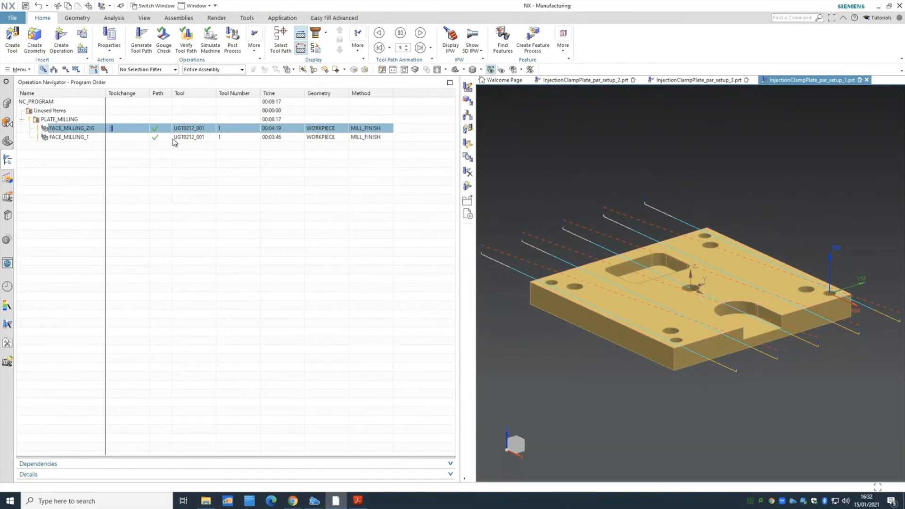
# - Rename the FACE_MILLING_1 operation as FACE_MILLING_ZIGZAG
pyautogui.rightClick(85, 137)
pyautogui.click(111, 185)
pyautogui.click(95, 139)
pyautogui.write('ZIG')
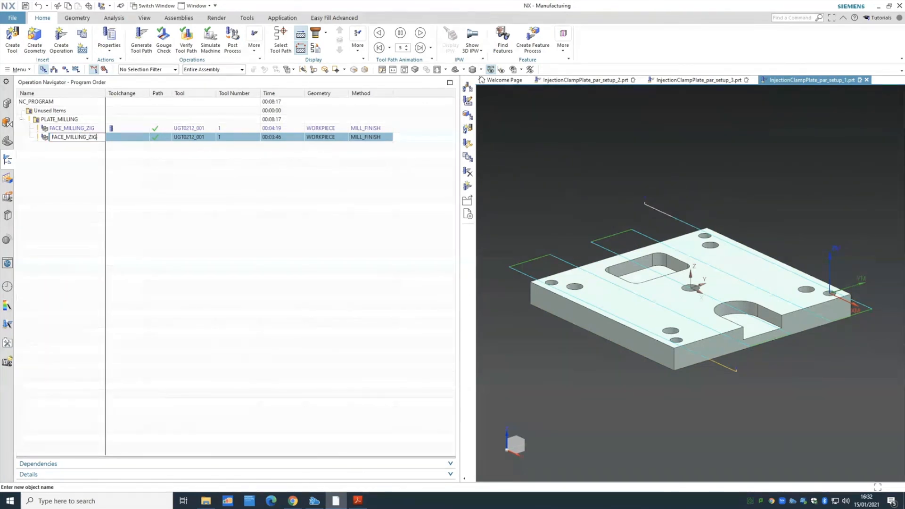
pyautogui.write('ZAG')
pyautogui.press('Return')
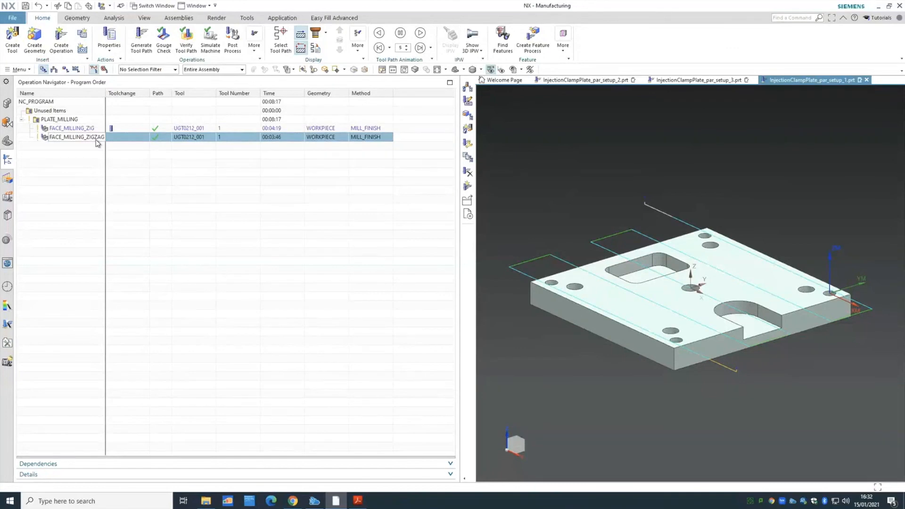
# - Widen the name column and compare the machining times and tool paths of FACE_MILLING_ZIG and FACE_MILLING_ZIGZAG
pyautogui.moveTo(105, 93); pyautogui.dragTo(121, 93)
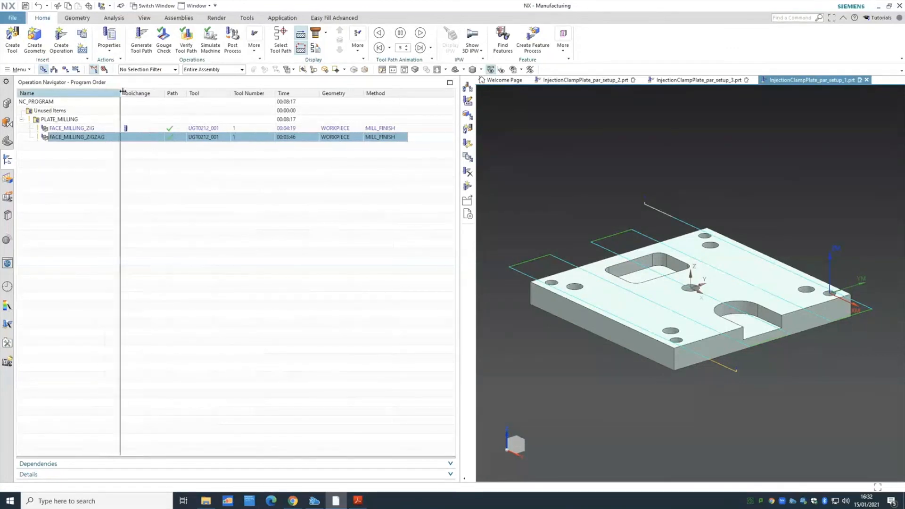
pyautogui.click(302, 132)
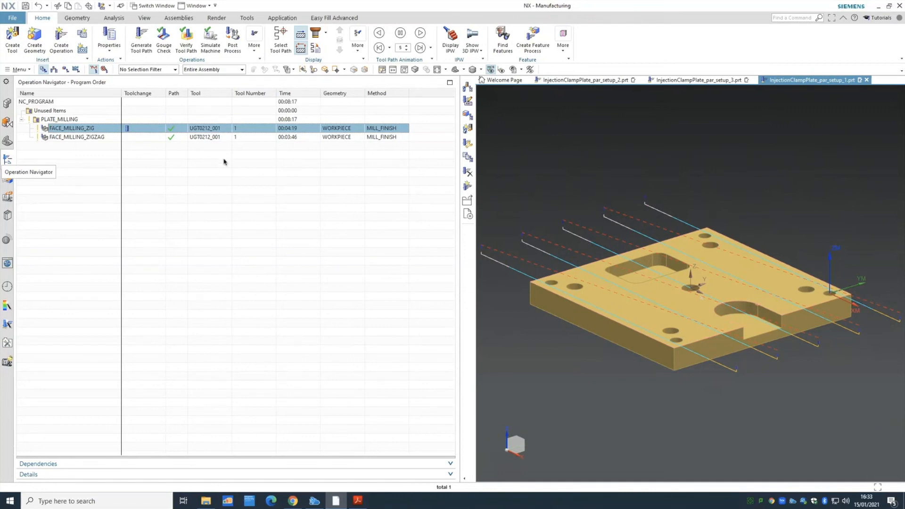
pyautogui.click(299, 138)
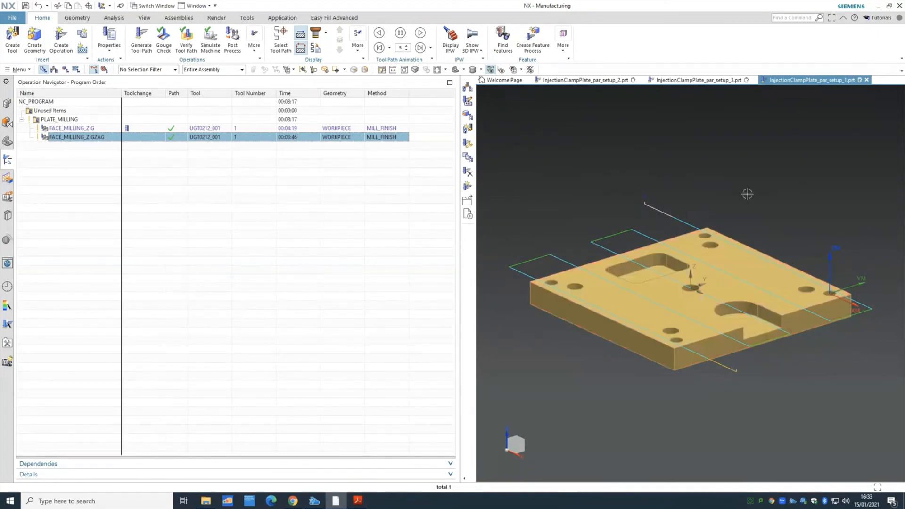
pyautogui.click(91, 128)
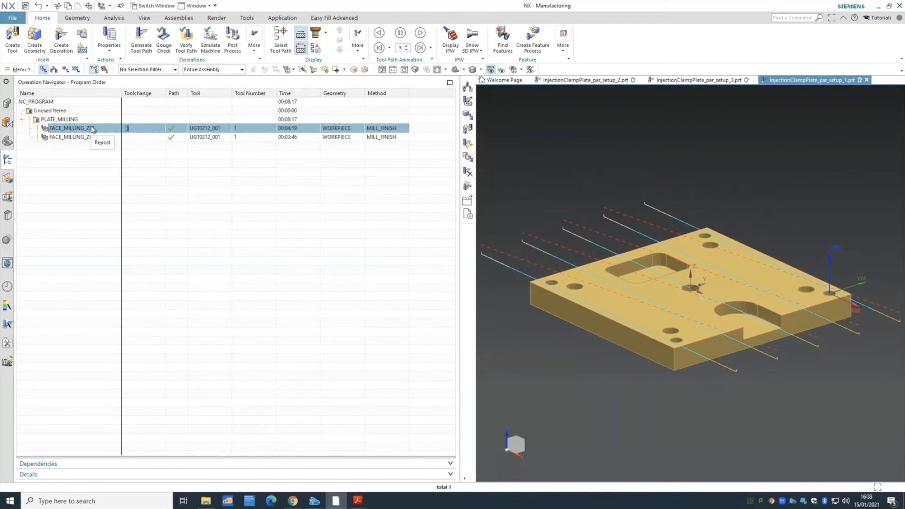
# - Show the operations by machine tool and delete FACE_MILLING_ZIGZAG from tool UGT0212_001
pyautogui.click(65, 70)
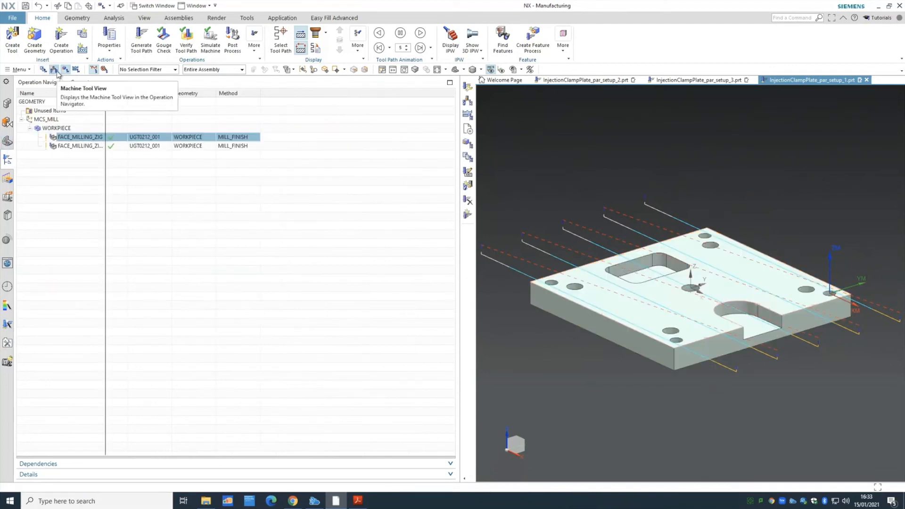
pyautogui.click(54, 70)
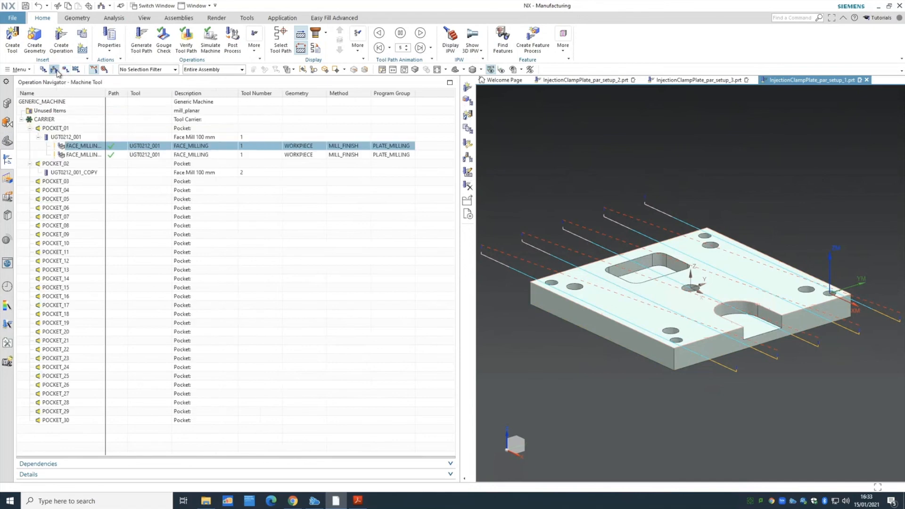
pyautogui.click(87, 156)
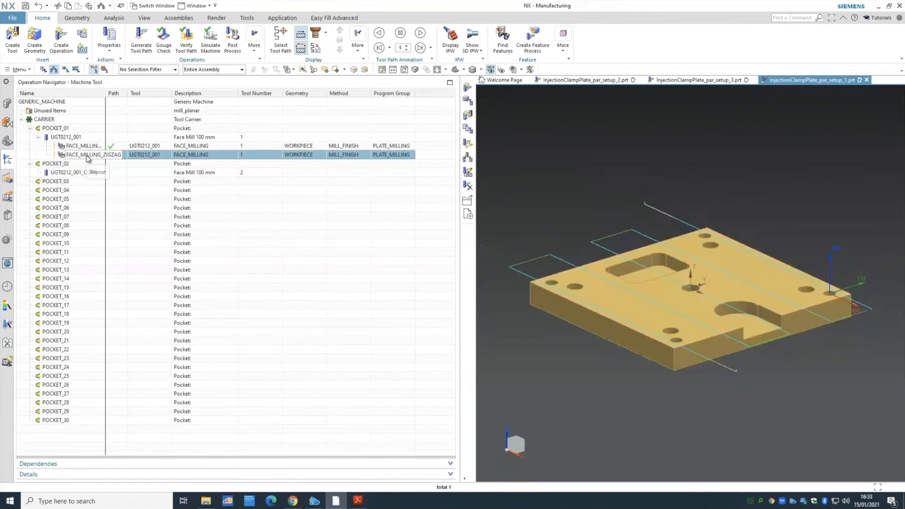
pyautogui.click(85, 146)
pyautogui.rightClick(86, 158)
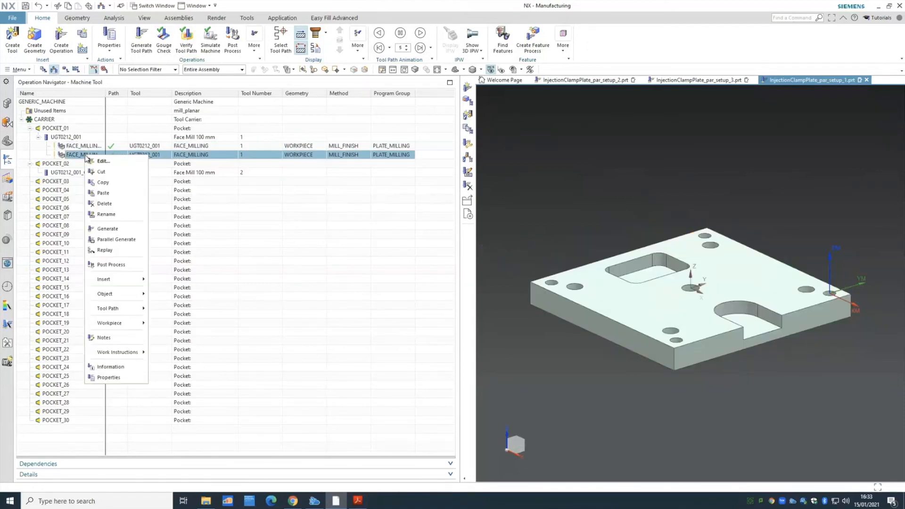
pyautogui.click(115, 203)
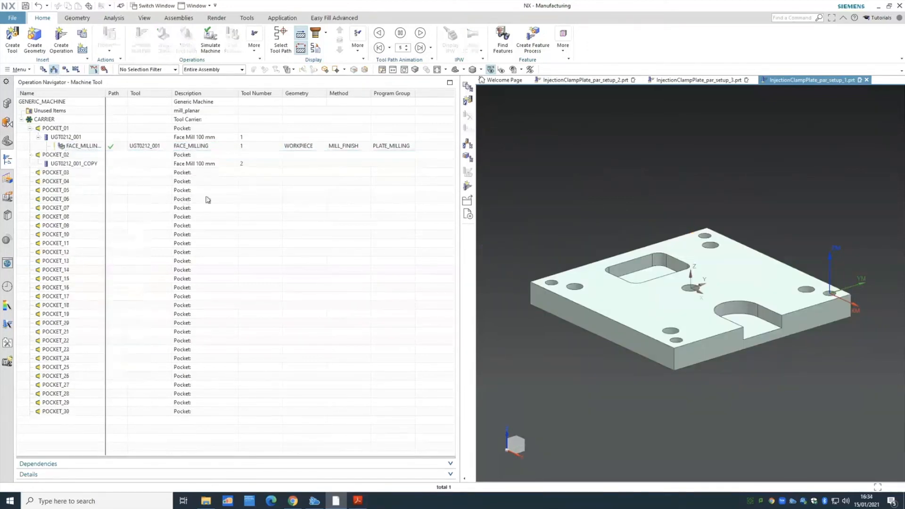
# - Delete the copied face mill UGT0212_001_COPY from POCKET_02
pyautogui.click(77, 165)
pyautogui.rightClick(77, 165)
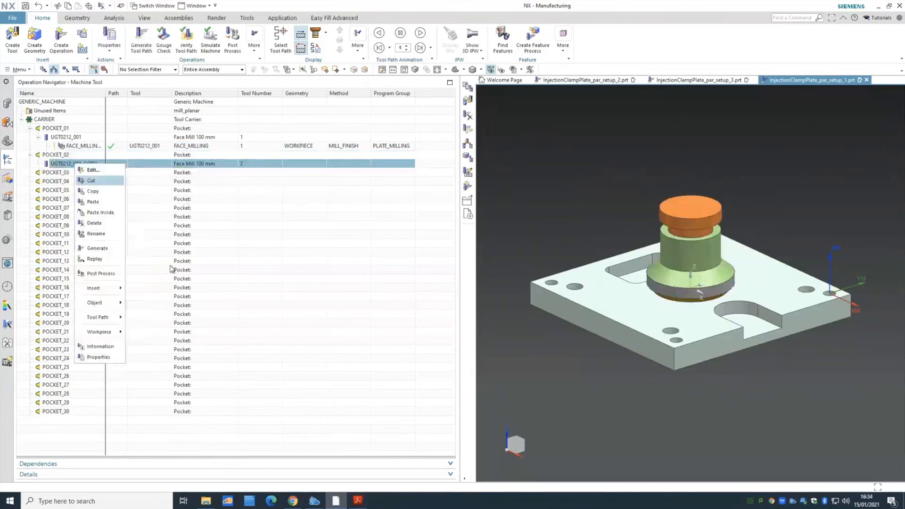
pyautogui.click(106, 224)
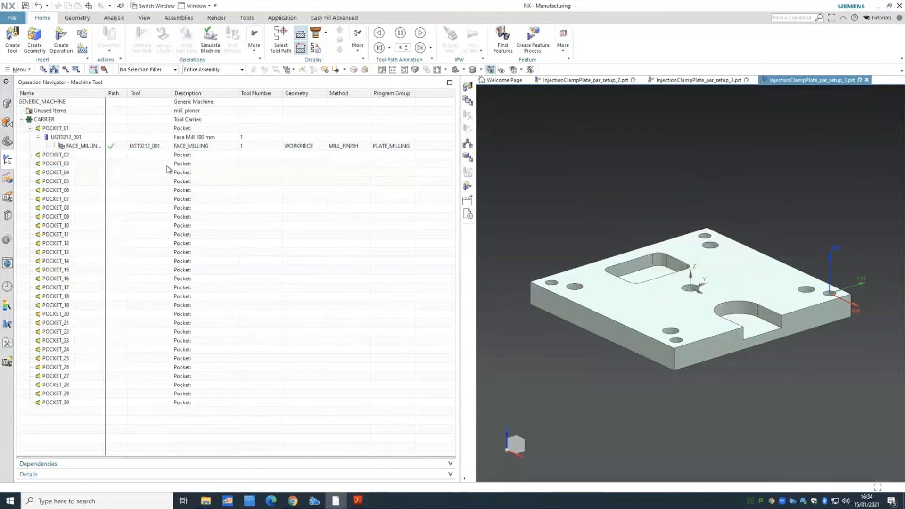
# - Edit FACE_MILLING_ZIG, set its cut pattern to Zig Zag and regenerate the tool path
pyautogui.rightClick(93, 148)
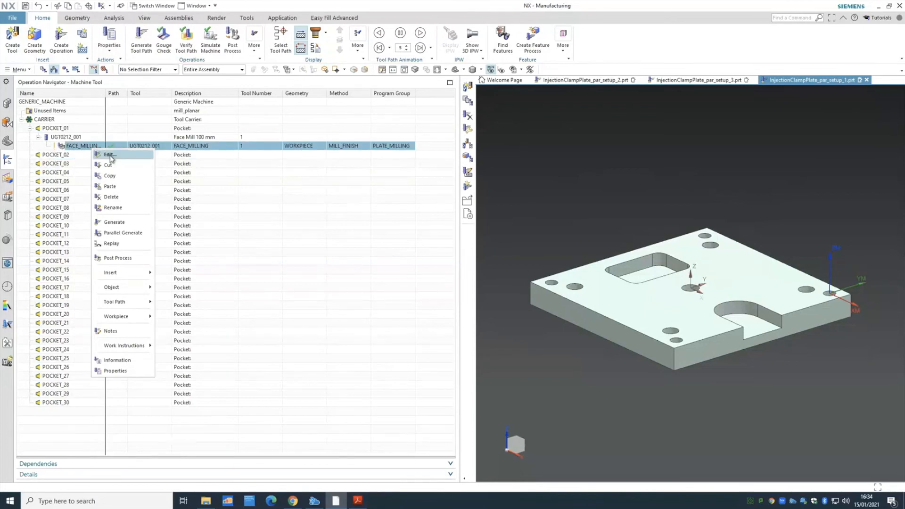
pyautogui.click(110, 154)
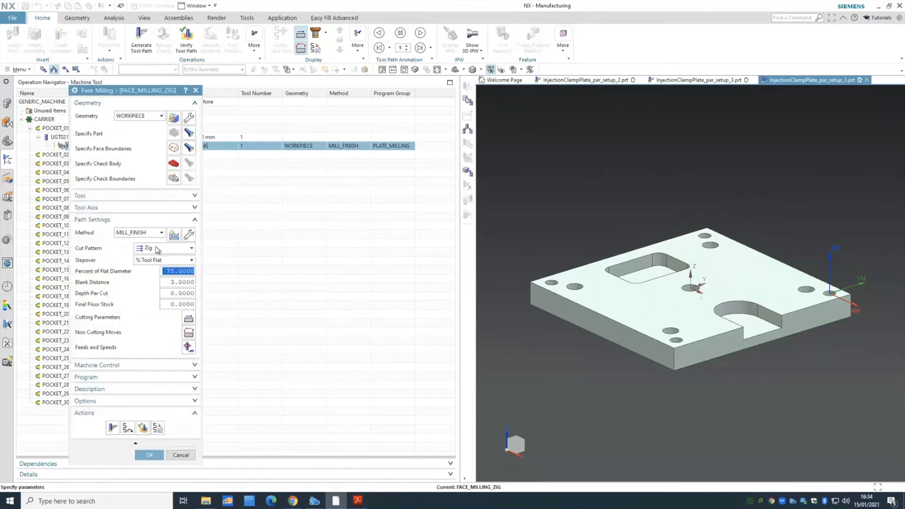
pyautogui.click(162, 250)
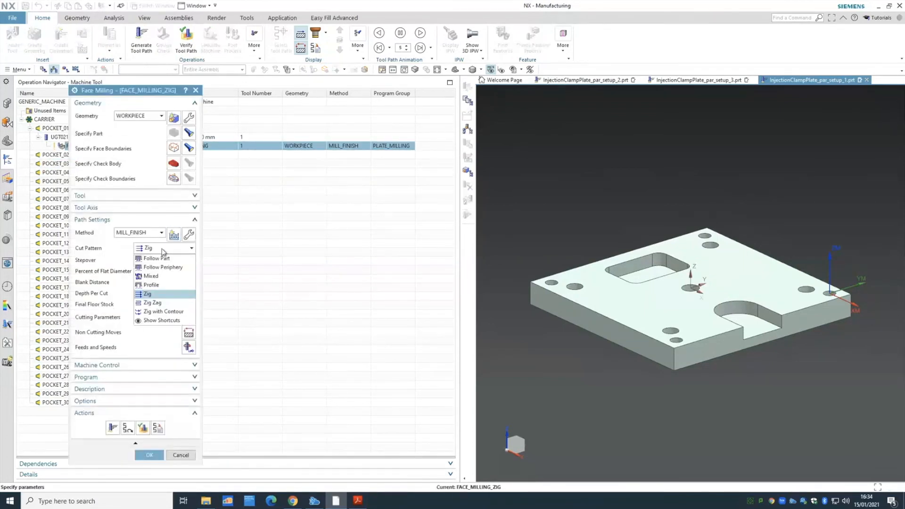
pyautogui.click(153, 303)
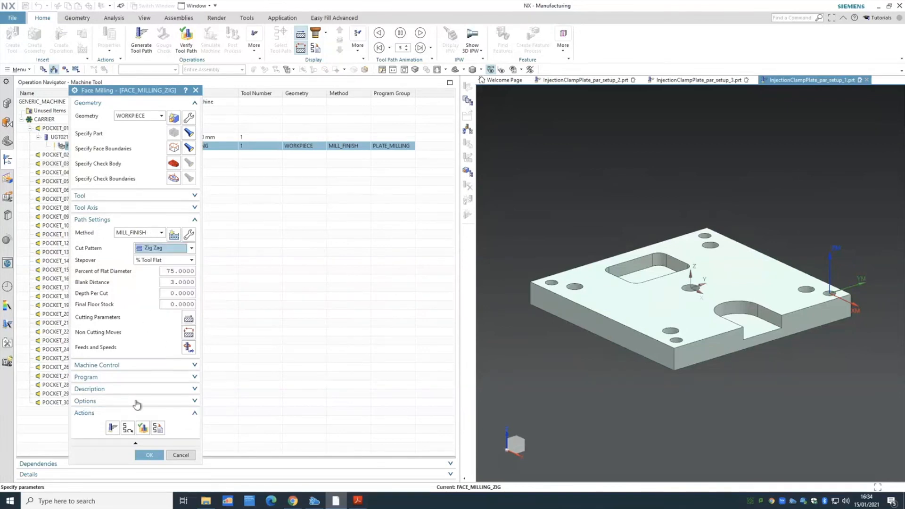
pyautogui.click(113, 428)
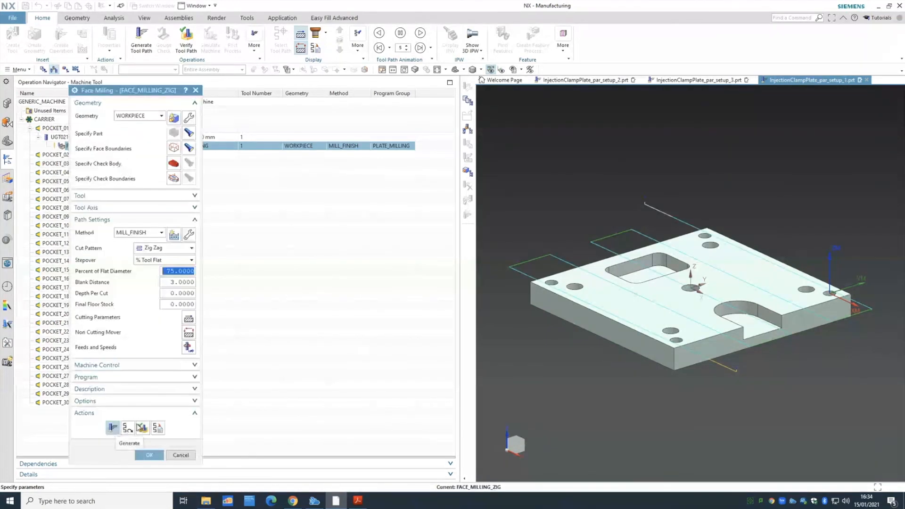
# - Verify the Zig Zag tool path with the 3D Dynamic material removal simulation, and accept the operation
pyautogui.click(141, 427)
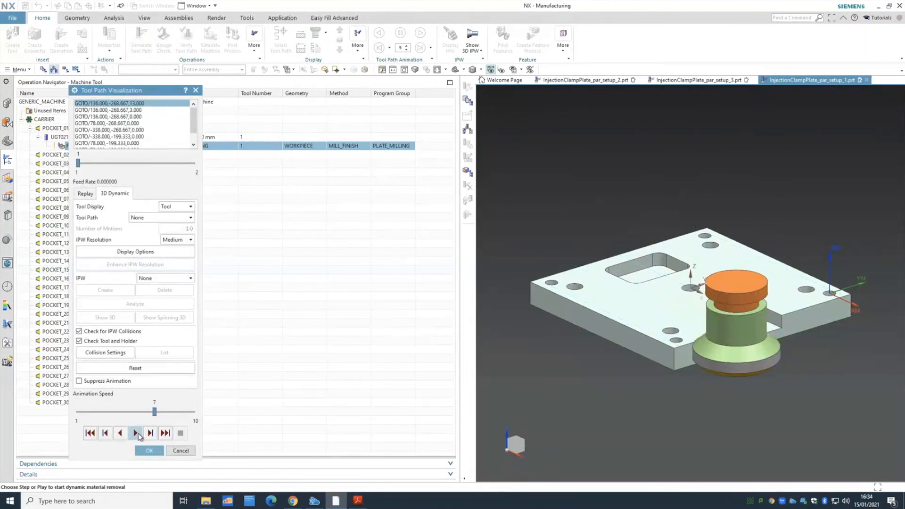
pyautogui.click(135, 434)
pyautogui.click(148, 451)
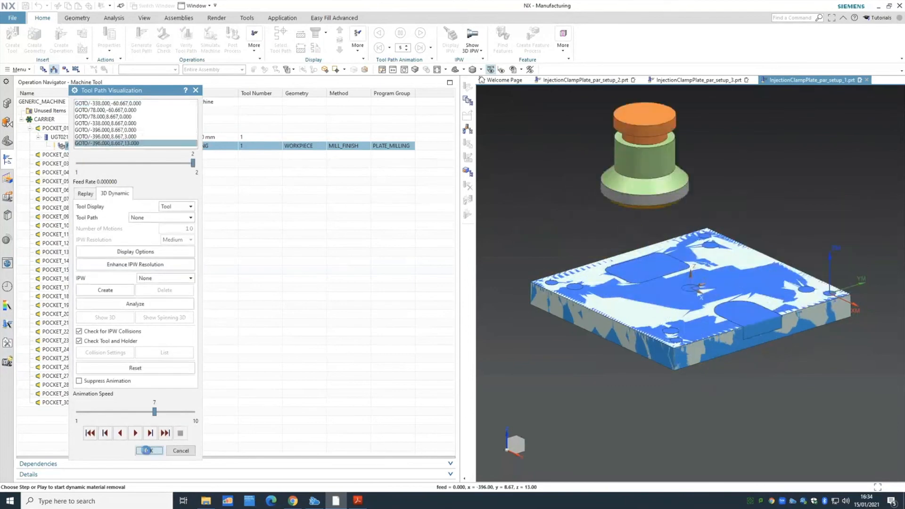
pyautogui.click(148, 455)
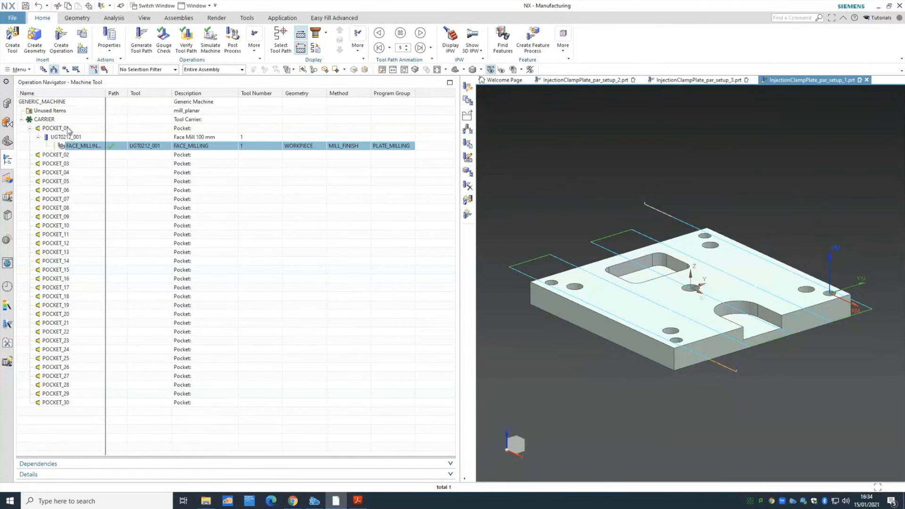
# - Check the machining time breakdown of FACE_MILLING_ZIG in the program order view
pyautogui.click(42, 70)
pyautogui.moveTo(301, 130)
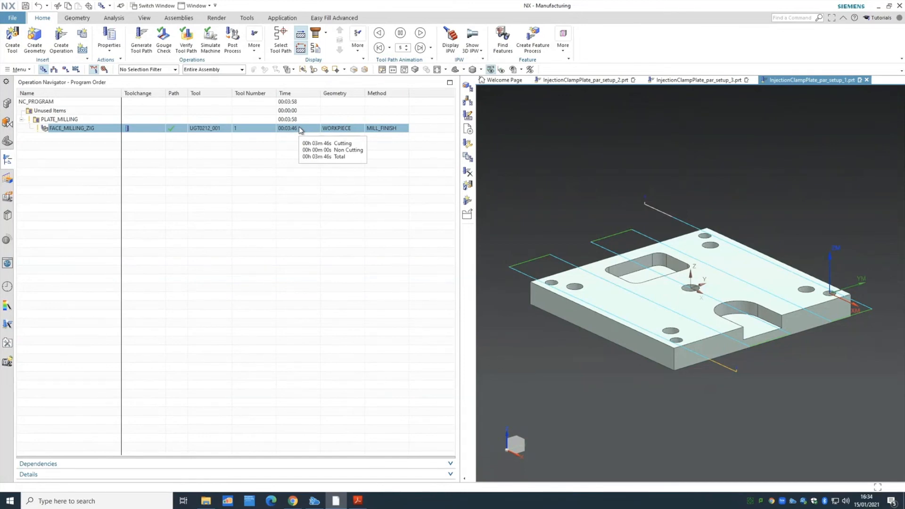
pyautogui.click(65, 70)
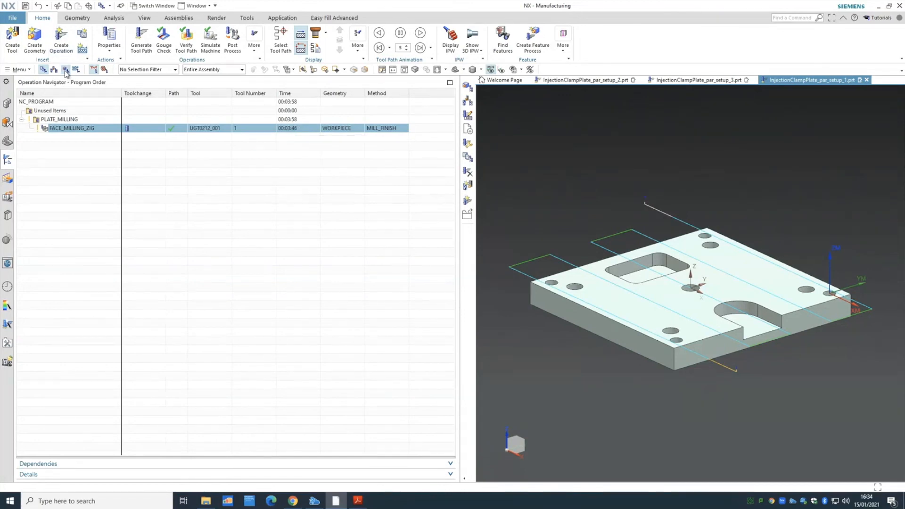
# - Reopen FACE_MILLING_ZIG with its Zig Zag pattern kept and play the 3D Dynamic simulation at animation speed 6
pyautogui.click(54, 69)
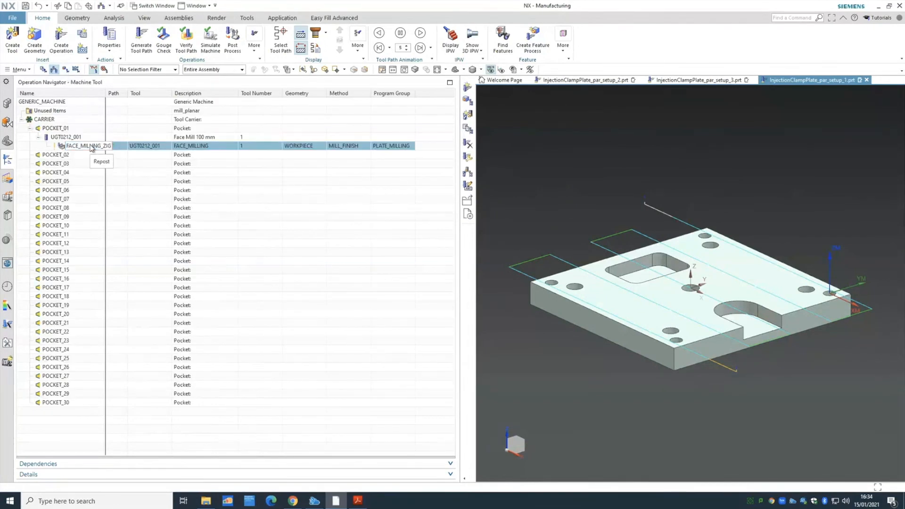
pyautogui.rightClick(92, 147)
pyautogui.click(105, 150)
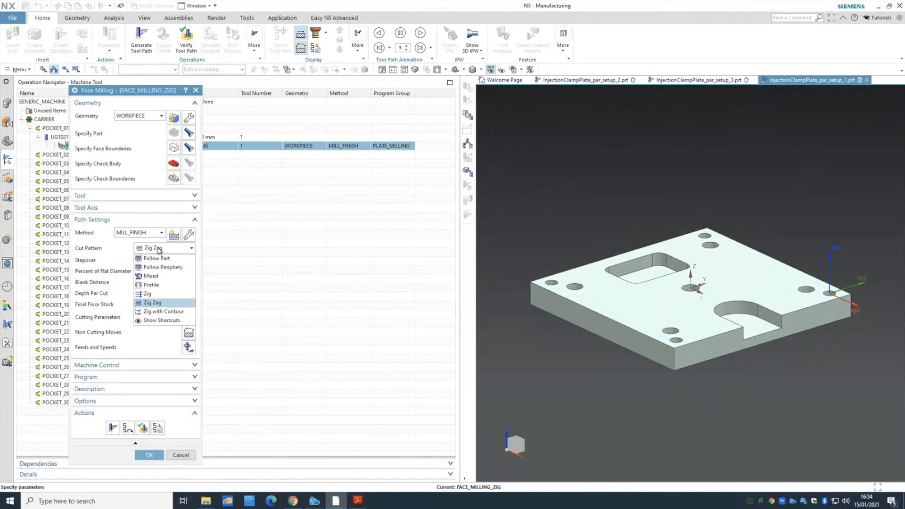
pyautogui.click(159, 250)
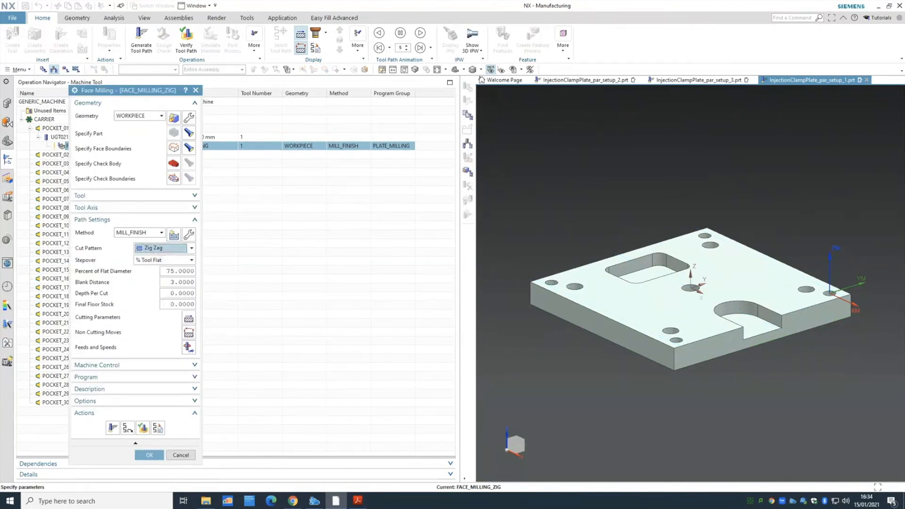
pyautogui.click(143, 428)
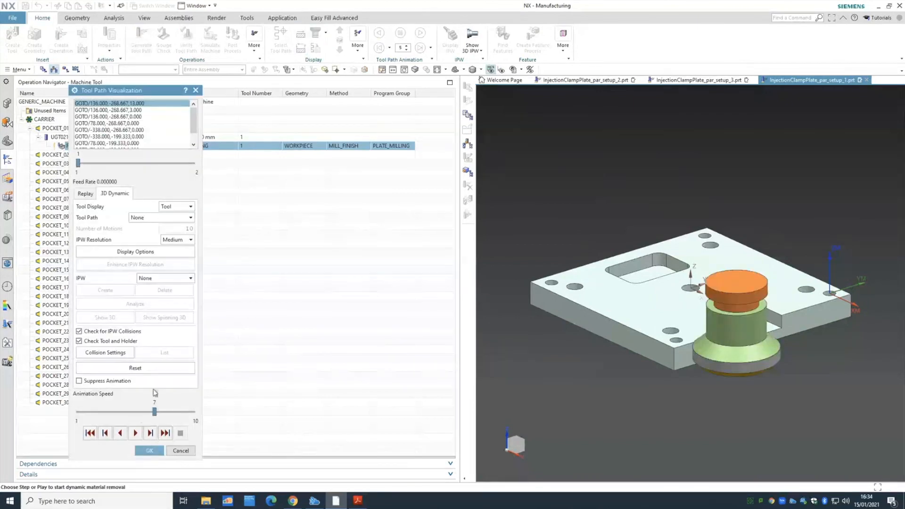
pyautogui.moveTo(155, 413); pyautogui.dragTo(140, 414)
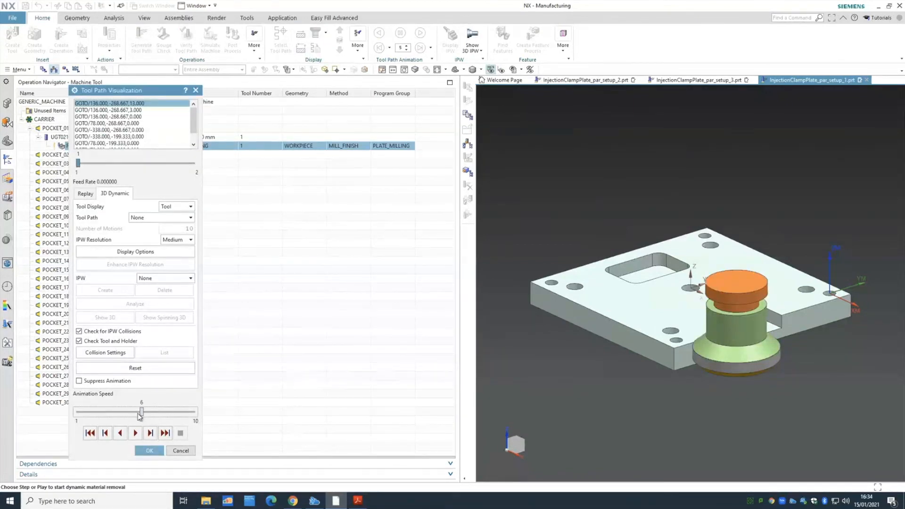
pyautogui.click(136, 433)
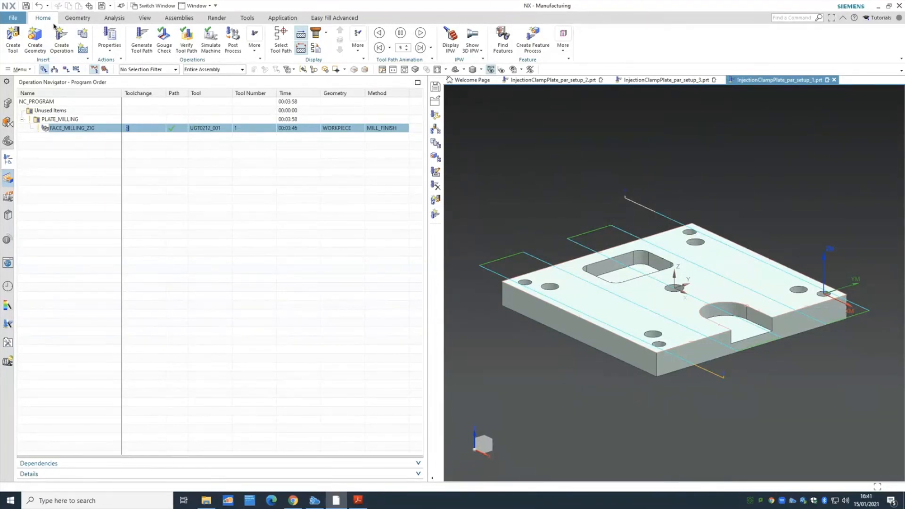
# - Save the setup part as InjectionClampPlate_par_setup_1.prt in the New File - 2021 folder
pyautogui.click(26, 5)
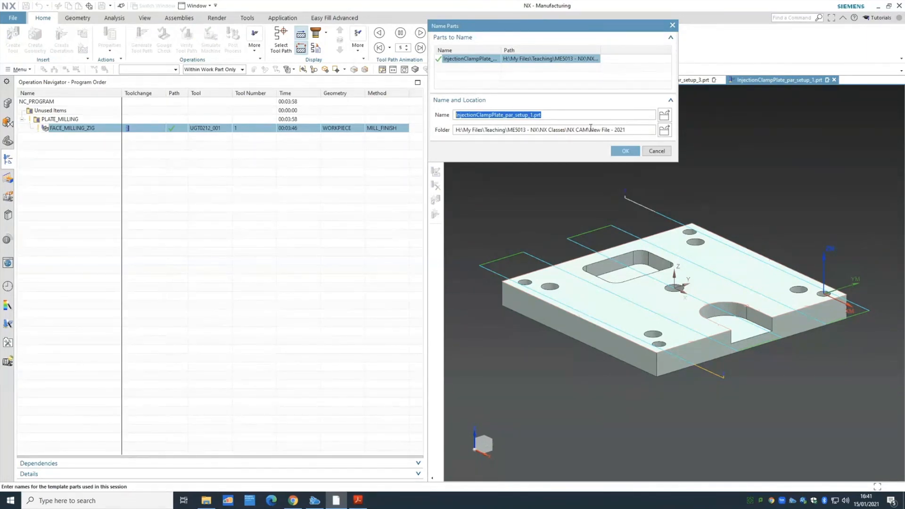
pyautogui.click(624, 151)
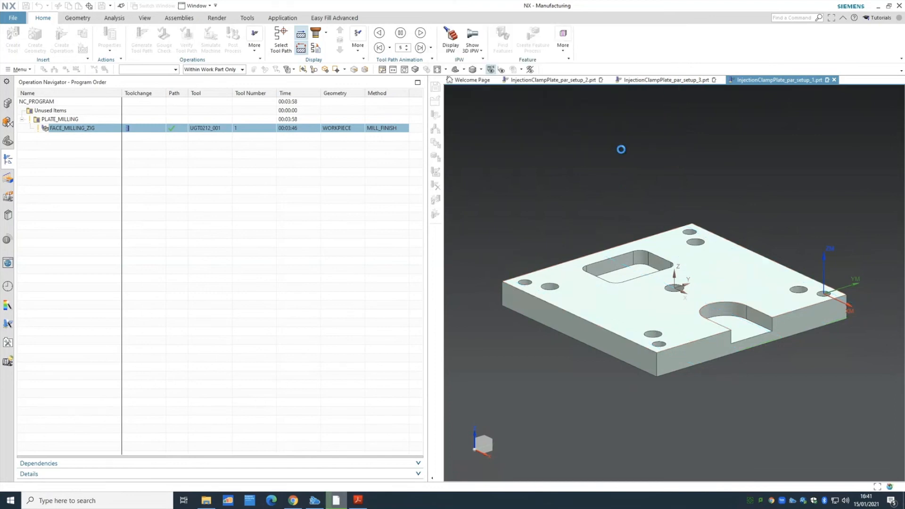